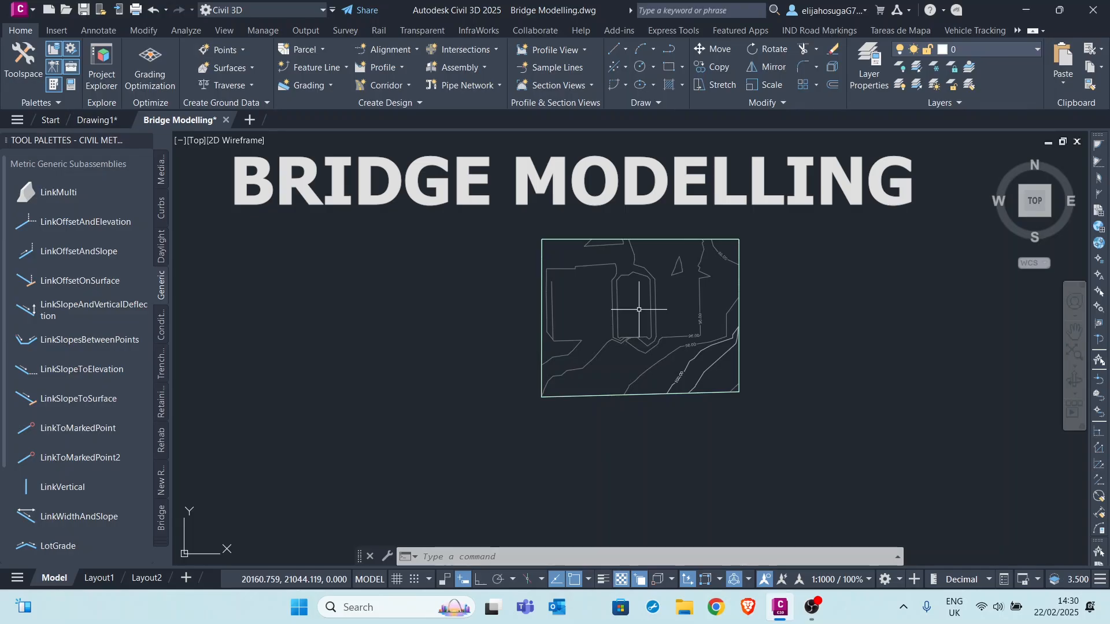
Start a new centerline alignment layout named Bridge Alignment, with the eLI CL style and the Major and Minor only label set
{"action": "left_click", "coordinate": [390, 51]}
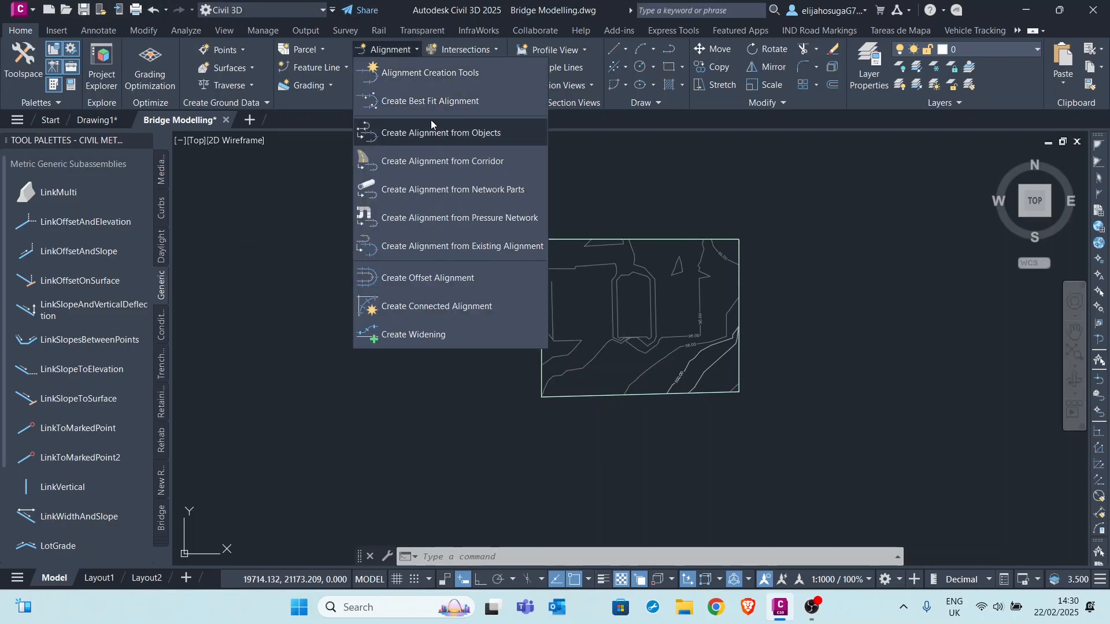
{"action": "left_click", "coordinate": [426, 77]}
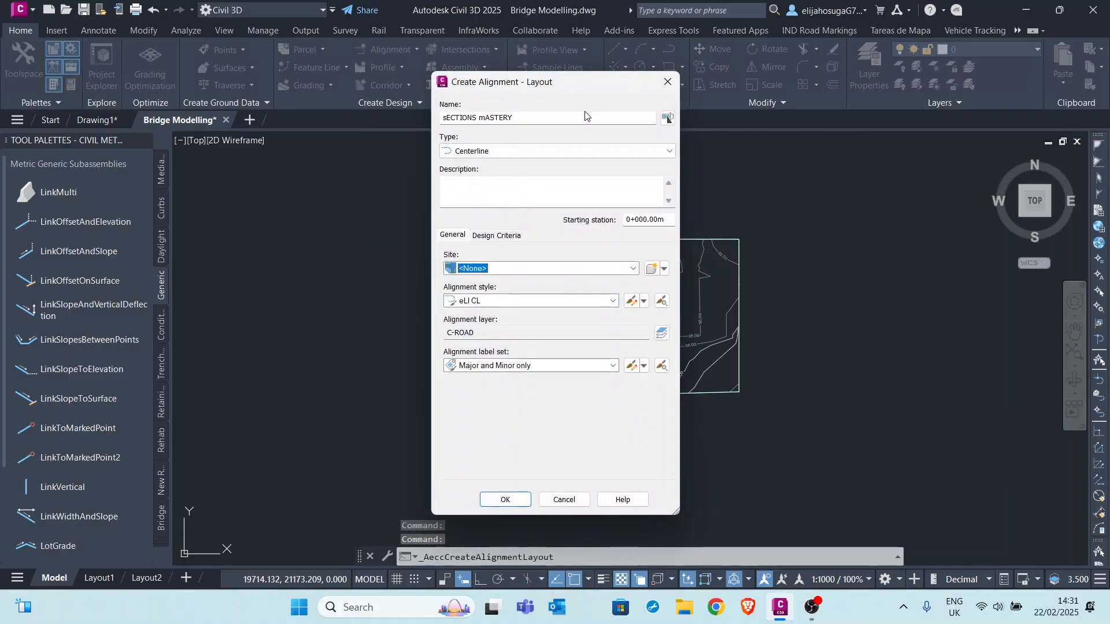
{"action": "left_click_drag", "start_coordinate": [585, 115], "coordinate": [428, 119]}
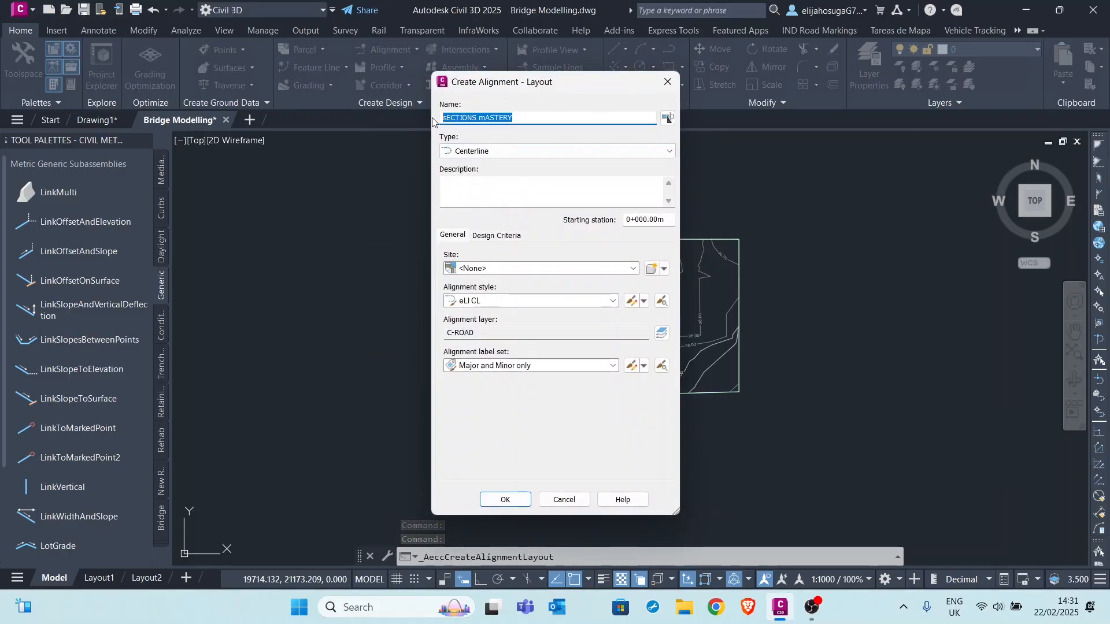
{"action": "type", "text": "Bridge Alignment"}
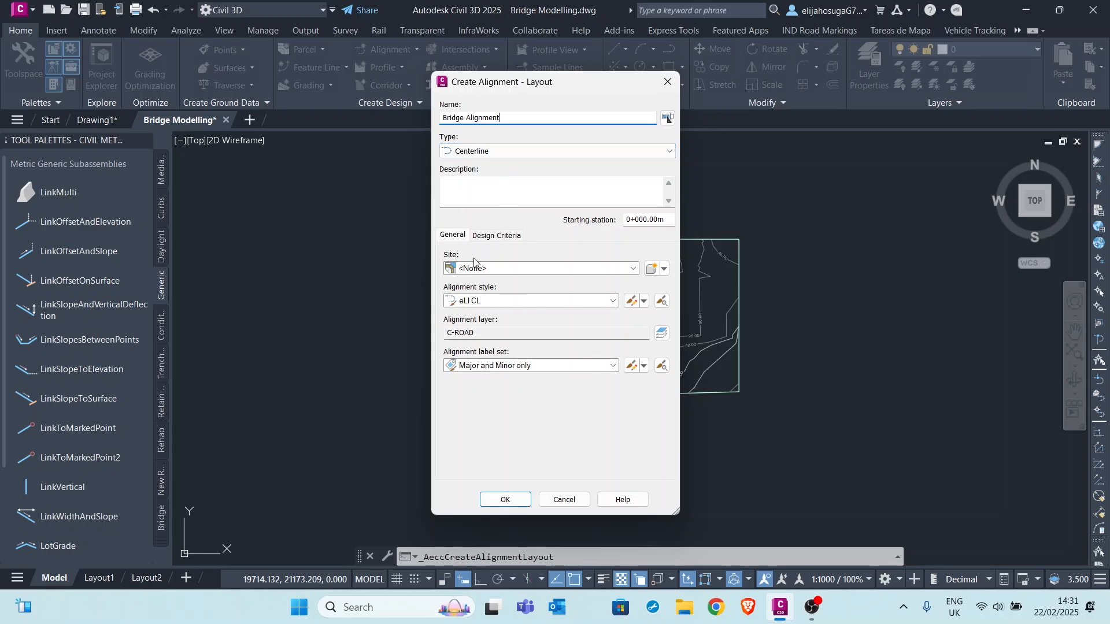
{"action": "left_click", "coordinate": [520, 302]}
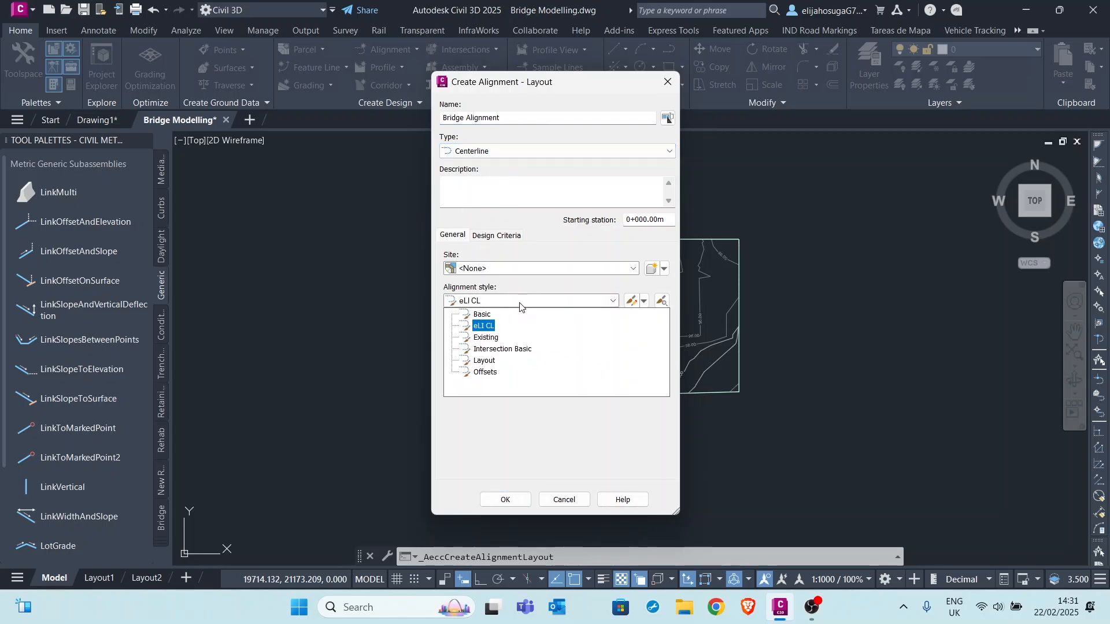
{"action": "left_click", "coordinate": [520, 301]}
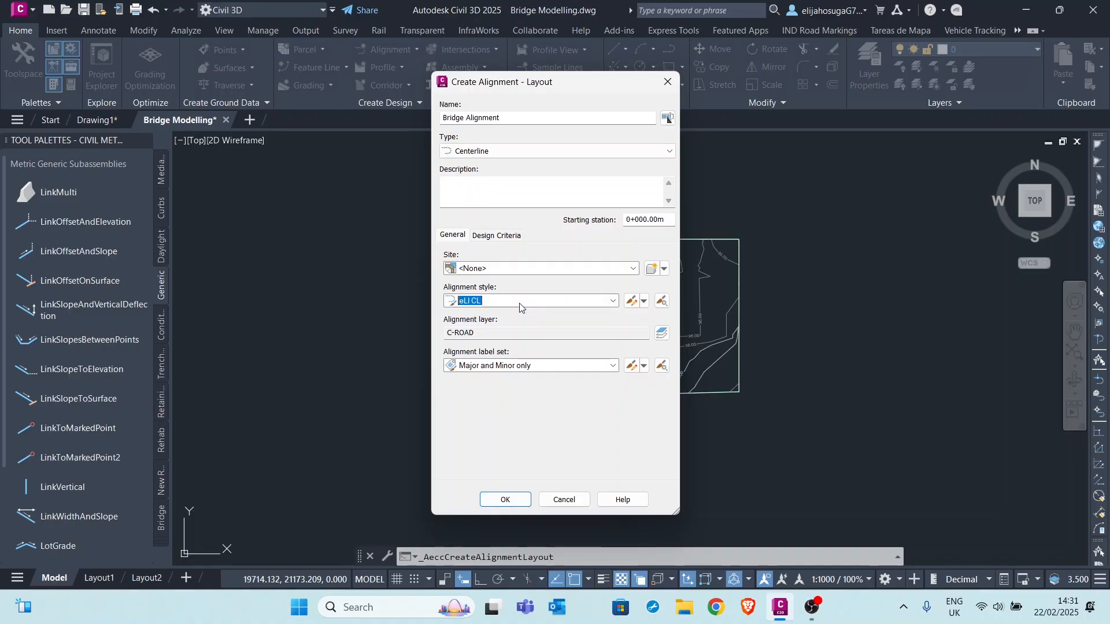
{"action": "left_click", "coordinate": [505, 500]}
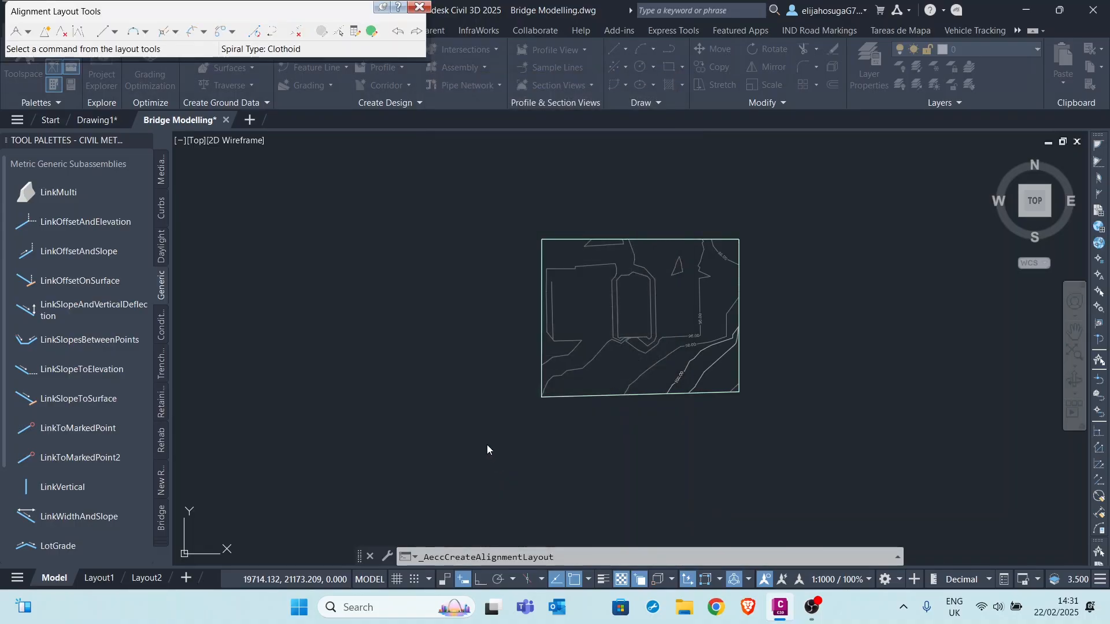
Draw a straight tangent without curves, about 137 m long, west to east across the channel contours with Ortho on
{"action": "left_click", "coordinate": [29, 32]}
{"action": "left_click", "coordinate": [29, 33]}
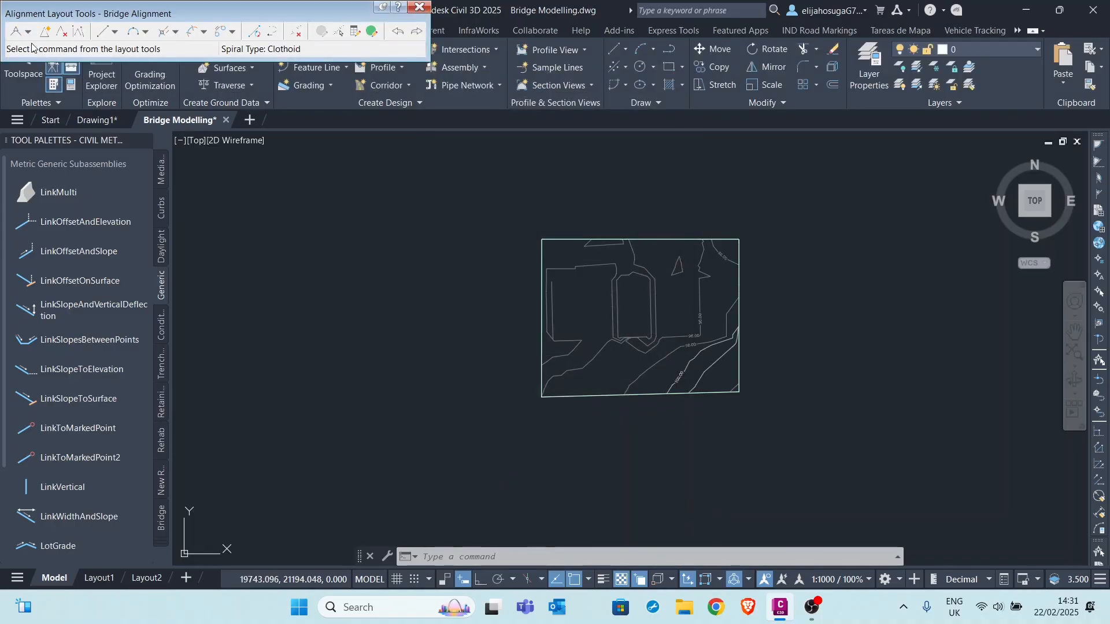
{"action": "left_click", "coordinate": [17, 31]}
{"action": "scroll", "coordinate": [605, 316], "scroll_direction": "up", "scroll_amount": 4}
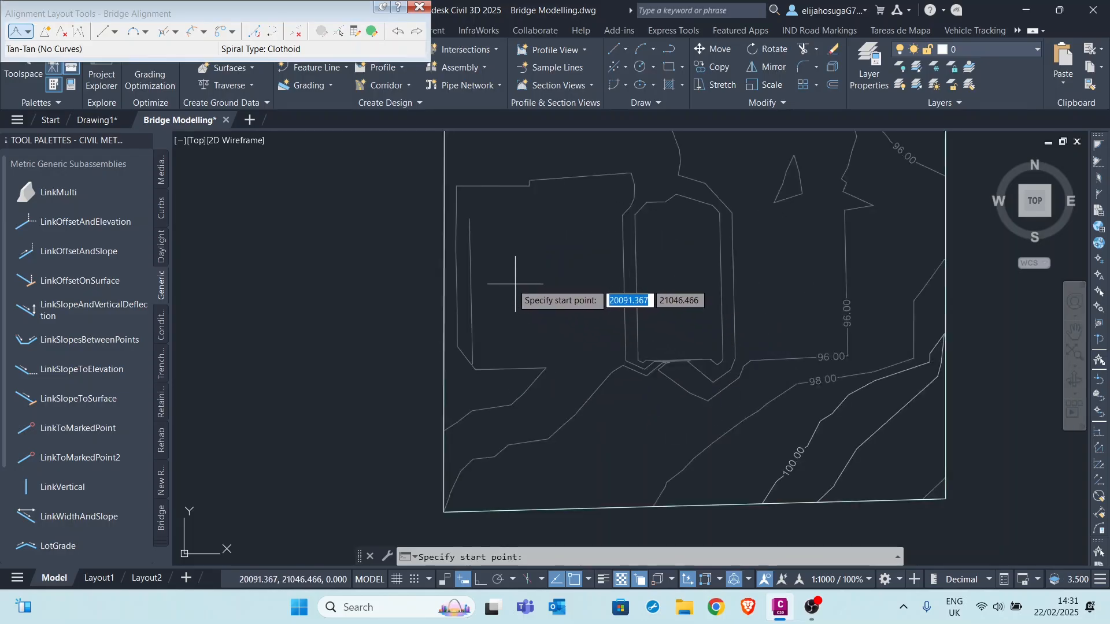
{"action": "left_click", "coordinate": [489, 278]}
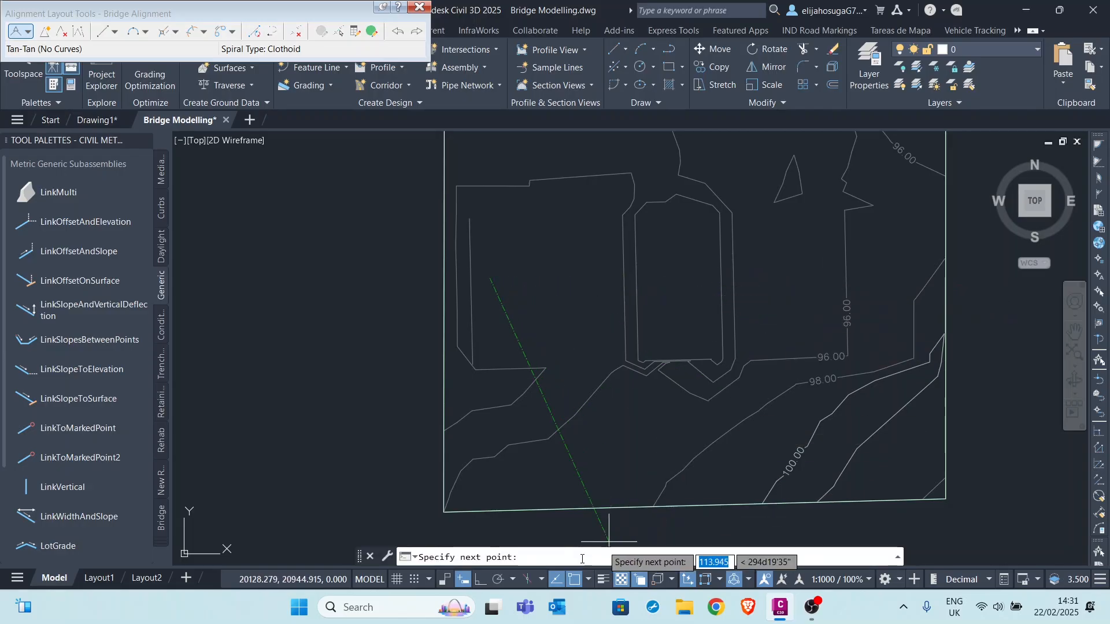
{"action": "left_click", "coordinate": [480, 581]}
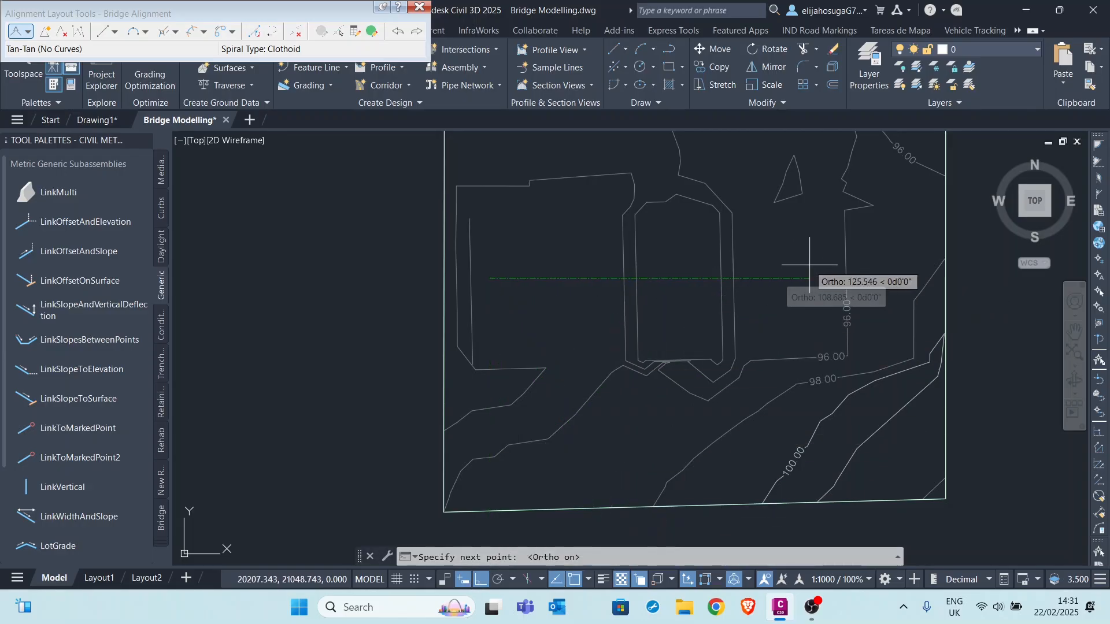
{"action": "left_click", "coordinate": [837, 267]}
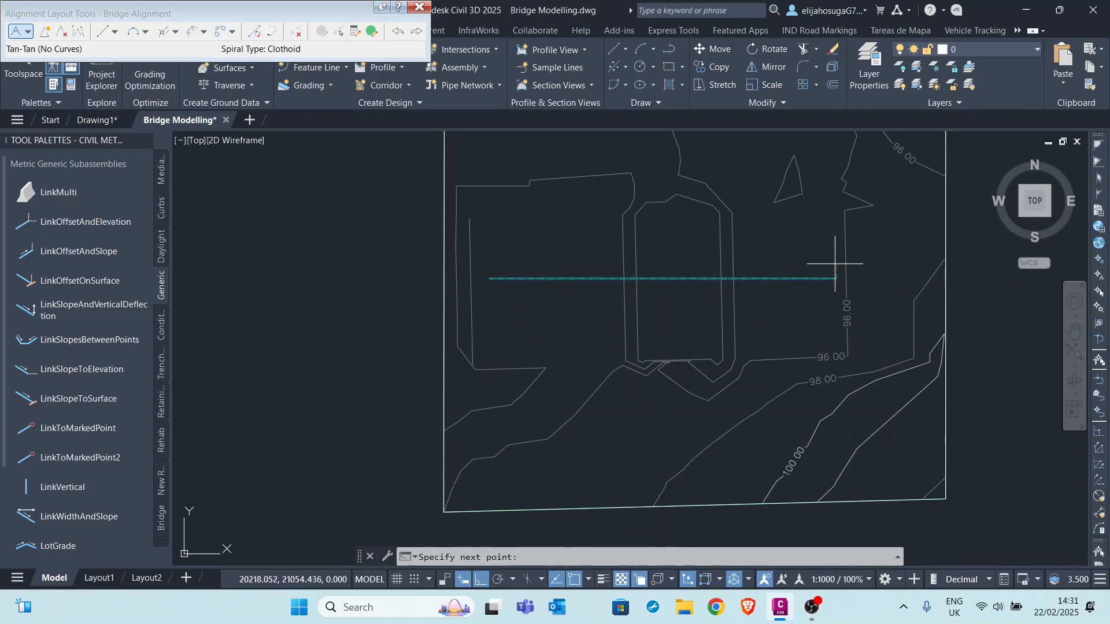
{"action": "key", "text": "Return"}
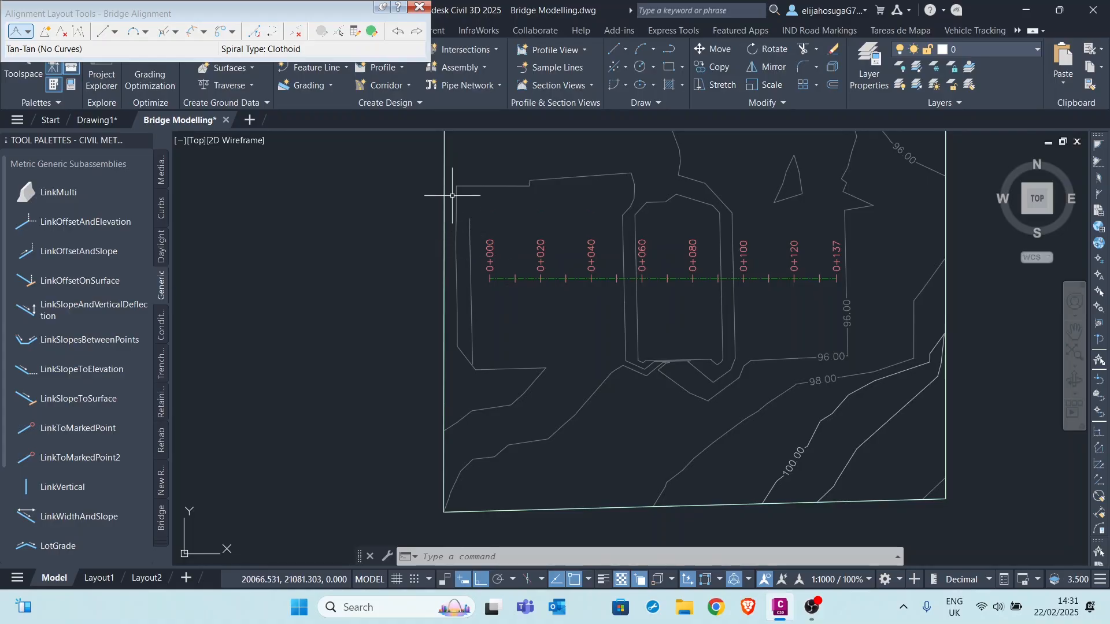
Stretch the alignment's east end slightly outward to the 96.00 contour, making the alignment about 139 m long
{"action": "scroll", "coordinate": [644, 327], "scroll_direction": "down", "scroll_amount": 6}
{"action": "scroll", "coordinate": [579, 272], "scroll_direction": "up", "scroll_amount": 8}
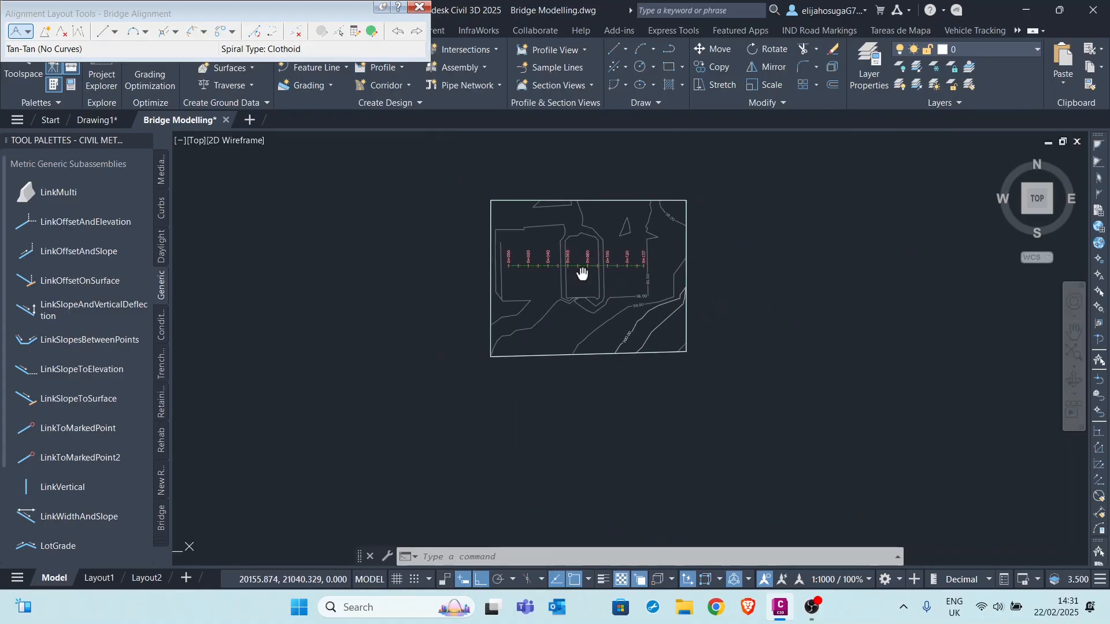
{"action": "left_click", "coordinate": [514, 236]}
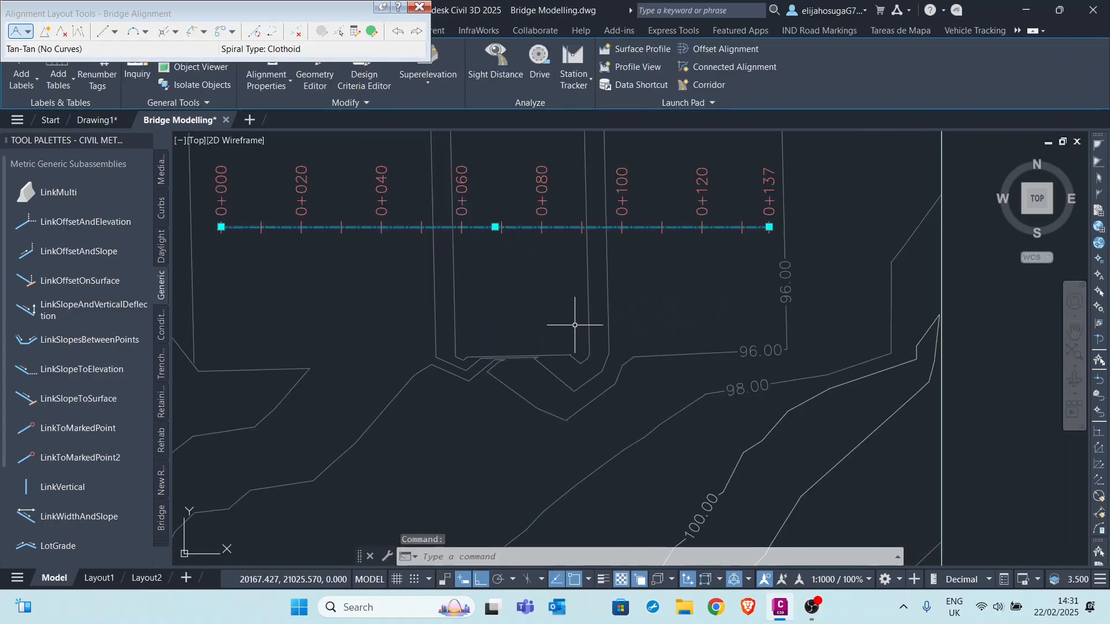
{"action": "scroll", "coordinate": [599, 310], "scroll_direction": "down", "scroll_amount": 3}
{"action": "scroll", "coordinate": [656, 274], "scroll_direction": "up", "scroll_amount": 6}
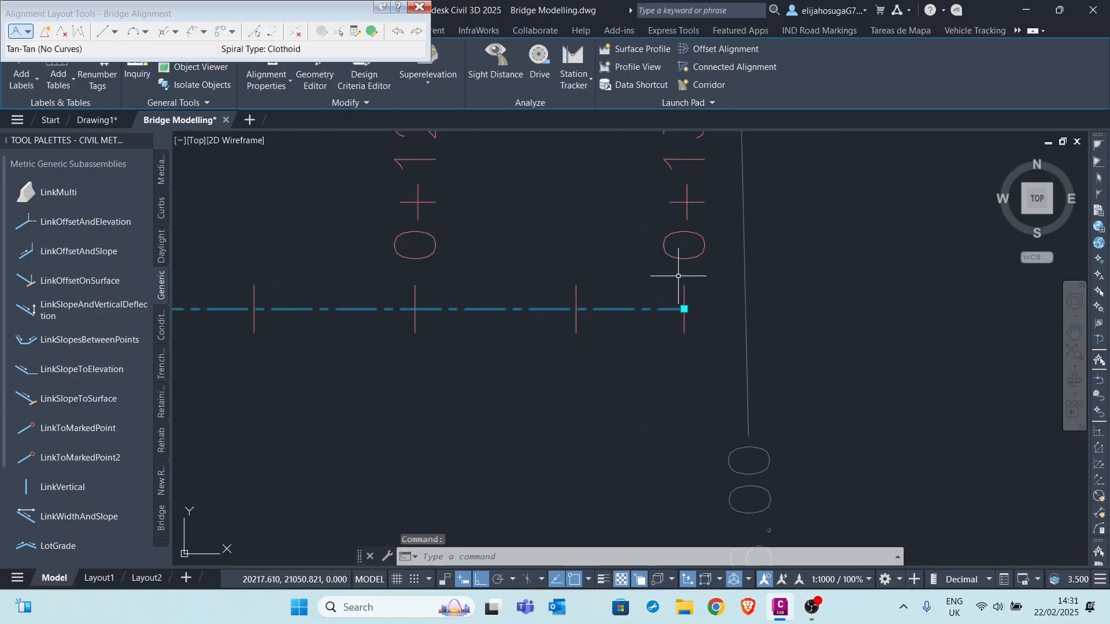
{"action": "left_click", "coordinate": [684, 309]}
{"action": "scroll", "coordinate": [618, 339], "scroll_direction": "down", "scroll_amount": 5}
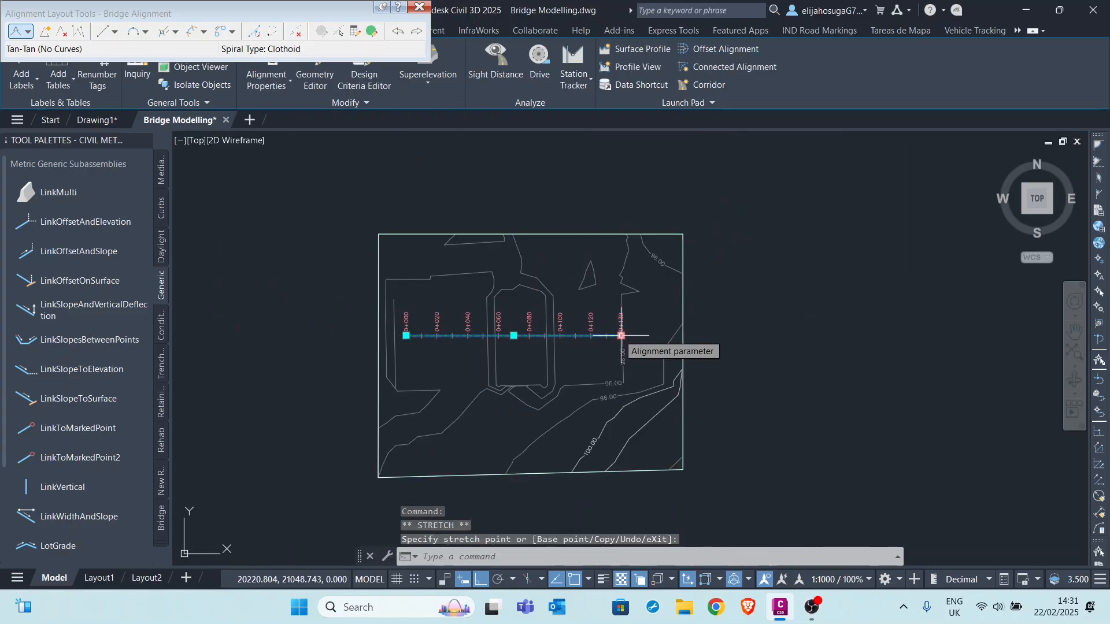
{"action": "scroll", "coordinate": [607, 333], "scroll_direction": "up", "scroll_amount": 4}
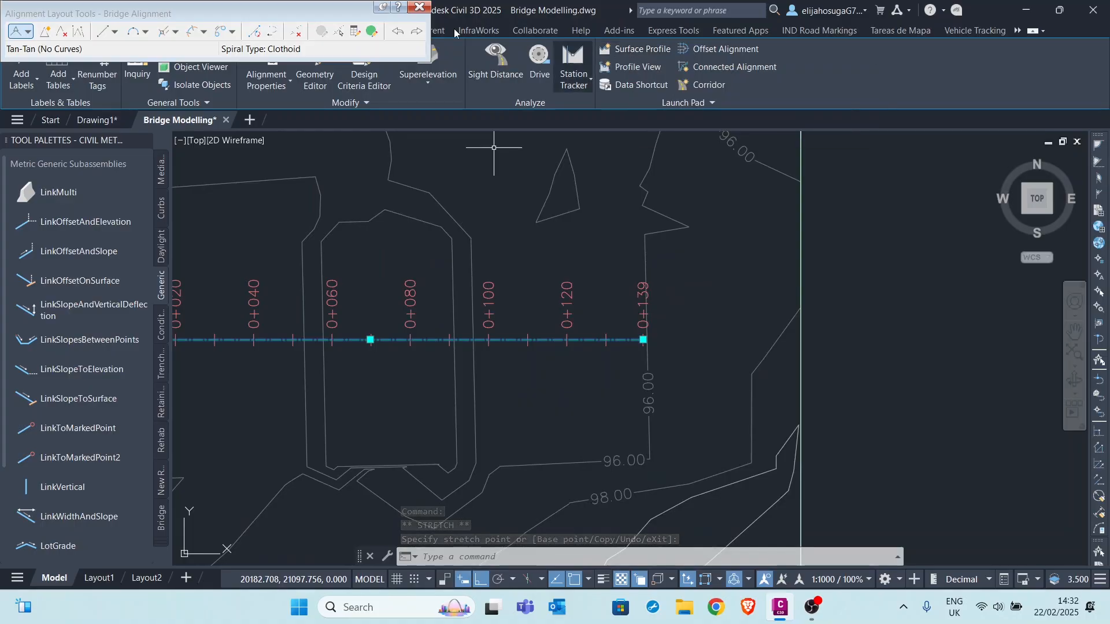
{"action": "key", "text": "Escape"}
{"action": "key", "text": "Escape"}
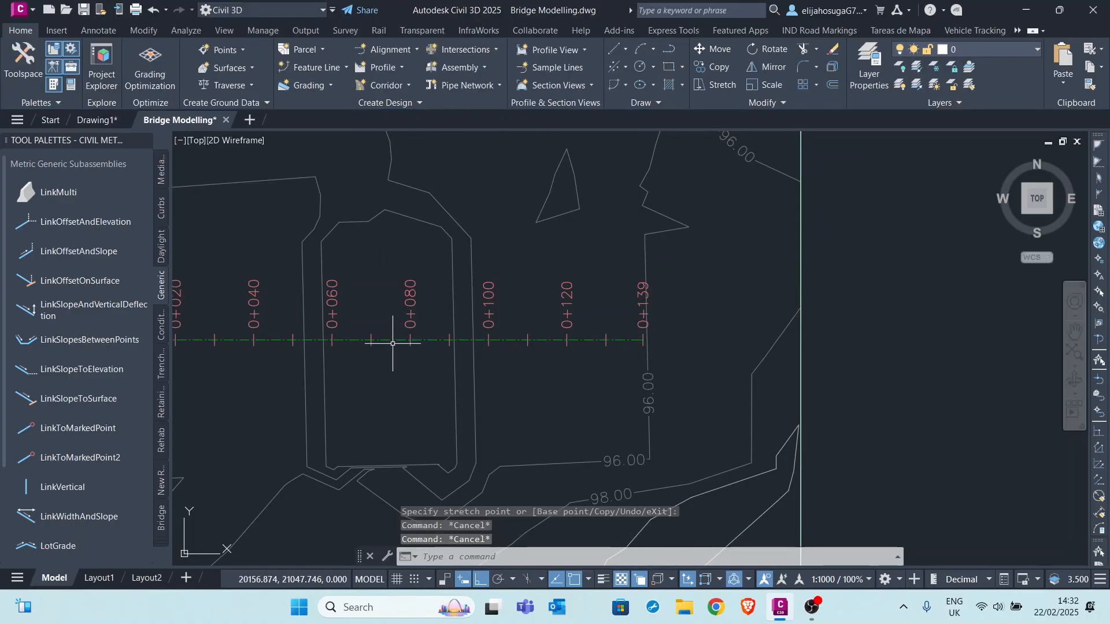
Sample a surface profile from EG surface along the full length of Bridge Alignment
{"action": "left_click", "coordinate": [393, 341]}
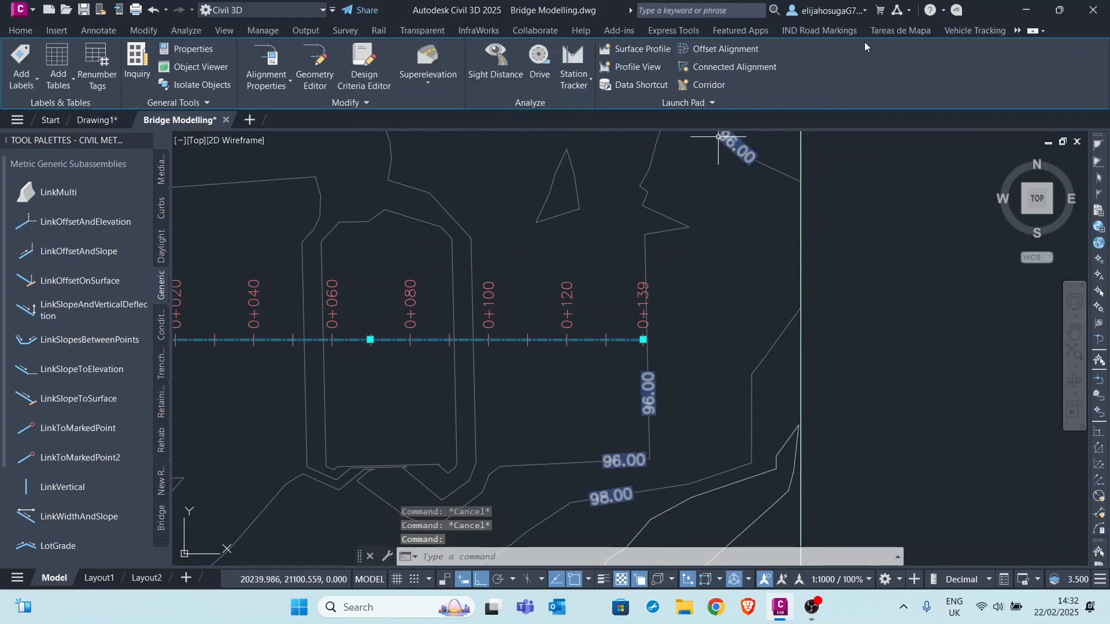
{"action": "left_click", "coordinate": [640, 50]}
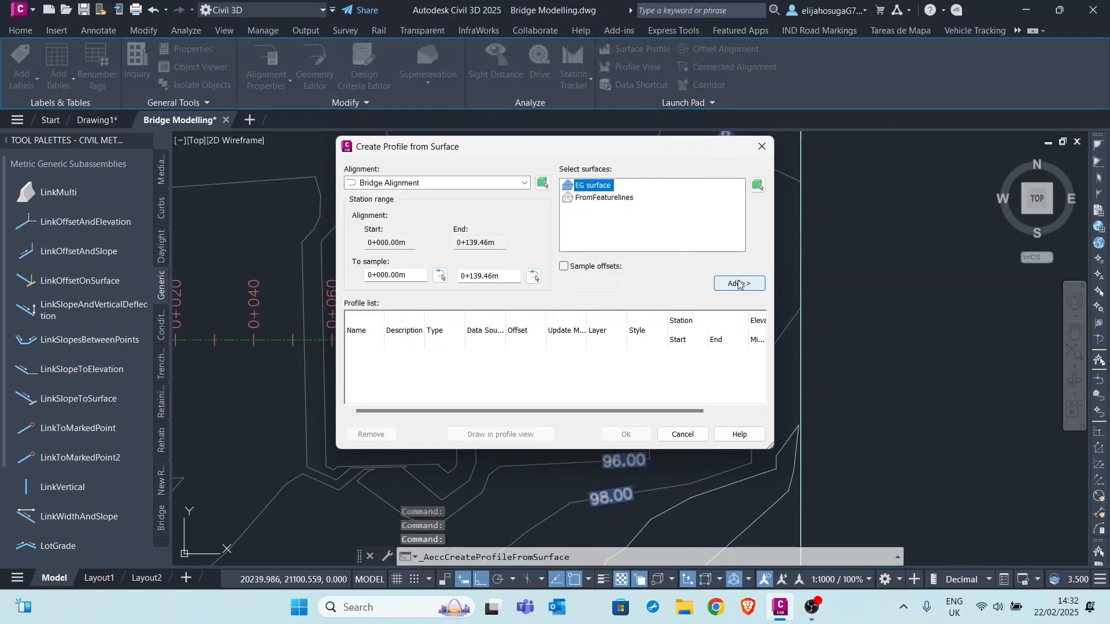
{"action": "left_click", "coordinate": [737, 284]}
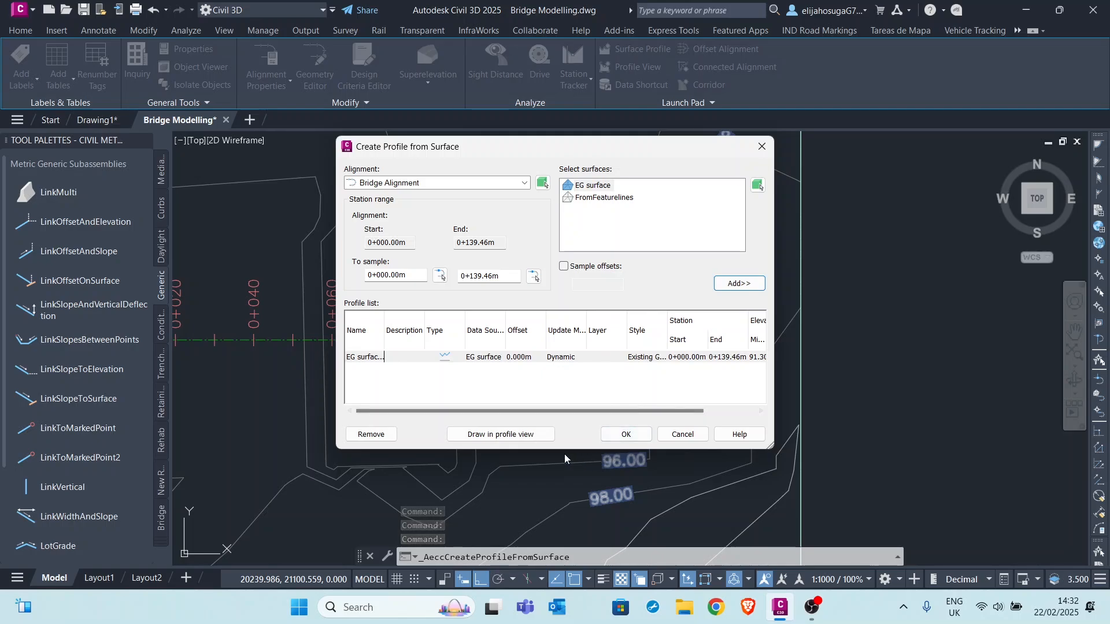
Create a profile view of Bridge Alignment with the default settings and place it to the east of the site plan
{"action": "left_click", "coordinate": [501, 434]}
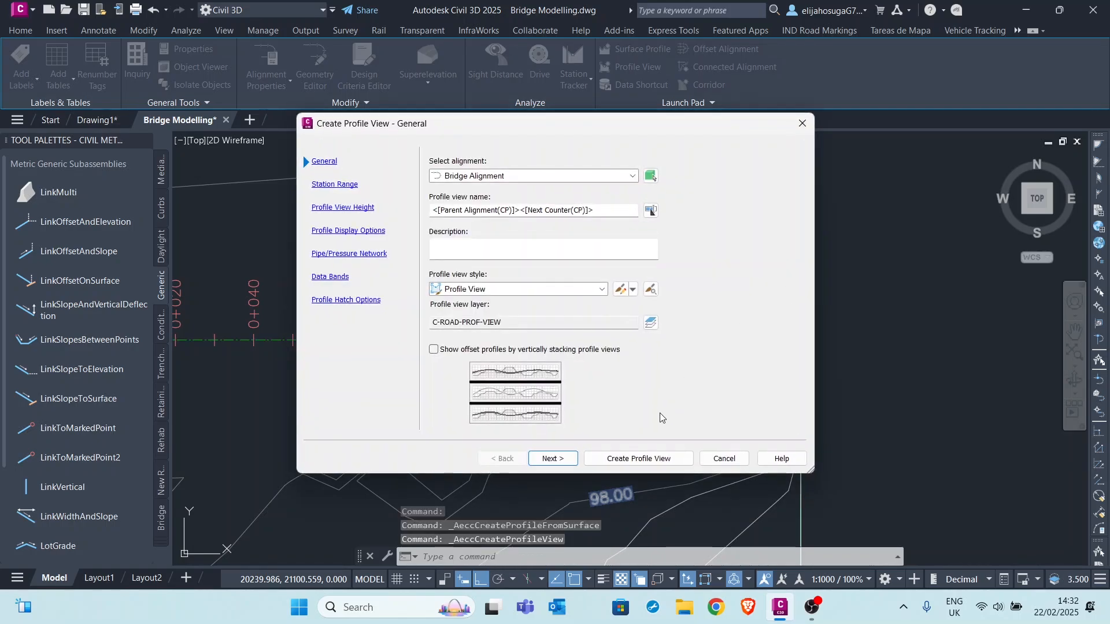
{"action": "left_click", "coordinate": [634, 456]}
{"action": "scroll", "coordinate": [785, 312], "scroll_direction": "down", "scroll_amount": 15}
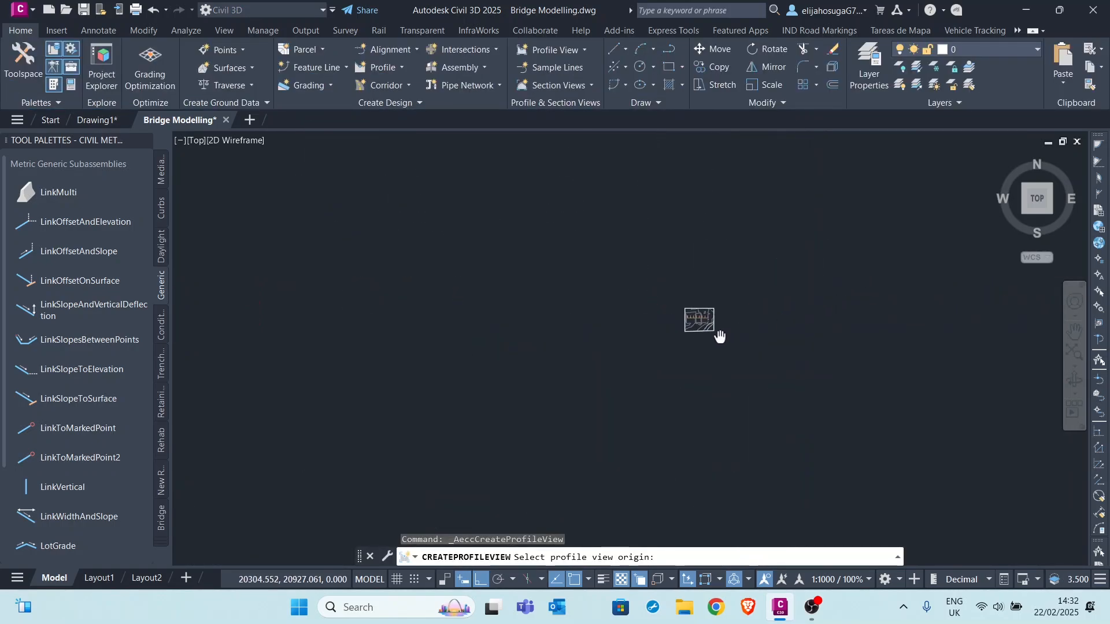
{"action": "scroll", "coordinate": [718, 335], "scroll_direction": "up", "scroll_amount": 7}
{"action": "left_click", "coordinate": [713, 304]}
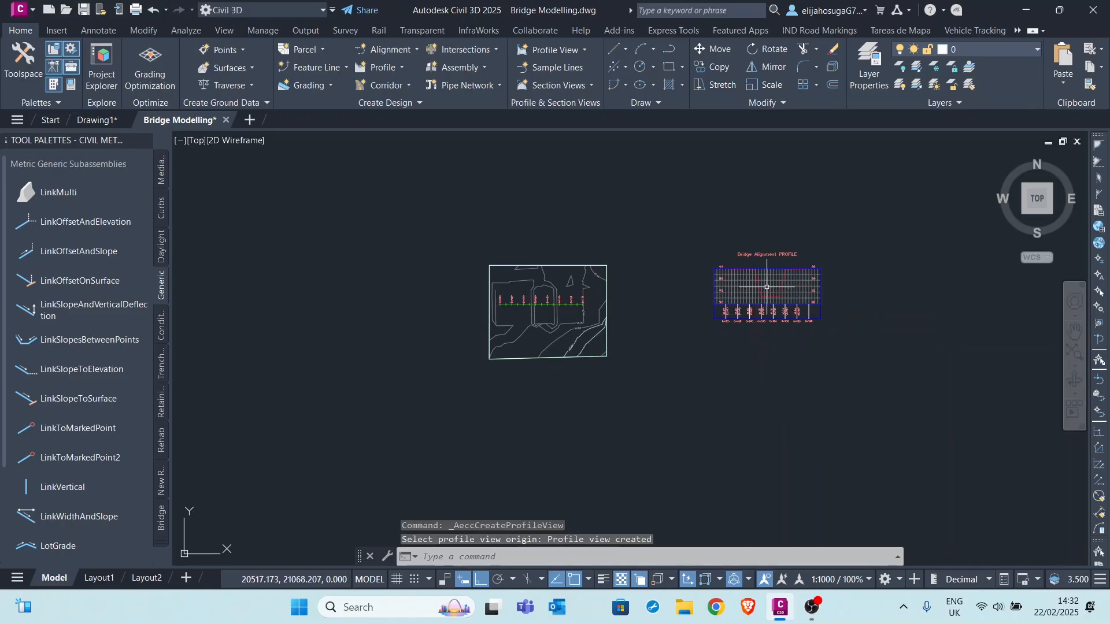
Examine the existing ground profile across the channel in the profile view and compare it with the alignment in plan
{"action": "scroll", "coordinate": [726, 334], "scroll_direction": "up", "scroll_amount": 6}
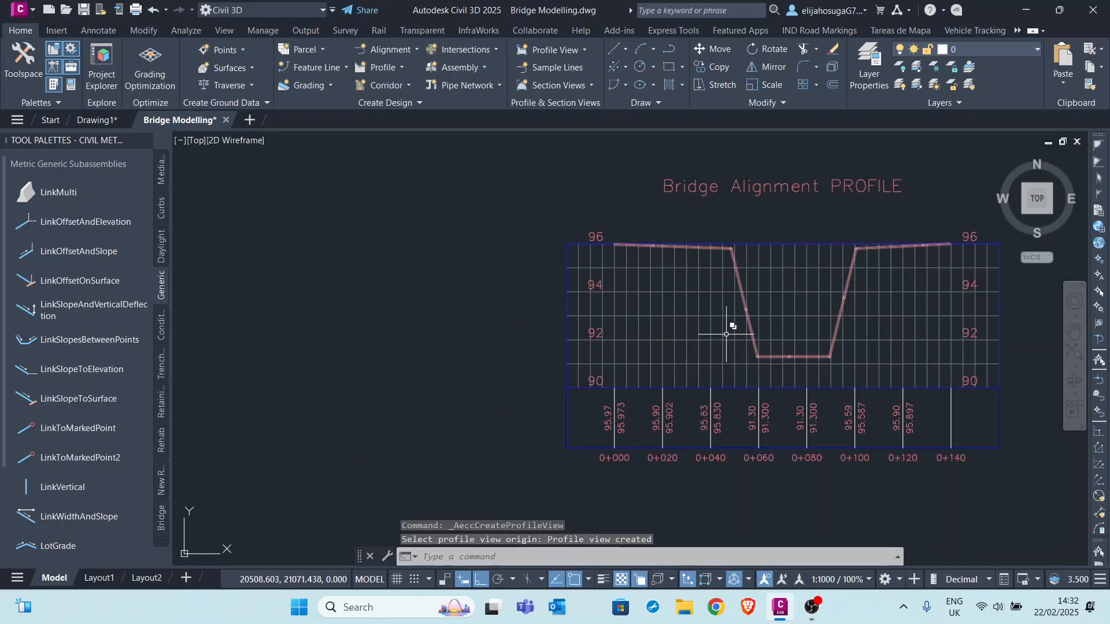
{"action": "left_click", "coordinate": [721, 295]}
{"action": "scroll", "coordinate": [729, 304], "scroll_direction": "down", "scroll_amount": 4}
{"action": "scroll", "coordinate": [739, 306], "scroll_direction": "up", "scroll_amount": 4}
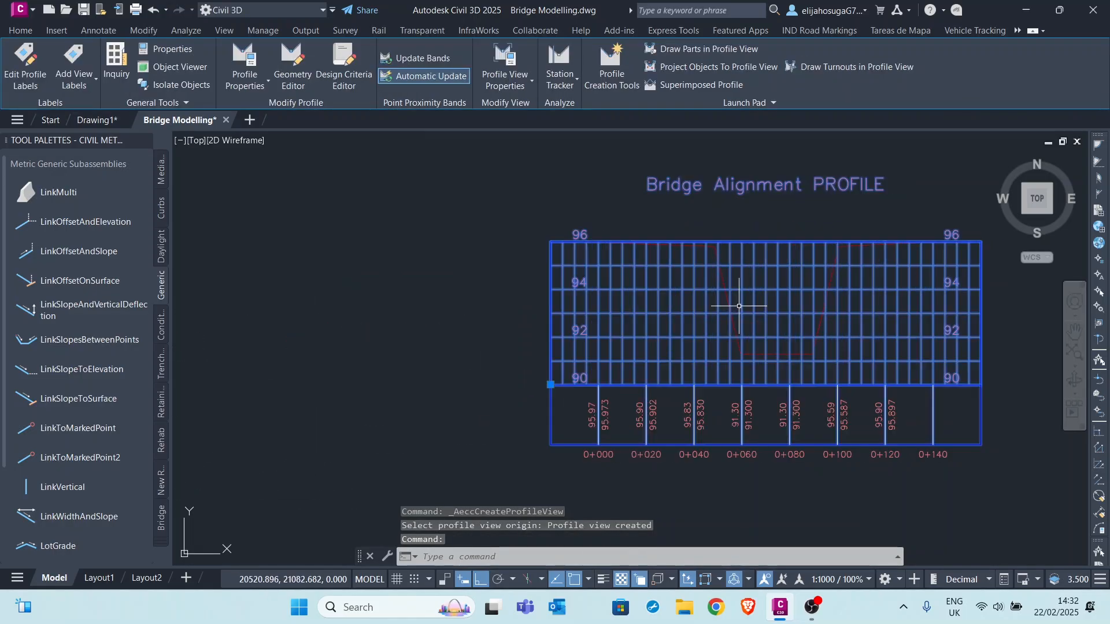
{"action": "key", "text": "Escape"}
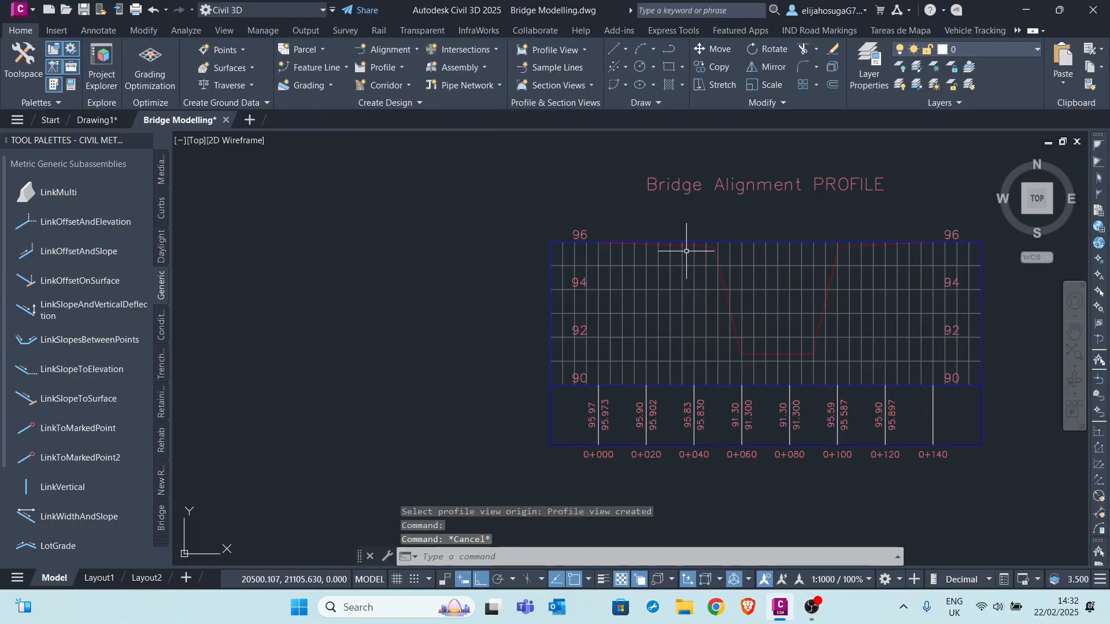
{"action": "scroll", "coordinate": [609, 241], "scroll_direction": "up", "scroll_amount": 4}
{"action": "scroll", "coordinate": [609, 241], "scroll_direction": "down", "scroll_amount": 5}
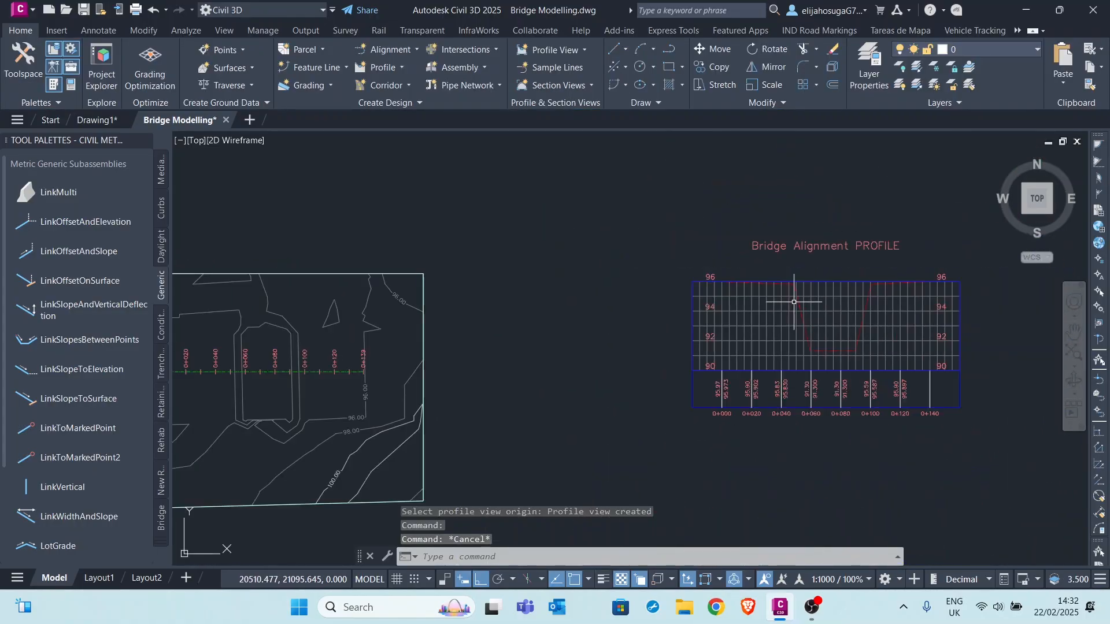
{"action": "scroll", "coordinate": [847, 357], "scroll_direction": "up", "scroll_amount": 4}
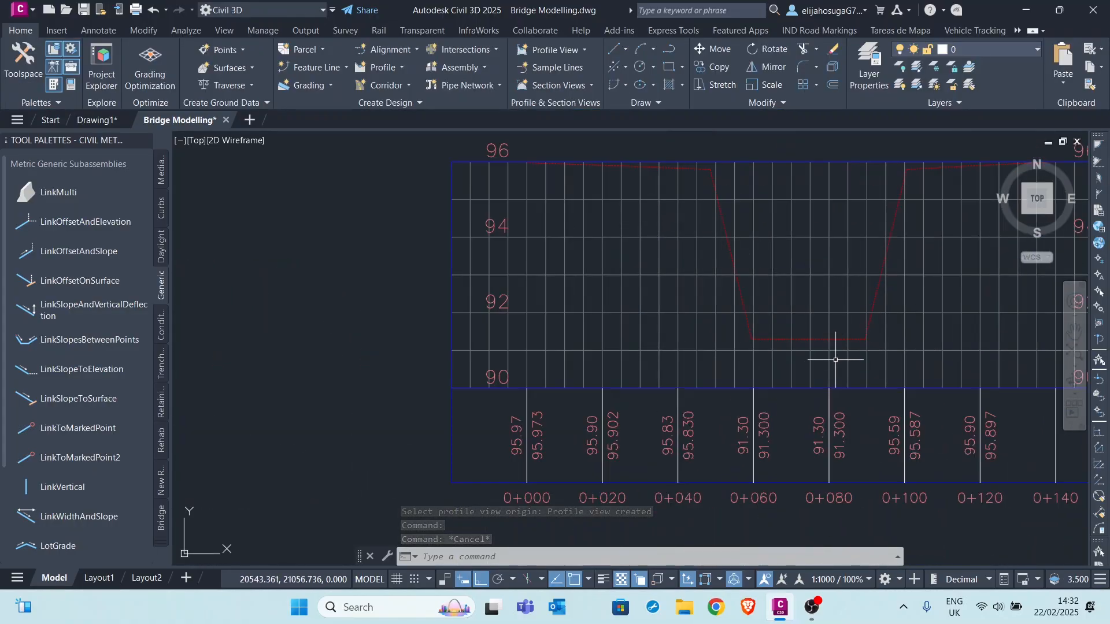
{"action": "scroll", "coordinate": [835, 359], "scroll_direction": "down", "scroll_amount": 4}
{"action": "scroll", "coordinate": [826, 254], "scroll_direction": "up", "scroll_amount": 4}
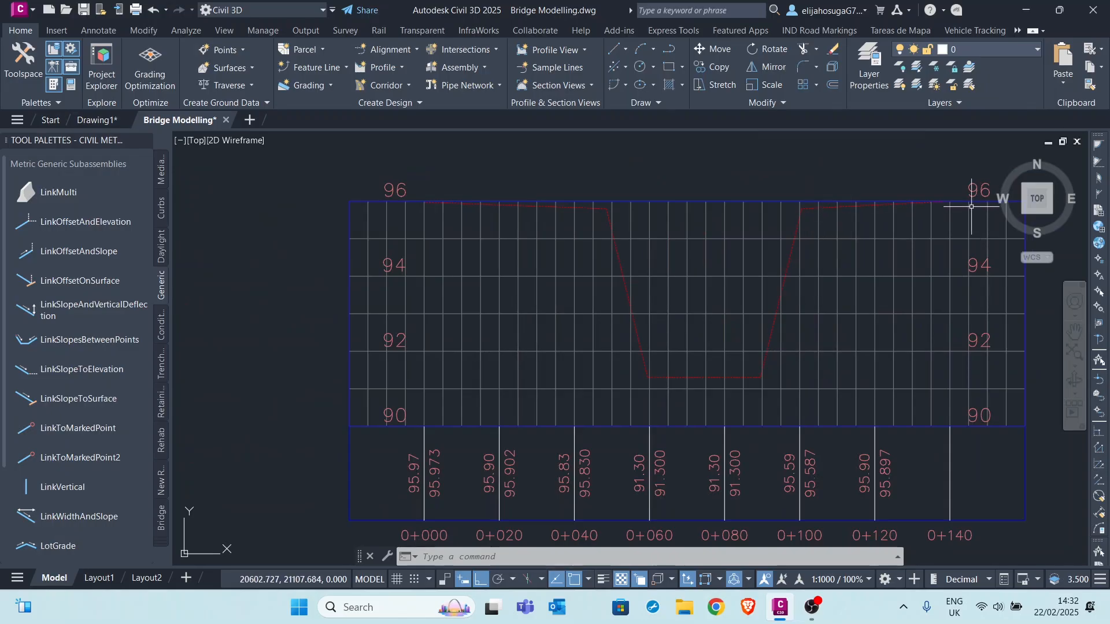
{"action": "scroll", "coordinate": [917, 230], "scroll_direction": "down", "scroll_amount": 5}
{"action": "scroll", "coordinate": [809, 283], "scroll_direction": "up", "scroll_amount": 3}
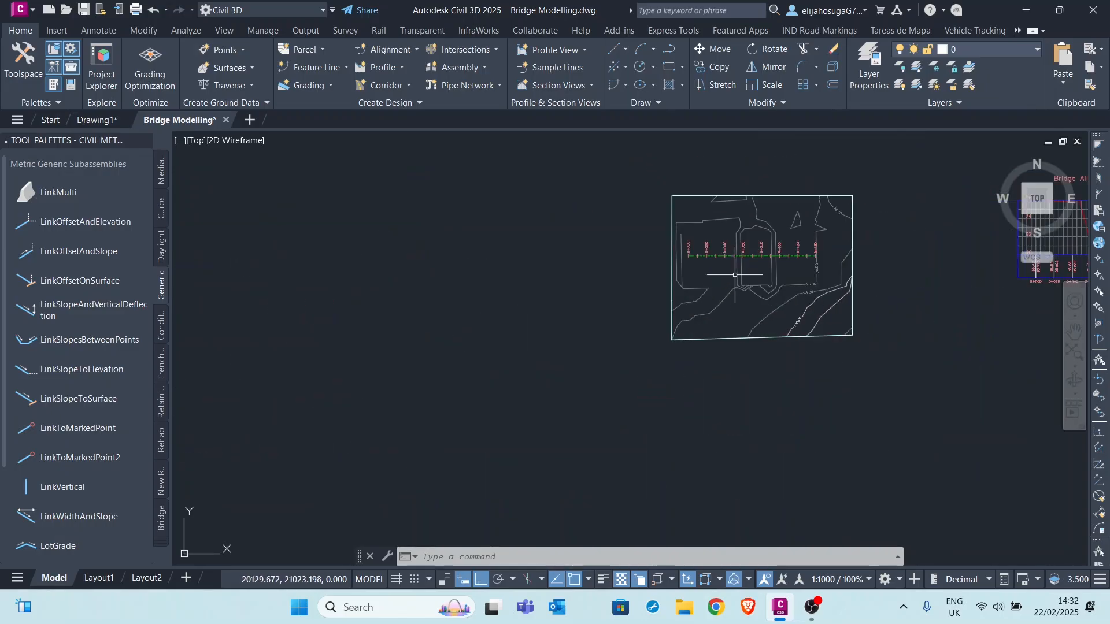
{"action": "middle_click_drag", "start_coordinate": [924, 240], "coordinate": [738, 285]}
{"action": "scroll", "coordinate": [886, 266], "scroll_direction": "up", "scroll_amount": 6}
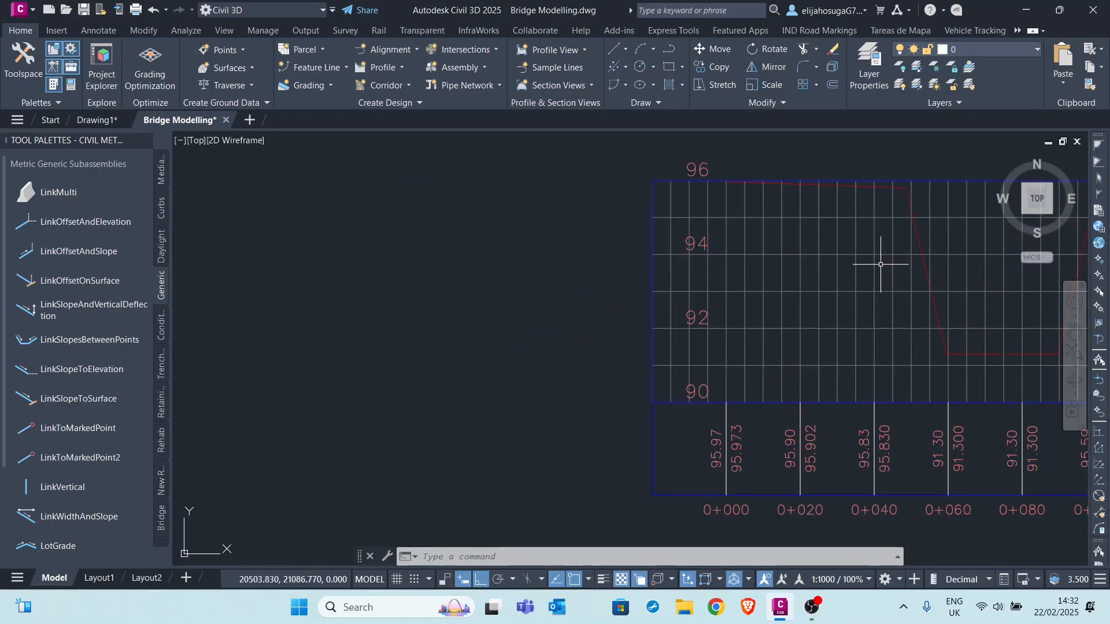
{"action": "scroll", "coordinate": [867, 233], "scroll_direction": "down", "scroll_amount": 2}
{"action": "middle_click_drag", "start_coordinate": [1066, 235], "coordinate": [980, 258]}
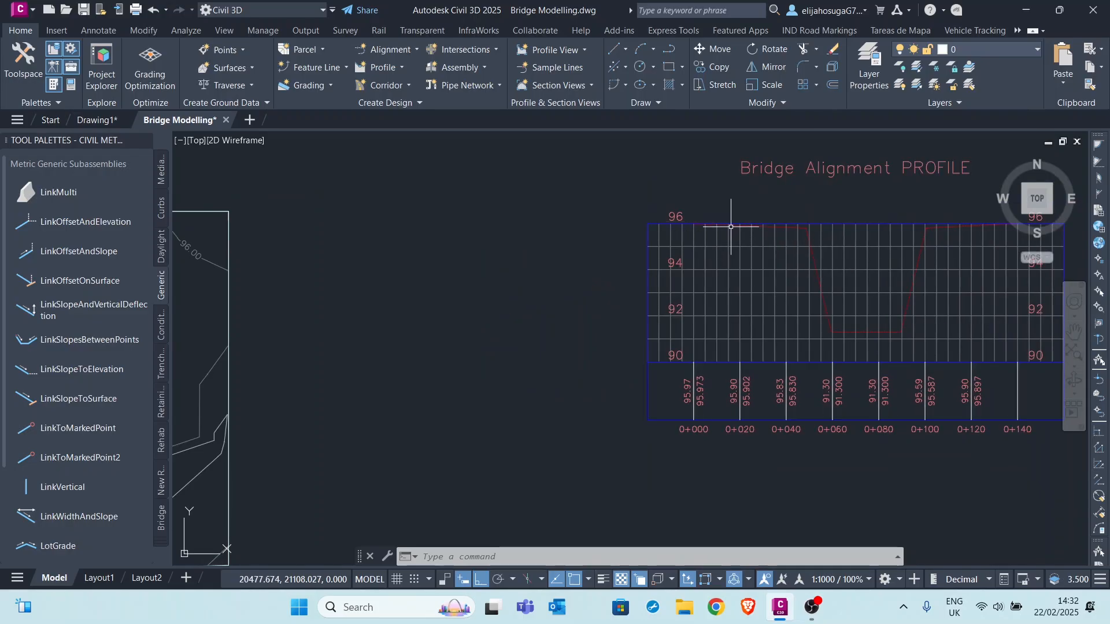
{"action": "scroll", "coordinate": [775, 231], "scroll_direction": "up", "scroll_amount": 2}
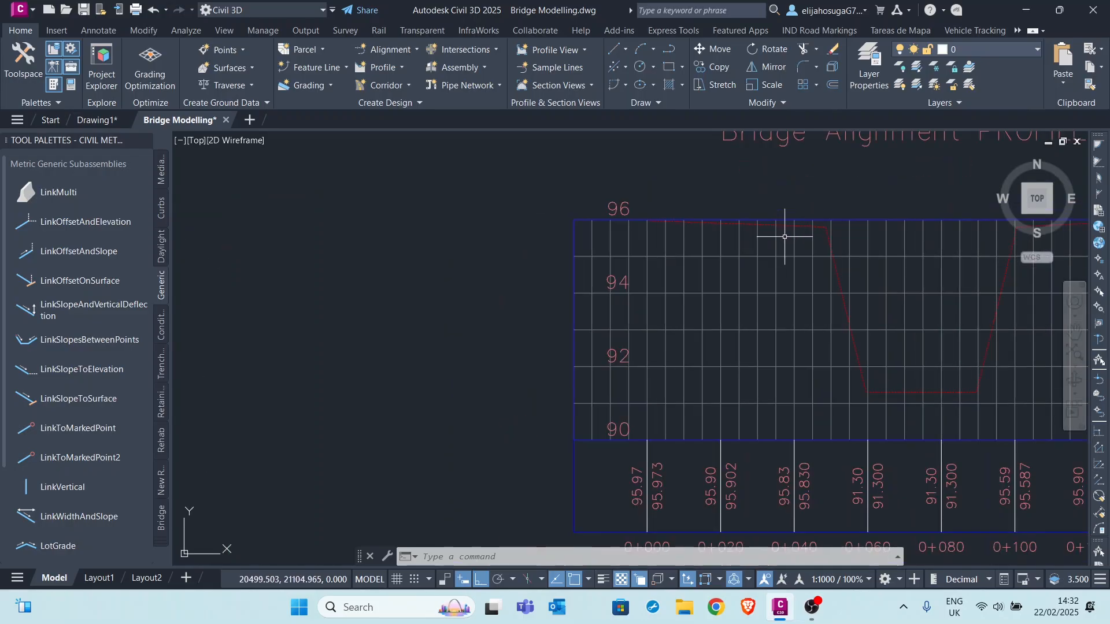
Inspect the channel banks and bed in the Bridge Alignment profile view alongside the site plan contours
{"action": "middle_click_drag", "start_coordinate": [785, 236], "coordinate": [706, 232]}
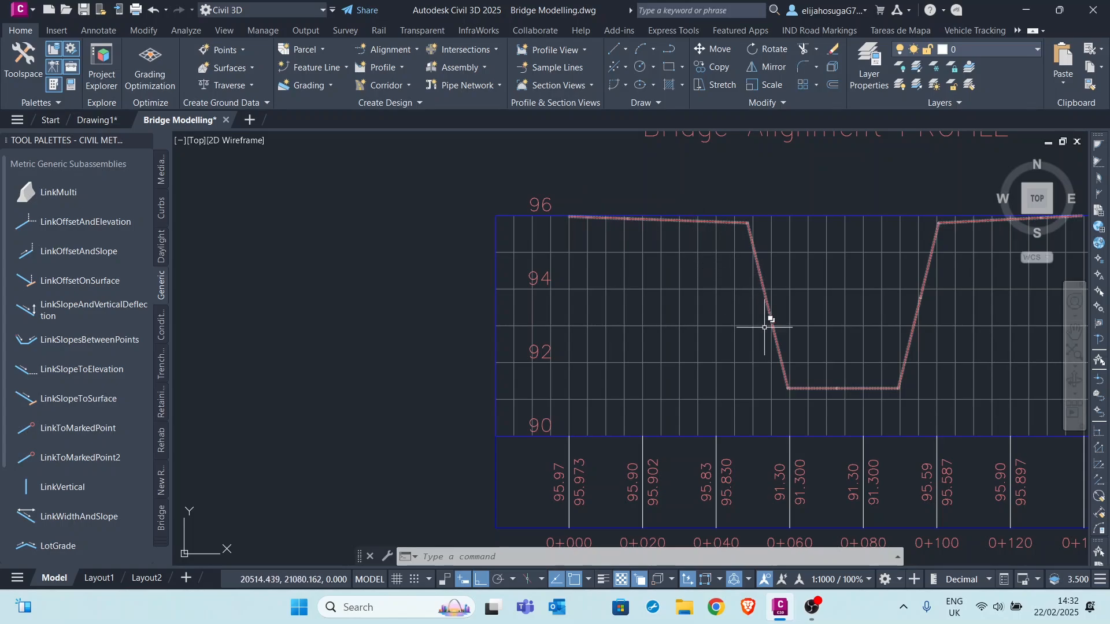
{"action": "middle_click_drag", "start_coordinate": [957, 241], "coordinate": [815, 257]}
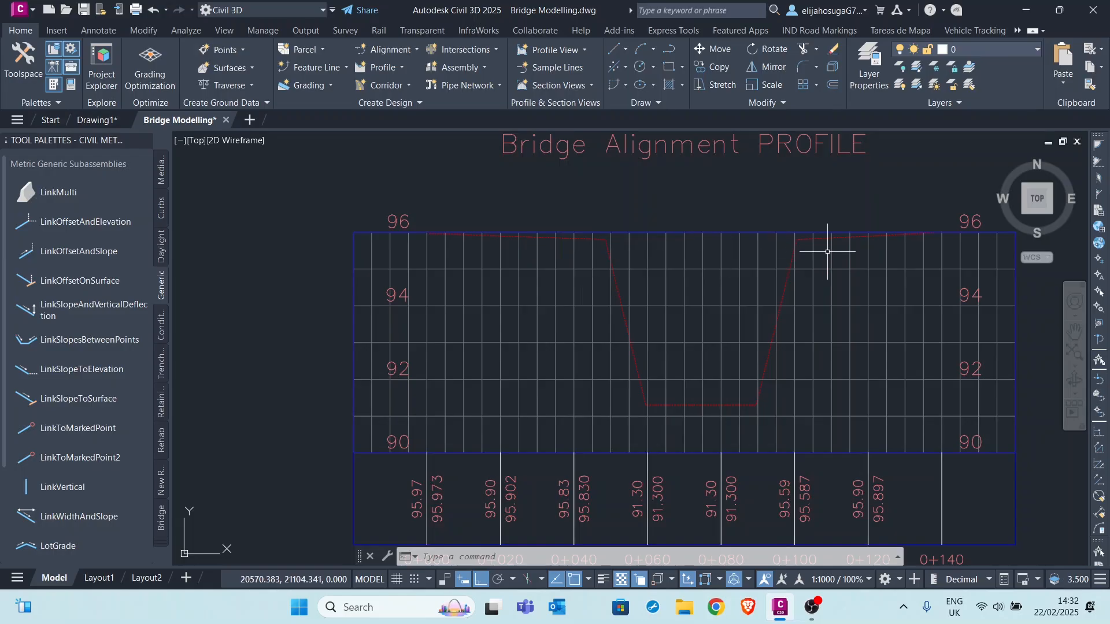
{"action": "scroll", "coordinate": [828, 251], "scroll_direction": "down", "scroll_amount": 5}
{"action": "scroll", "coordinate": [823, 284], "scroll_direction": "down", "scroll_amount": 3}
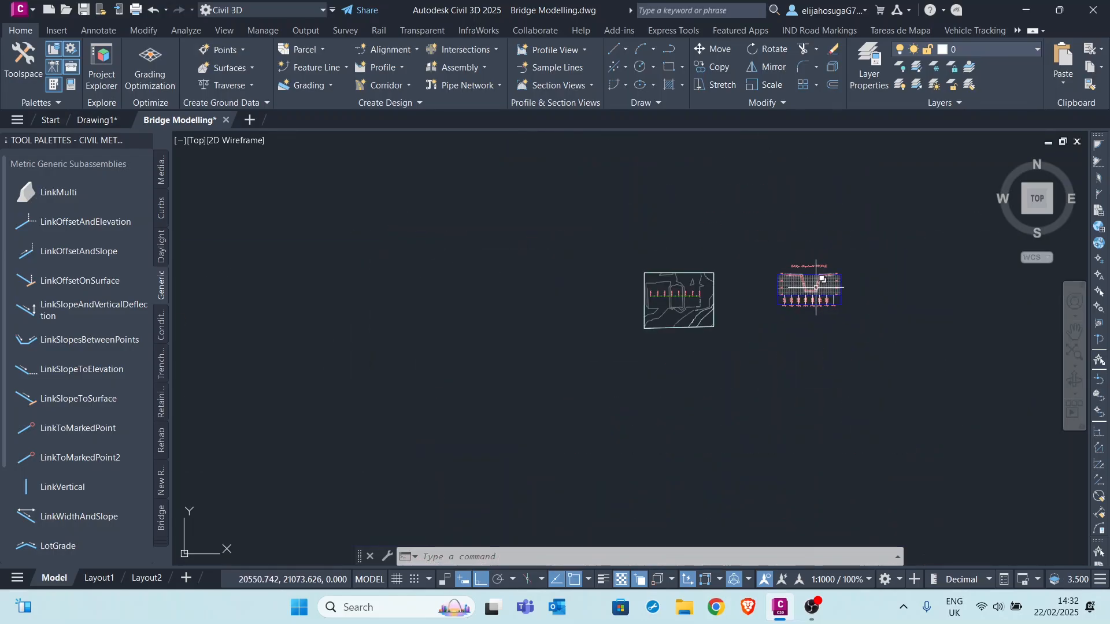
{"action": "scroll", "coordinate": [679, 298], "scroll_direction": "up", "scroll_amount": 6}
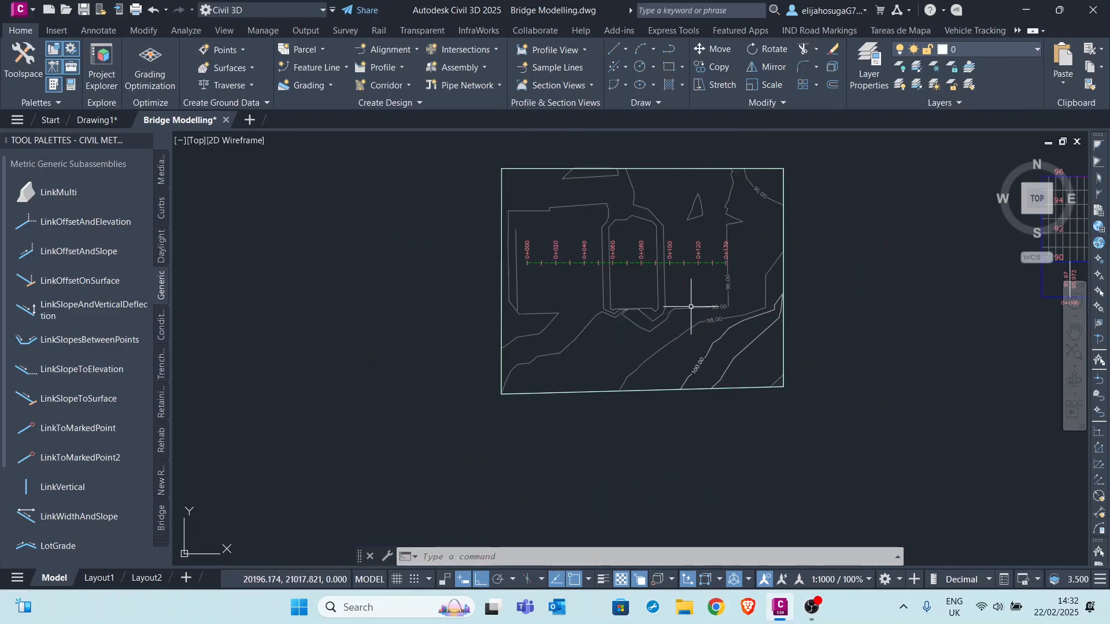
{"action": "scroll", "coordinate": [647, 262], "scroll_direction": "down", "scroll_amount": 5}
{"action": "middle_click_drag", "start_coordinate": [829, 243], "coordinate": [779, 257]}
{"action": "scroll", "coordinate": [780, 257], "scroll_direction": "up", "scroll_amount": 9}
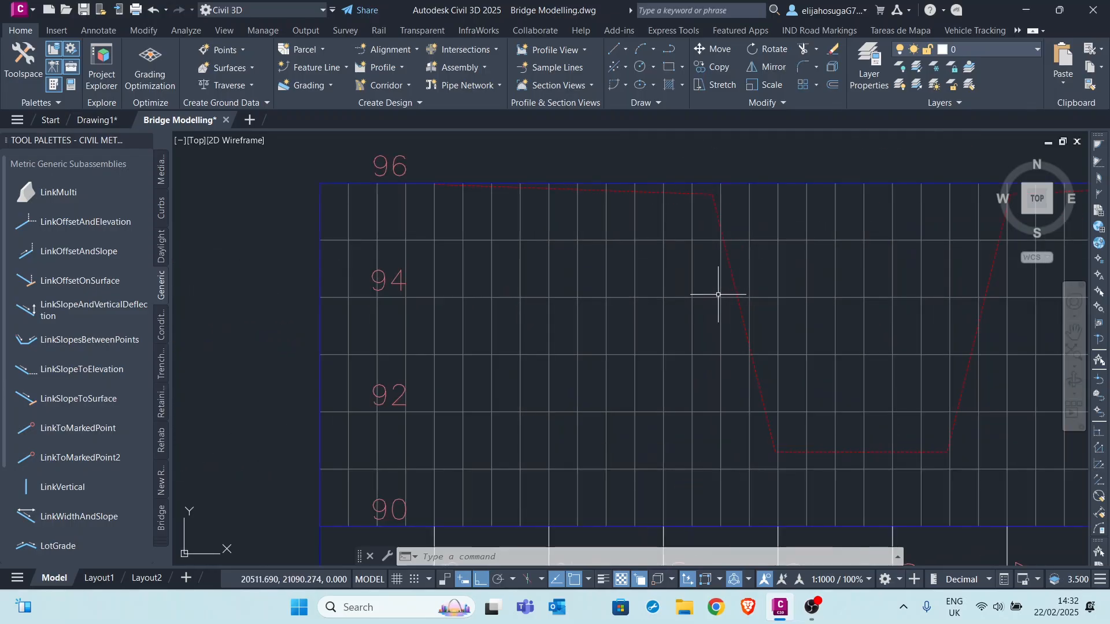
{"action": "scroll", "coordinate": [718, 292], "scroll_direction": "down", "scroll_amount": 5}
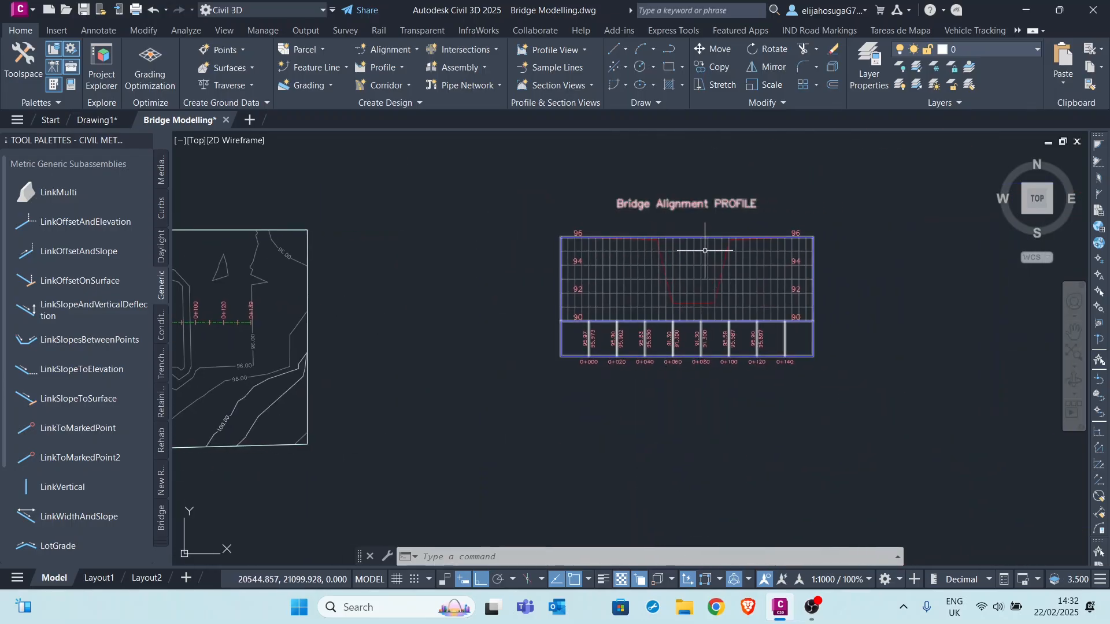
Edit the profile view style of Bridge Alignment to clip both the vertical and the horizontal grid
{"action": "left_click", "coordinate": [709, 256]}
{"action": "right_click", "coordinate": [706, 252]}
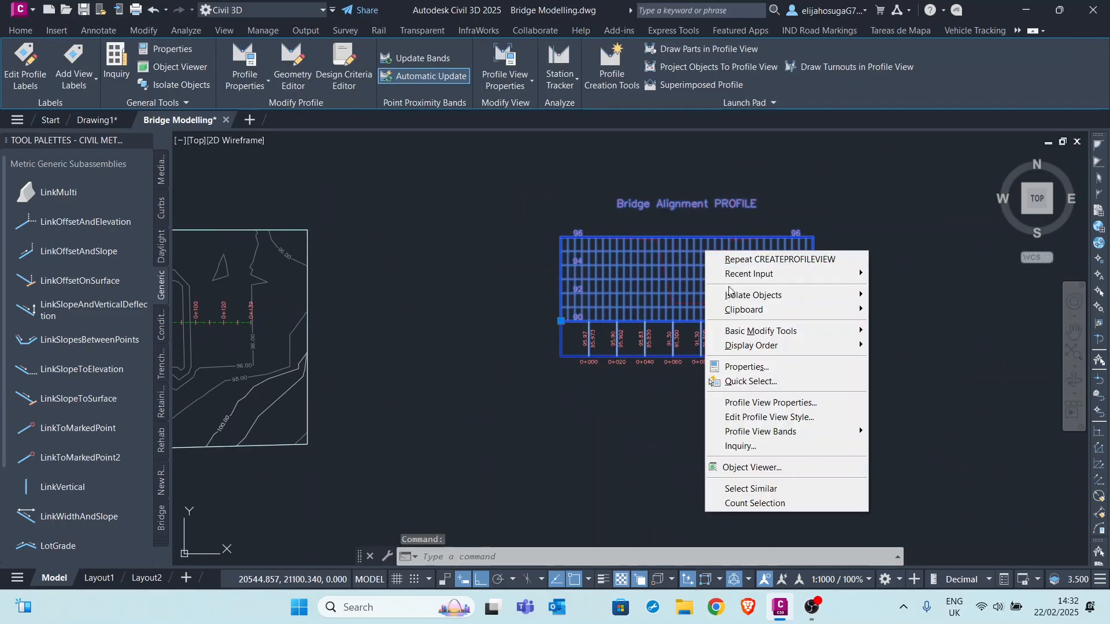
{"action": "left_click", "coordinate": [770, 418]}
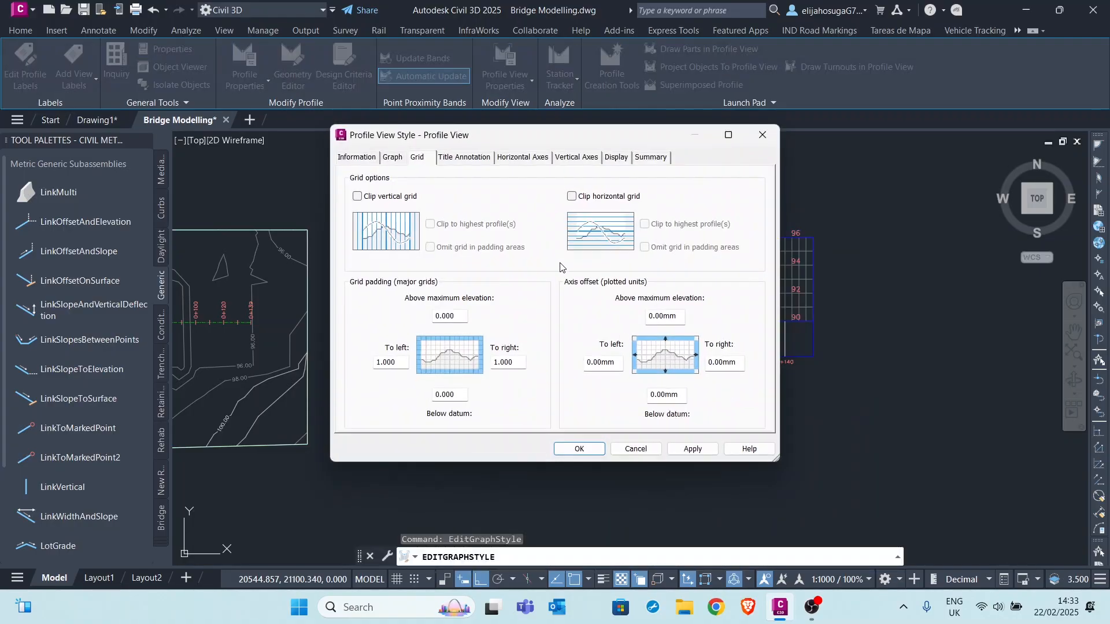
{"action": "left_click", "coordinate": [358, 196]}
{"action": "left_click", "coordinate": [572, 196]}
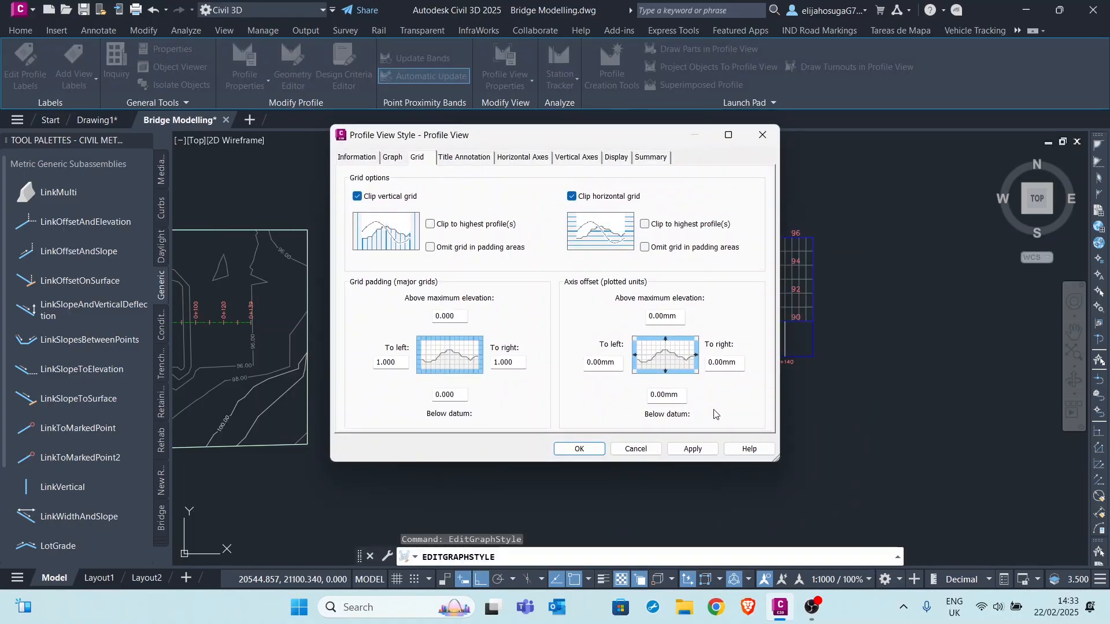
{"action": "left_click", "coordinate": [692, 448]}
{"action": "left_click", "coordinate": [579, 448]}
{"action": "scroll", "coordinate": [711, 256], "scroll_direction": "up", "scroll_amount": 5}
{"action": "scroll", "coordinate": [727, 258], "scroll_direction": "down", "scroll_amount": 1}
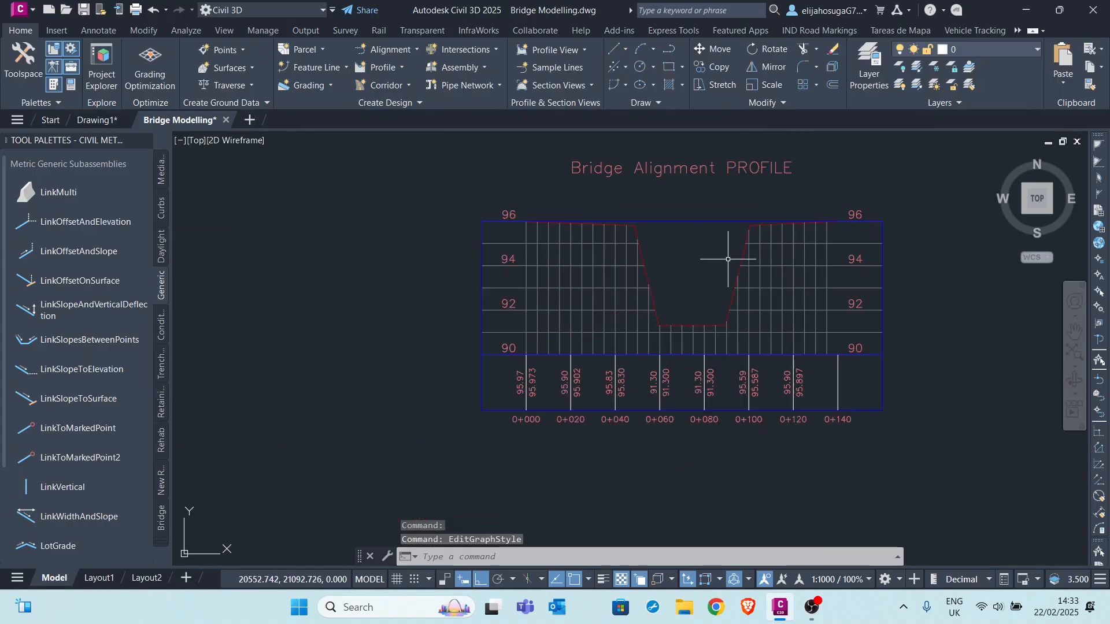
Review the clipped grid around the channel opening and compare the profile view with the alignment in the site plan
{"action": "scroll", "coordinate": [788, 263], "scroll_direction": "down", "scroll_amount": 1}
{"action": "scroll", "coordinate": [665, 238], "scroll_direction": "up", "scroll_amount": 1}
{"action": "scroll", "coordinate": [665, 237], "scroll_direction": "down", "scroll_amount": 10}
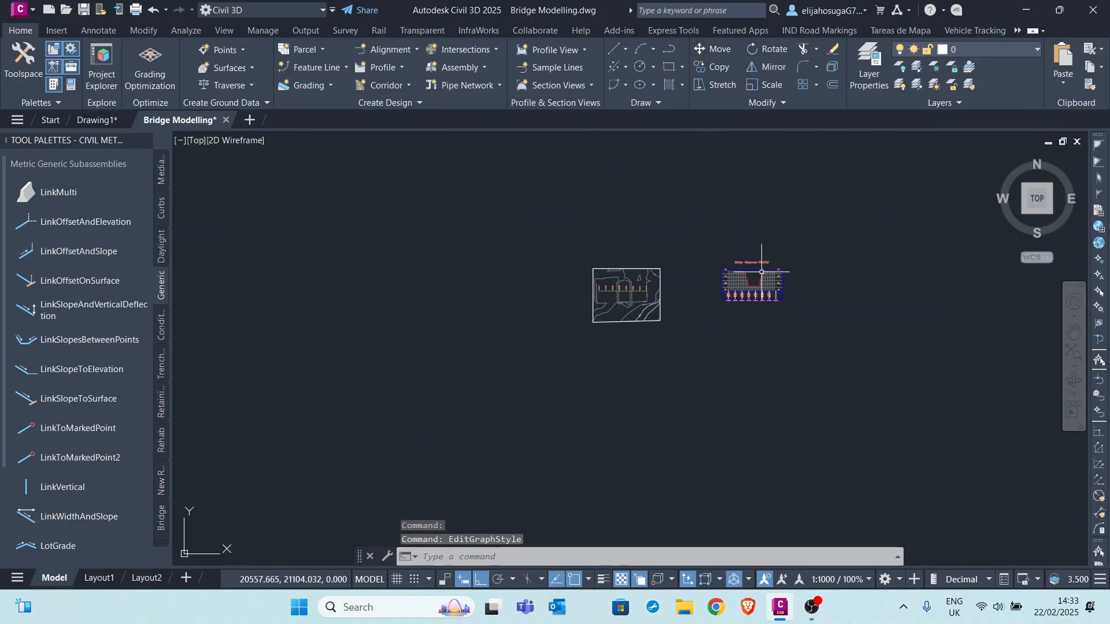
{"action": "scroll", "coordinate": [751, 272], "scroll_direction": "up", "scroll_amount": 2}
{"action": "scroll", "coordinate": [751, 272], "scroll_direction": "up", "scroll_amount": 6}
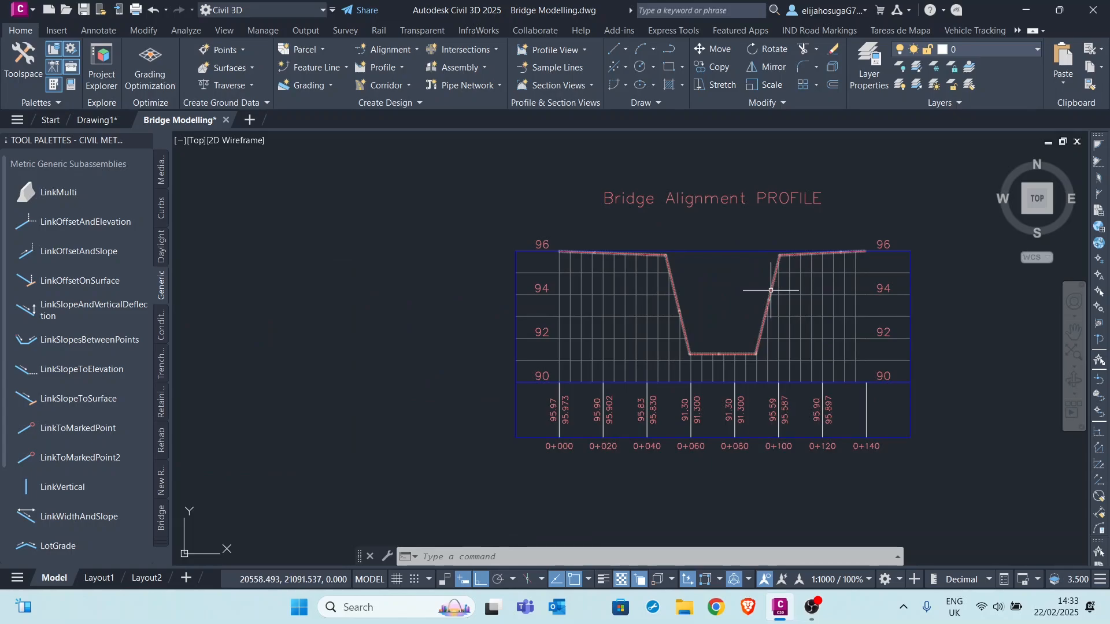
{"action": "scroll", "coordinate": [771, 291], "scroll_direction": "down", "scroll_amount": 5}
{"action": "scroll", "coordinate": [752, 340], "scroll_direction": "up", "scroll_amount": 3}
{"action": "scroll", "coordinate": [751, 340], "scroll_direction": "down", "scroll_amount": 1}
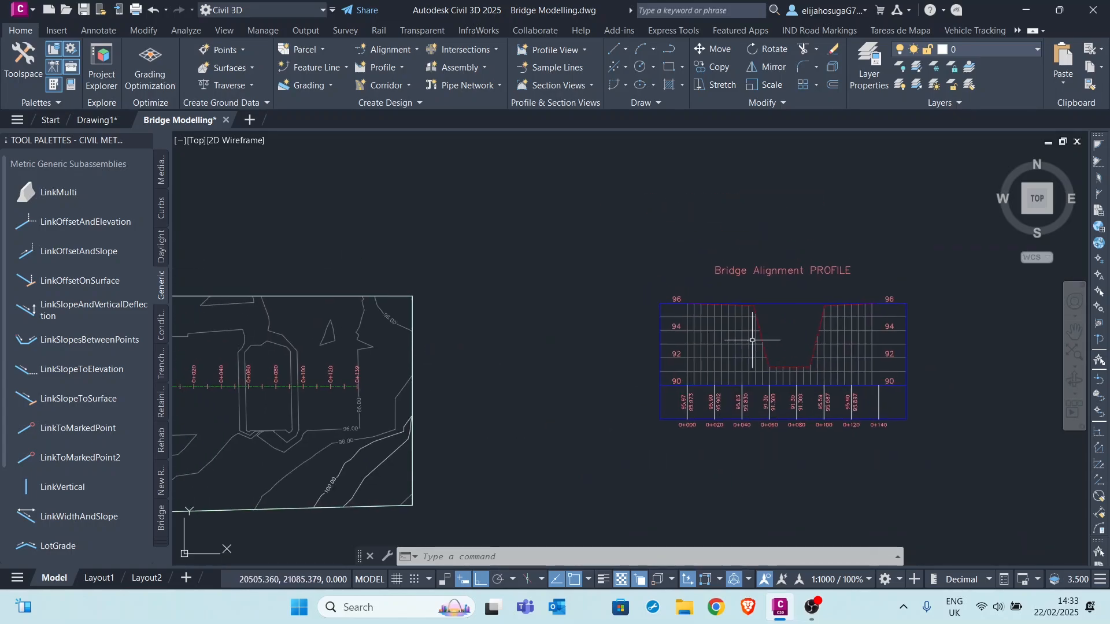
{"action": "scroll", "coordinate": [703, 290], "scroll_direction": "up", "scroll_amount": 1}
{"action": "scroll", "coordinate": [718, 290], "scroll_direction": "up", "scroll_amount": 3}
{"action": "scroll", "coordinate": [1013, 304], "scroll_direction": "down", "scroll_amount": 2}
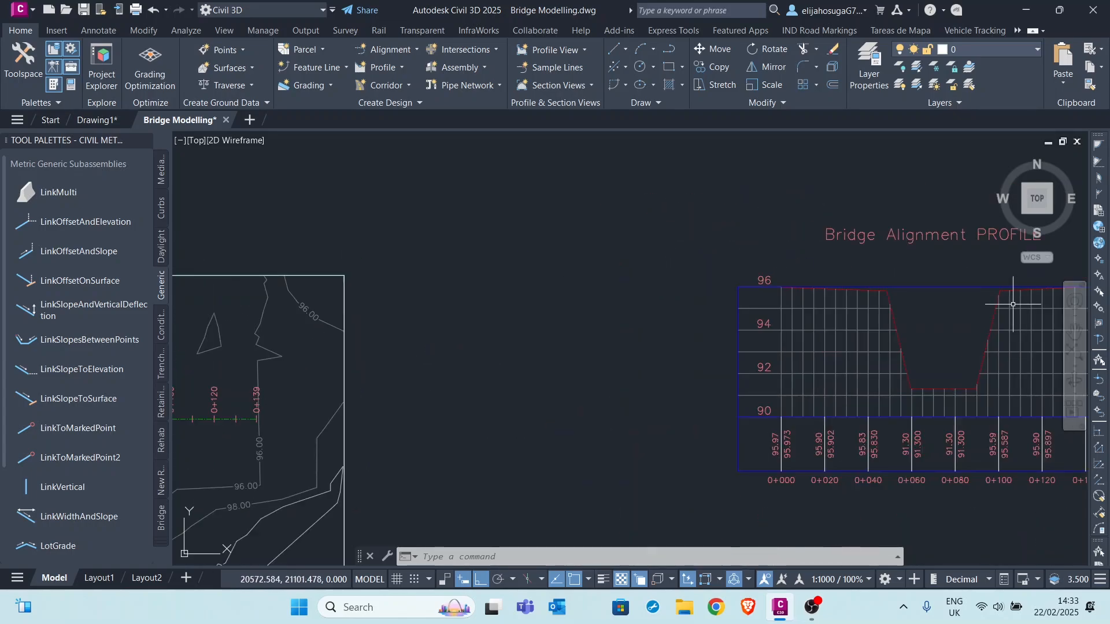
{"action": "scroll", "coordinate": [622, 203], "scroll_direction": "down", "scroll_amount": 2}
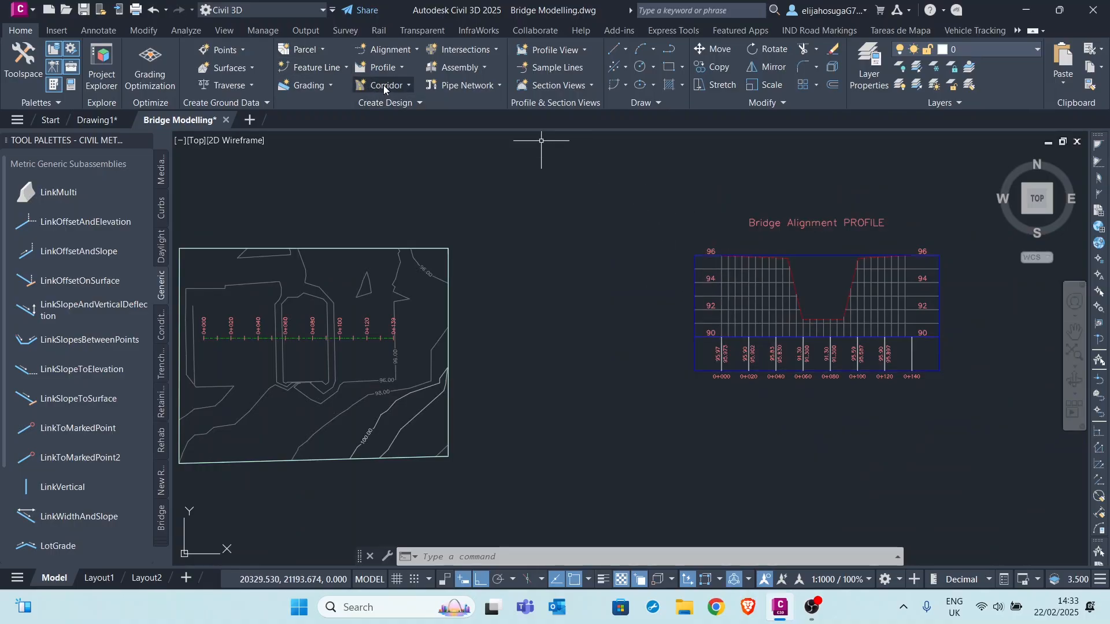
Create a layout profile in the Bridge Alignment profile view with the custom Design Profile style and the Complete Label Set
{"action": "left_click", "coordinate": [384, 70]}
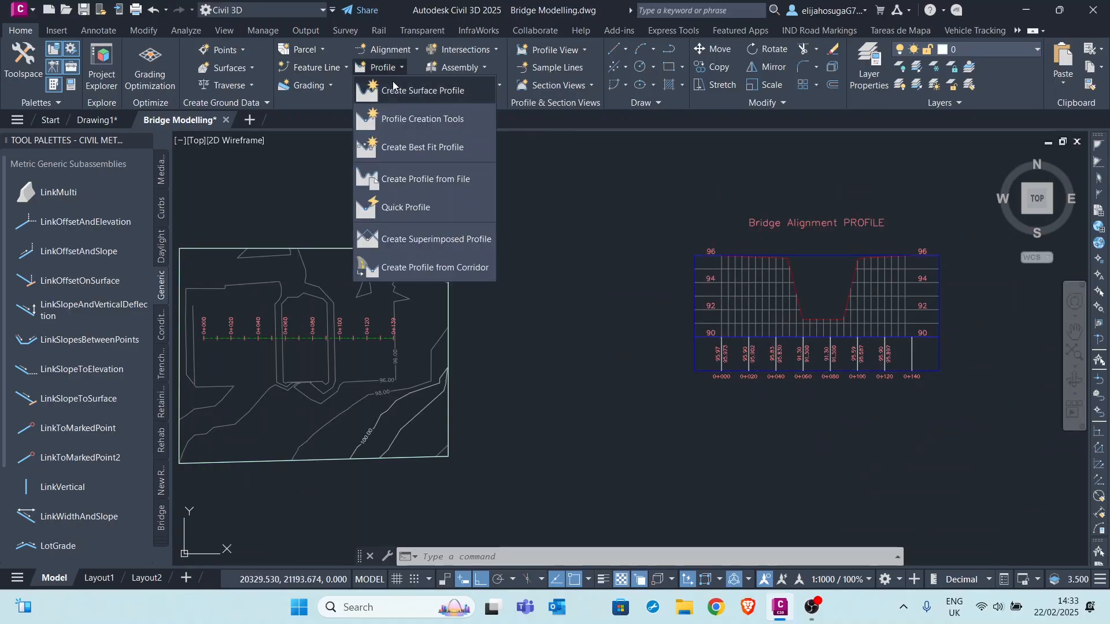
{"action": "left_click", "coordinate": [424, 120]}
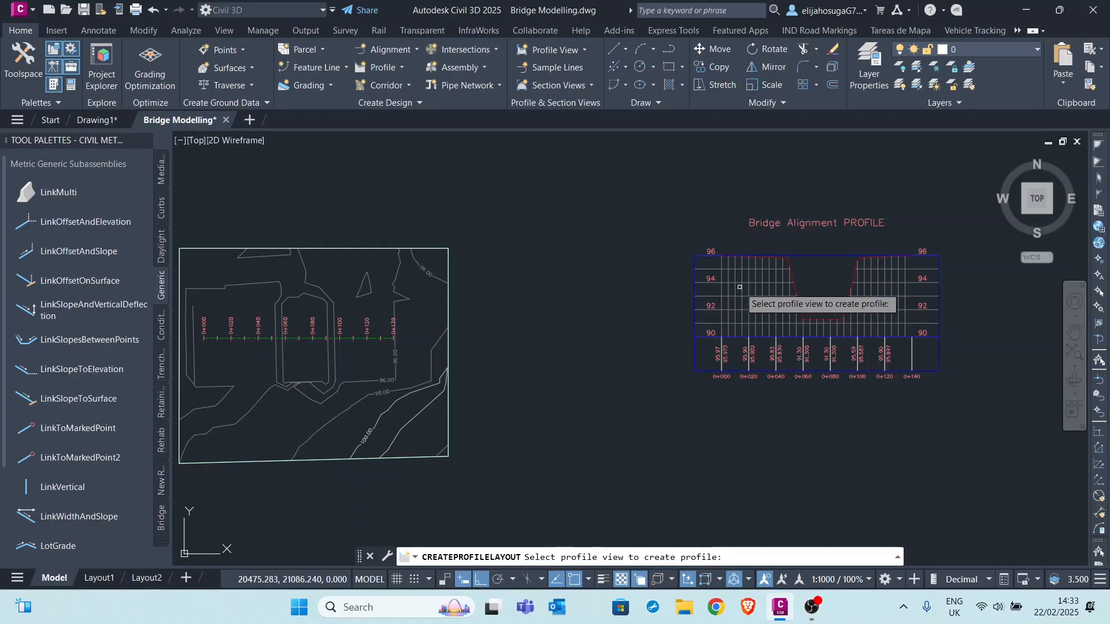
{"action": "left_click", "coordinate": [716, 299]}
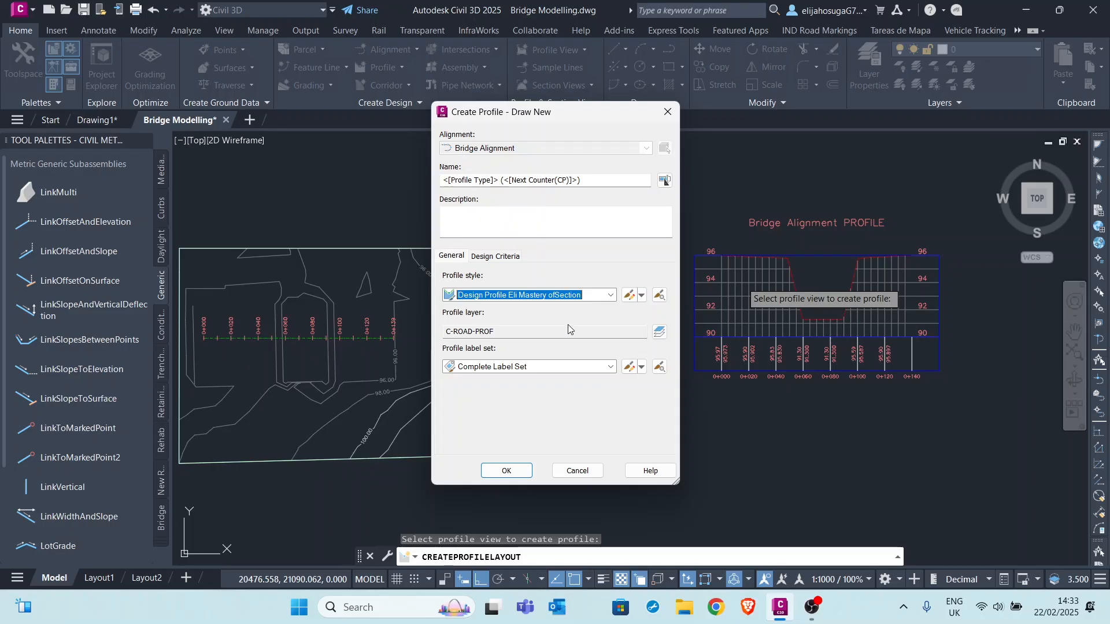
{"action": "left_click", "coordinate": [602, 297]}
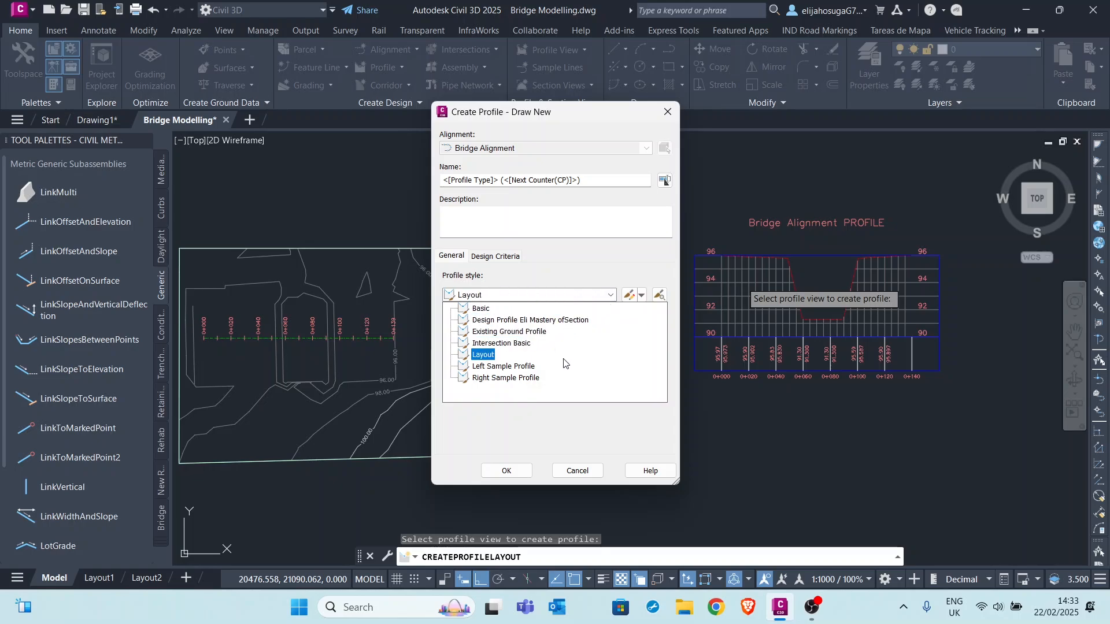
{"action": "left_click", "coordinate": [578, 320]}
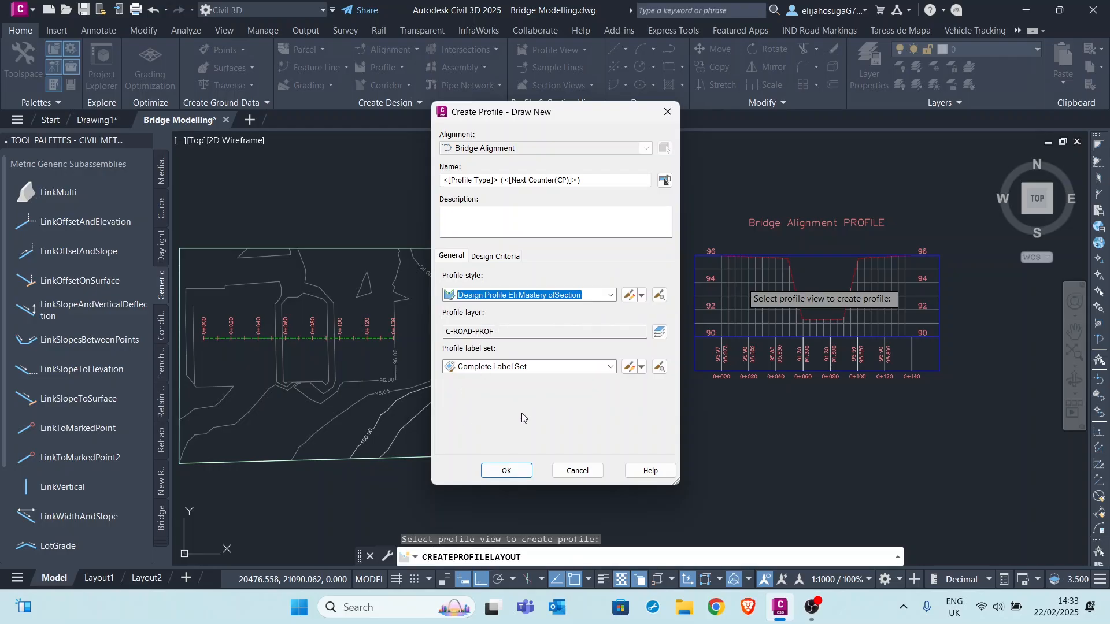
{"action": "left_click", "coordinate": [506, 470]}
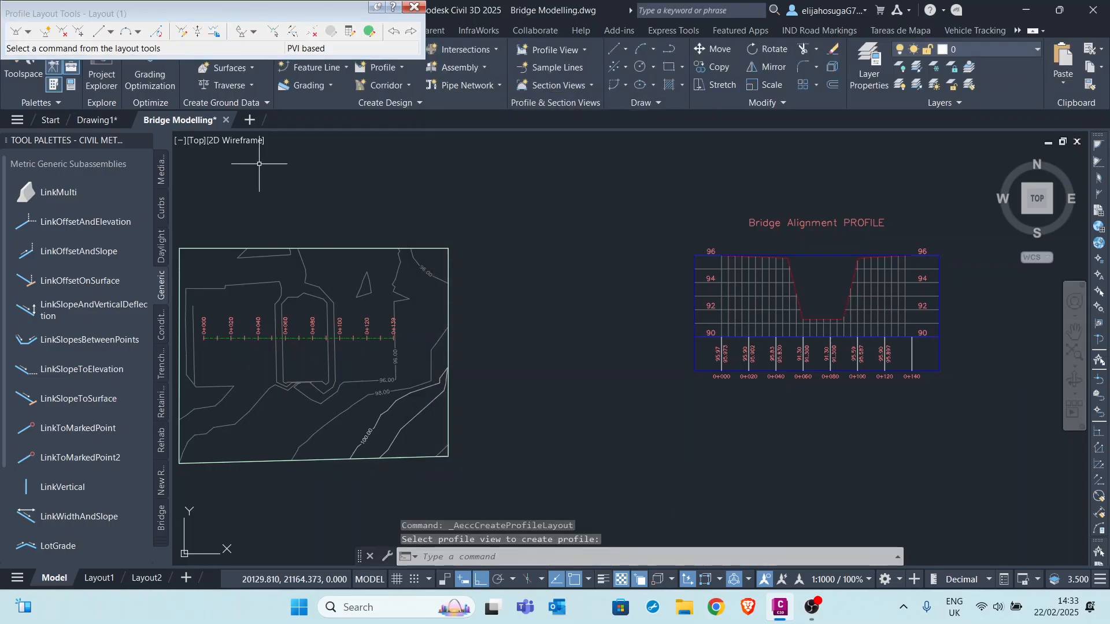
With ortho off, draw one straight design tangent from the existing ground profile's start at 0+000 to its end at about 0+139.46
{"action": "left_click_drag", "start_coordinate": [162, 11], "coordinate": [279, 76]}
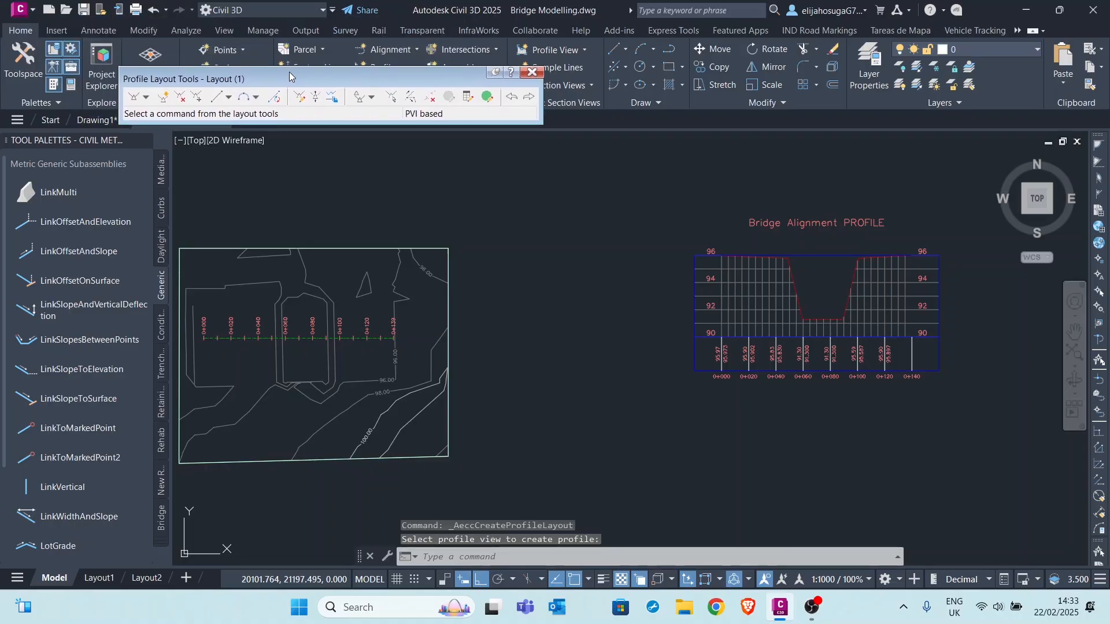
{"action": "left_click", "coordinate": [146, 97]}
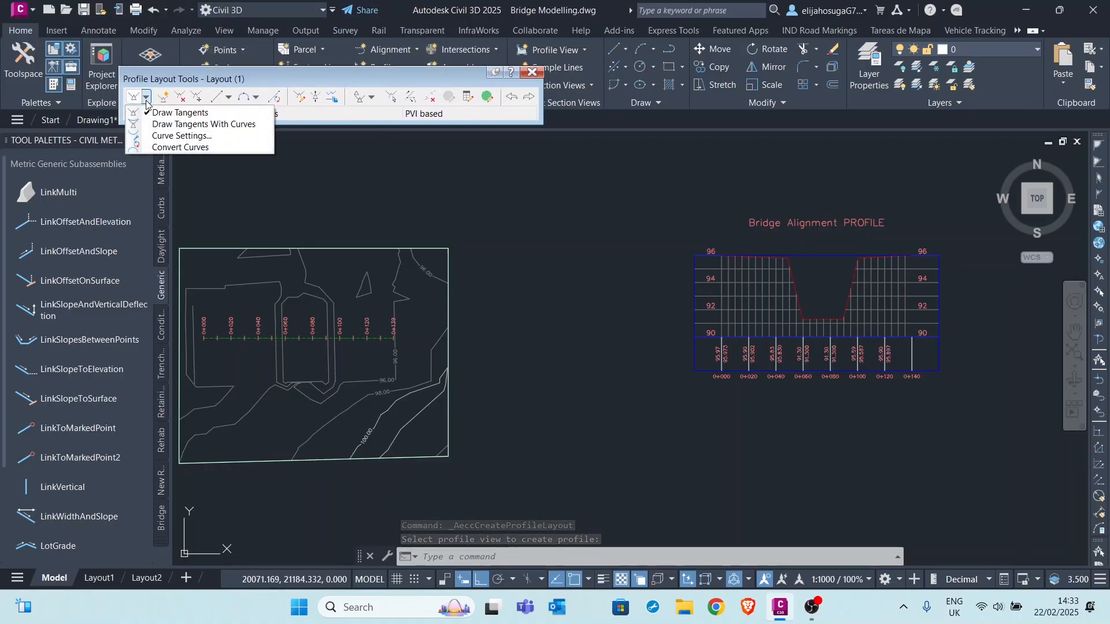
{"action": "left_click", "coordinate": [179, 112]}
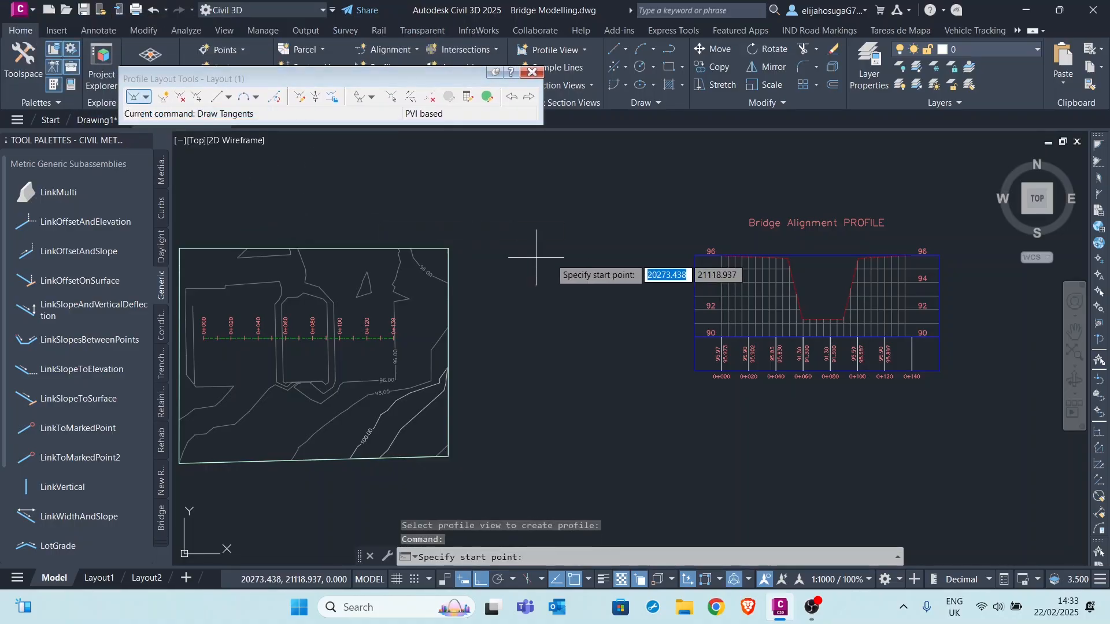
{"action": "scroll", "coordinate": [741, 256], "scroll_direction": "up", "scroll_amount": 10}
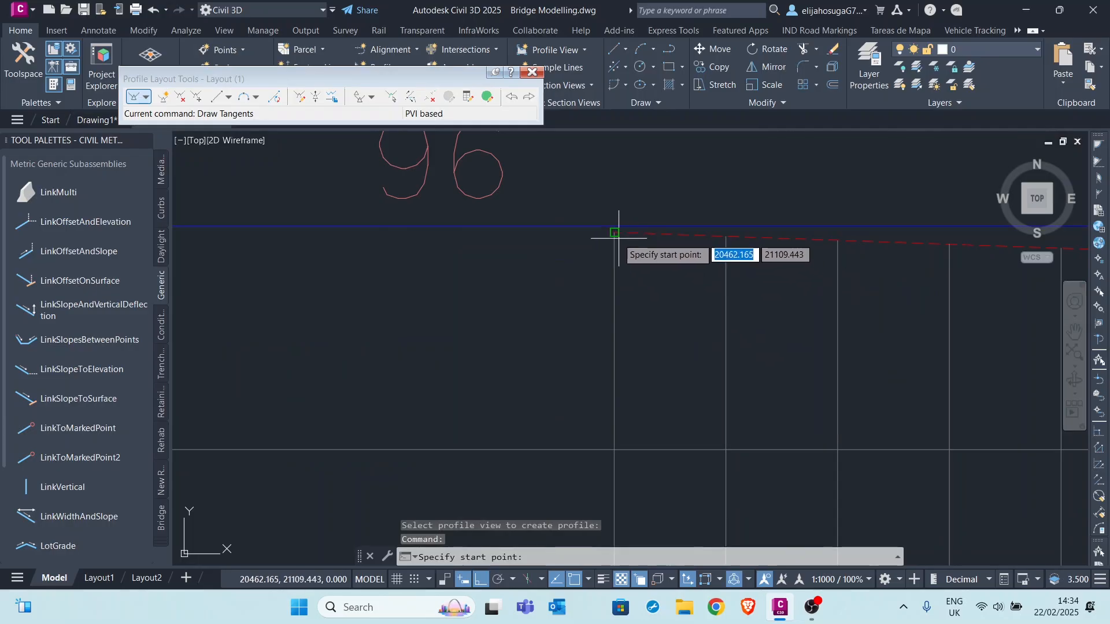
{"action": "left_click", "coordinate": [615, 232]}
{"action": "scroll", "coordinate": [641, 243], "scroll_direction": "down", "scroll_amount": 8}
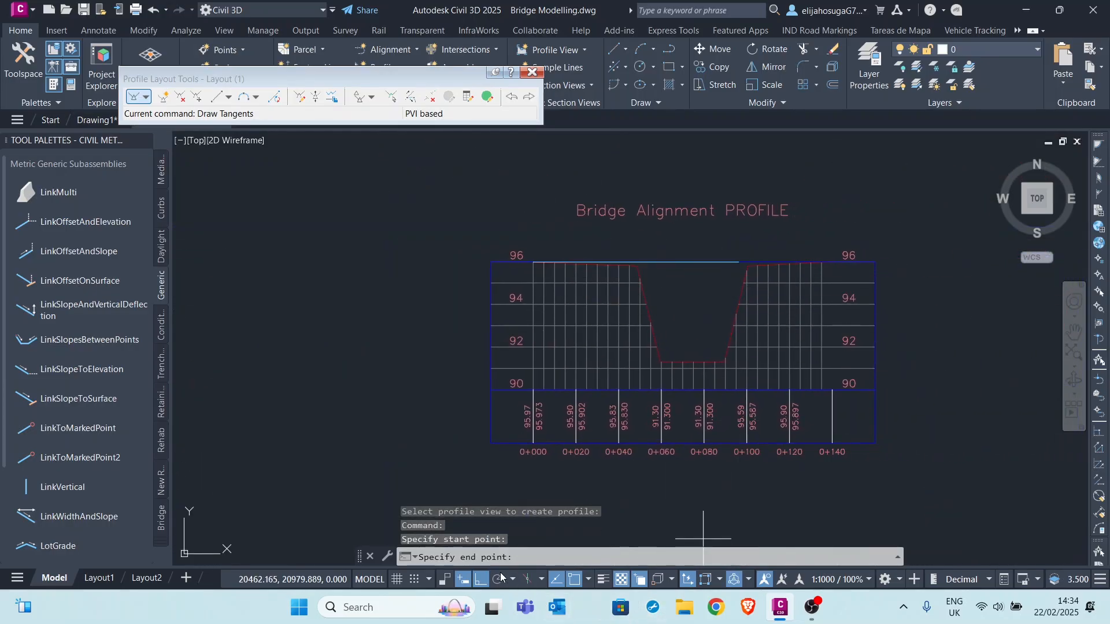
{"action": "left_click", "coordinate": [480, 579]}
{"action": "scroll", "coordinate": [847, 255], "scroll_direction": "up", "scroll_amount": 6}
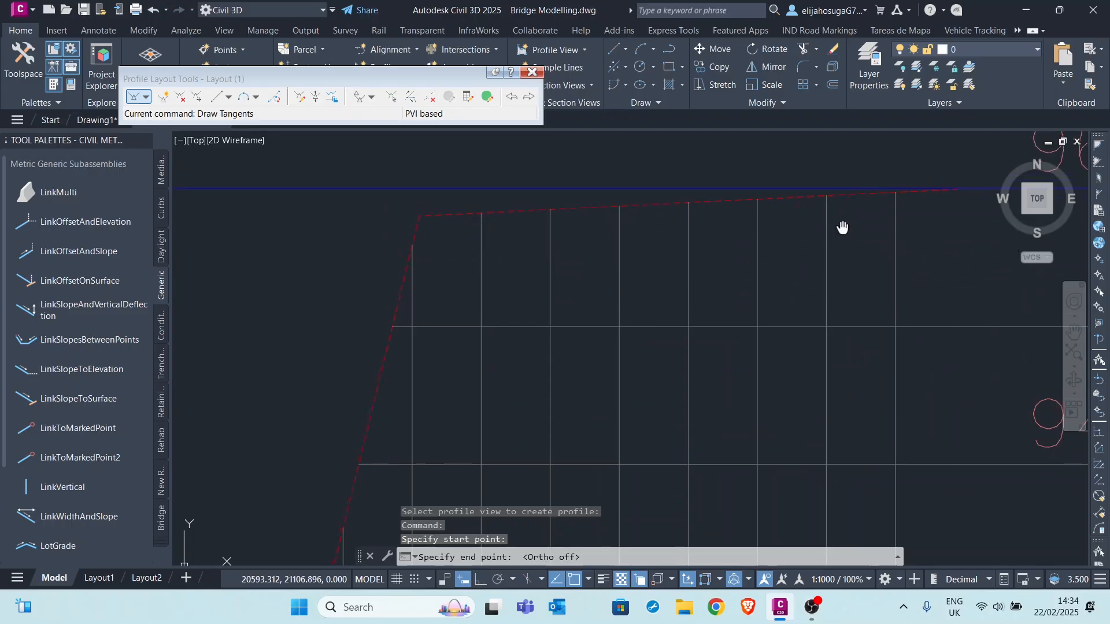
{"action": "scroll", "coordinate": [846, 292], "scroll_direction": "up", "scroll_amount": 5}
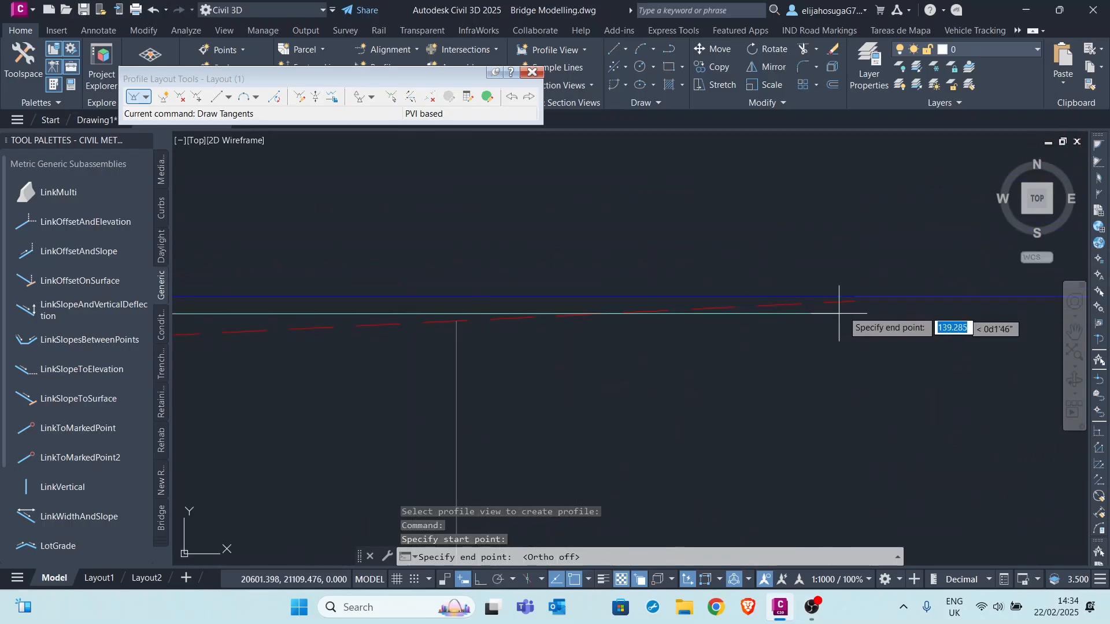
{"action": "left_click", "coordinate": [849, 302]}
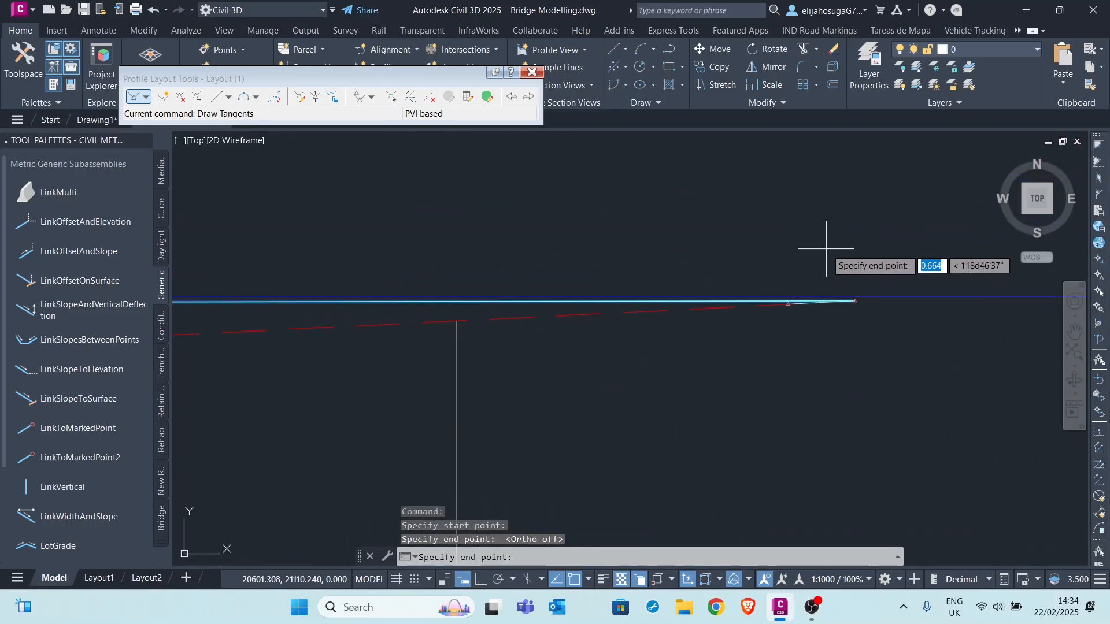
{"action": "key", "text": "Return"}
Examine the design tangent's grade and grade break labels above the channel, and view the profile together with the site plan
{"action": "scroll", "coordinate": [826, 248], "scroll_direction": "down", "scroll_amount": 10}
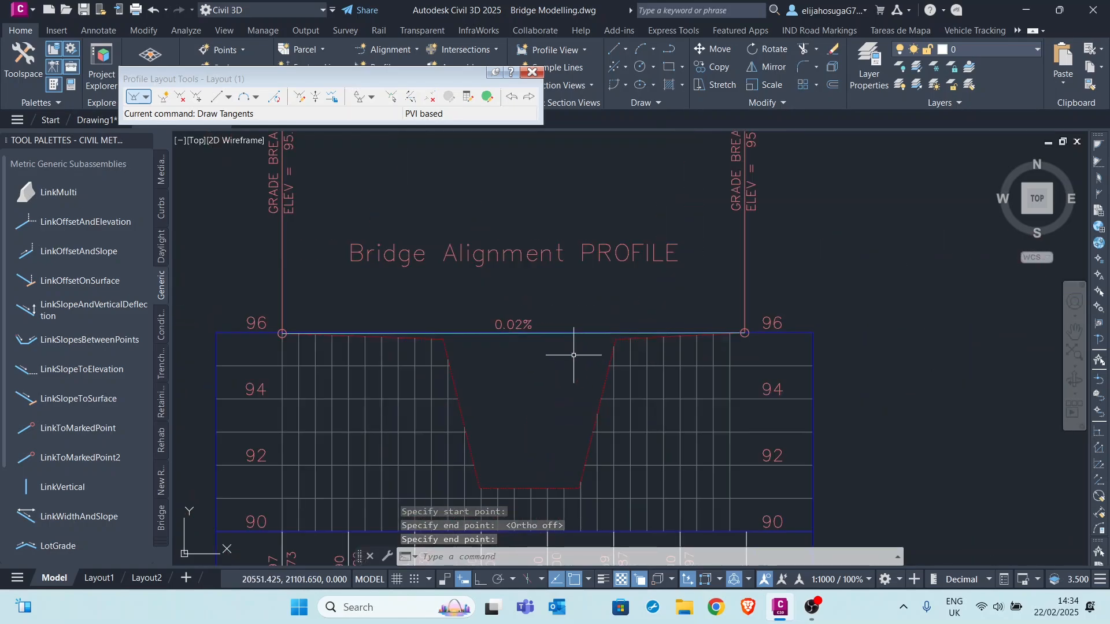
{"action": "scroll", "coordinate": [573, 355], "scroll_direction": "down", "scroll_amount": 5}
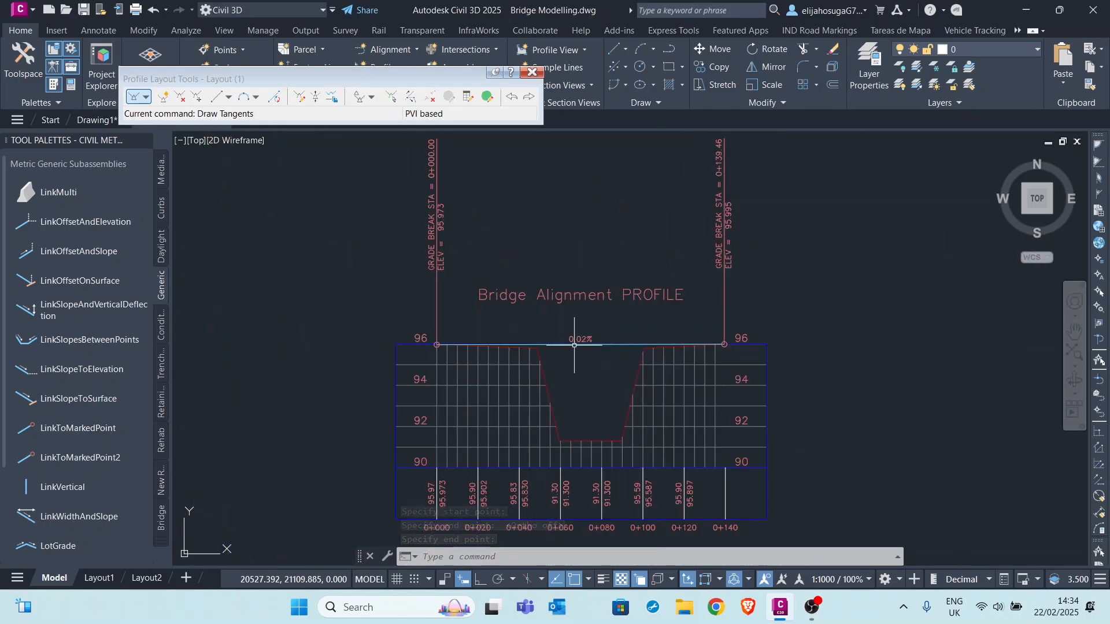
{"action": "scroll", "coordinate": [568, 334], "scroll_direction": "up", "scroll_amount": 5}
{"action": "scroll", "coordinate": [622, 306], "scroll_direction": "down", "scroll_amount": 6}
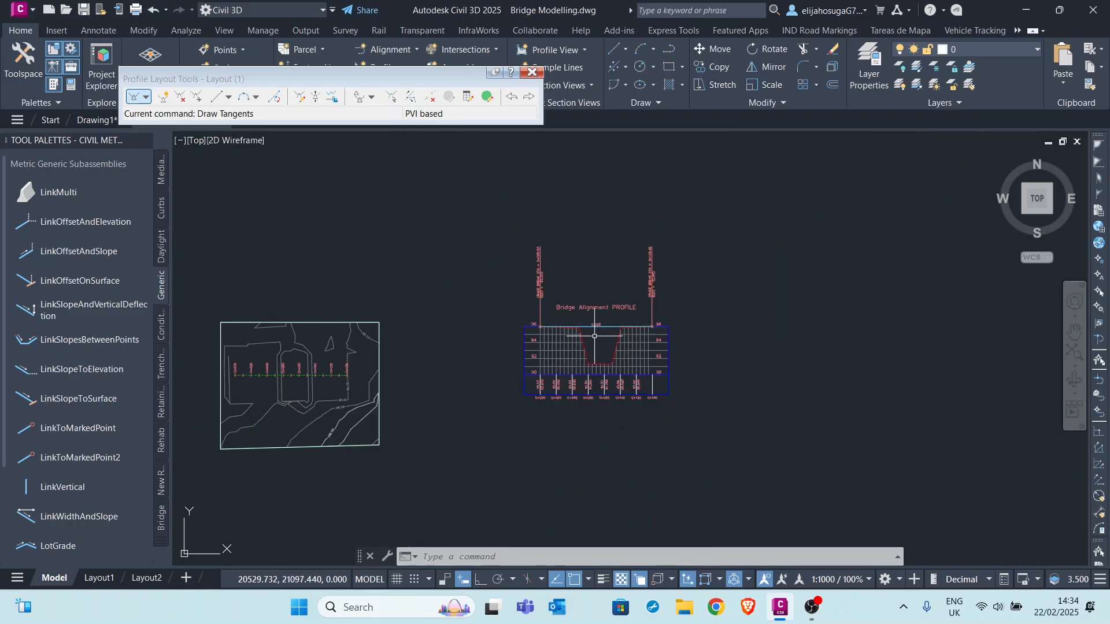
{"action": "scroll", "coordinate": [596, 325], "scroll_direction": "up", "scroll_amount": 3}
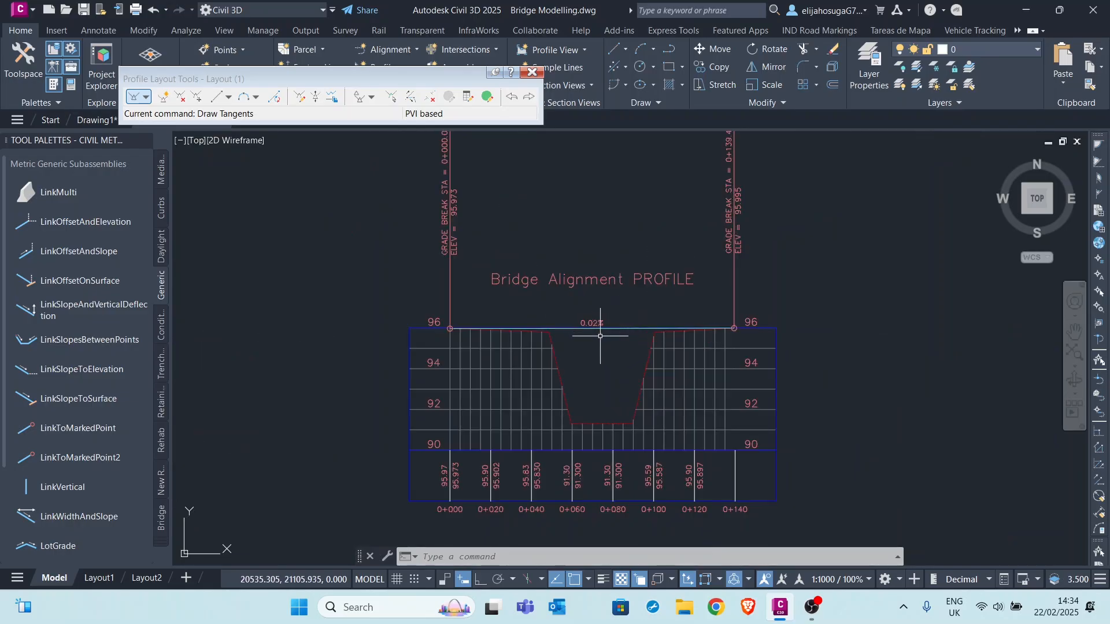
{"action": "scroll", "coordinate": [632, 316], "scroll_direction": "down", "scroll_amount": 2}
{"action": "scroll", "coordinate": [631, 324], "scroll_direction": "up", "scroll_amount": 3}
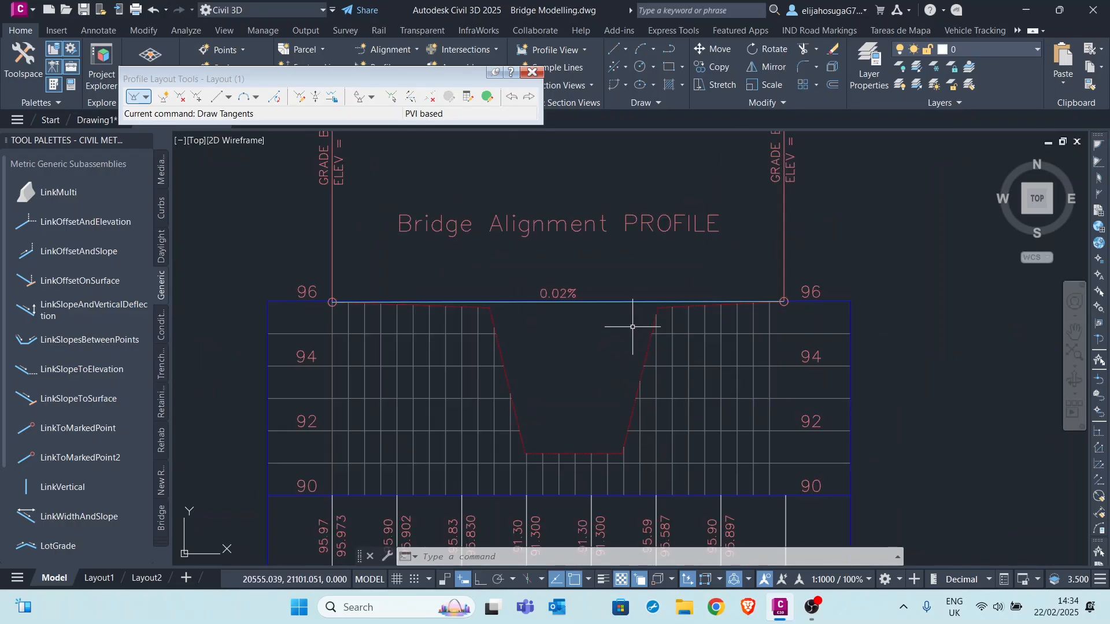
{"action": "scroll", "coordinate": [676, 267], "scroll_direction": "down", "scroll_amount": 7}
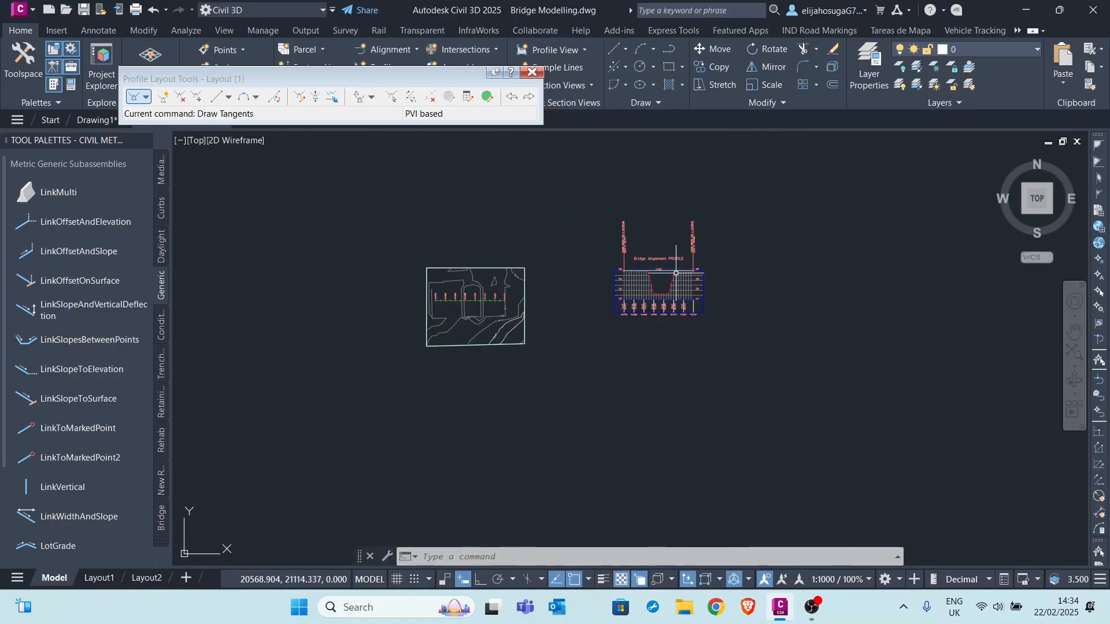
Review the finished design profile beside the site plan and close the profile layout tools
{"action": "scroll", "coordinate": [653, 288], "scroll_direction": "up", "scroll_amount": 8}
{"action": "scroll", "coordinate": [653, 287], "scroll_direction": "down", "scroll_amount": 6}
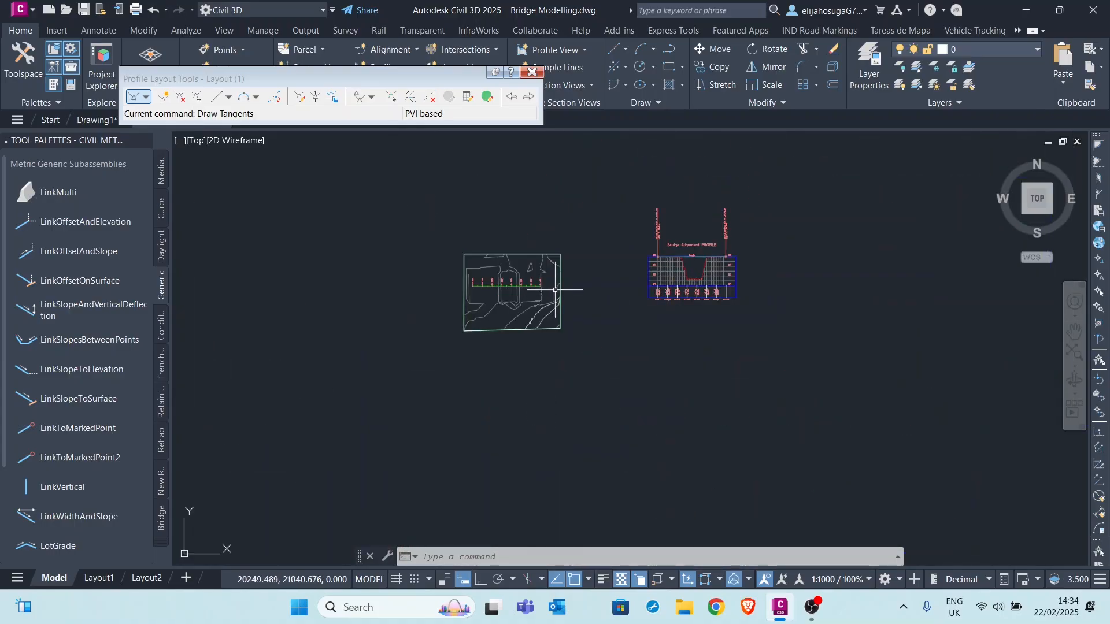
{"action": "scroll", "coordinate": [474, 275], "scroll_direction": "up", "scroll_amount": 3}
{"action": "scroll", "coordinate": [495, 292], "scroll_direction": "down", "scroll_amount": 5}
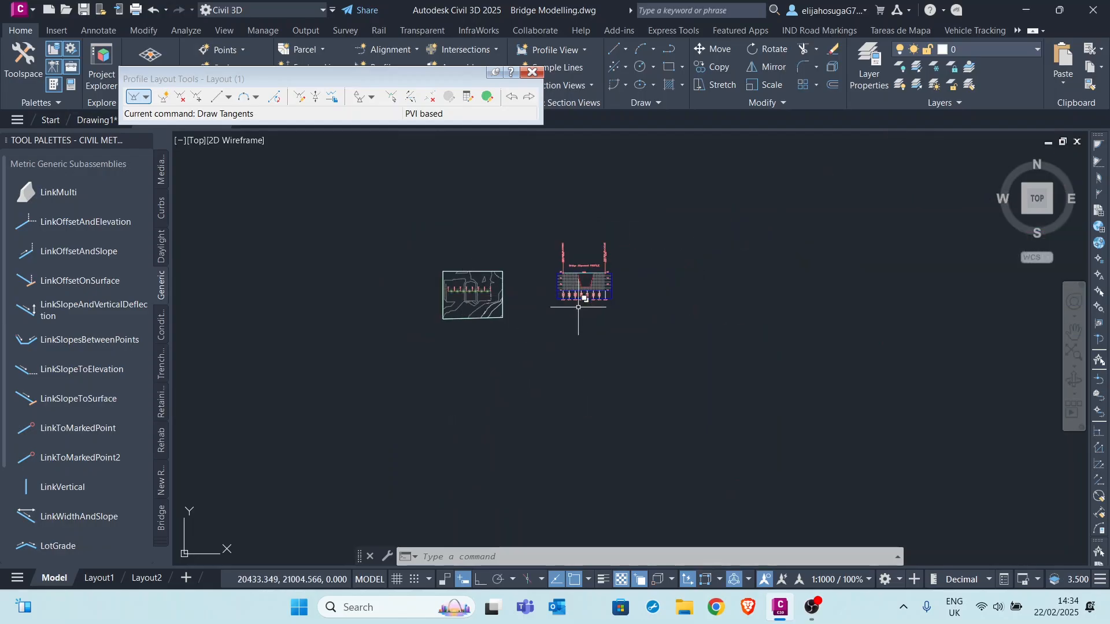
{"action": "scroll", "coordinate": [575, 249], "scroll_direction": "up", "scroll_amount": 6}
{"action": "scroll", "coordinate": [597, 331], "scroll_direction": "down", "scroll_amount": 8}
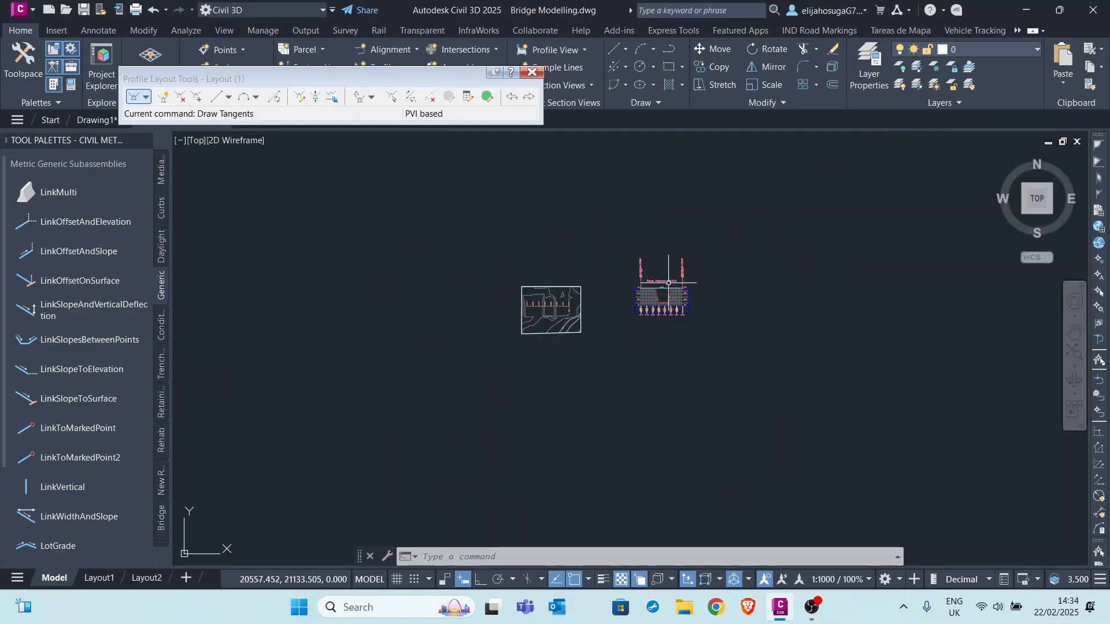
{"action": "scroll", "coordinate": [640, 257], "scroll_direction": "up", "scroll_amount": 2}
{"action": "middle_click_drag", "start_coordinate": [661, 210], "coordinate": [635, 283]}
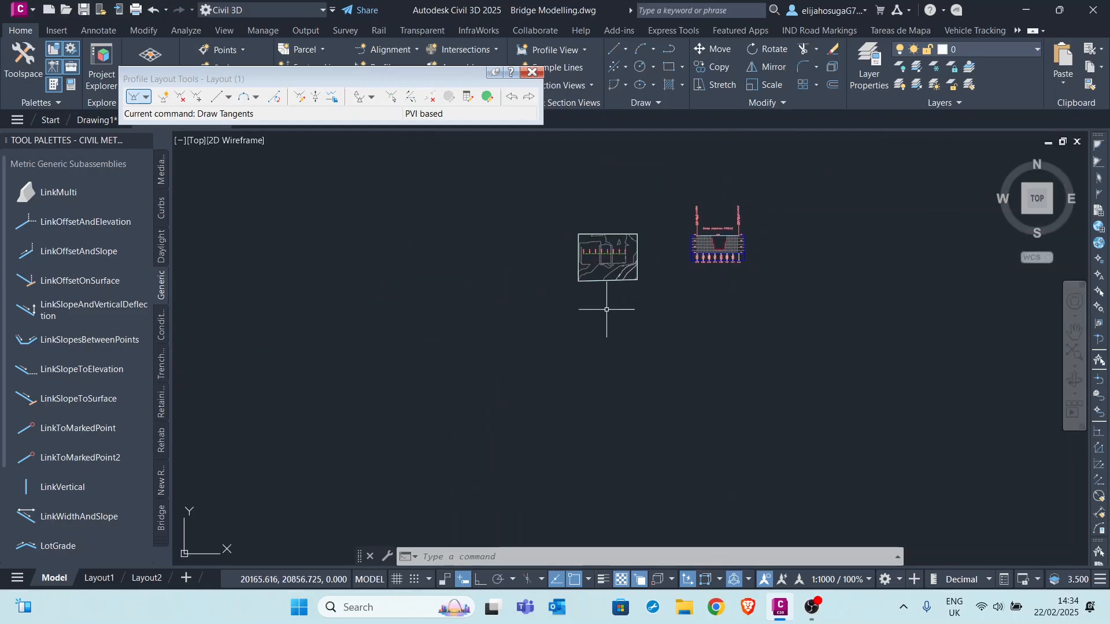
{"action": "left_click", "coordinate": [532, 72]}
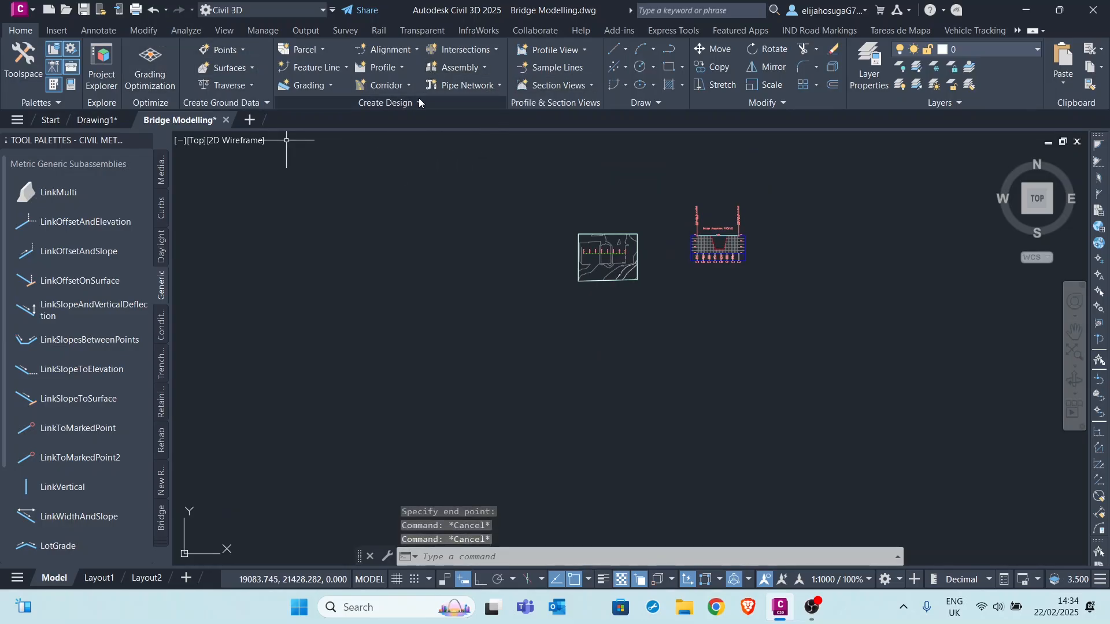
Create a Primary Road assembly as an Undivided Crowned Road with Basic style and All Codes, placing its baseline below the profile view
{"action": "left_click", "coordinate": [463, 68]}
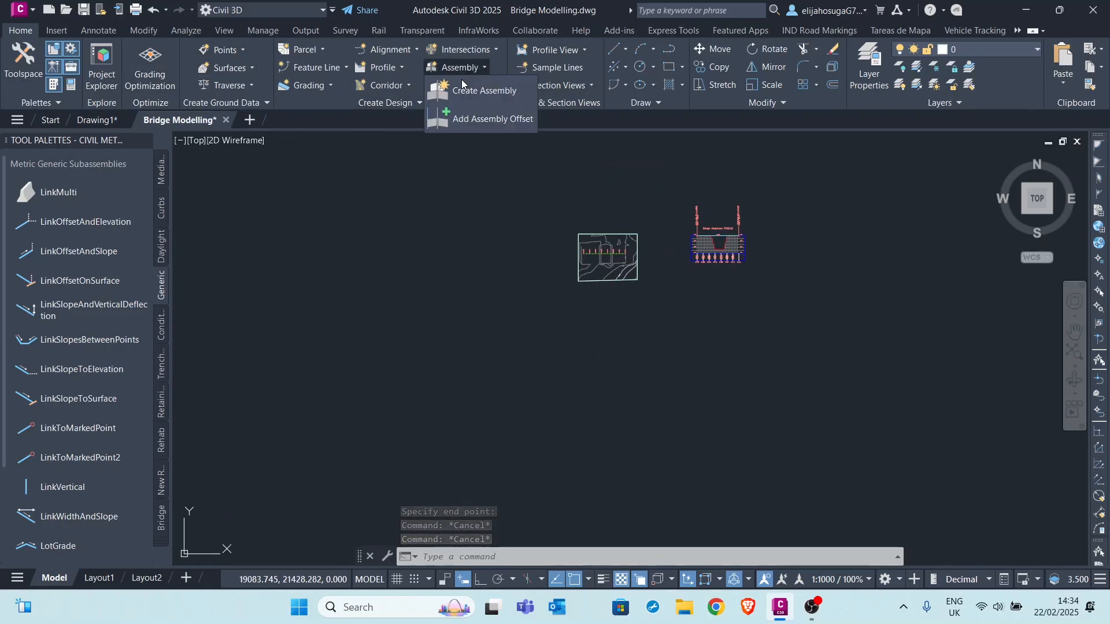
{"action": "left_click", "coordinate": [469, 91]}
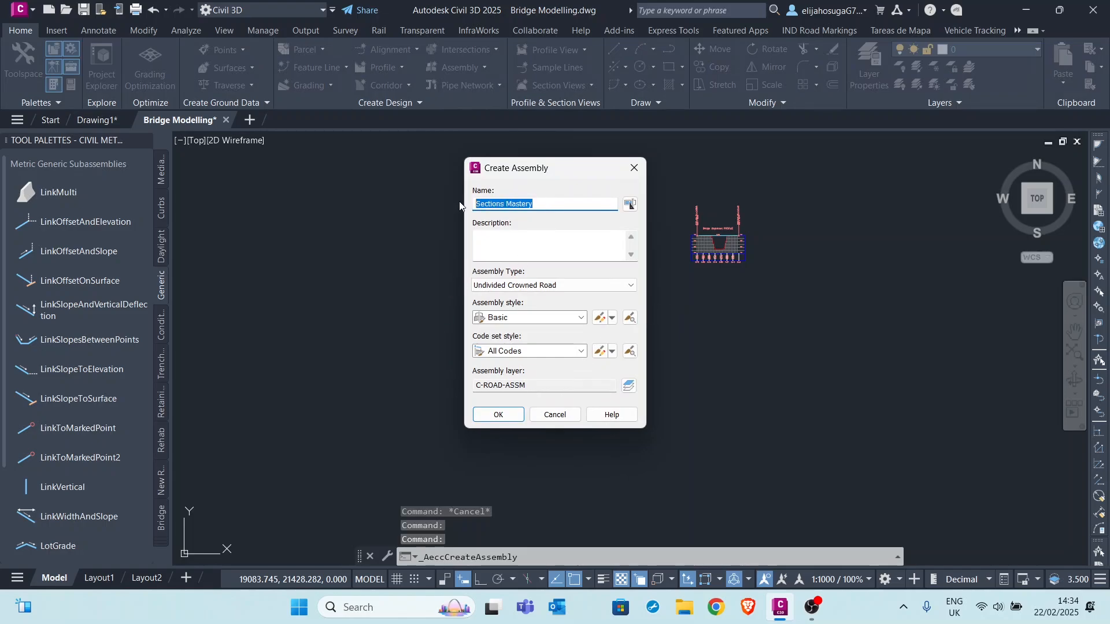
{"action": "type", "text": "Primary Road"}
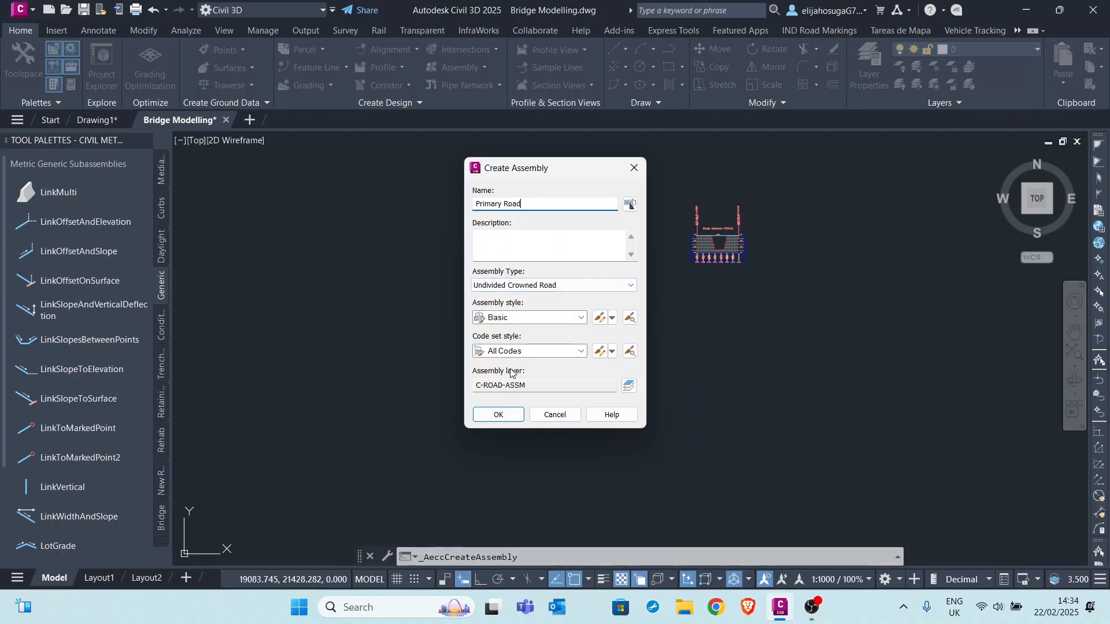
{"action": "left_click", "coordinate": [537, 319]}
{"action": "left_click", "coordinate": [536, 321]}
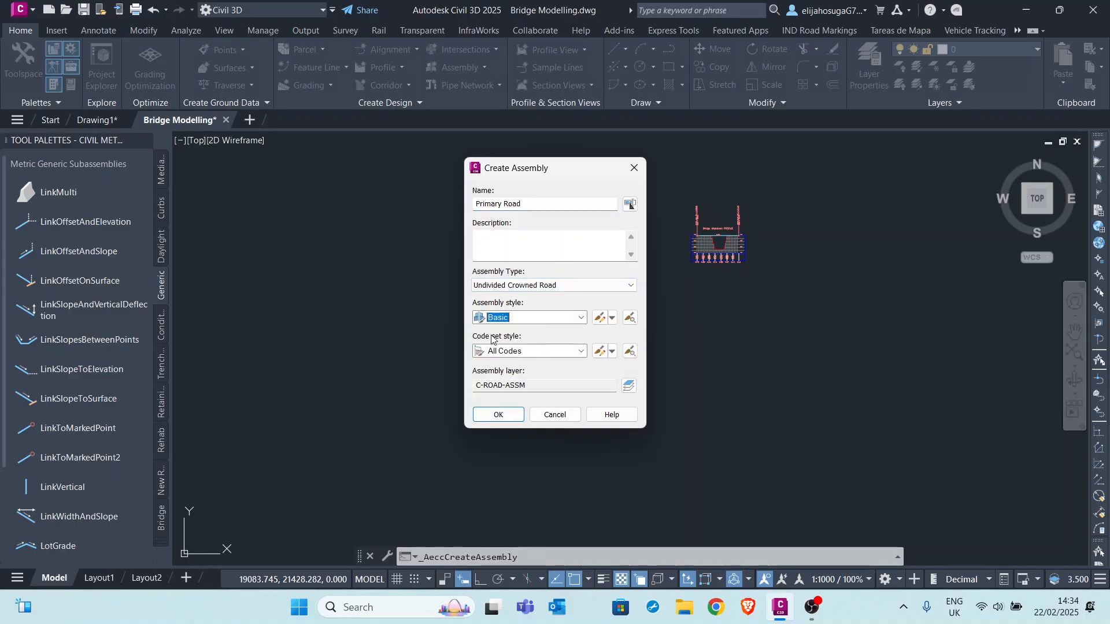
{"action": "left_click", "coordinate": [499, 415]}
{"action": "scroll", "coordinate": [716, 315], "scroll_direction": "up", "scroll_amount": 2}
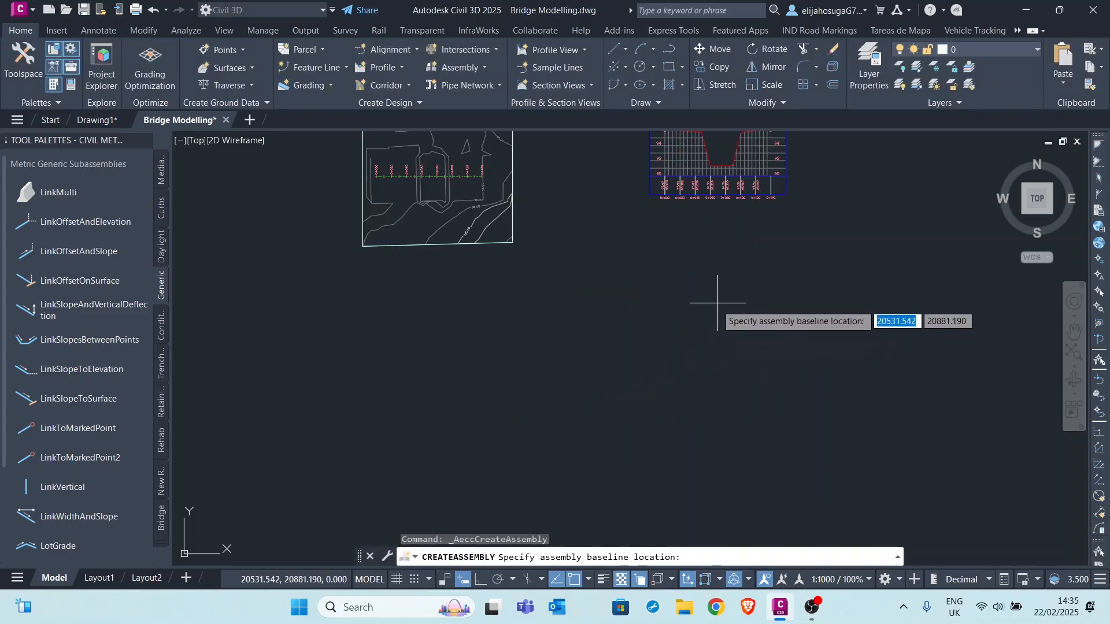
{"action": "left_click", "coordinate": [663, 260]}
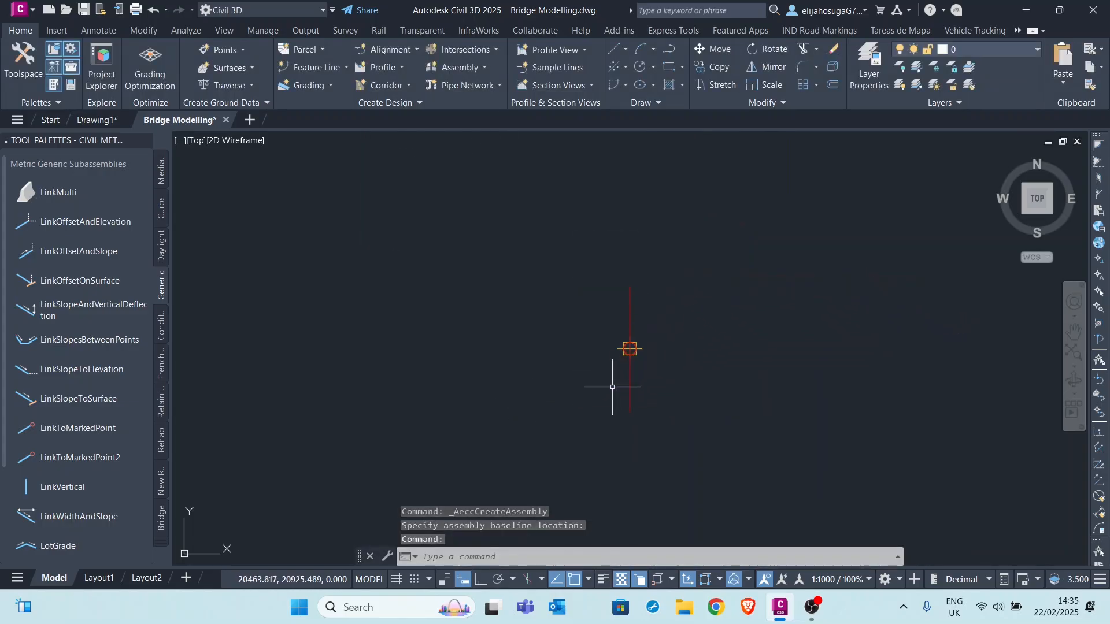
Examine the new assembly baseline below the profile view and check that the subassembly tool palettes are available
{"action": "scroll", "coordinate": [611, 355], "scroll_direction": "down", "scroll_amount": 5}
{"action": "scroll", "coordinate": [614, 349], "scroll_direction": "up", "scroll_amount": 5}
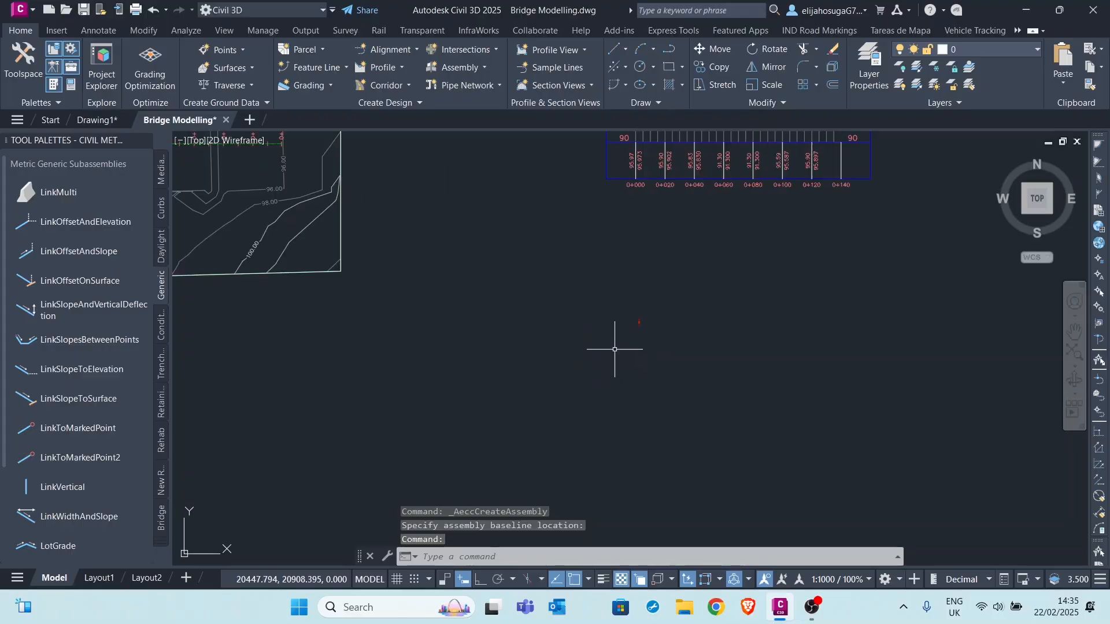
{"action": "left_click", "coordinate": [54, 87]}
{"action": "left_click", "coordinate": [54, 87]}
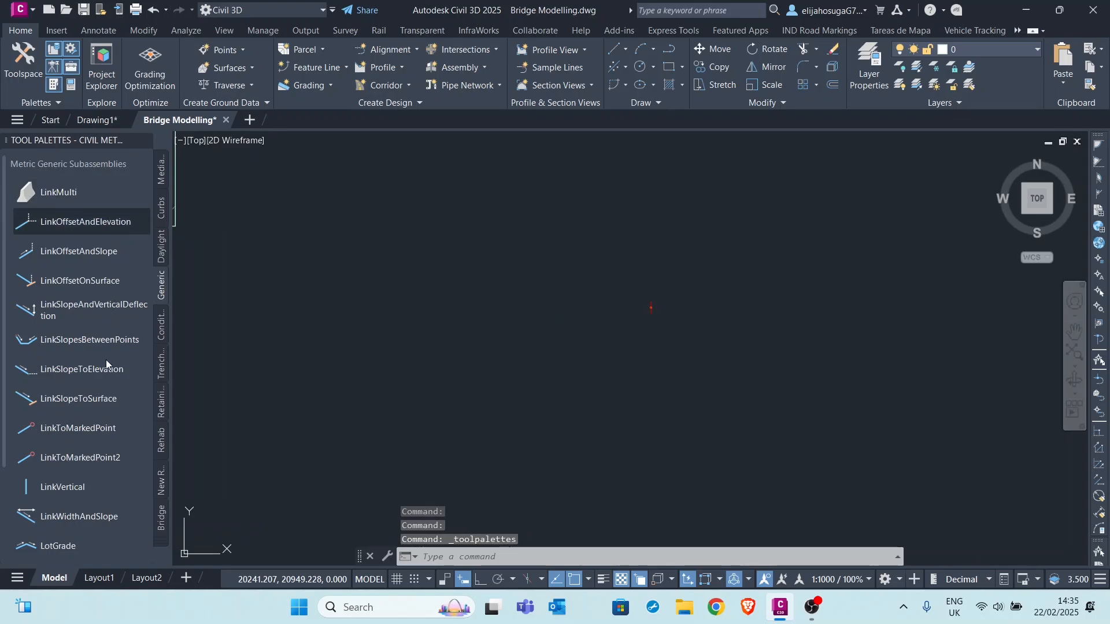
{"action": "scroll", "coordinate": [651, 294], "scroll_direction": "up", "scroll_amount": 5}
{"action": "scroll", "coordinate": [748, 295], "scroll_direction": "down", "scroll_amount": 10}
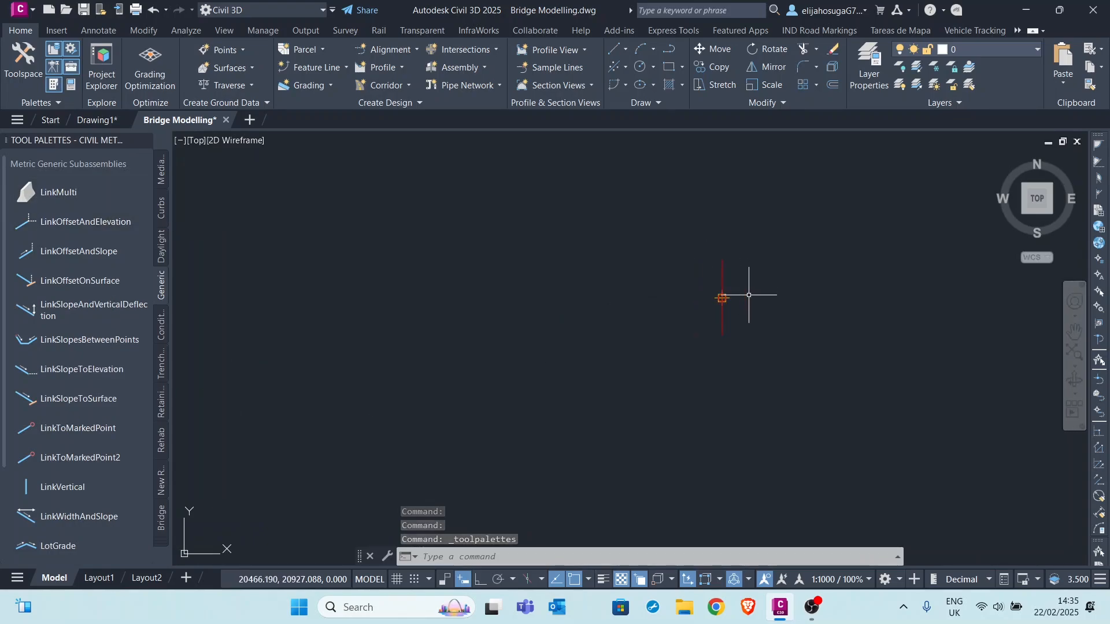
{"action": "scroll", "coordinate": [753, 295], "scroll_direction": "up", "scroll_amount": 8}
{"action": "scroll", "coordinate": [673, 312], "scroll_direction": "down", "scroll_amount": 6}
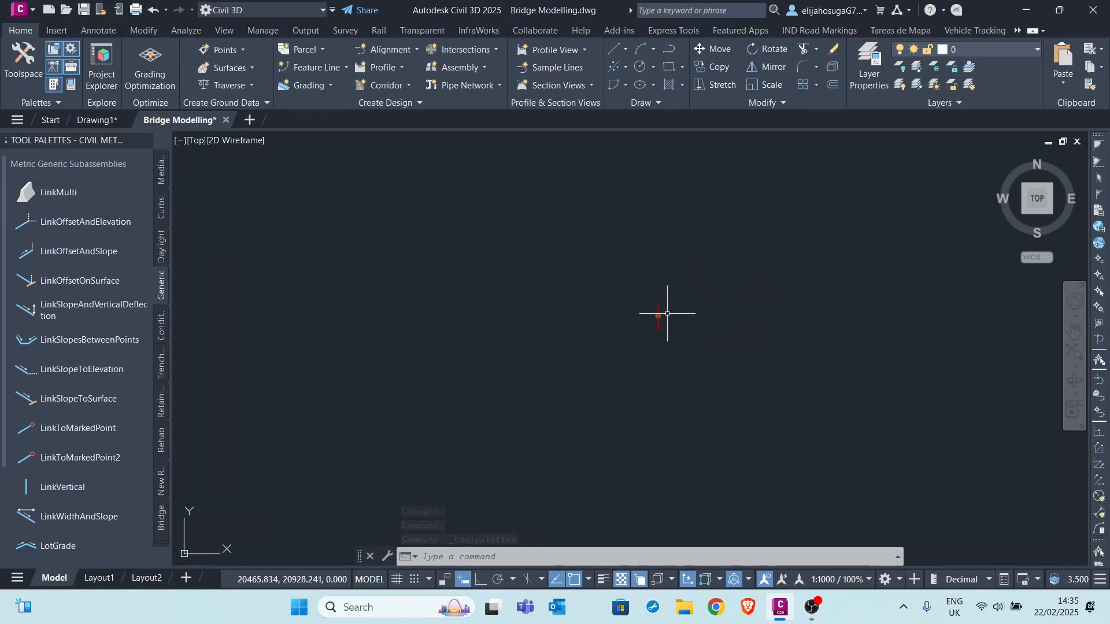
{"action": "scroll", "coordinate": [669, 322], "scroll_direction": "up", "scroll_amount": 5}
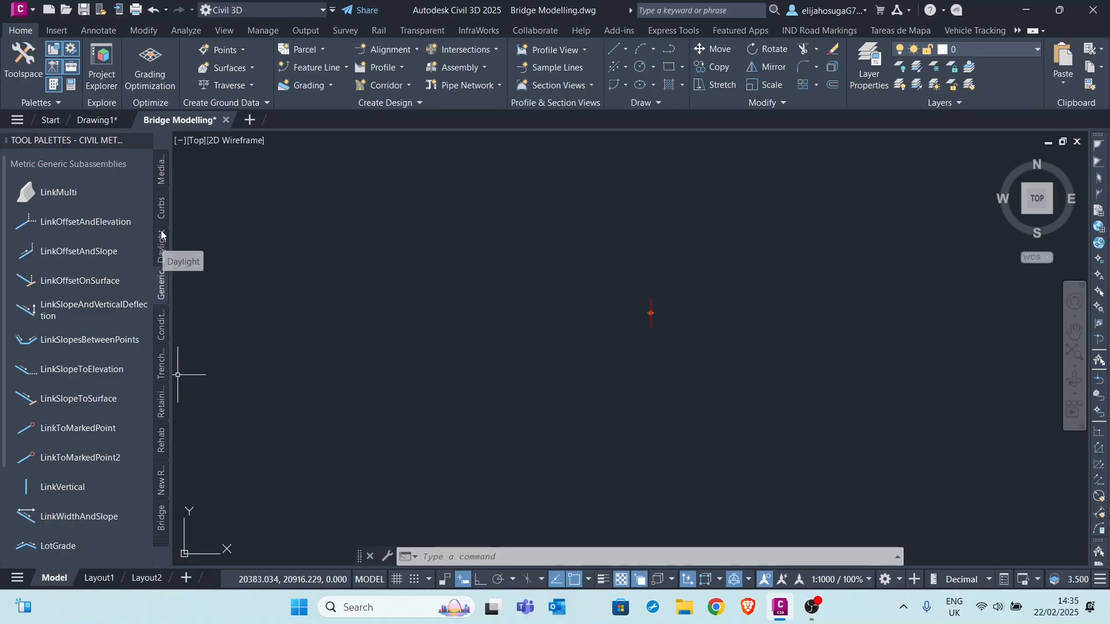
Attach a LaneSuperelevationAOR subassembly from the metric Lanes set to the Primary Road assembly baseline
{"action": "left_click", "coordinate": [162, 540]}
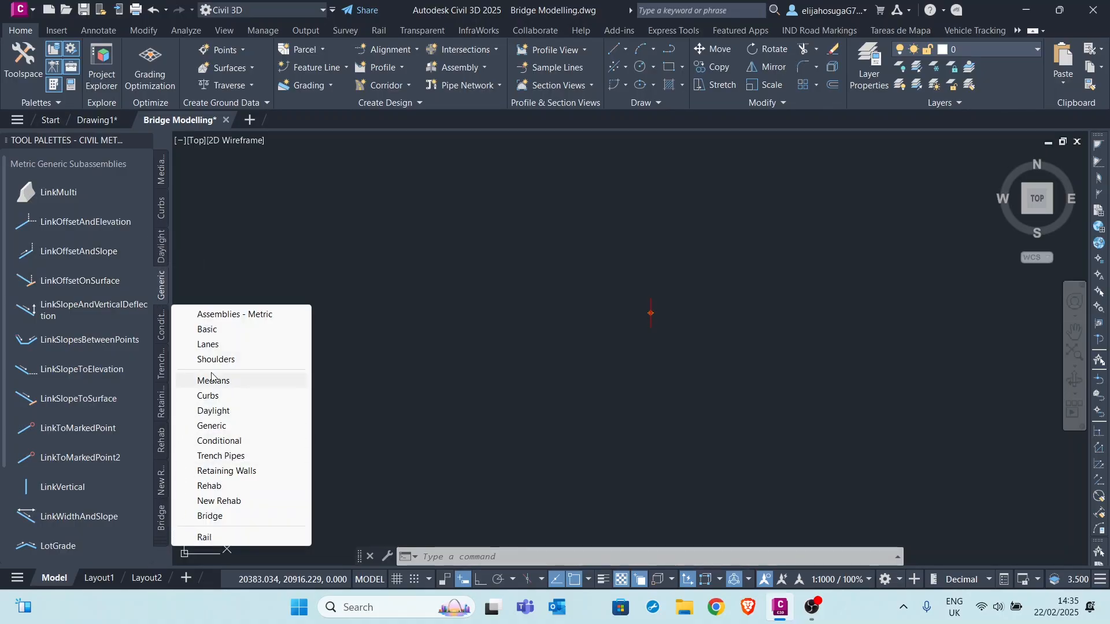
{"action": "left_click", "coordinate": [207, 345]}
{"action": "left_click", "coordinate": [64, 192]}
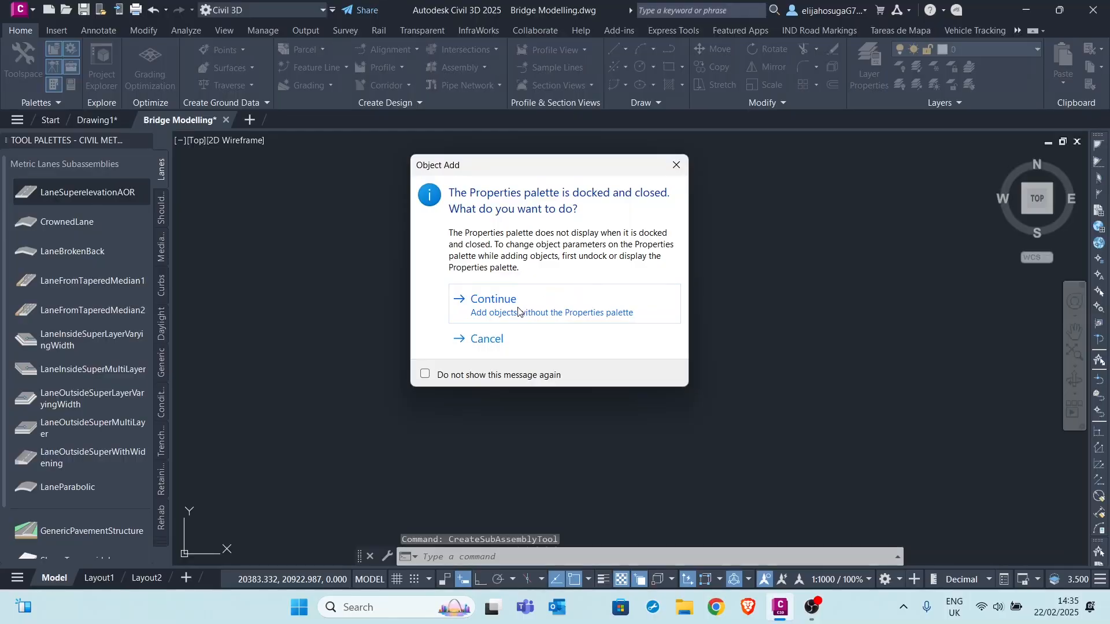
{"action": "left_click", "coordinate": [517, 311]}
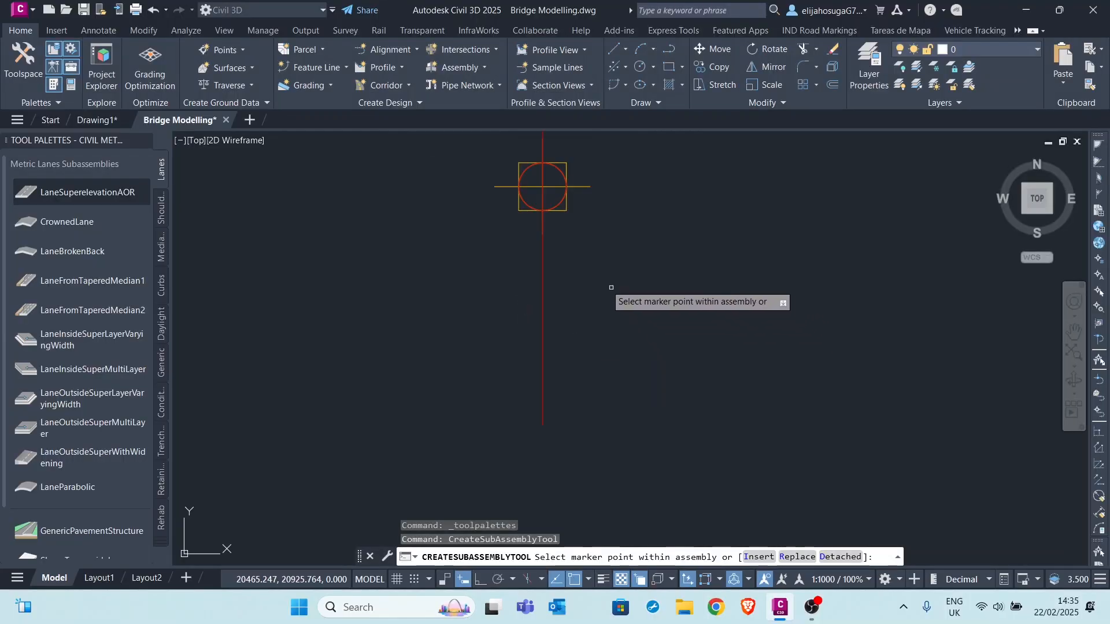
{"action": "left_click", "coordinate": [546, 233]}
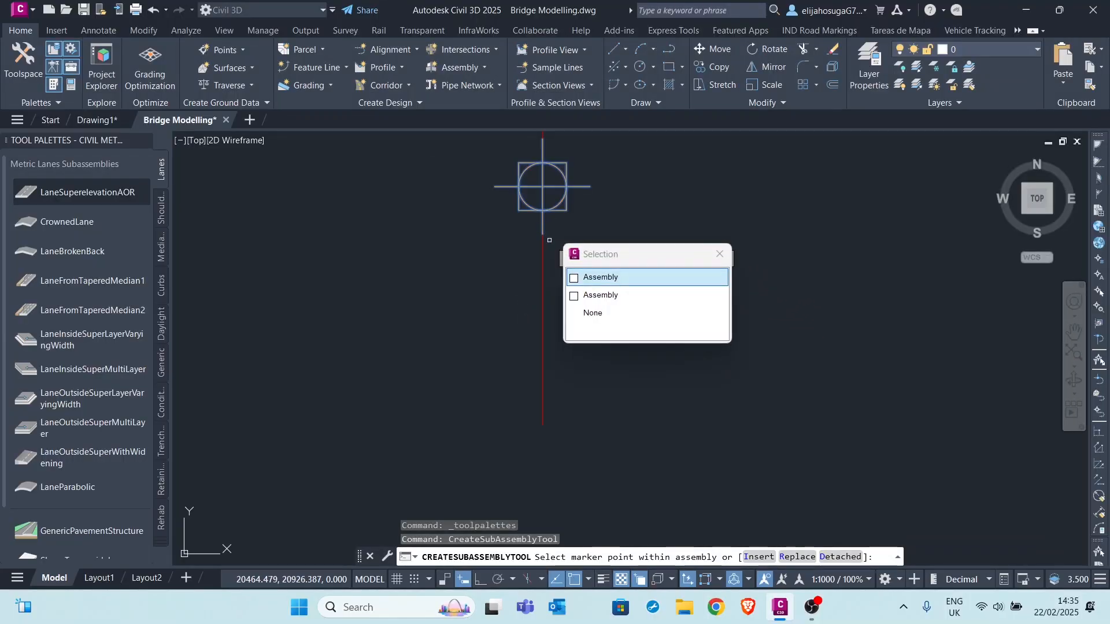
{"action": "left_click", "coordinate": [604, 278]}
{"action": "scroll", "coordinate": [560, 298], "scroll_direction": "up", "scroll_amount": 5}
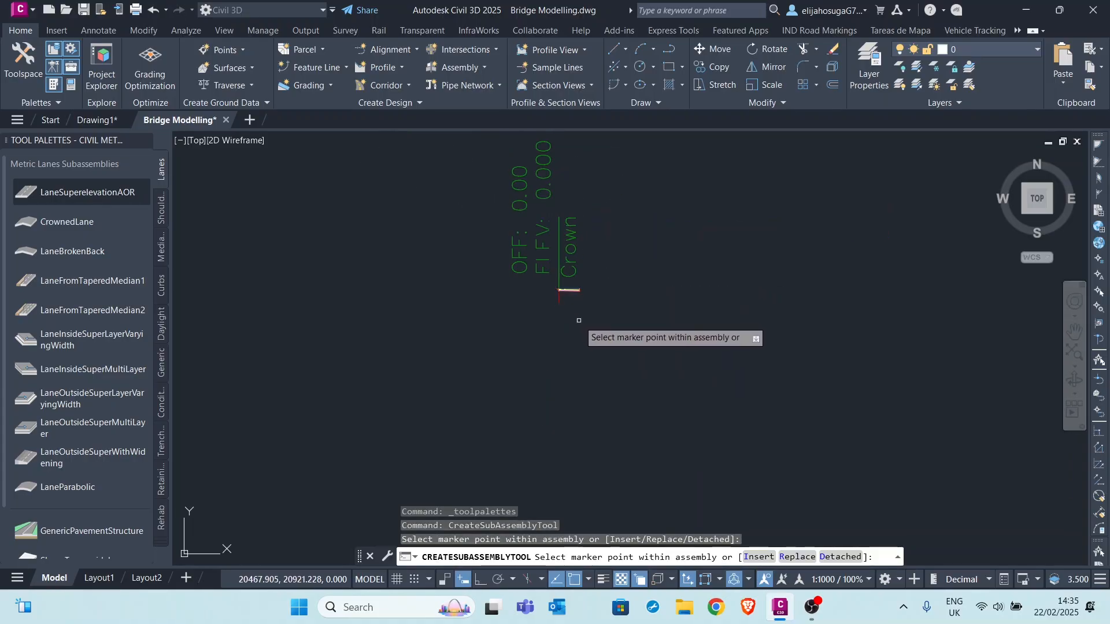
{"action": "key", "text": "Escape"}
Examine the lane's pavement layers and outer edge on the assembly
{"action": "scroll", "coordinate": [578, 293], "scroll_direction": "up", "scroll_amount": 10}
{"action": "scroll", "coordinate": [606, 329], "scroll_direction": "down", "scroll_amount": 4}
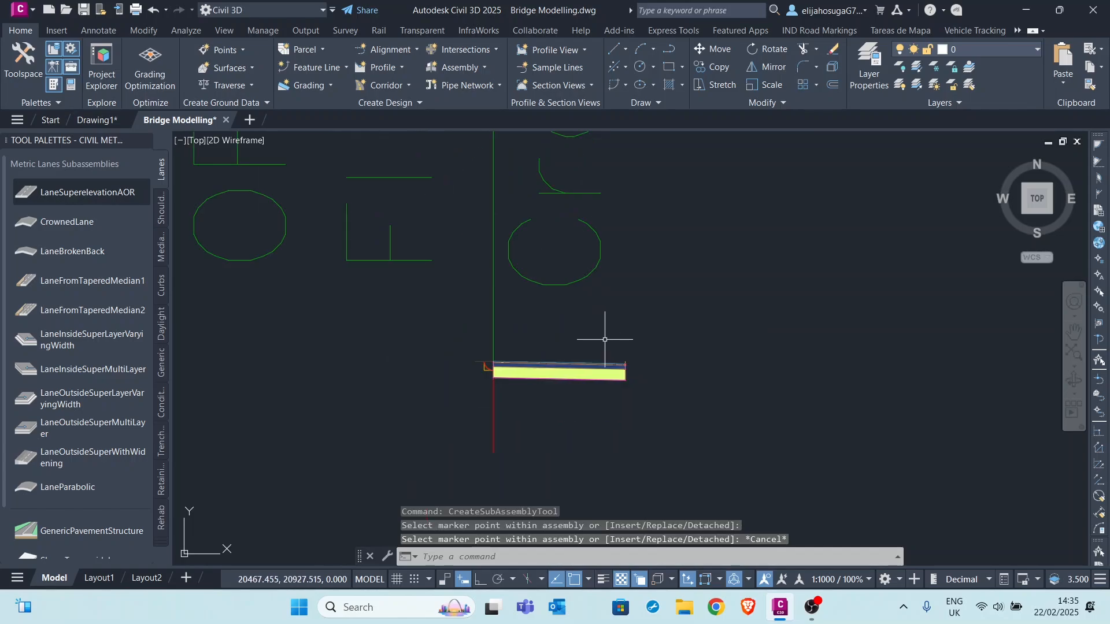
{"action": "scroll", "coordinate": [593, 301], "scroll_direction": "up", "scroll_amount": 10}
{"action": "scroll", "coordinate": [586, 248], "scroll_direction": "down", "scroll_amount": 10}
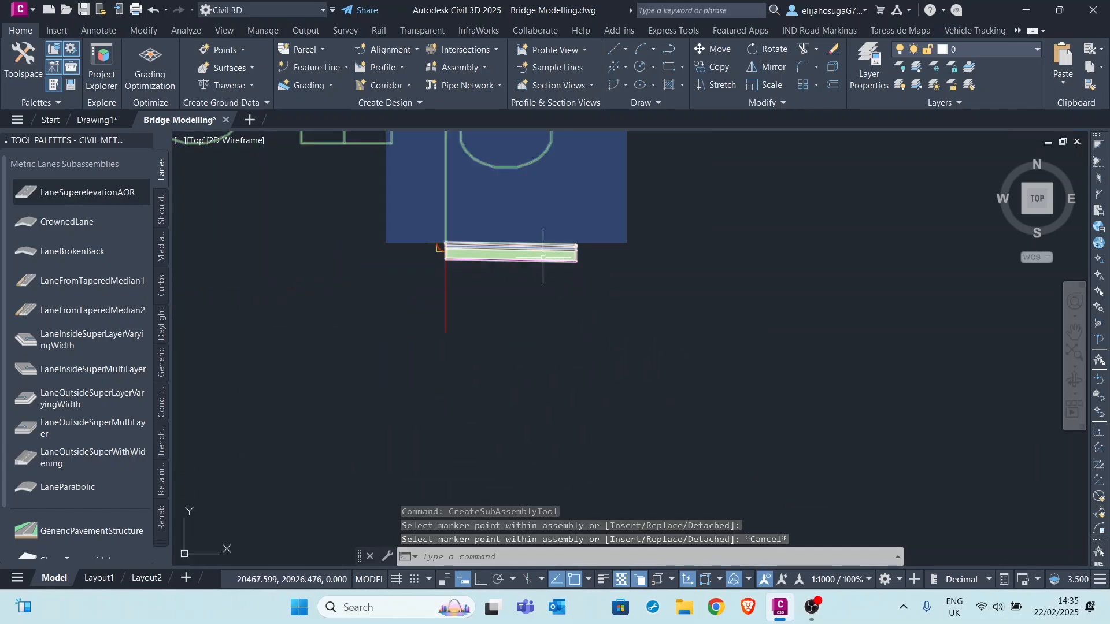
{"action": "scroll", "coordinate": [484, 246], "scroll_direction": "up", "scroll_amount": 6}
{"action": "scroll", "coordinate": [445, 247], "scroll_direction": "up", "scroll_amount": 8}
{"action": "scroll", "coordinate": [503, 289], "scroll_direction": "down", "scroll_amount": 12}
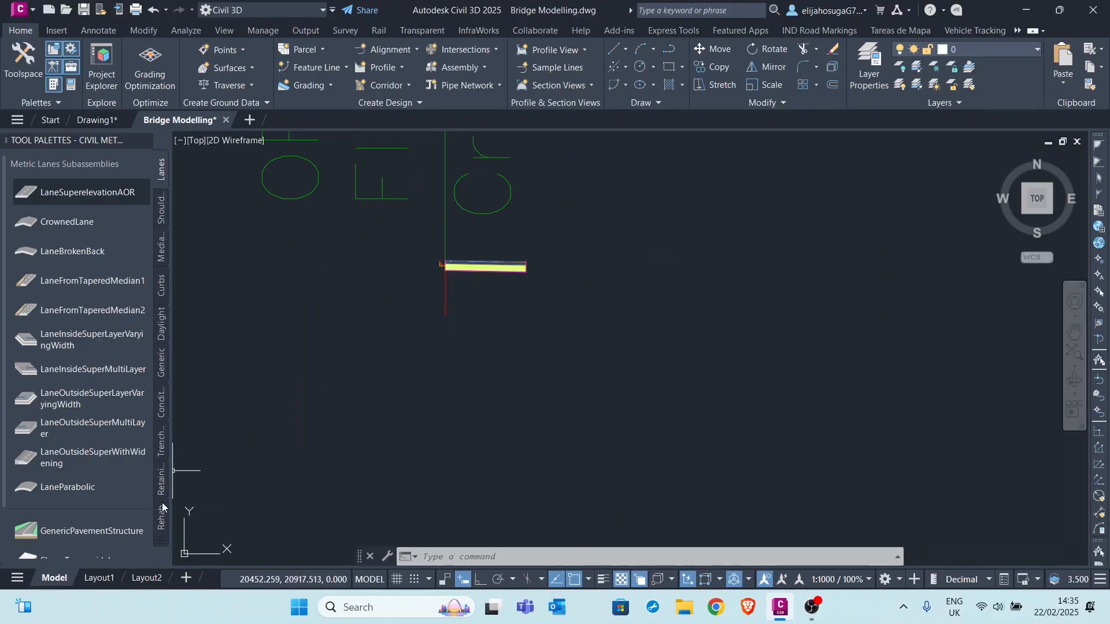
Attach a ShoulderExtendAll subassembly from the metric Shoulders set to the marker at the lane's outer top edge
{"action": "left_click", "coordinate": [162, 220]}
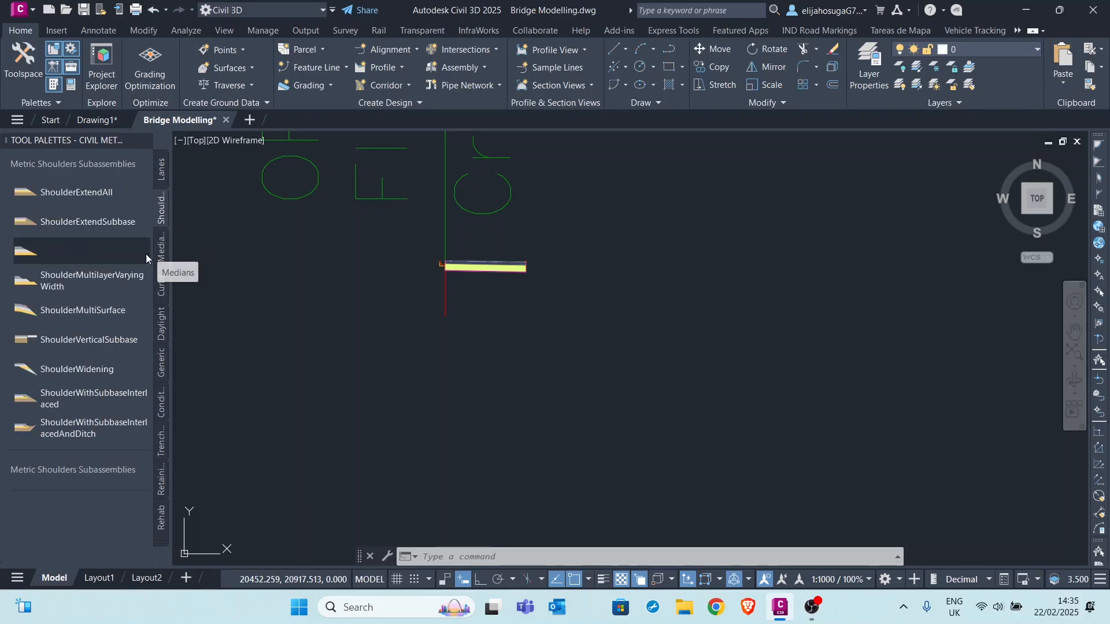
{"action": "left_click", "coordinate": [71, 193]}
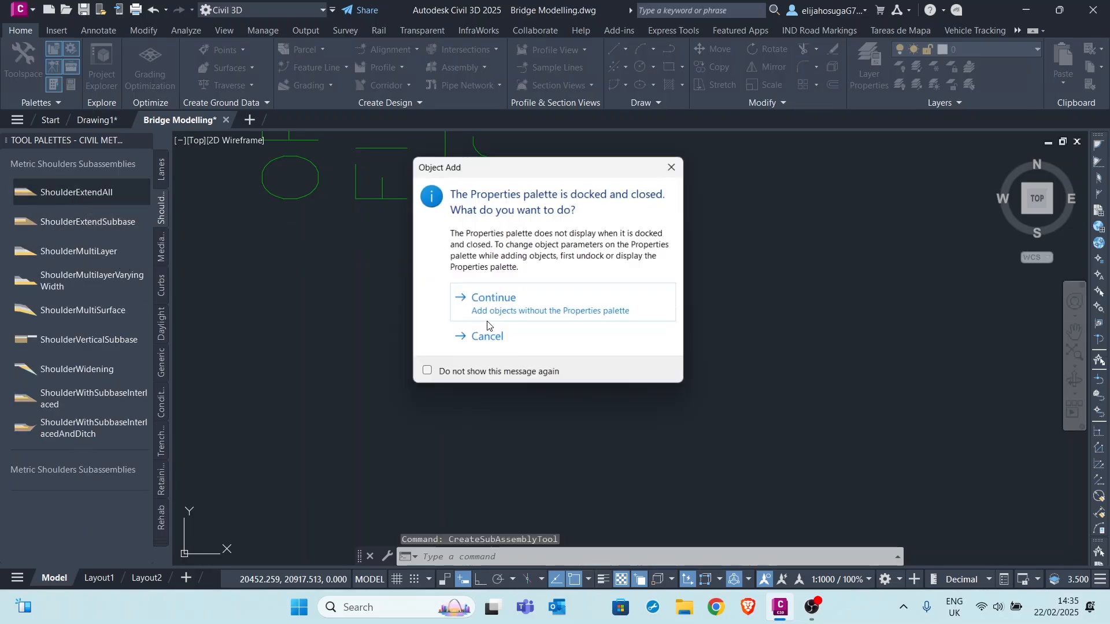
{"action": "left_click", "coordinate": [565, 308]}
{"action": "scroll", "coordinate": [549, 278], "scroll_direction": "up", "scroll_amount": 8}
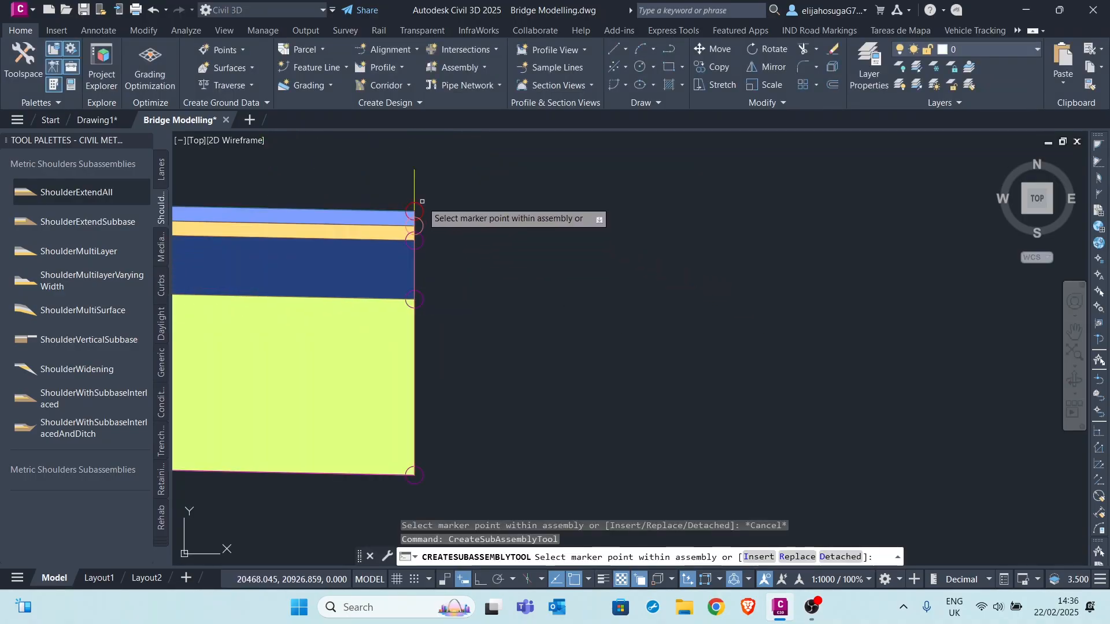
{"action": "scroll", "coordinate": [414, 211], "scroll_direction": "down", "scroll_amount": 3}
{"action": "scroll", "coordinate": [541, 237], "scroll_direction": "down", "scroll_amount": 3}
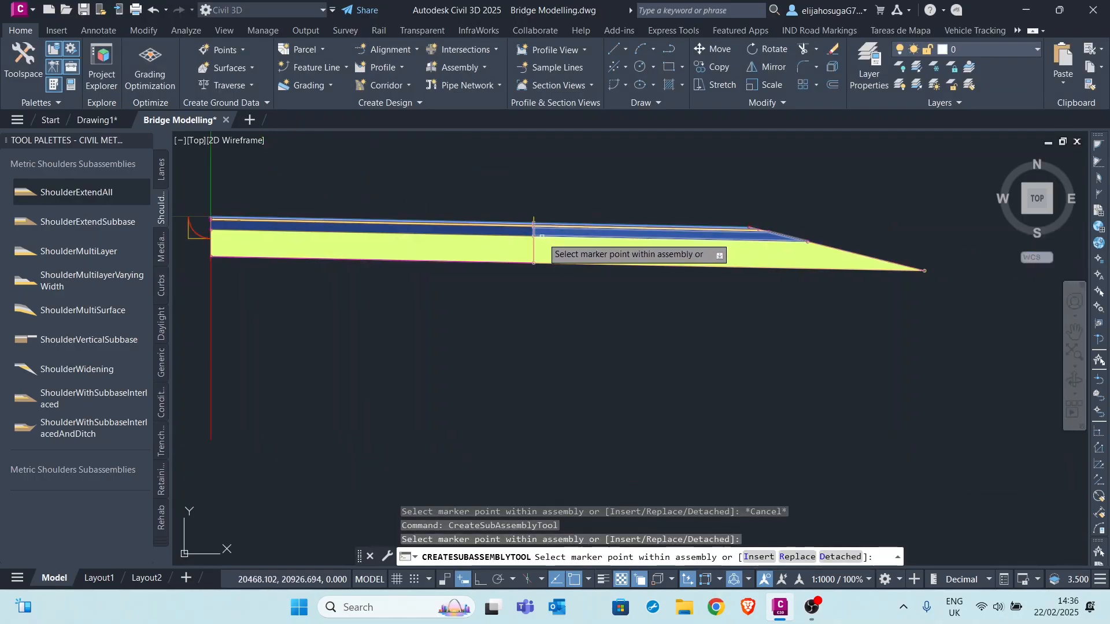
{"action": "key", "text": "Escape"}
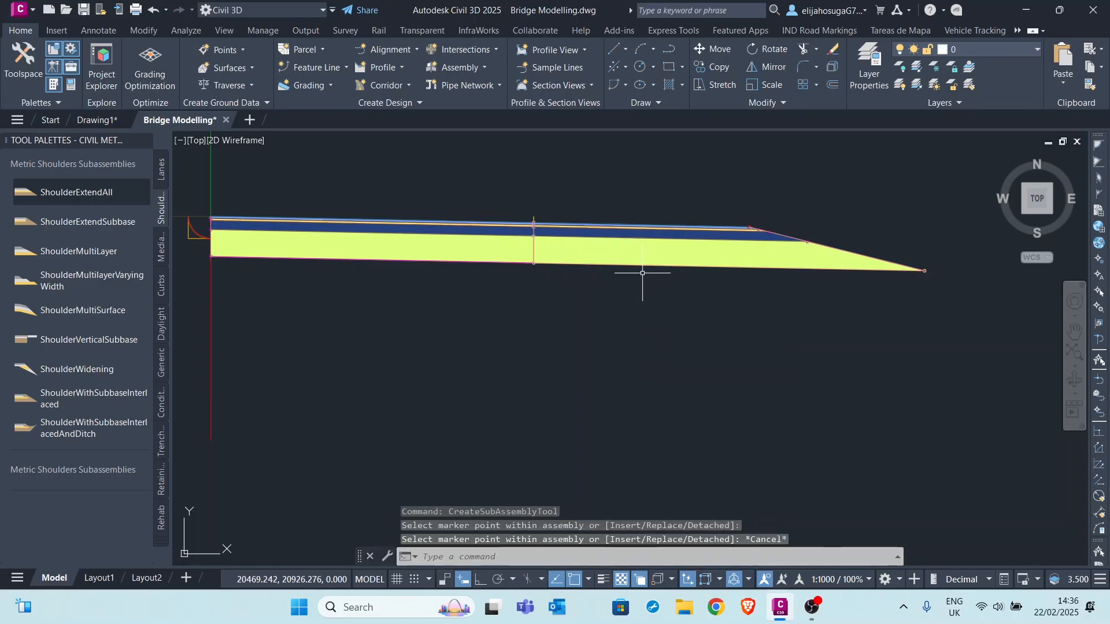
Set the Shoulder Width of the ShoulderExtendAll subassembly to 1.5 m in its properties
{"action": "left_click", "coordinate": [642, 267]}
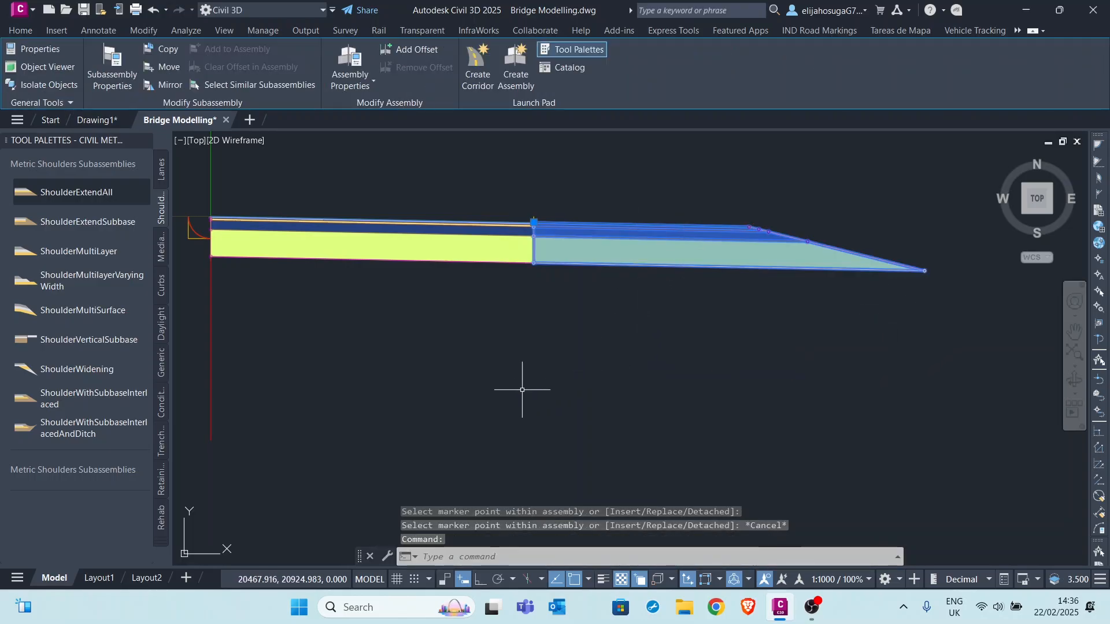
{"action": "key", "text": "ctrl+1"}
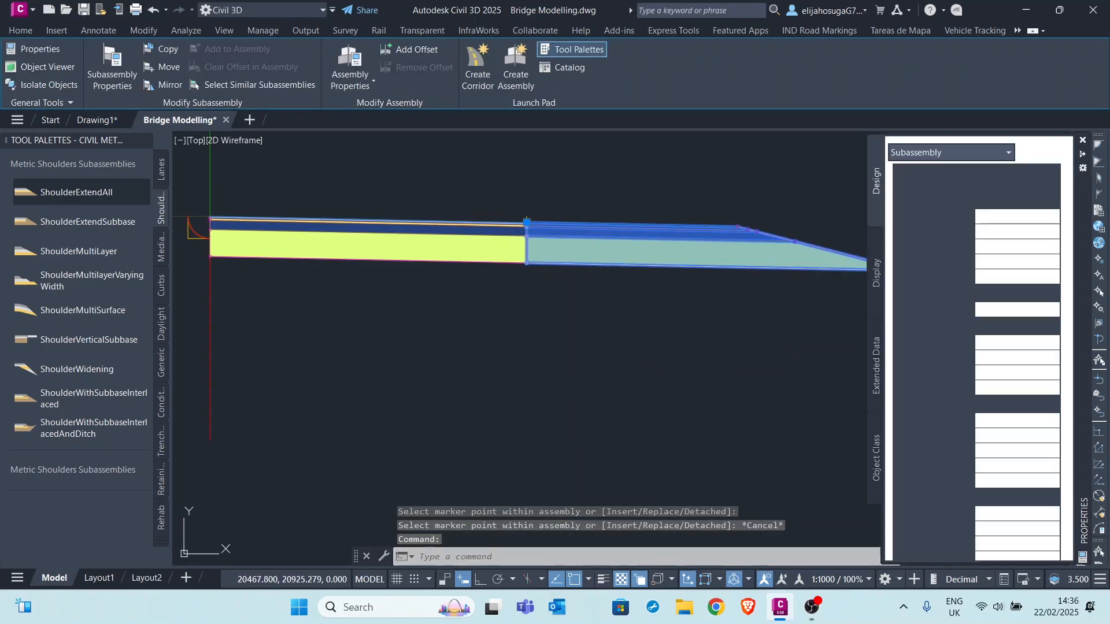
{"action": "scroll", "coordinate": [660, 291], "scroll_direction": "down", "scroll_amount": 4}
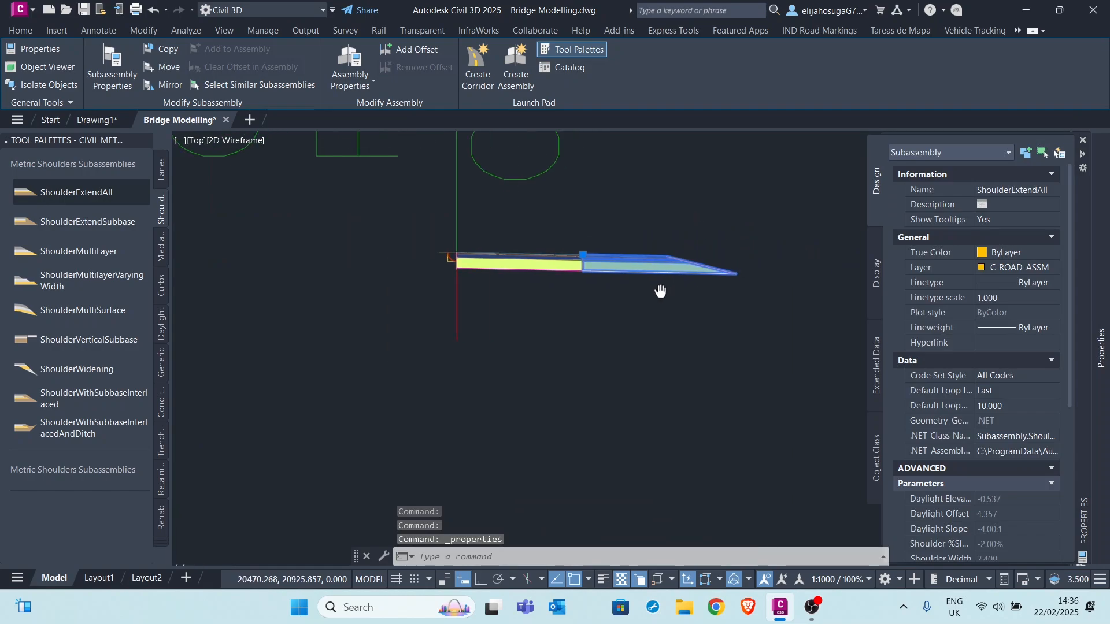
{"action": "scroll", "coordinate": [1008, 412], "scroll_direction": "down", "scroll_amount": 2}
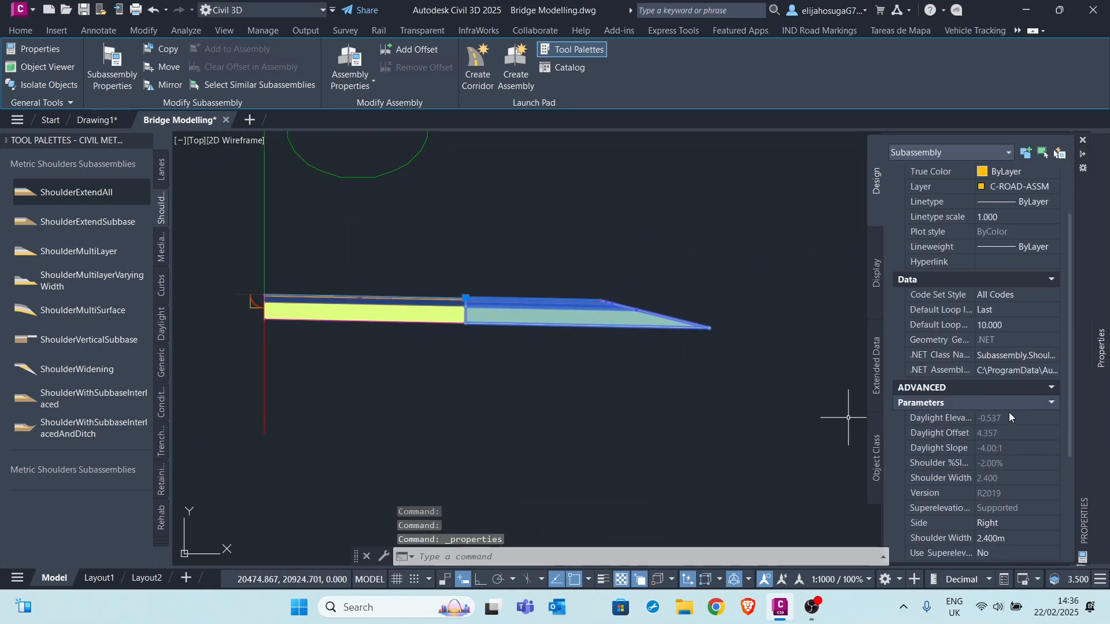
{"action": "left_click", "coordinate": [1005, 538]}
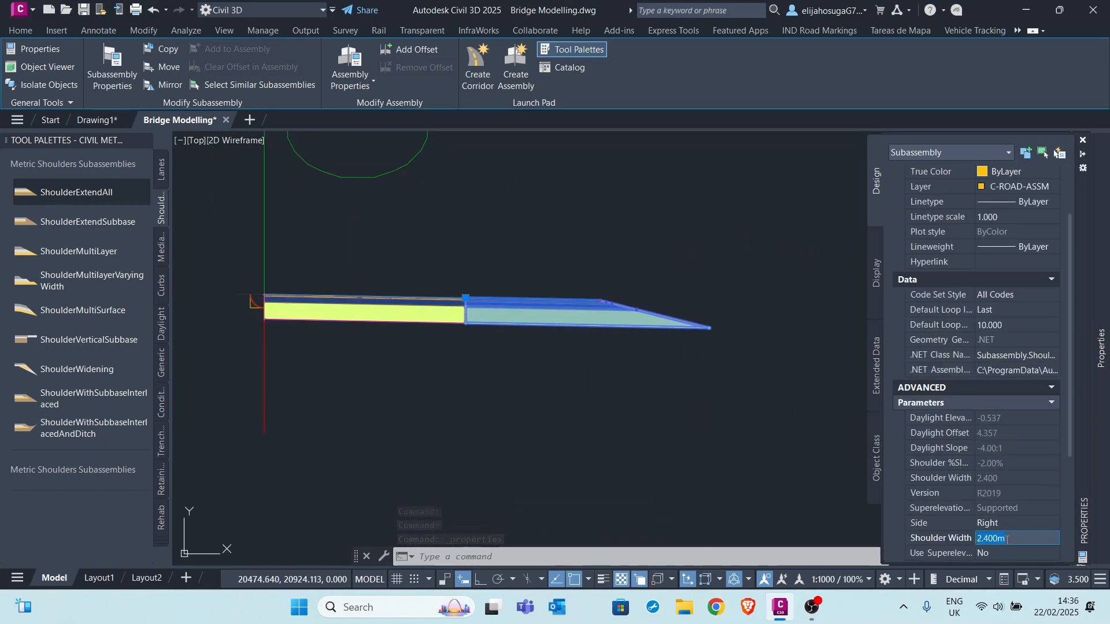
{"action": "type", "text": "1.5"}
{"action": "key", "text": "Return"}
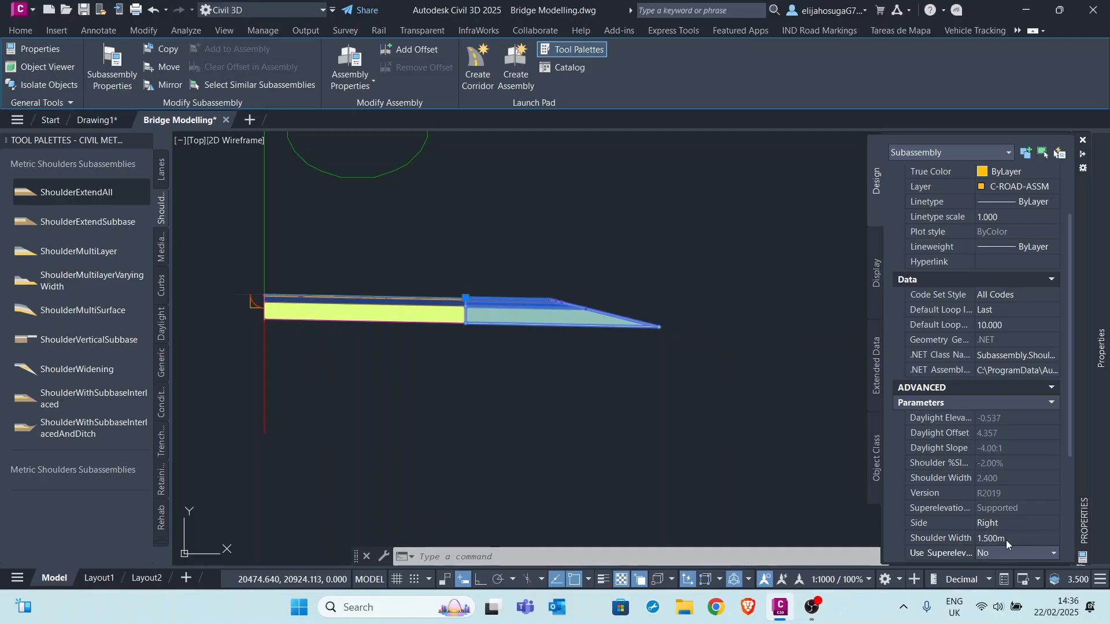
Set the Daylight Width of the ShoulderExtendAll subassembly to 1 m and clear the selection
{"action": "scroll", "coordinate": [988, 477], "scroll_direction": "down", "scroll_amount": 3}
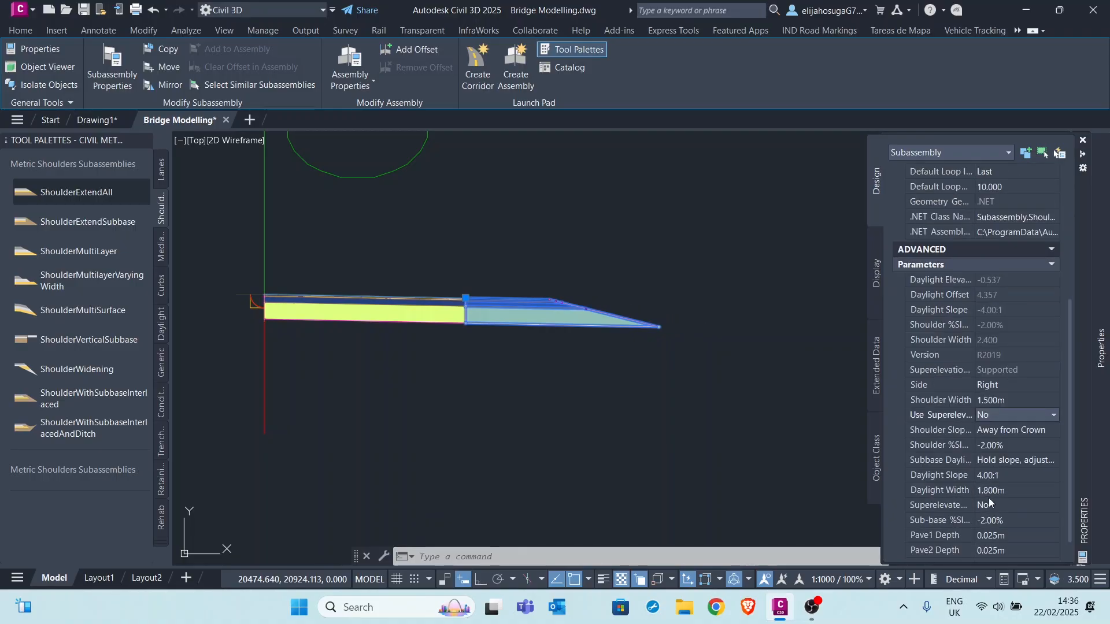
{"action": "left_click", "coordinate": [1000, 490]}
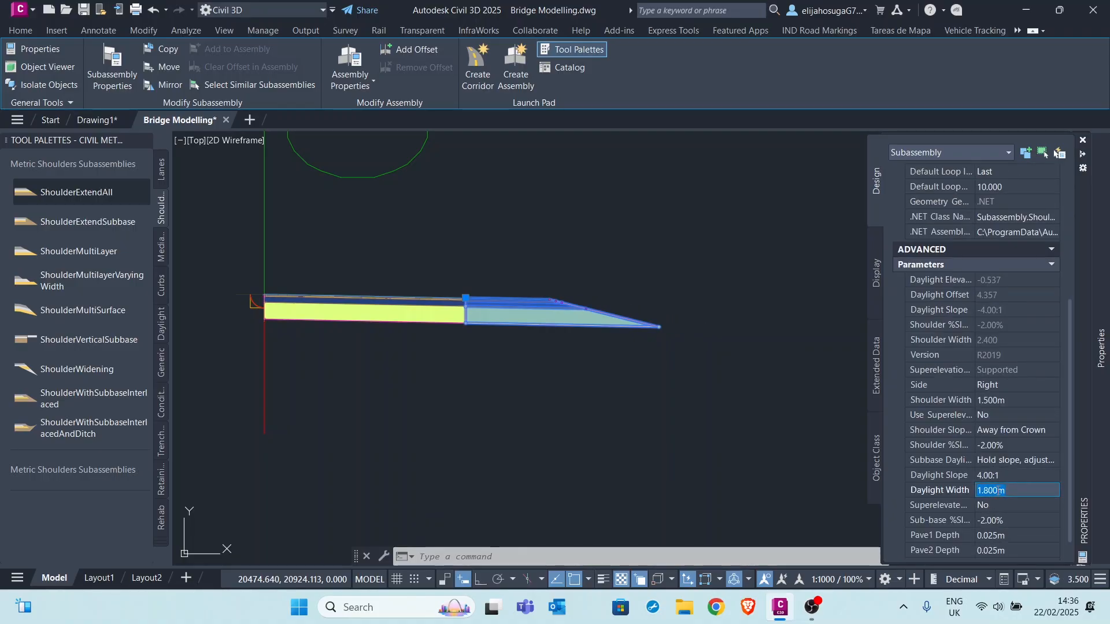
{"action": "key", "text": "Tab"}
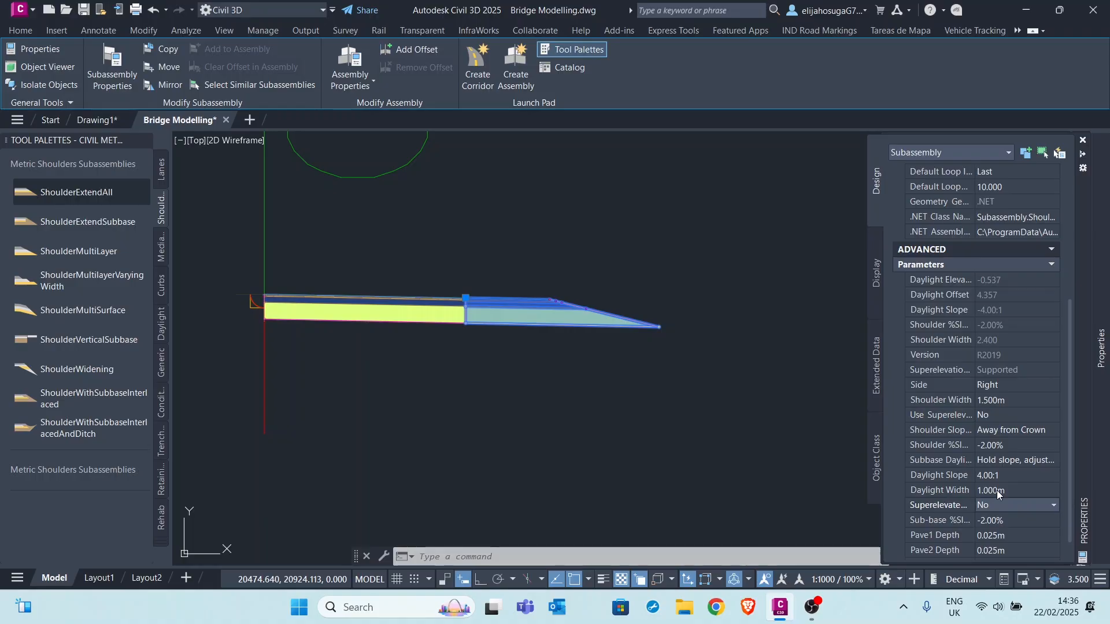
{"action": "left_click", "coordinate": [615, 390]}
{"action": "left_click", "coordinate": [594, 373]}
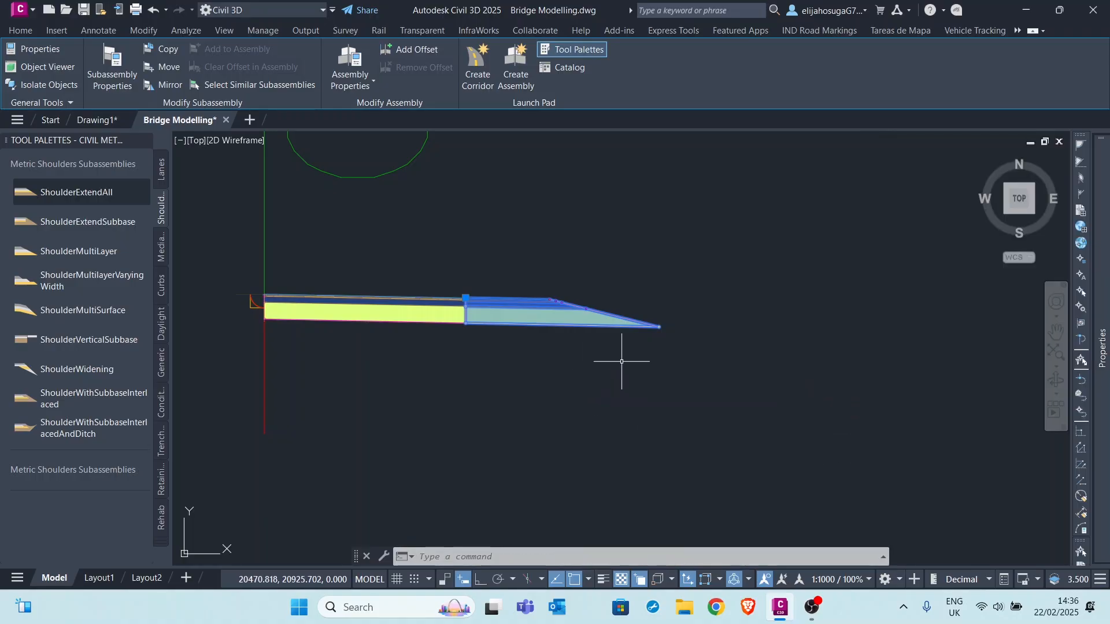
{"action": "key", "text": "Escape"}
Review the width, slope and layer depth parameters of the ShoulderExtendAll subassembly in its properties
{"action": "scroll", "coordinate": [578, 347], "scroll_direction": "down", "scroll_amount": 4}
{"action": "scroll", "coordinate": [515, 250], "scroll_direction": "up", "scroll_amount": 2}
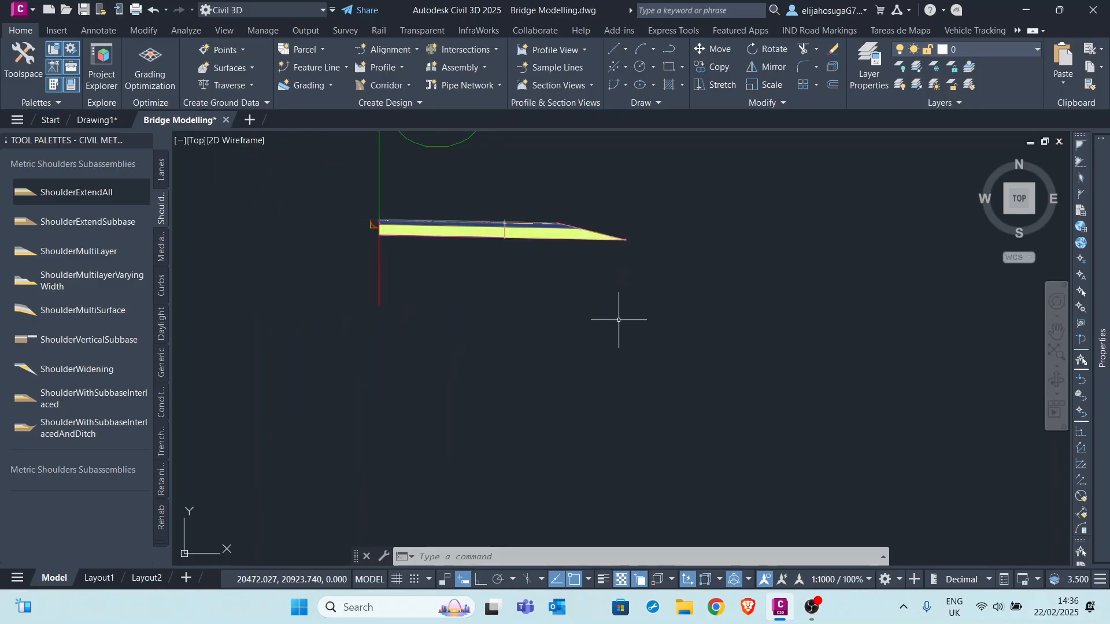
{"action": "left_click", "coordinate": [579, 231]}
{"action": "mouse_move", "coordinate": [1101, 347]}
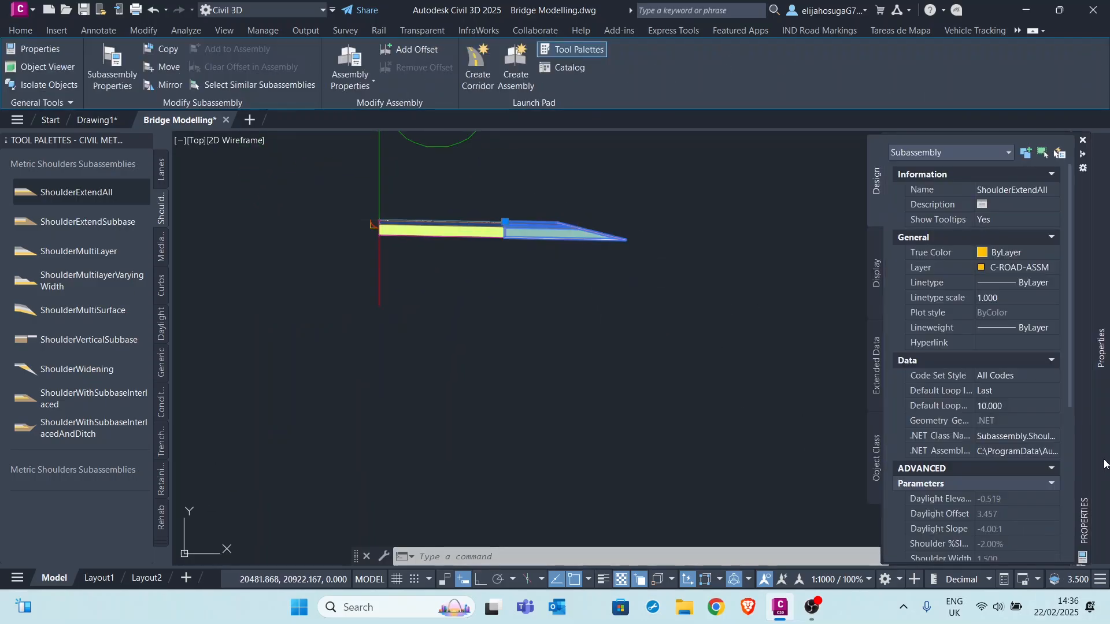
{"action": "scroll", "coordinate": [1018, 477], "scroll_direction": "down", "scroll_amount": 6}
{"action": "scroll", "coordinate": [1018, 477], "scroll_direction": "down", "scroll_amount": 3}
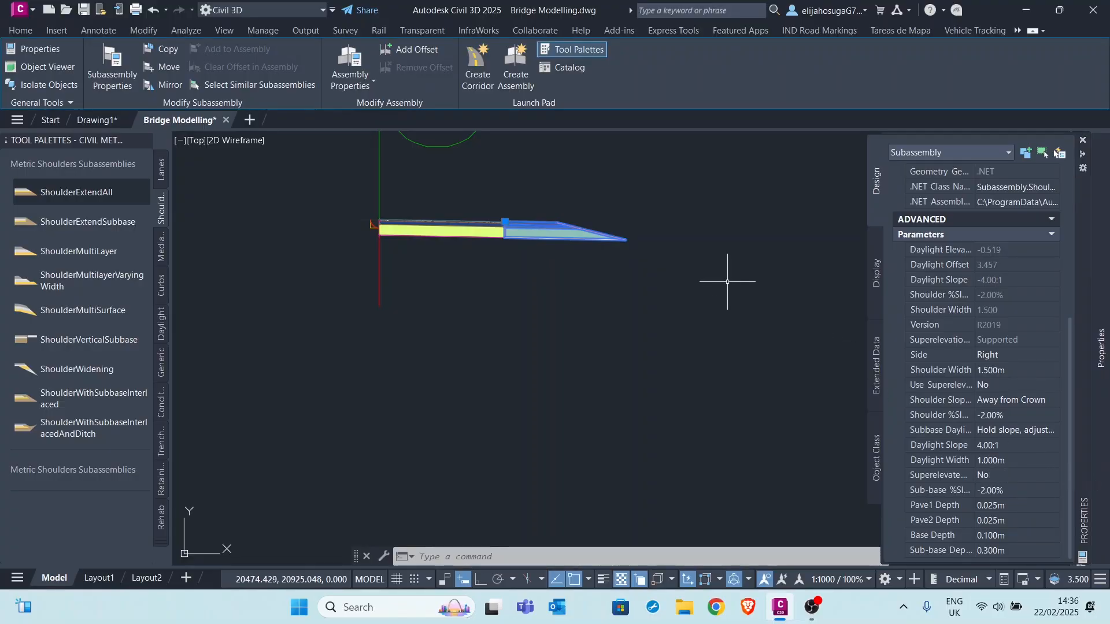
{"action": "left_click", "coordinate": [660, 255]}
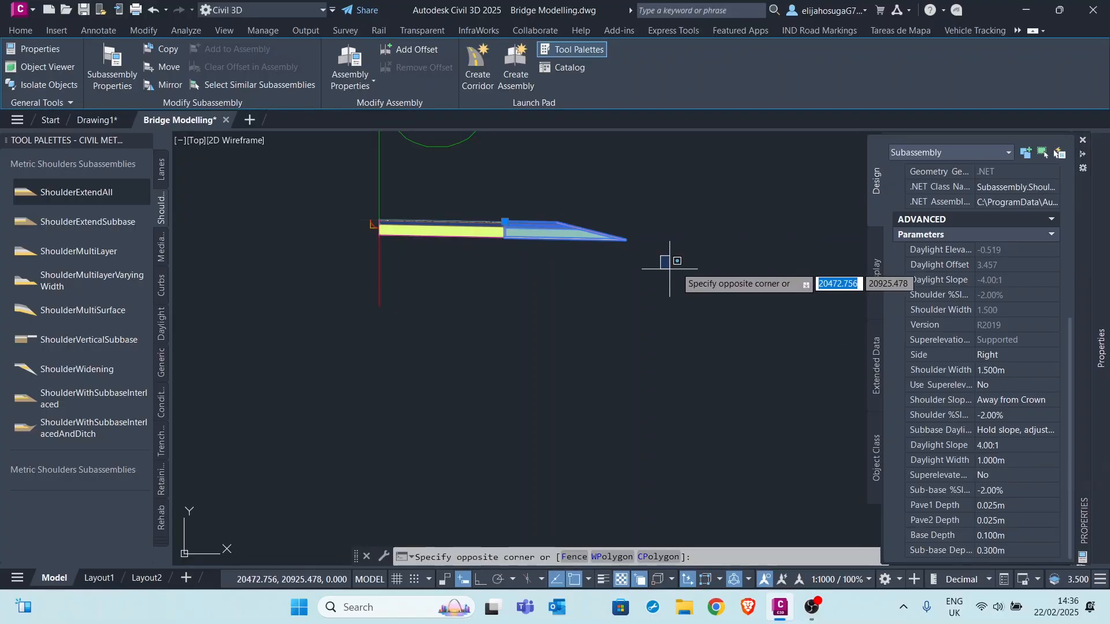
{"action": "key", "text": "Escape"}
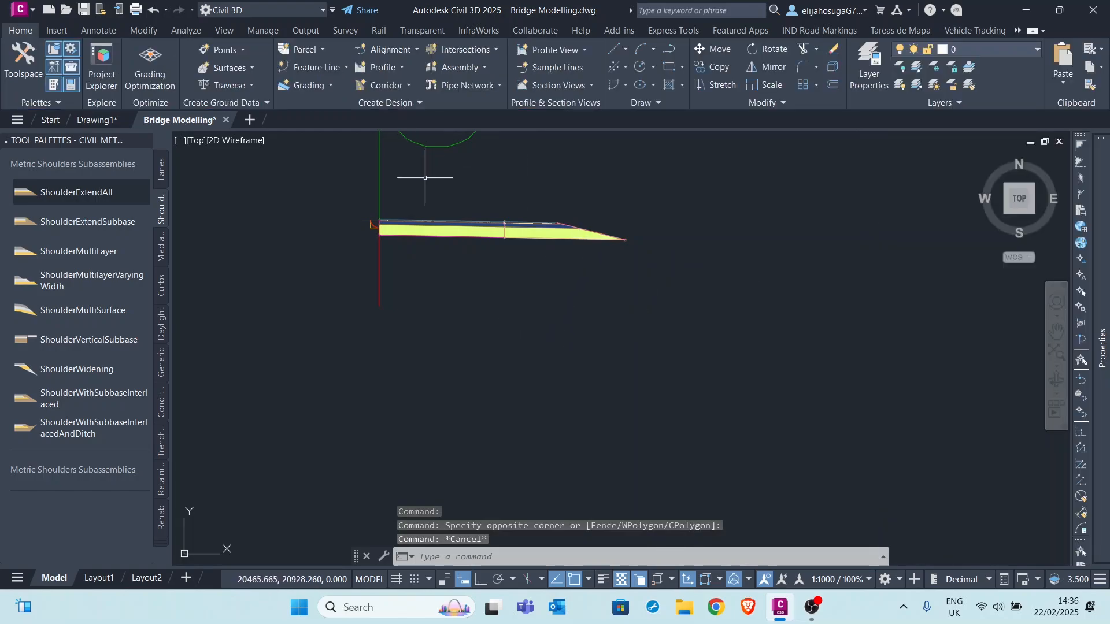
Attach a BasicSideSlopeCutDitch subassembly from the metric Basic set to the marker at the shoulder's outermost tip
{"action": "scroll", "coordinate": [507, 225], "scroll_direction": "up", "scroll_amount": 4}
{"action": "scroll", "coordinate": [453, 258], "scroll_direction": "down", "scroll_amount": 2}
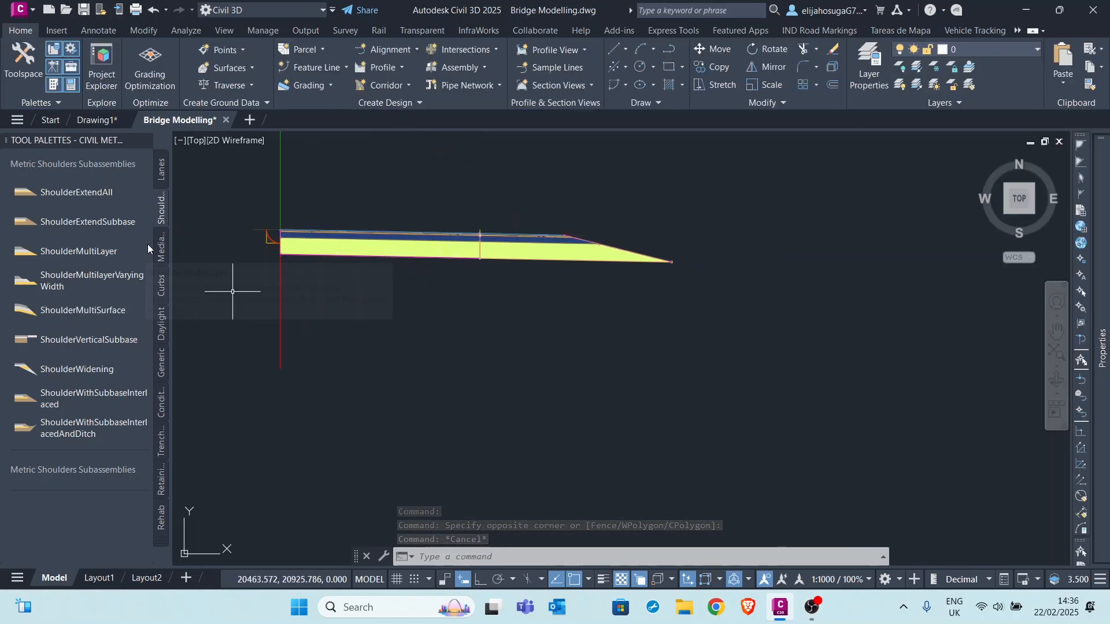
{"action": "left_click", "coordinate": [161, 370]}
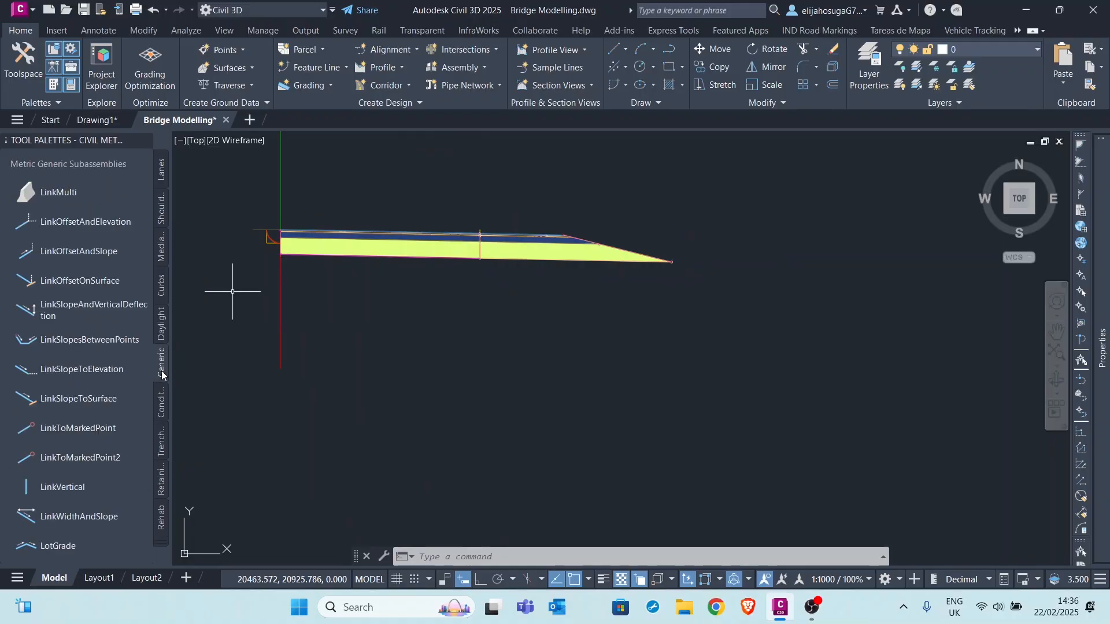
{"action": "scroll", "coordinate": [91, 303], "scroll_direction": "down", "scroll_amount": 5}
{"action": "scroll", "coordinate": [91, 303], "scroll_direction": "up", "scroll_amount": 3}
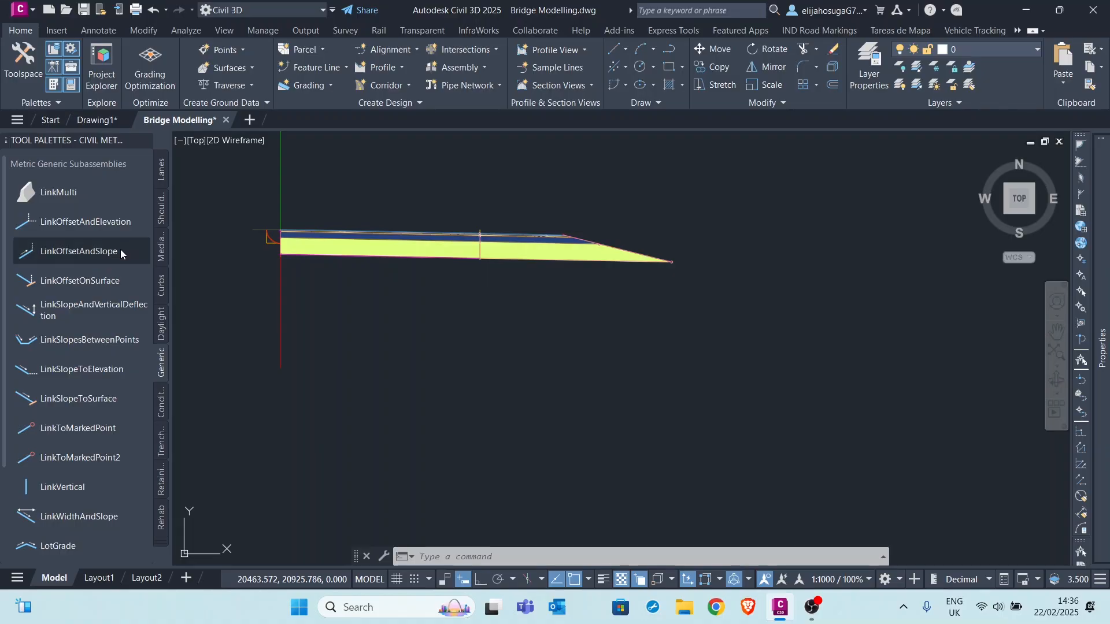
{"action": "left_click", "coordinate": [158, 540]}
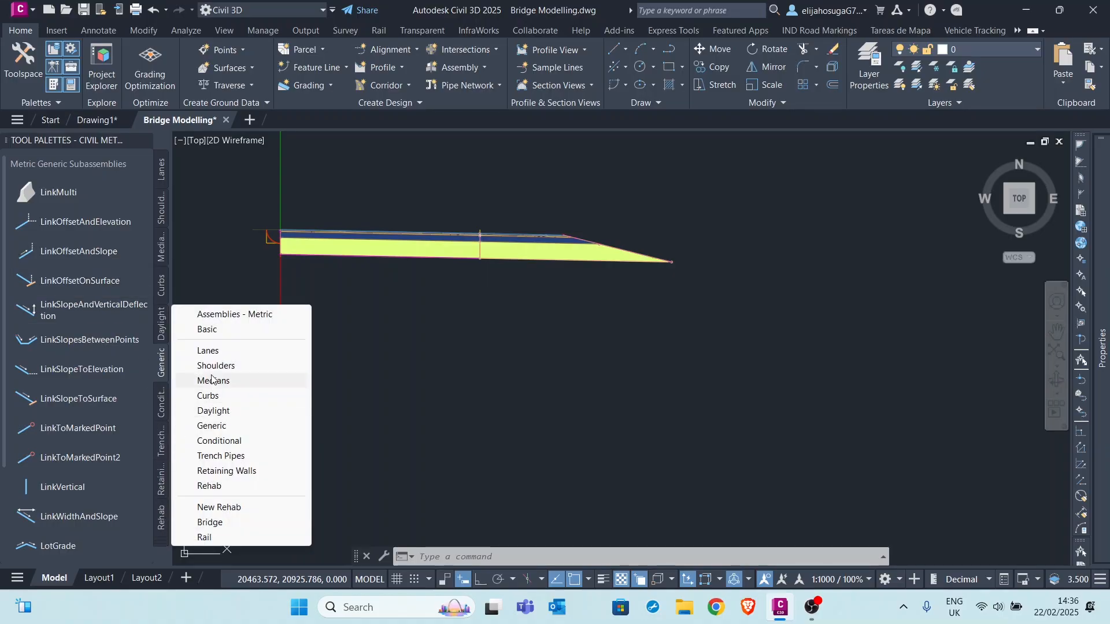
{"action": "left_click", "coordinate": [207, 328]}
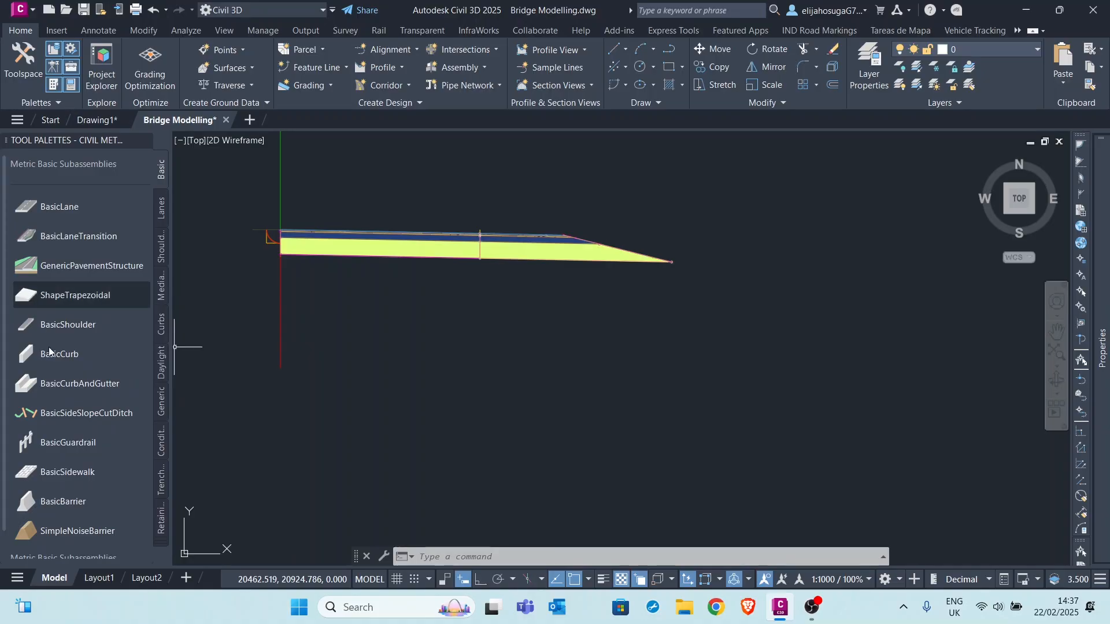
{"action": "left_click", "coordinate": [64, 418]}
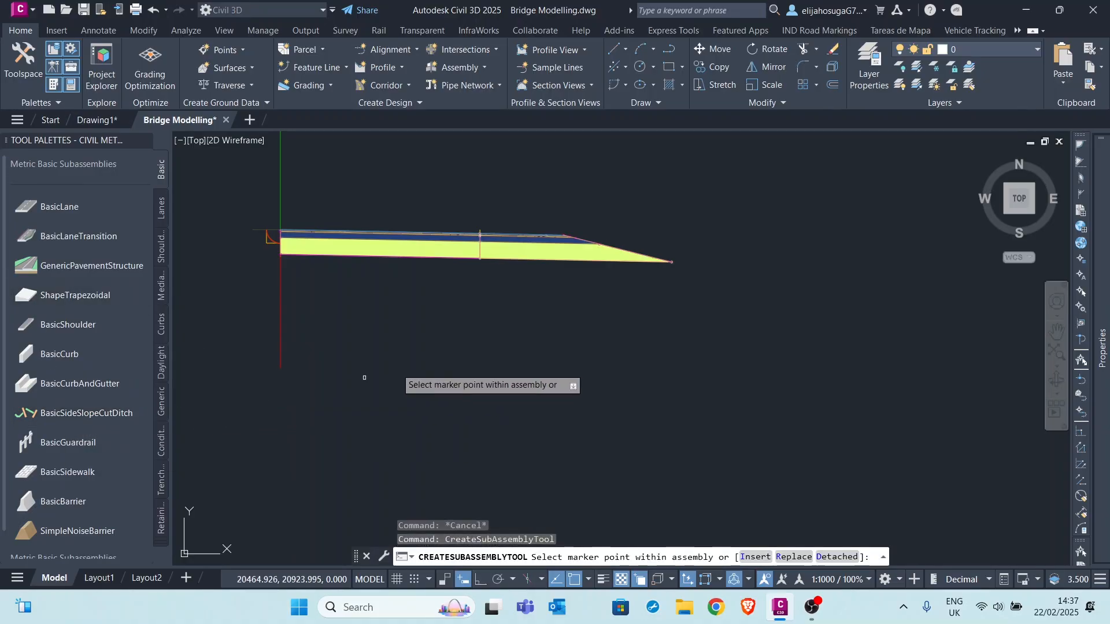
{"action": "scroll", "coordinate": [665, 269], "scroll_direction": "up", "scroll_amount": 6}
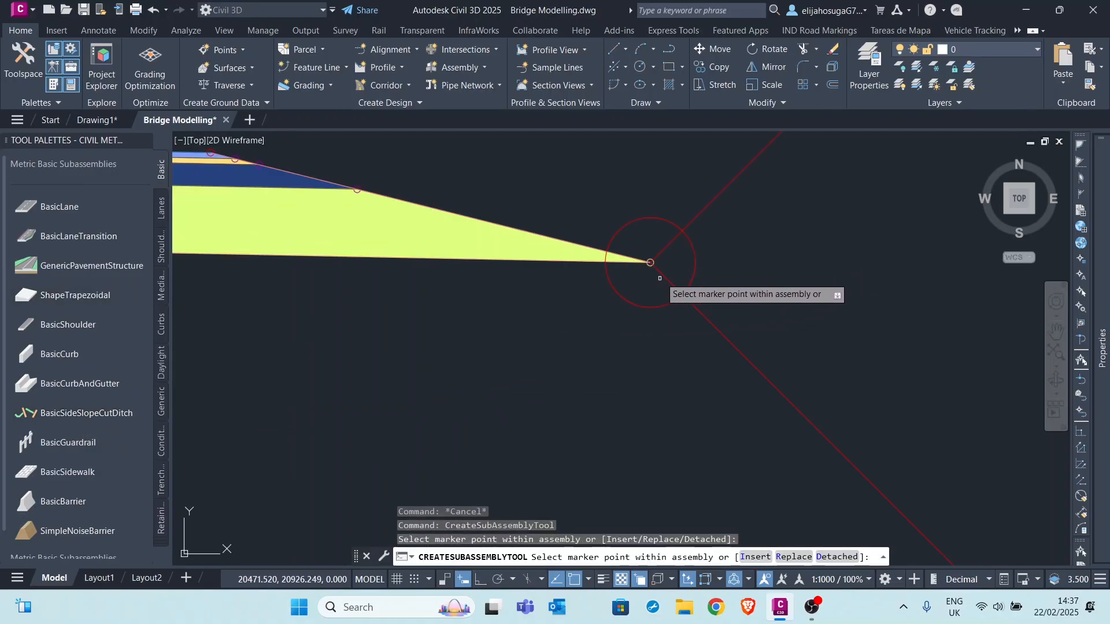
{"action": "scroll", "coordinate": [659, 278], "scroll_direction": "down", "scroll_amount": 5}
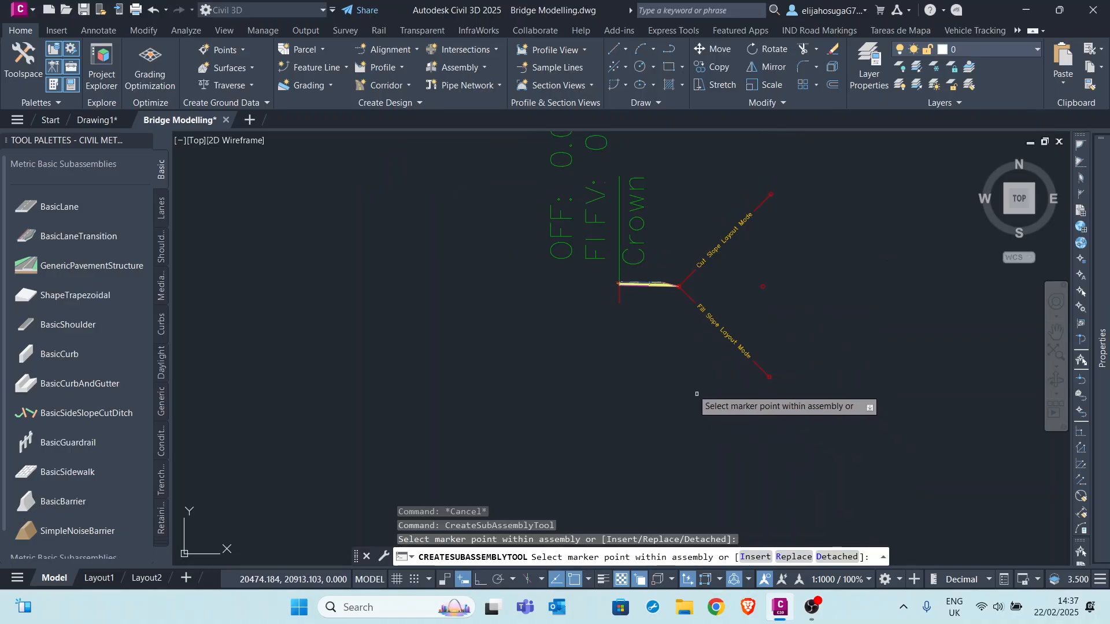
{"action": "key", "text": "Escape"}
Mirror the lane, shoulder and side slope subassemblies to the other side of the Primary Road assembly's baseline
{"action": "scroll", "coordinate": [643, 289], "scroll_direction": "up", "scroll_amount": 6}
{"action": "left_click", "coordinate": [792, 314]}
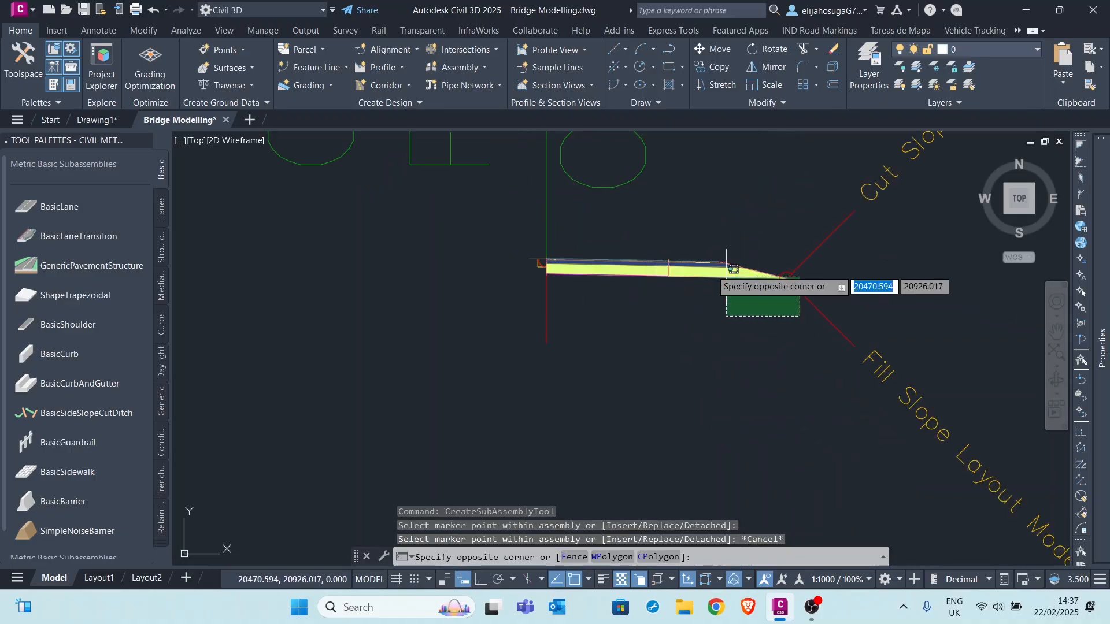
{"action": "left_click", "coordinate": [650, 251]}
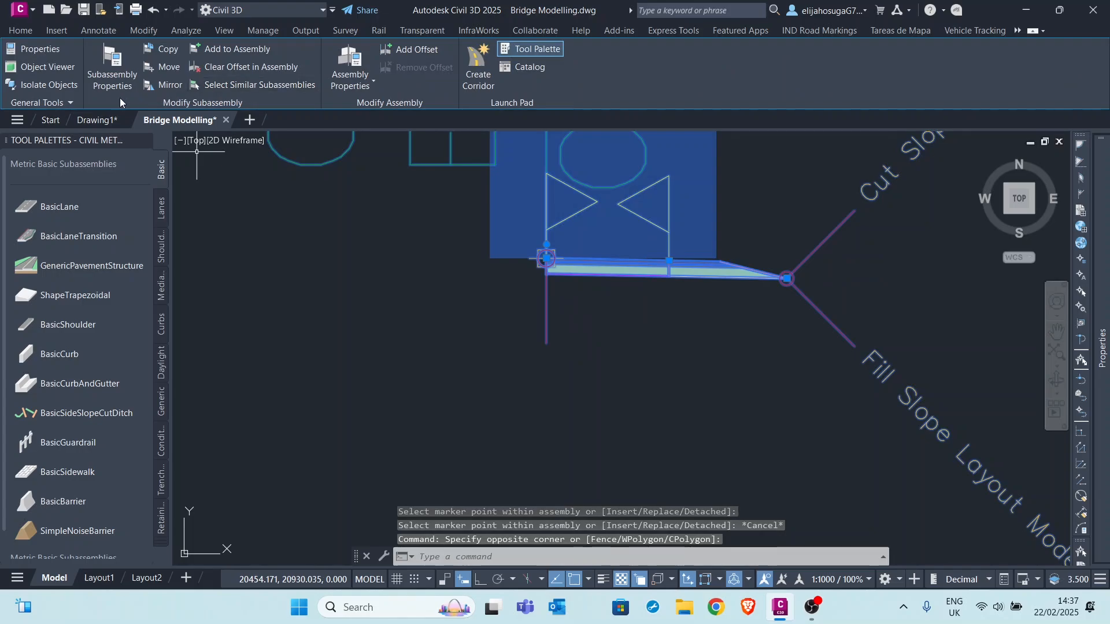
{"action": "left_click", "coordinate": [162, 85]}
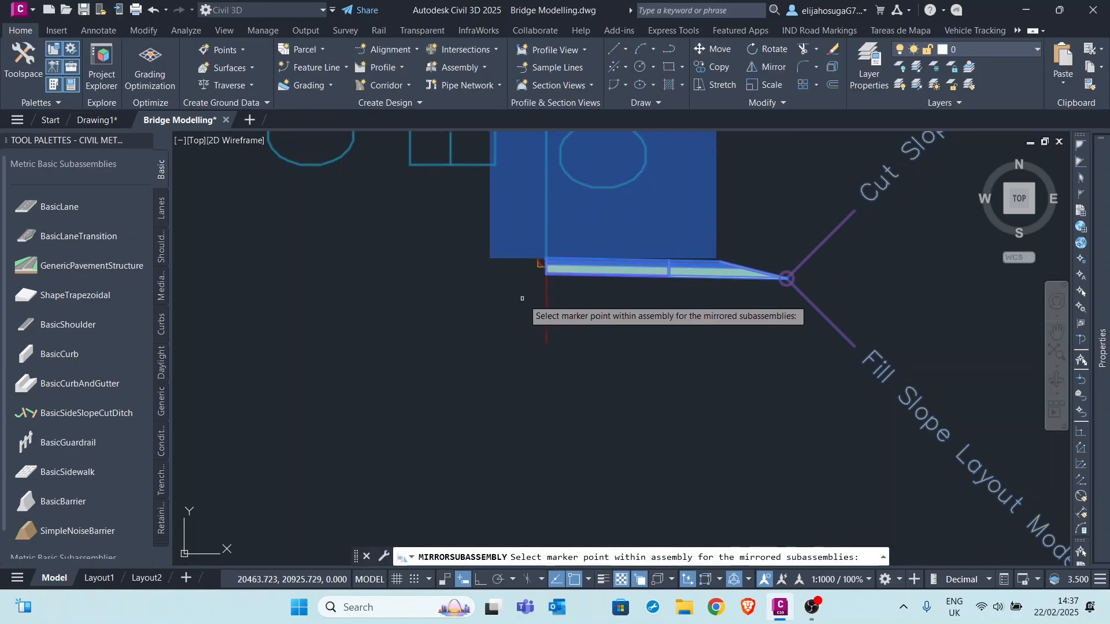
{"action": "scroll", "coordinate": [476, 318], "scroll_direction": "down", "scroll_amount": 8}
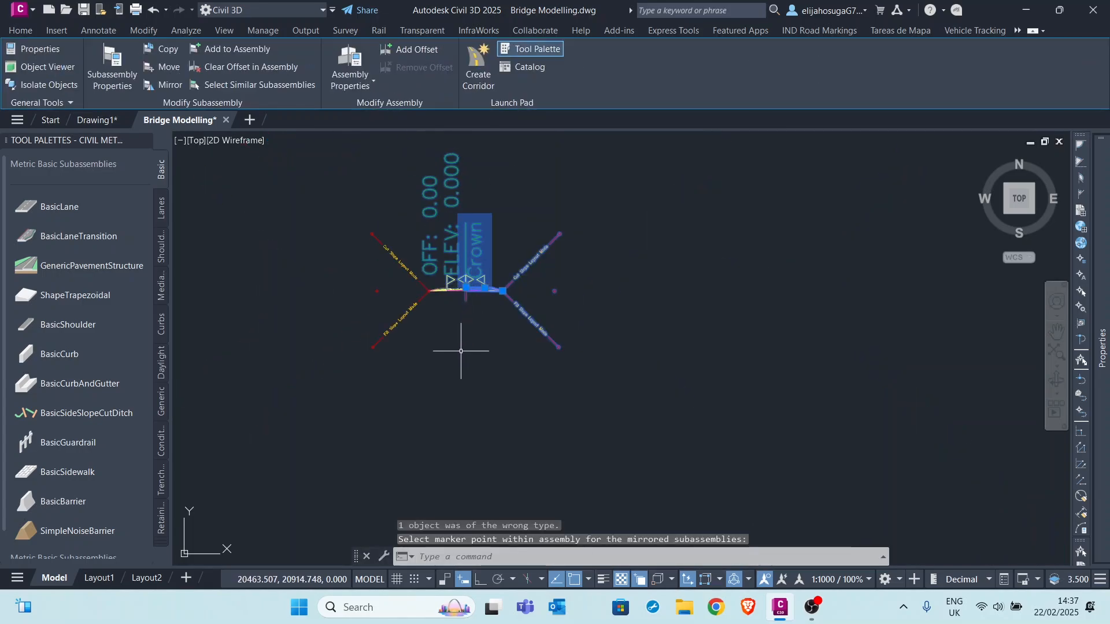
{"action": "key", "text": "Escape"}
Examine the two-sided Primary Road assembly, the bridge alignment on the surface plan and the Bridge Alignment profile view
{"action": "scroll", "coordinate": [502, 303], "scroll_direction": "down", "scroll_amount": 7}
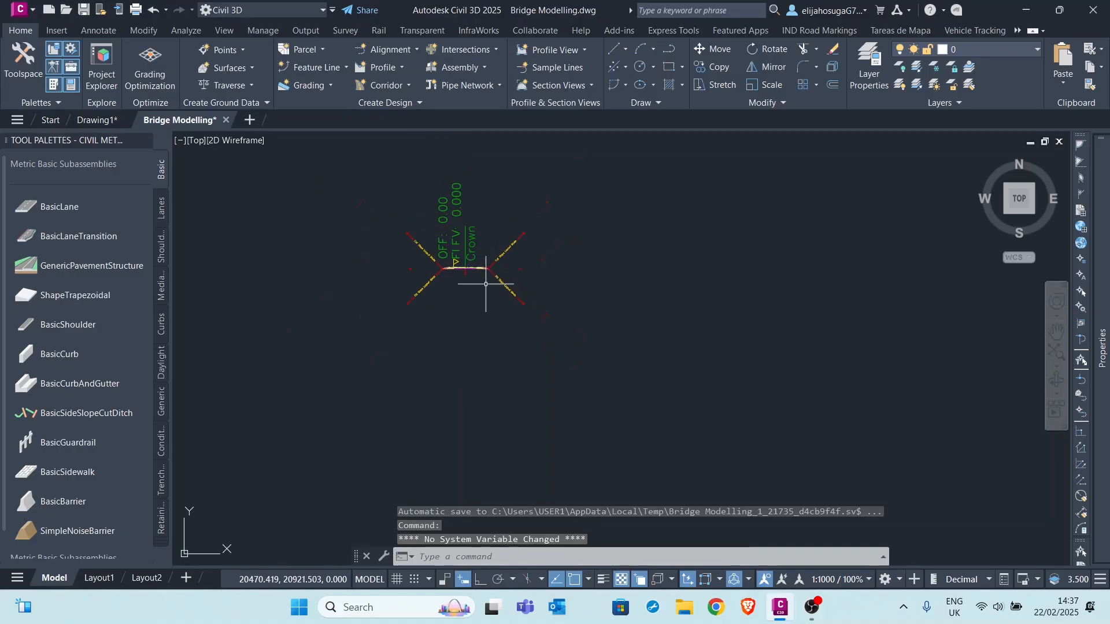
{"action": "scroll", "coordinate": [502, 303], "scroll_direction": "up", "scroll_amount": 6}
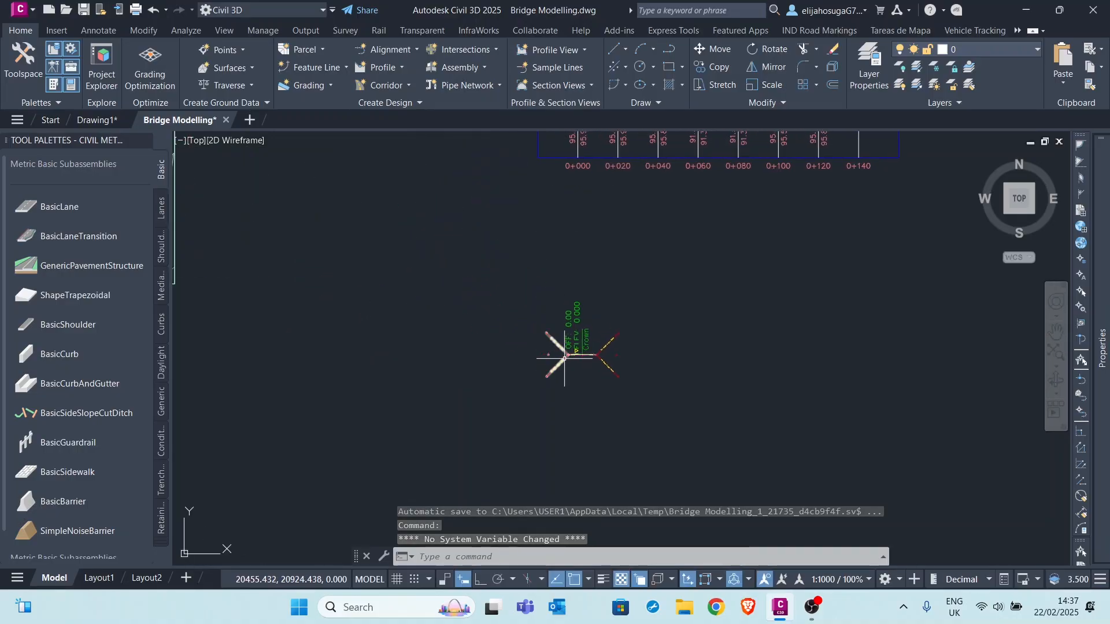
{"action": "scroll", "coordinate": [583, 351], "scroll_direction": "down", "scroll_amount": 4}
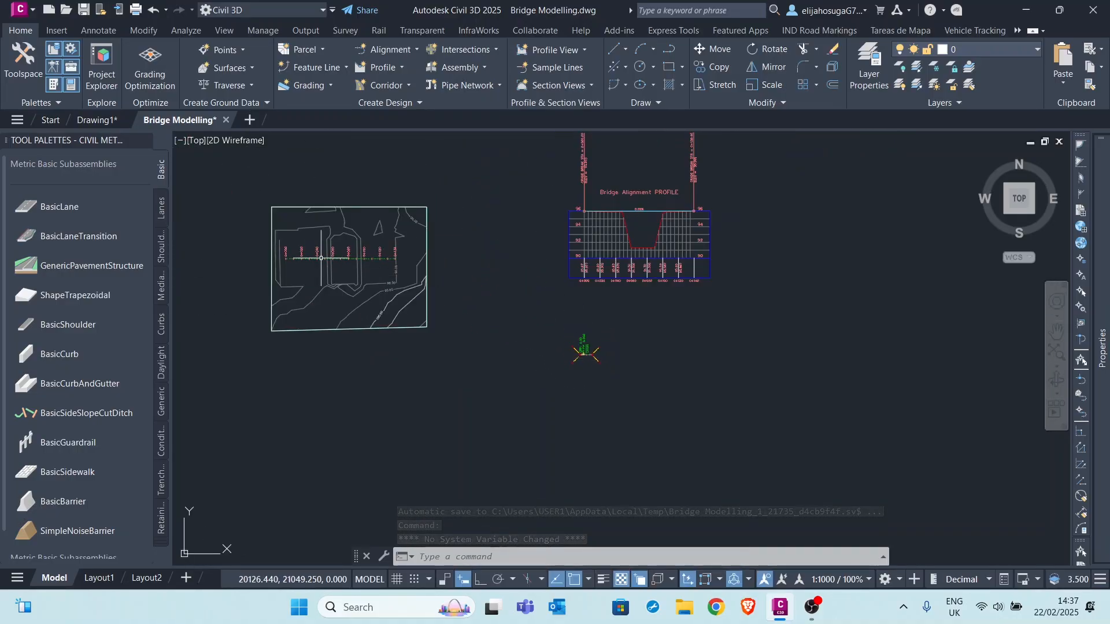
{"action": "scroll", "coordinate": [266, 265], "scroll_direction": "up", "scroll_amount": 3}
{"action": "scroll", "coordinate": [348, 274], "scroll_direction": "down", "scroll_amount": 2}
{"action": "scroll", "coordinate": [797, 287], "scroll_direction": "down", "scroll_amount": 2}
{"action": "middle_click_drag", "start_coordinate": [782, 229], "coordinate": [723, 281]}
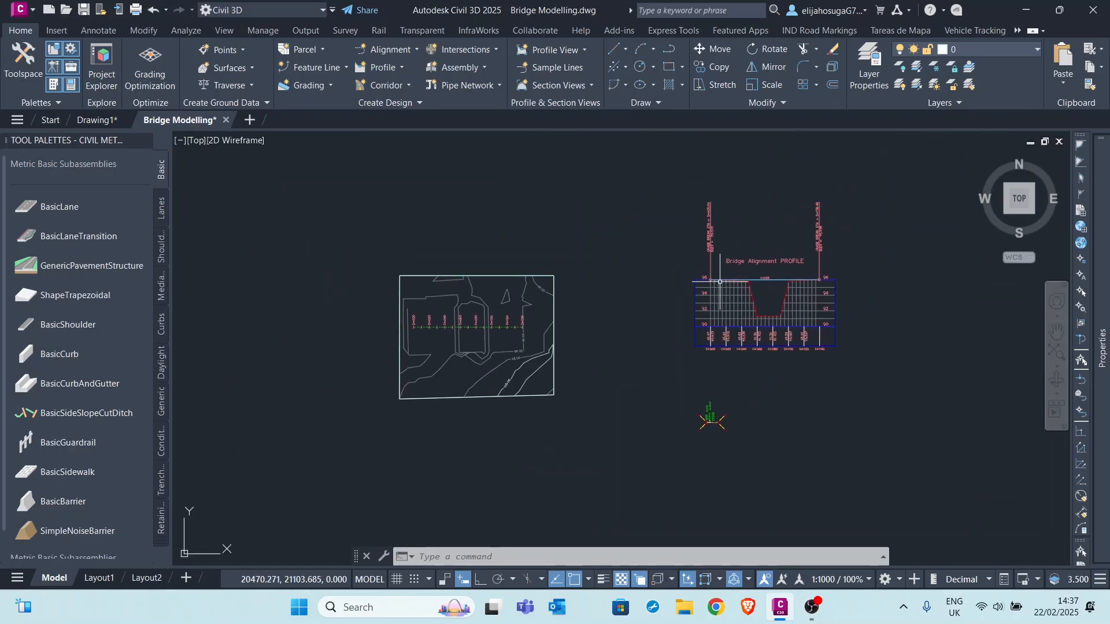
{"action": "scroll", "coordinate": [723, 280], "scroll_direction": "up", "scroll_amount": 6}
{"action": "scroll", "coordinate": [827, 293], "scroll_direction": "down", "scroll_amount": 6}
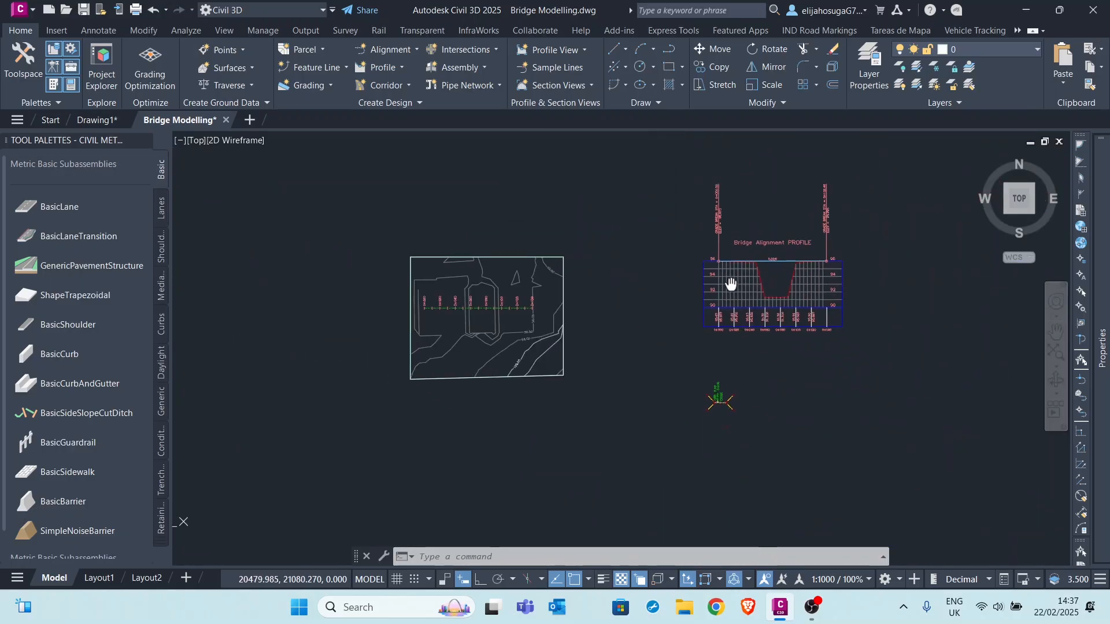
{"action": "scroll", "coordinate": [645, 388], "scroll_direction": "up", "scroll_amount": 6}
{"action": "scroll", "coordinate": [704, 287], "scroll_direction": "up", "scroll_amount": 5}
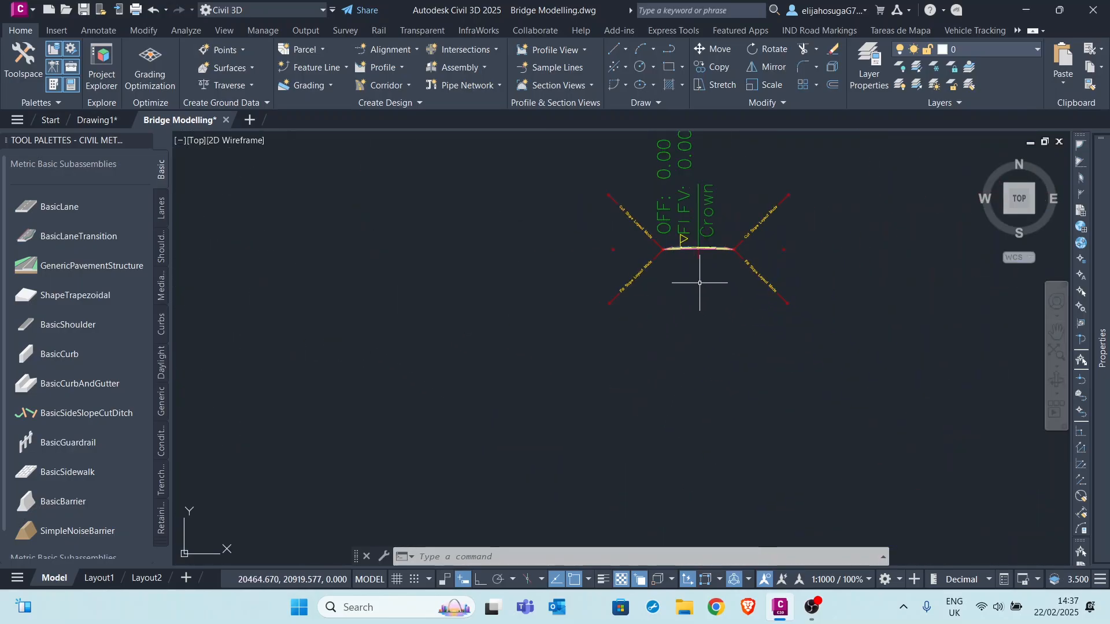
{"action": "scroll", "coordinate": [687, 280], "scroll_direction": "down", "scroll_amount": 4}
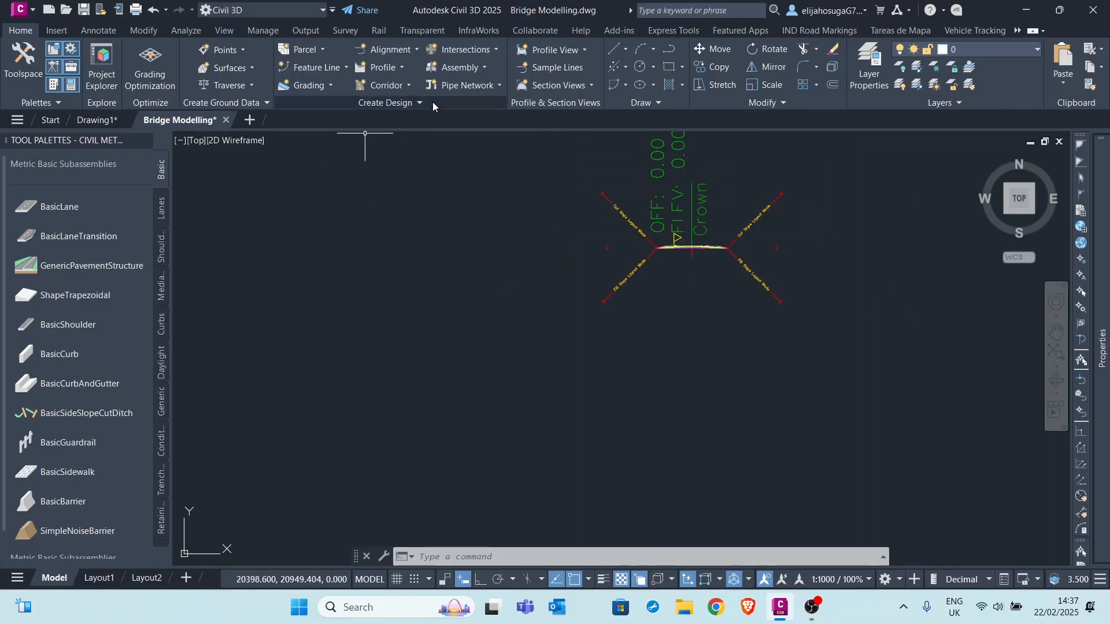
Create an Undivided Crowned Road assembly named Bridge and place its baseline below the Primary Road assembly
{"action": "left_click", "coordinate": [464, 67]}
{"action": "left_click", "coordinate": [474, 92]}
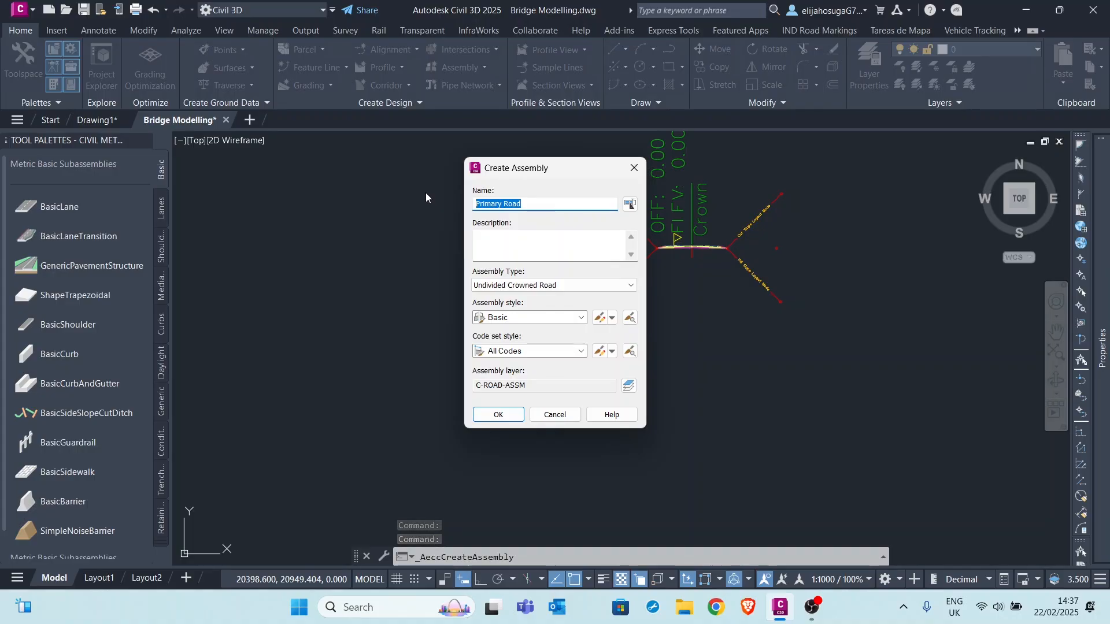
{"action": "type", "text": "Bridge"}
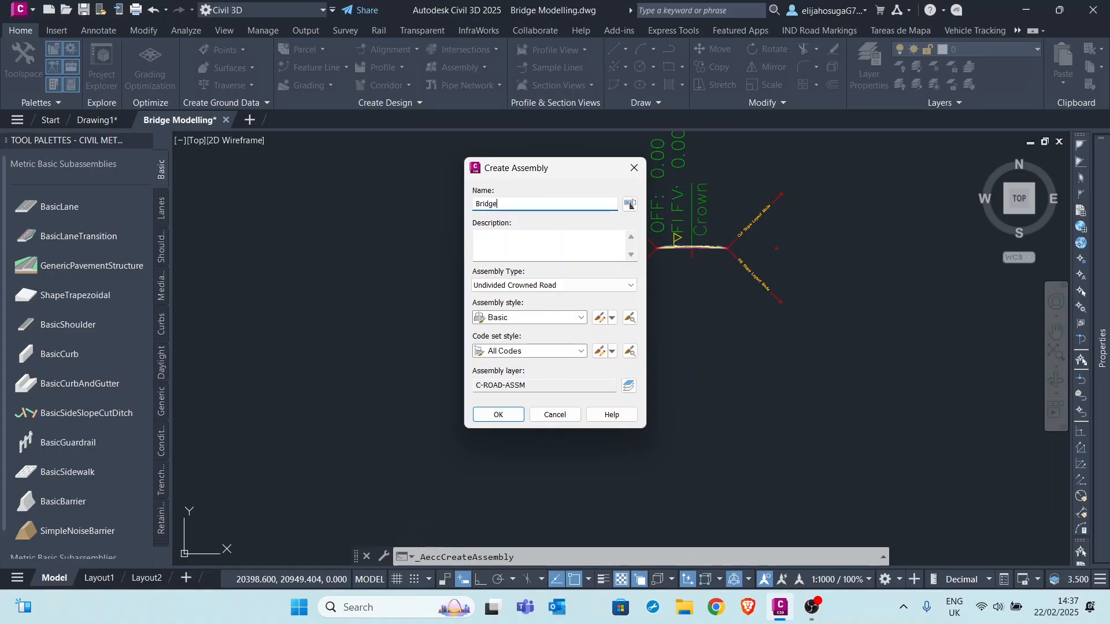
{"action": "left_click", "coordinate": [508, 415]}
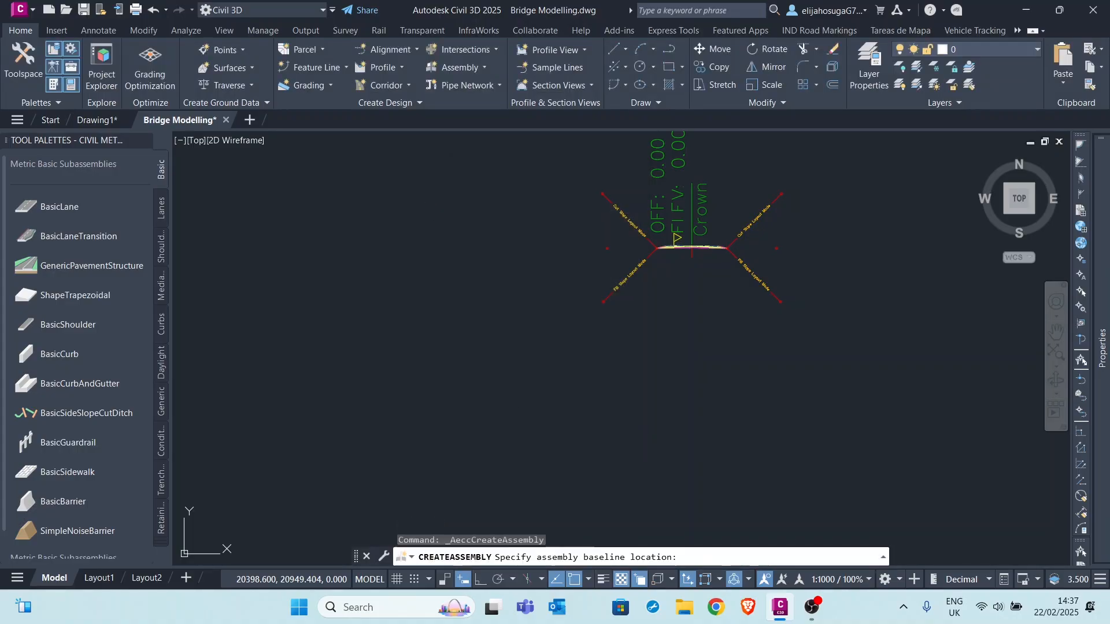
{"action": "middle_click_drag", "start_coordinate": [686, 339], "coordinate": [642, 257]}
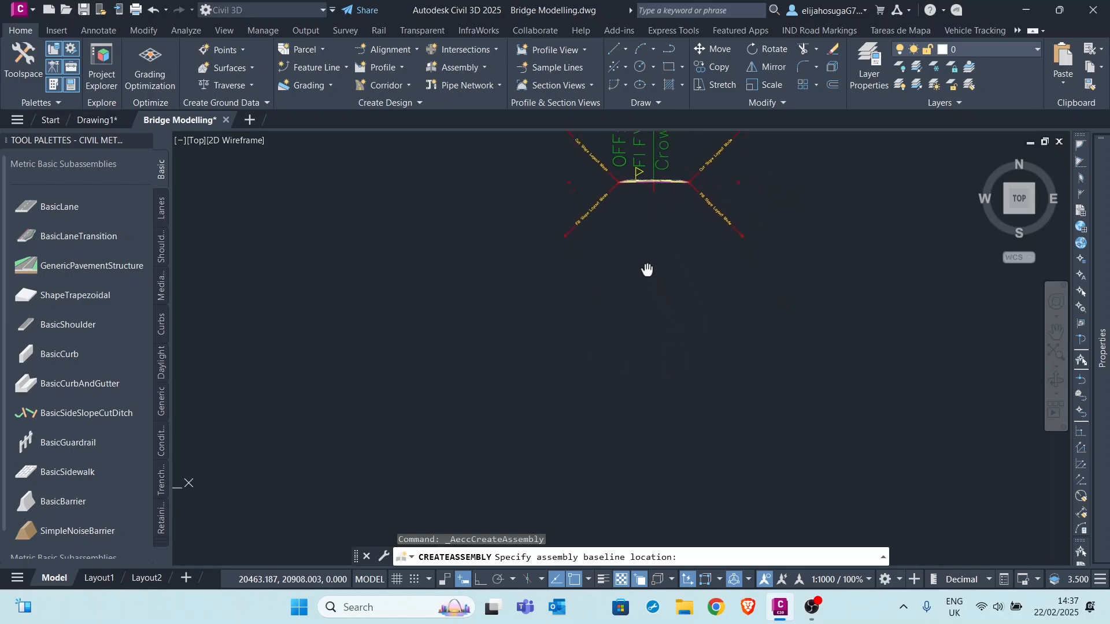
{"action": "left_click", "coordinate": [639, 321]}
{"action": "scroll", "coordinate": [656, 257], "scroll_direction": "down", "scroll_amount": 10}
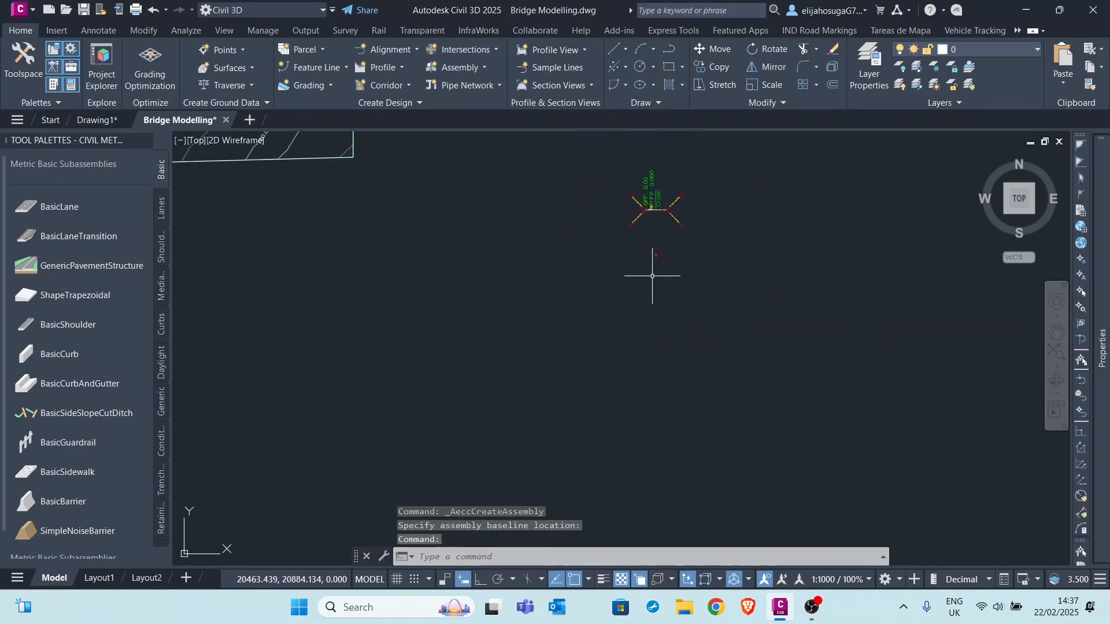
Attach a BridgeBoxGirder1 subassembly from the metric Bridge set to the Bridge assembly's baseline marker
{"action": "left_click", "coordinate": [162, 542]}
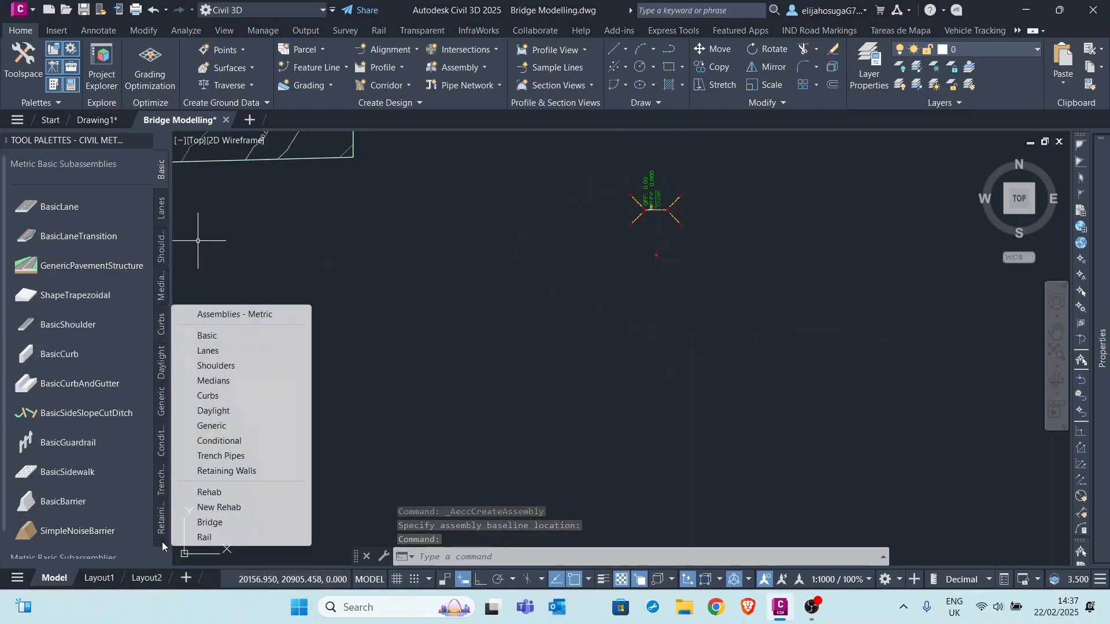
{"action": "left_click", "coordinate": [206, 523]}
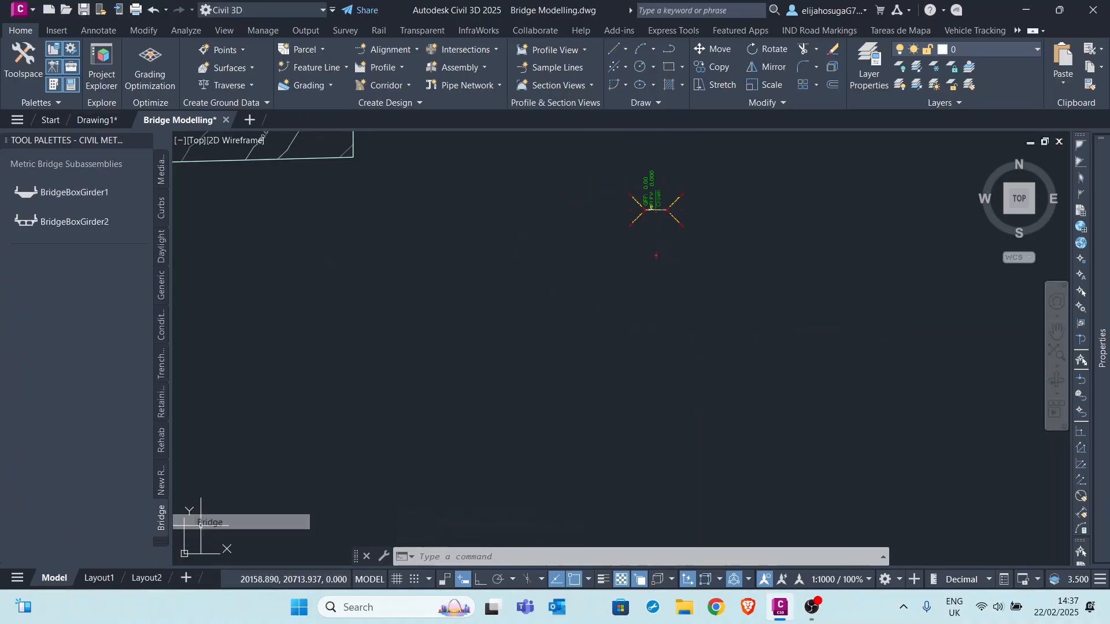
{"action": "left_click", "coordinate": [59, 193]}
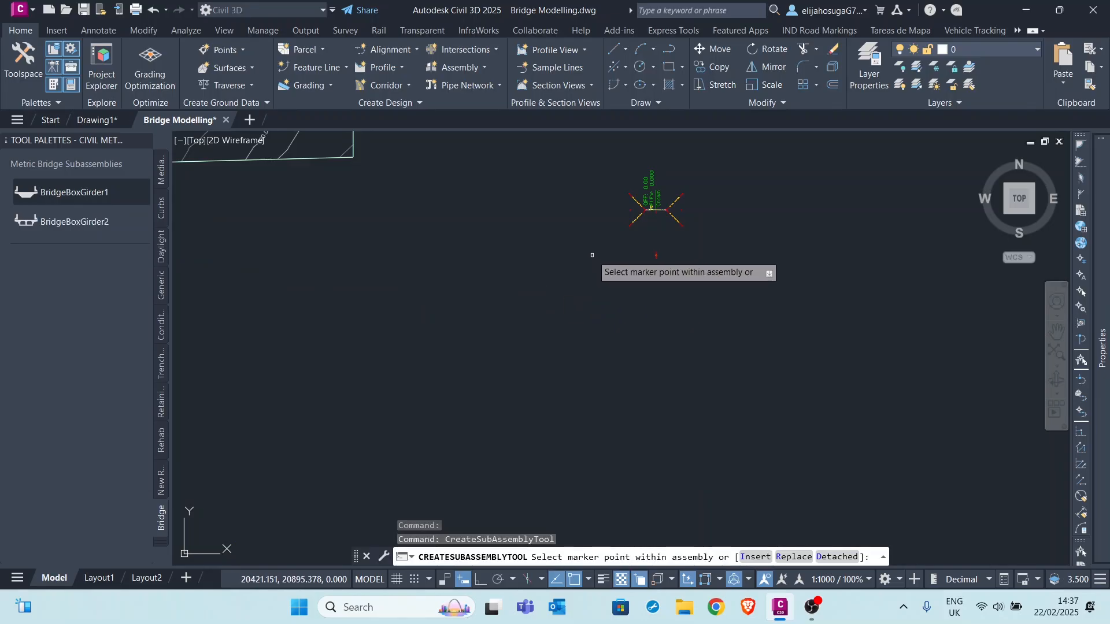
{"action": "scroll", "coordinate": [591, 255], "scroll_direction": "up", "scroll_amount": 5}
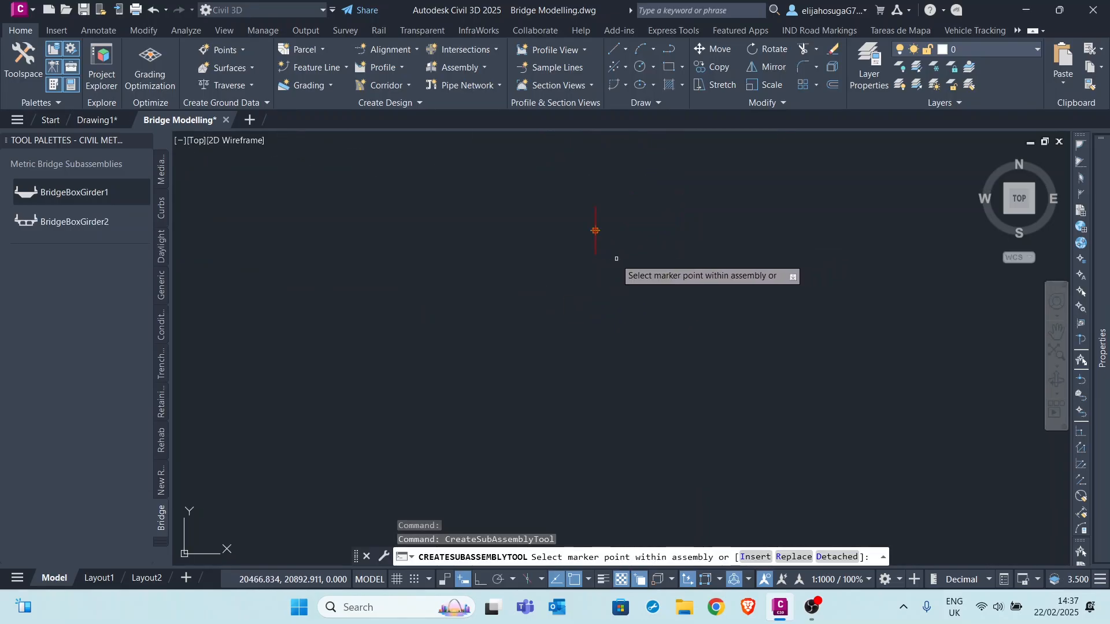
{"action": "scroll", "coordinate": [600, 248], "scroll_direction": "up", "scroll_amount": 4}
{"action": "left_click", "coordinate": [588, 223]}
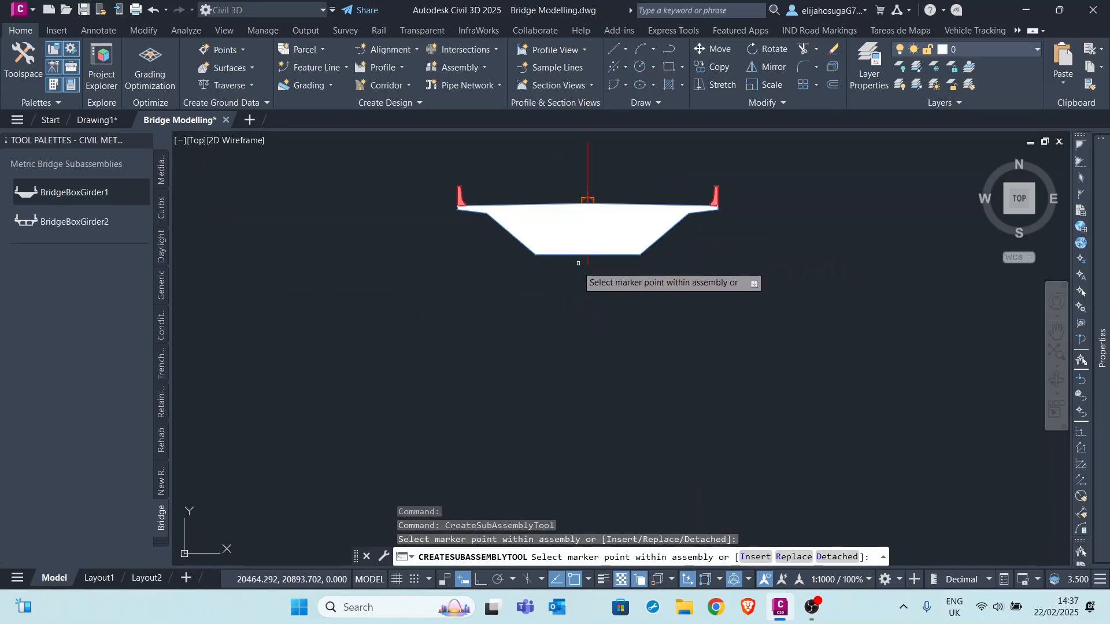
{"action": "scroll", "coordinate": [578, 263], "scroll_direction": "down", "scroll_amount": 5}
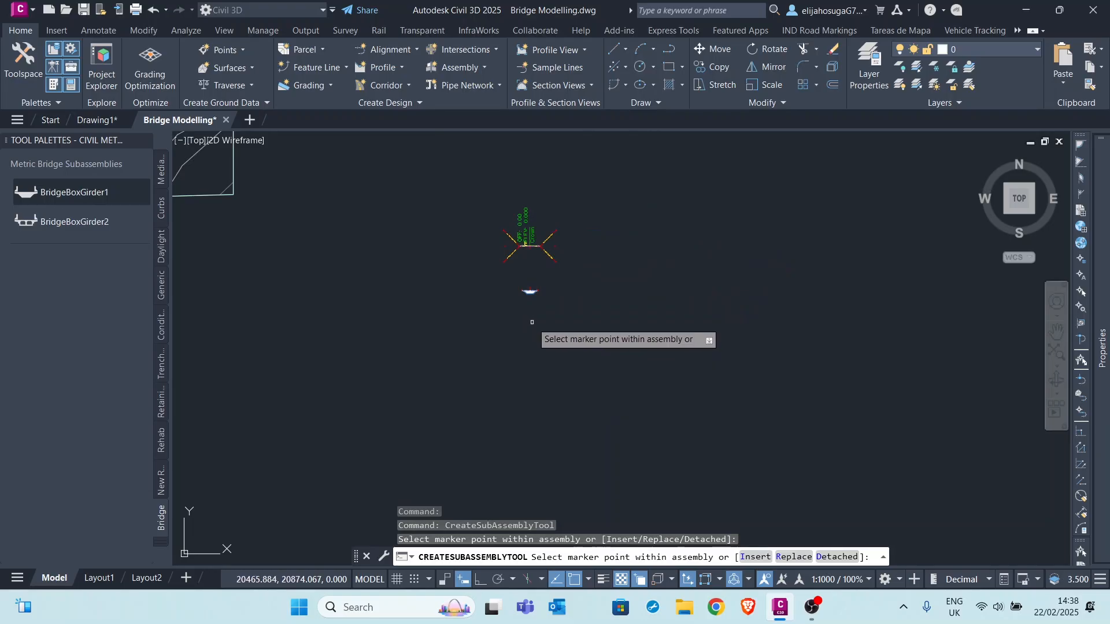
{"action": "scroll", "coordinate": [524, 295], "scroll_direction": "up", "scroll_amount": 5}
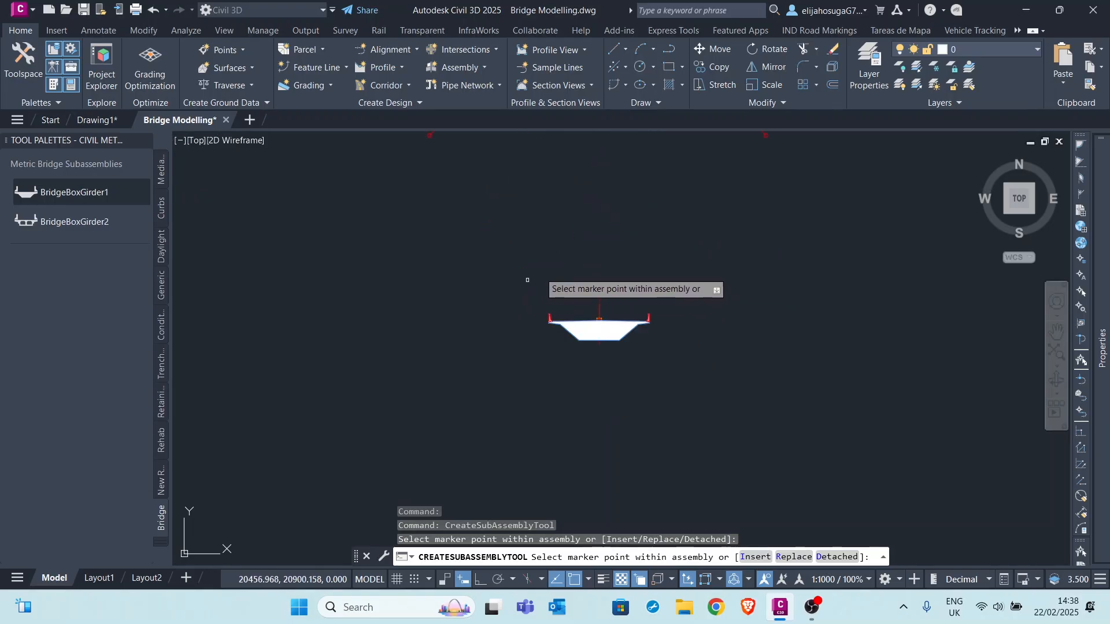
{"action": "key", "text": "Escape"}
Examine the box girder section and compare its size with the Primary Road assembly above it
{"action": "scroll", "coordinate": [624, 324], "scroll_direction": "up", "scroll_amount": 4}
{"action": "scroll", "coordinate": [619, 297], "scroll_direction": "down", "scroll_amount": 3}
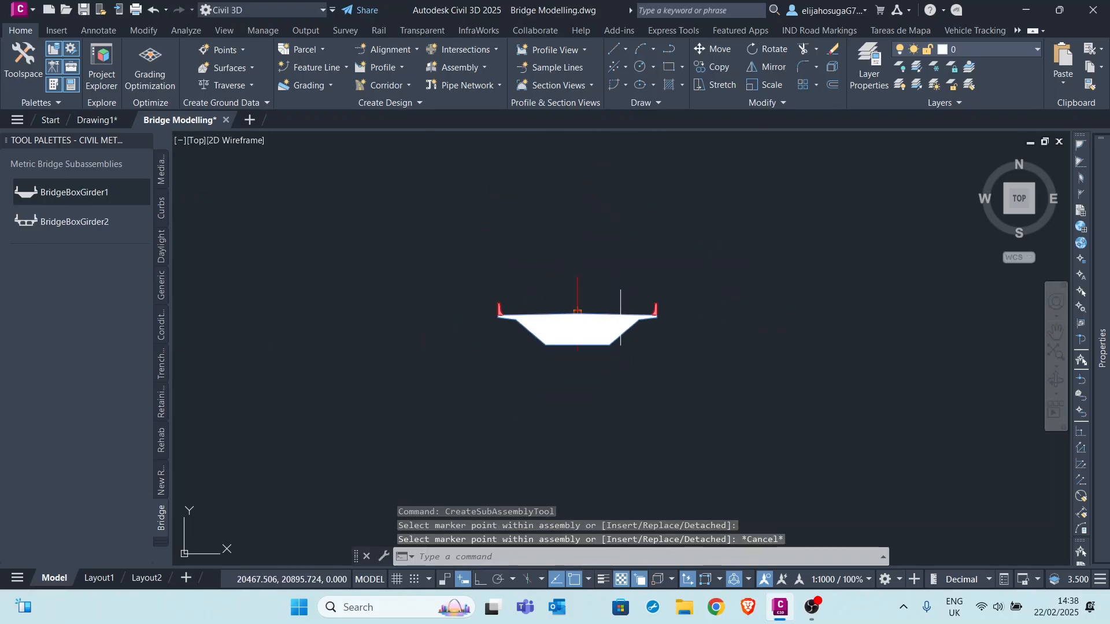
{"action": "scroll", "coordinate": [586, 304], "scroll_direction": "up", "scroll_amount": 4}
{"action": "scroll", "coordinate": [569, 304], "scroll_direction": "down", "scroll_amount": 3}
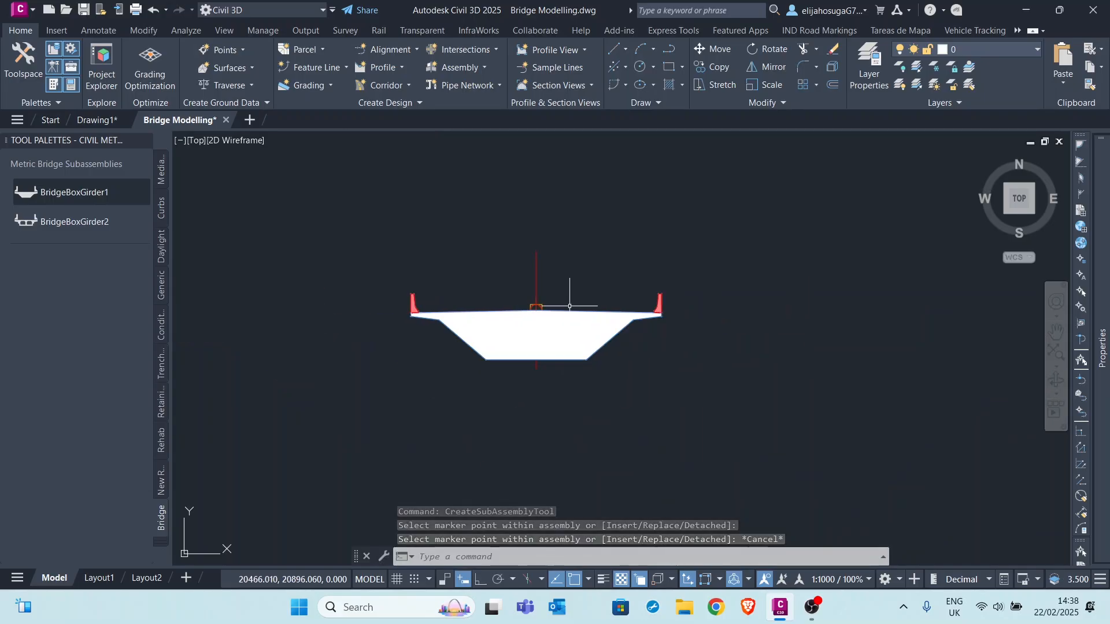
{"action": "scroll", "coordinate": [569, 306], "scroll_direction": "down", "scroll_amount": 5}
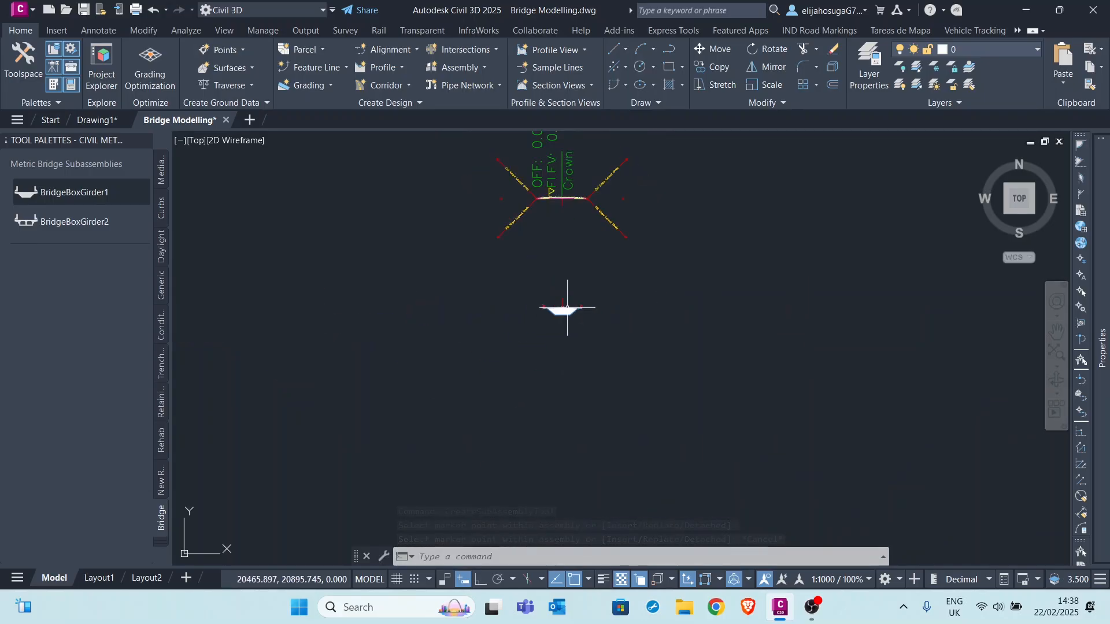
{"action": "scroll", "coordinate": [581, 211], "scroll_direction": "up", "scroll_amount": 7}
{"action": "scroll", "coordinate": [581, 211], "scroll_direction": "down", "scroll_amount": 3}
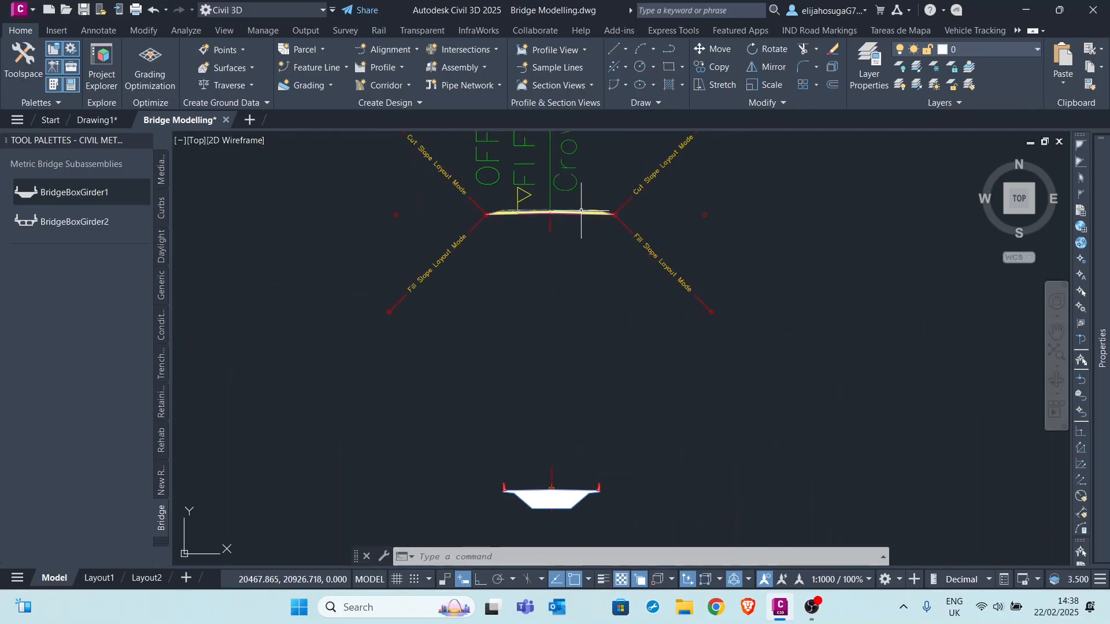
{"action": "scroll", "coordinate": [581, 211], "scroll_direction": "down", "scroll_amount": 3}
{"action": "scroll", "coordinate": [565, 258], "scroll_direction": "up", "scroll_amount": 3}
{"action": "scroll", "coordinate": [588, 228], "scroll_direction": "up", "scroll_amount": 4}
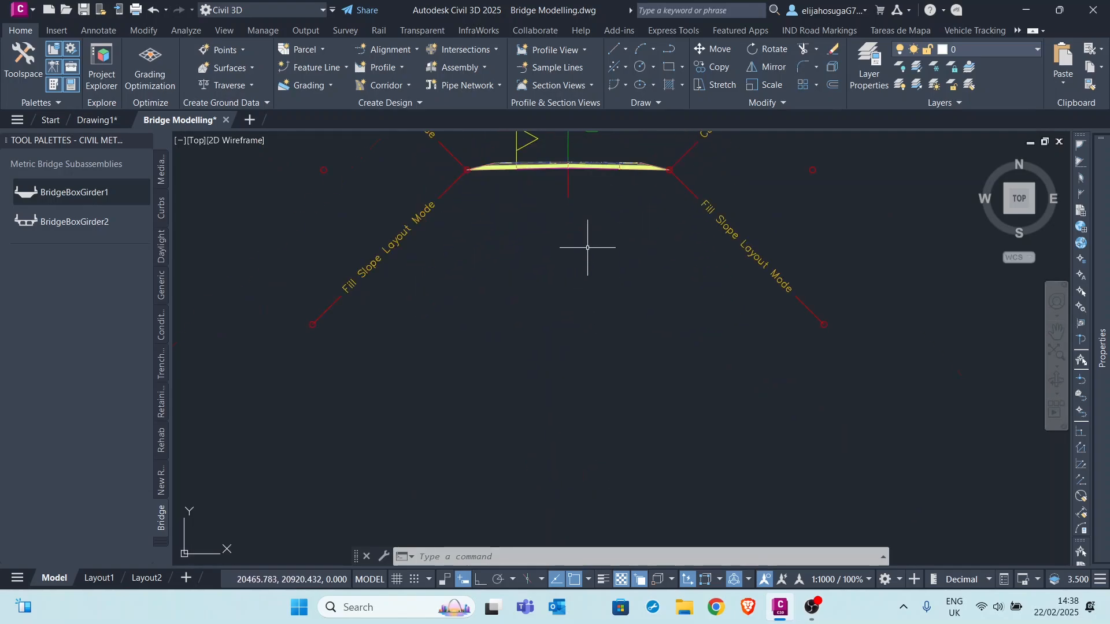
{"action": "scroll", "coordinate": [589, 277], "scroll_direction": "down", "scroll_amount": 4}
{"action": "middle_click_drag", "start_coordinate": [604, 393], "coordinate": [602, 252]}
{"action": "scroll", "coordinate": [593, 375], "scroll_direction": "up", "scroll_amount": 4}
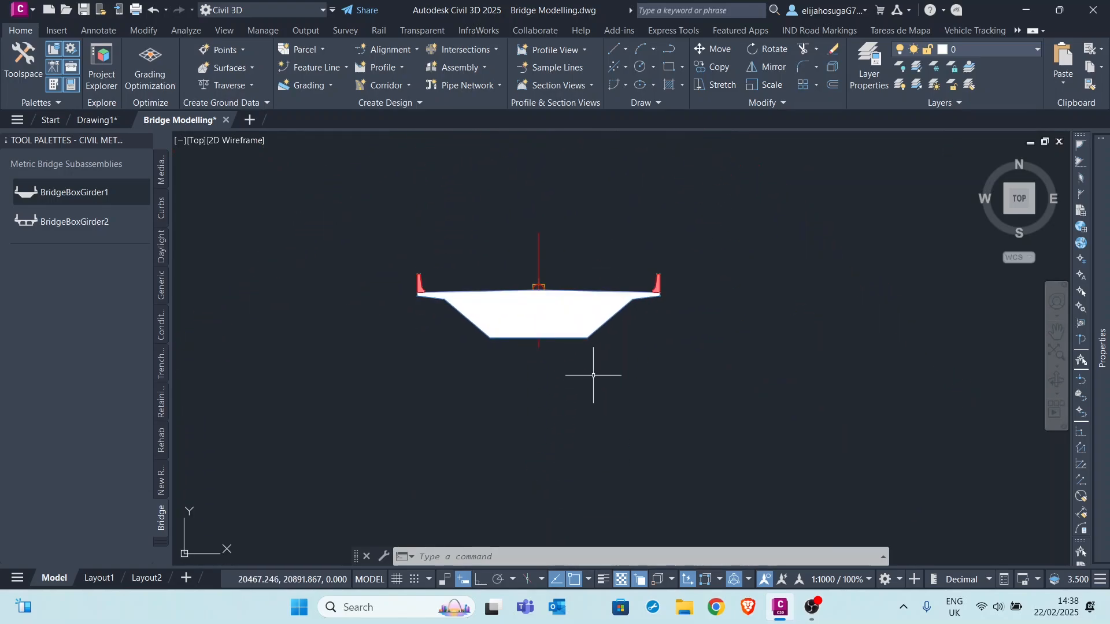
Review the box girder subassembly's left and right width, slope and depth parameters
{"action": "left_click", "coordinate": [615, 310]}
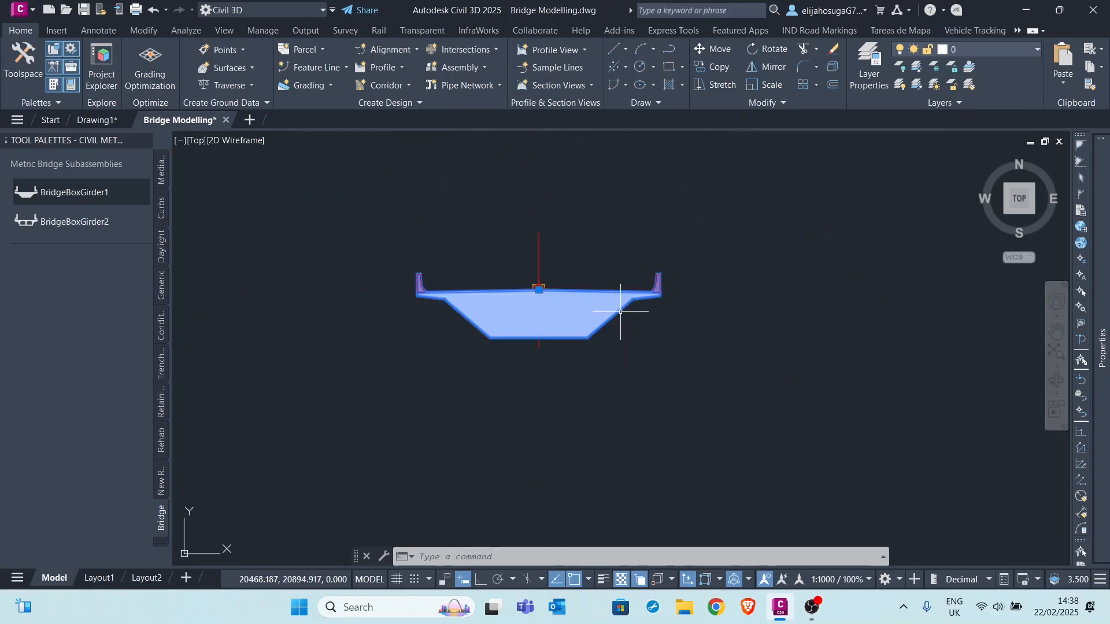
{"action": "scroll", "coordinate": [575, 292], "scroll_direction": "down", "scroll_amount": 6}
{"action": "mouse_move", "coordinate": [1101, 349]}
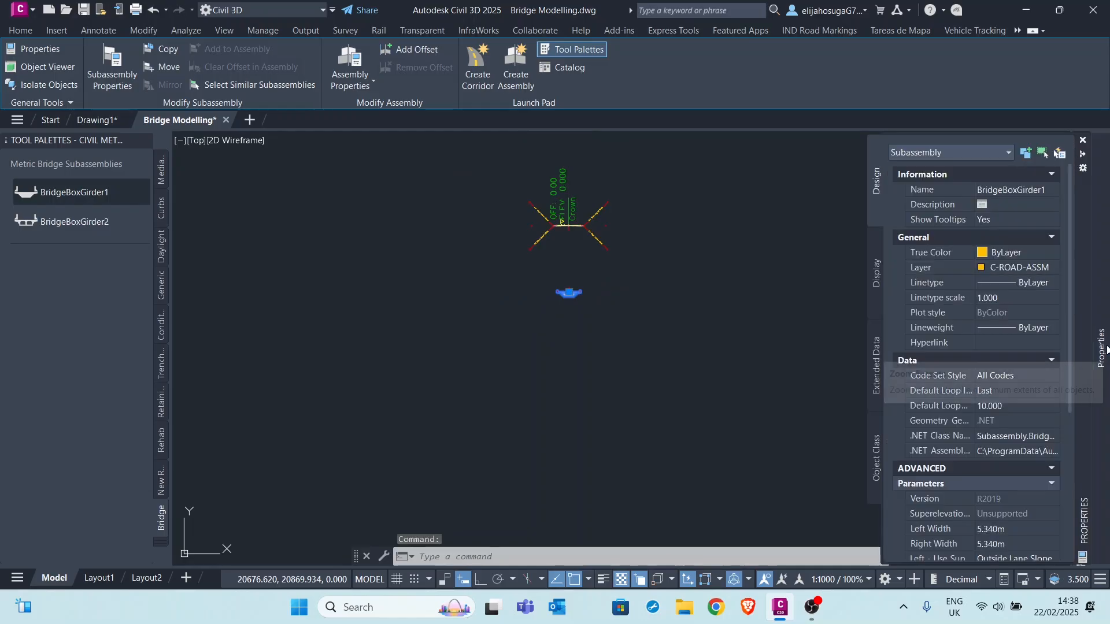
{"action": "scroll", "coordinate": [1011, 450], "scroll_direction": "down", "scroll_amount": 3}
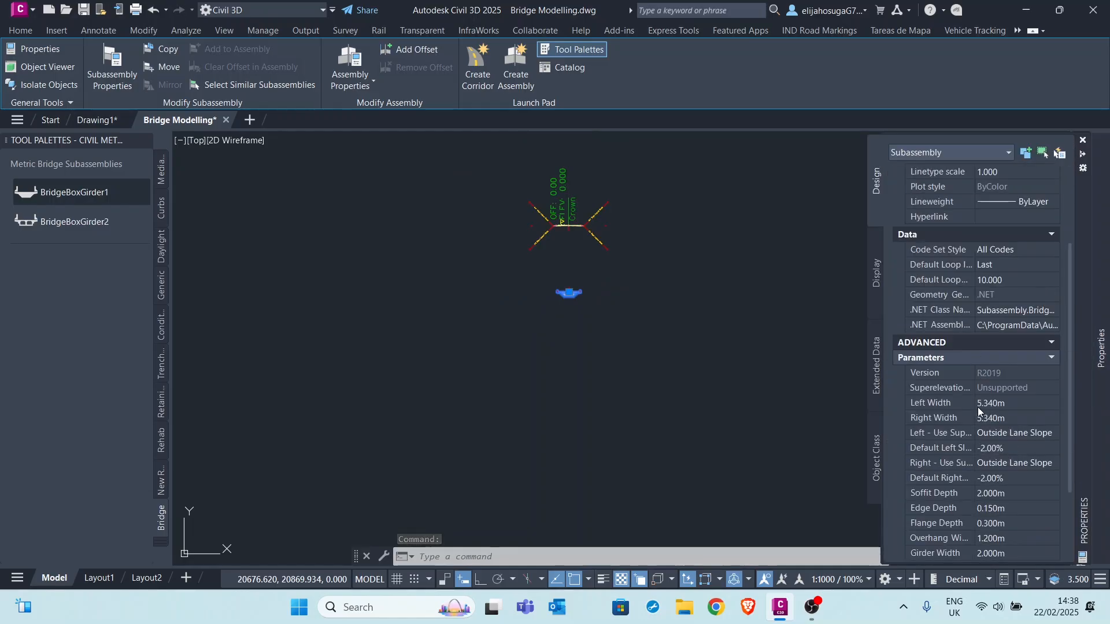
{"action": "scroll", "coordinate": [541, 255], "scroll_direction": "up", "scroll_amount": 4}
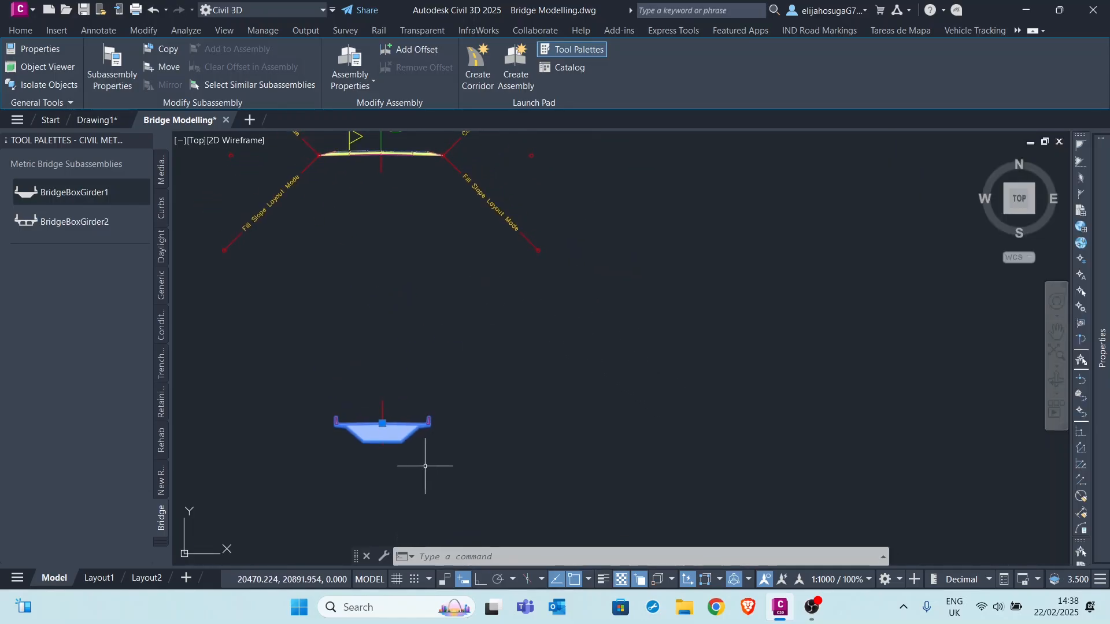
Inspect the Primary Road cross-section up close and check the width parameter of its right-hand lane subassembly
{"action": "scroll", "coordinate": [413, 241], "scroll_direction": "up", "scroll_amount": 8}
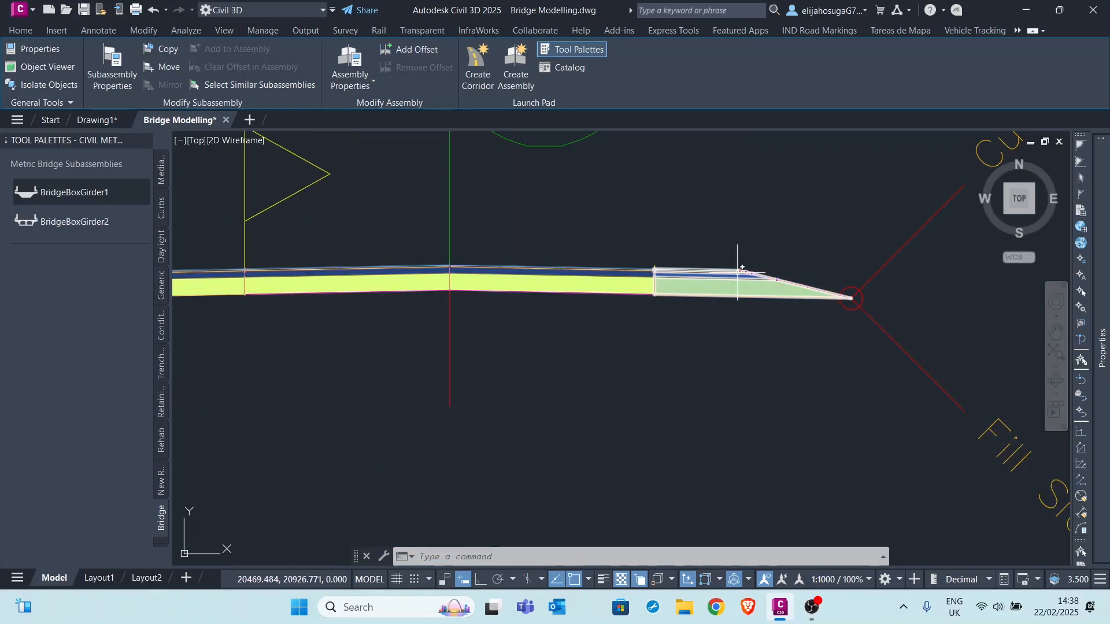
{"action": "scroll", "coordinate": [583, 287], "scroll_direction": "down", "scroll_amount": 4}
{"action": "scroll", "coordinate": [520, 318], "scroll_direction": "up", "scroll_amount": 4}
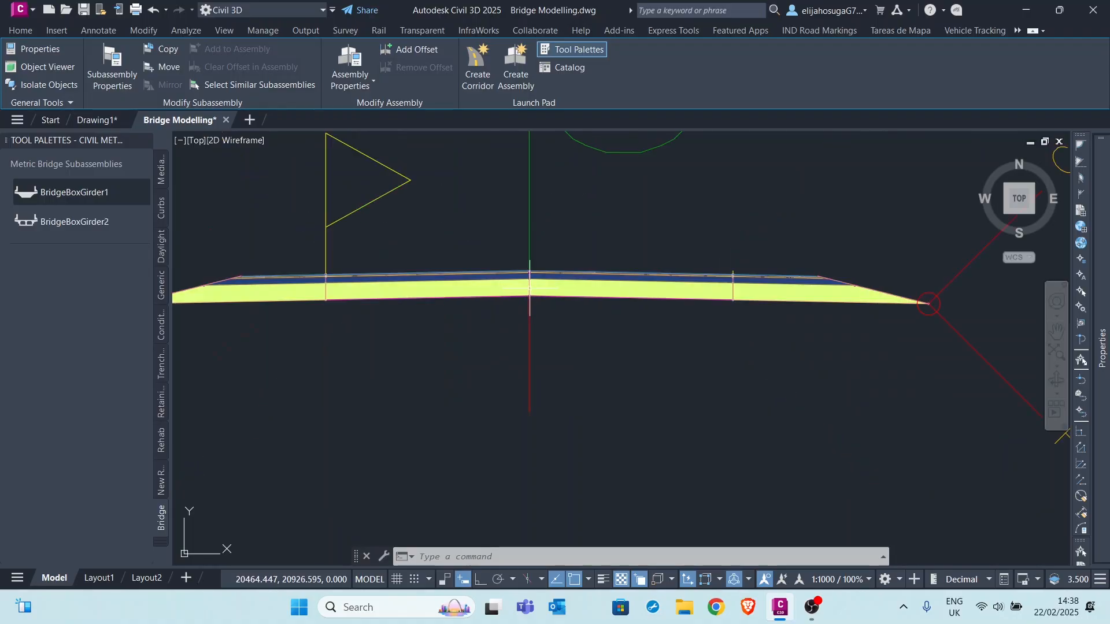
{"action": "scroll", "coordinate": [564, 330], "scroll_direction": "down", "scroll_amount": 8}
{"action": "scroll", "coordinate": [614, 254], "scroll_direction": "down", "scroll_amount": 4}
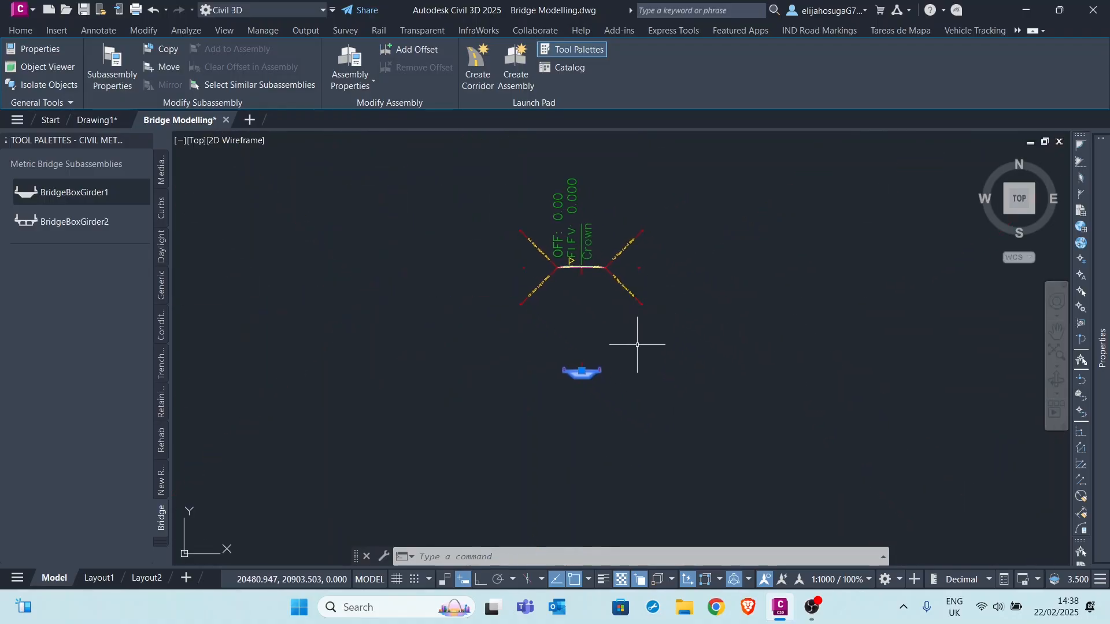
{"action": "scroll", "coordinate": [587, 273], "scroll_direction": "up", "scroll_amount": 10}
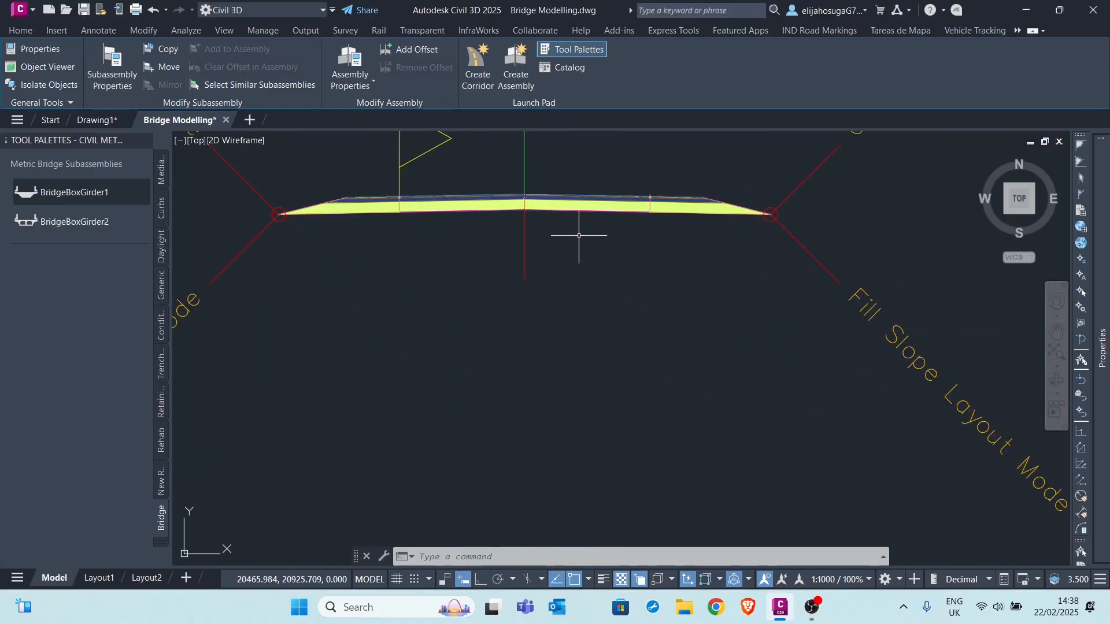
{"action": "key", "text": "Escape"}
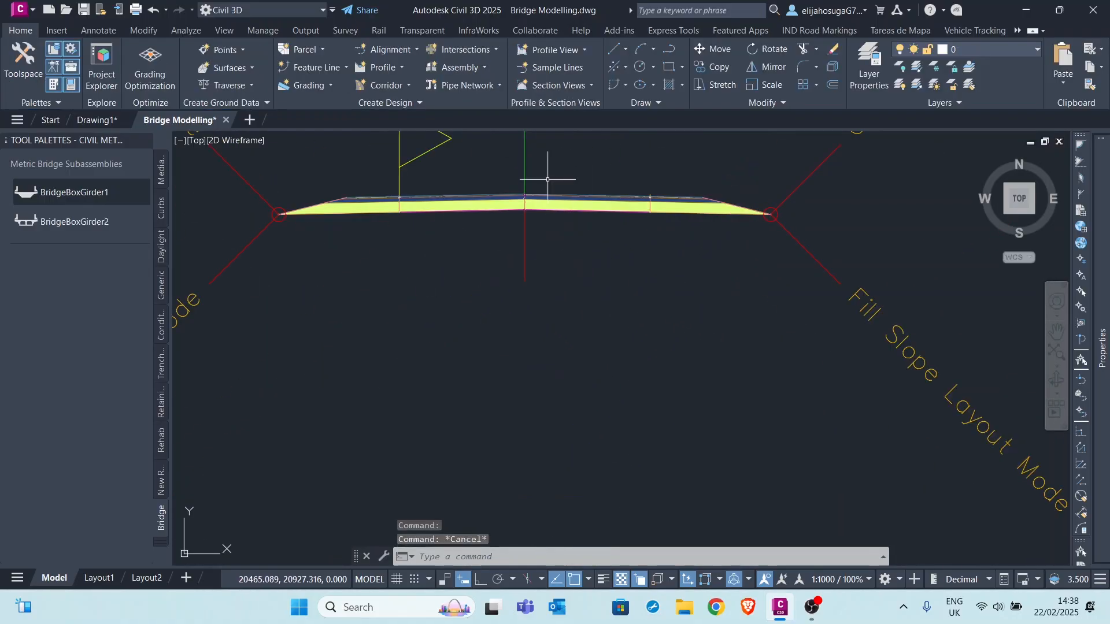
{"action": "left_click", "coordinate": [586, 198]}
{"action": "mouse_move", "coordinate": [1104, 397]}
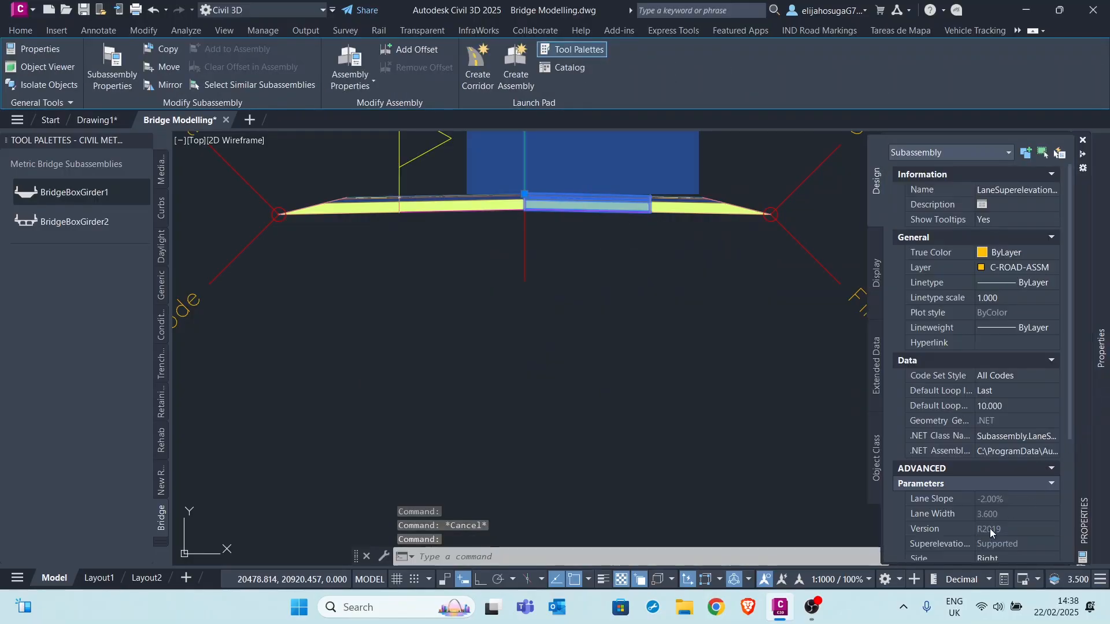
{"action": "scroll", "coordinate": [990, 528], "scroll_direction": "down", "scroll_amount": 3}
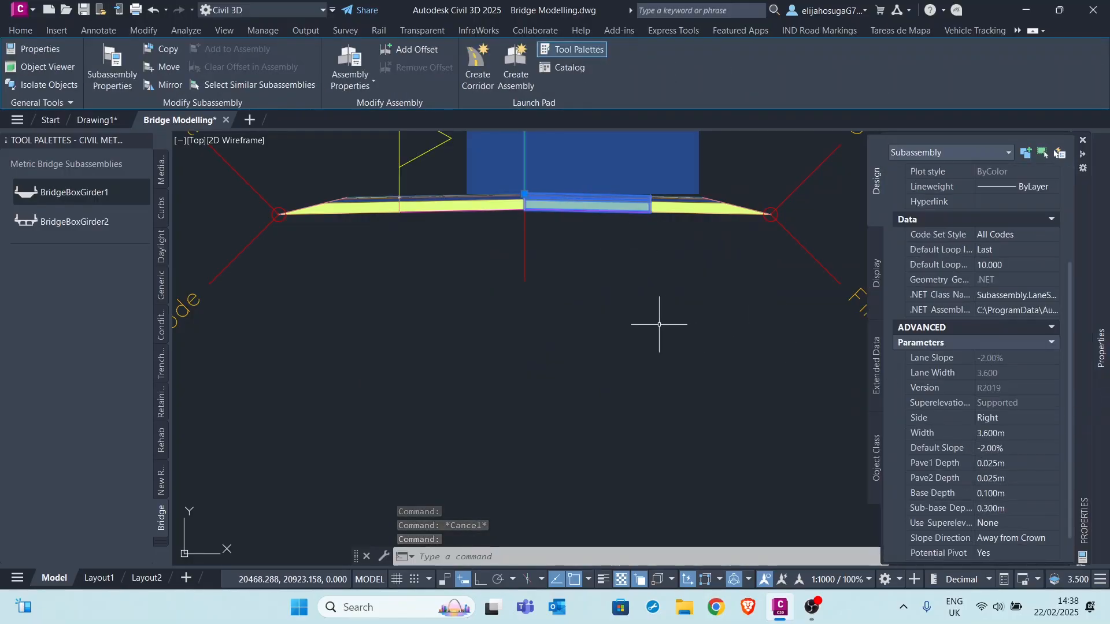
{"action": "key", "text": "Escape"}
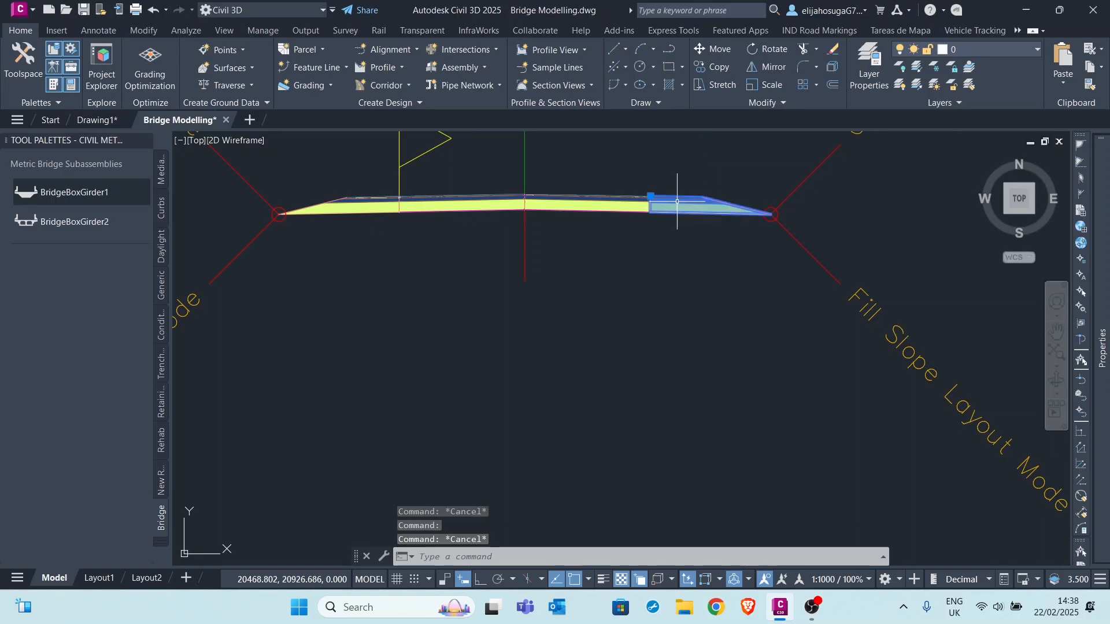
Check the shoulder width parameter of the Primary Road assembly's right-hand ShoulderExtendAll subassembly
{"action": "left_click", "coordinate": [677, 201]}
{"action": "mouse_move", "coordinate": [1097, 465]}
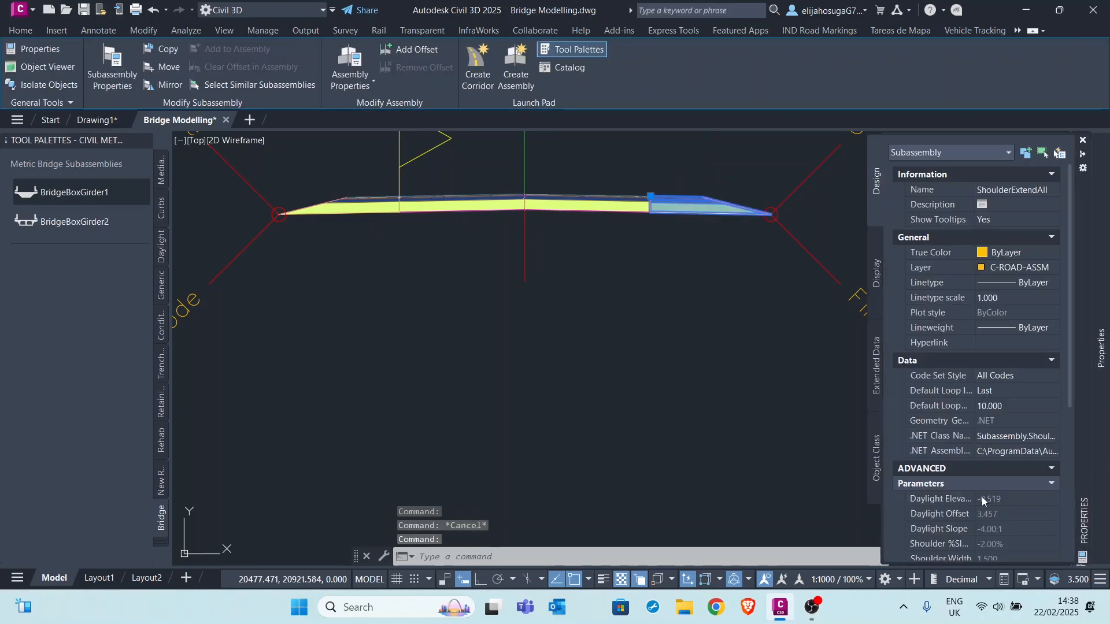
{"action": "scroll", "coordinate": [981, 498], "scroll_direction": "down", "scroll_amount": 3}
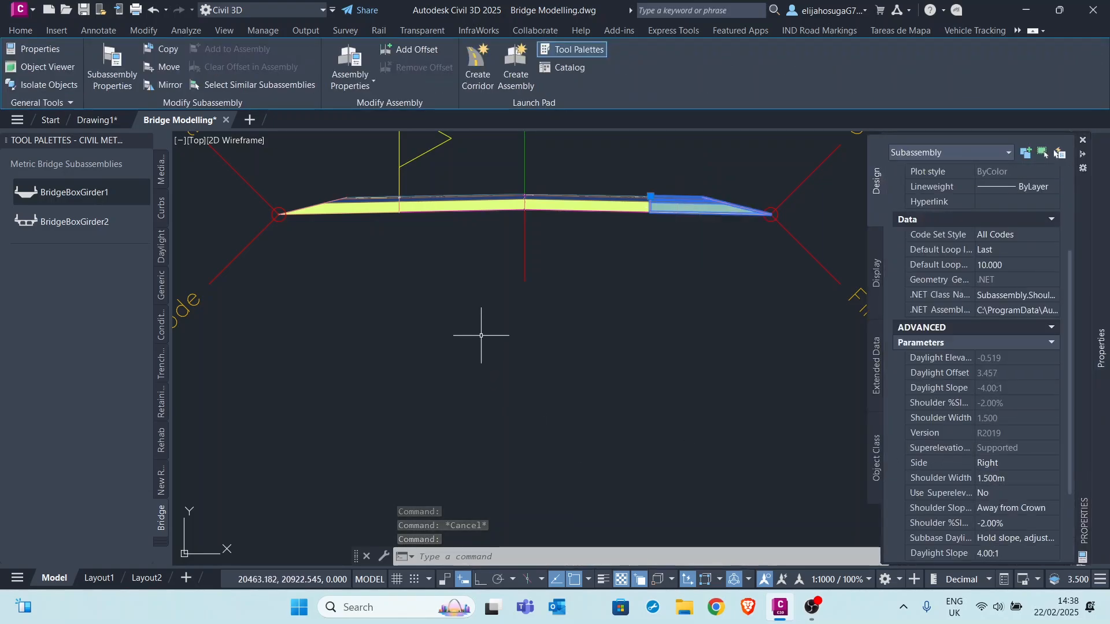
{"action": "key", "text": "Escape"}
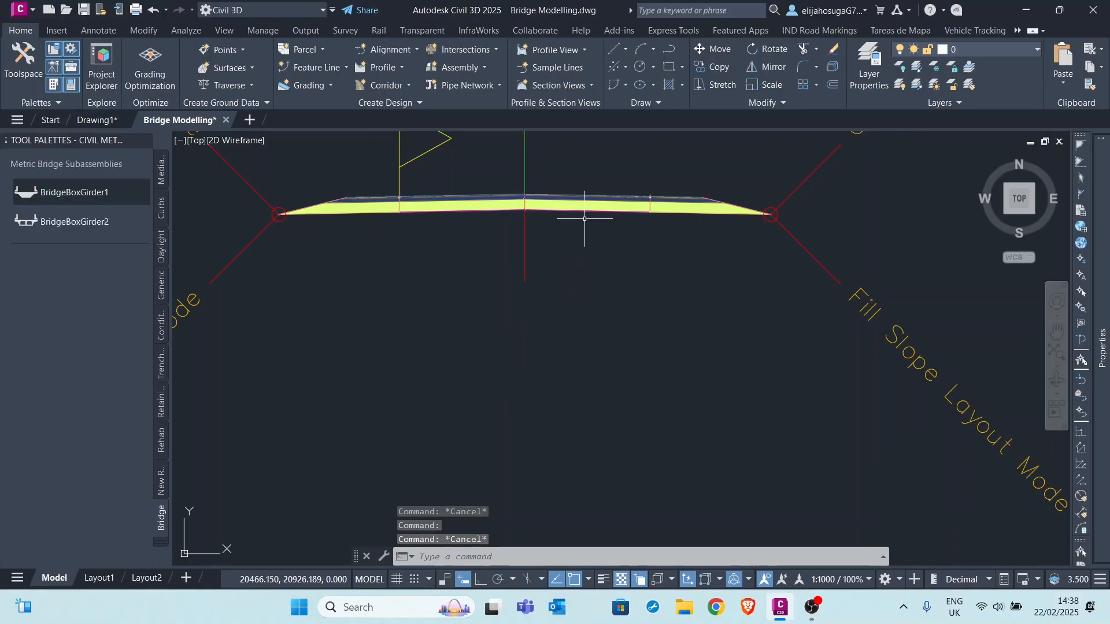
Set the left and right widths of the Bridge assembly's box girder subassembly to 5.1 m each
{"action": "scroll", "coordinate": [595, 237], "scroll_direction": "down", "scroll_amount": 4}
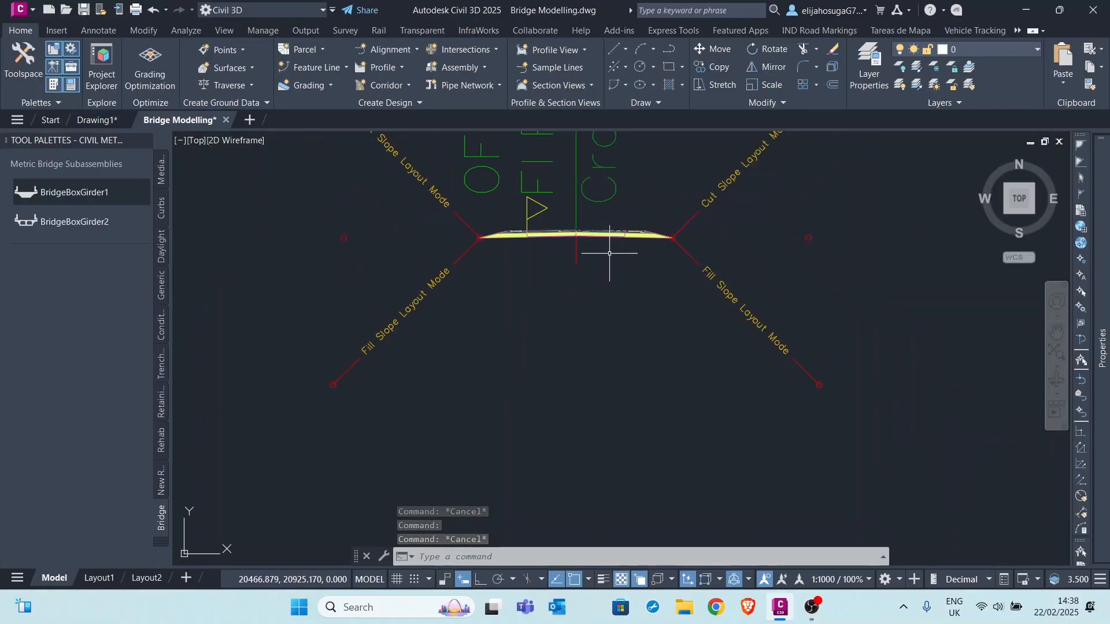
{"action": "scroll", "coordinate": [609, 254], "scroll_direction": "down", "scroll_amount": 2}
{"action": "scroll", "coordinate": [610, 262], "scroll_direction": "up", "scroll_amount": 5}
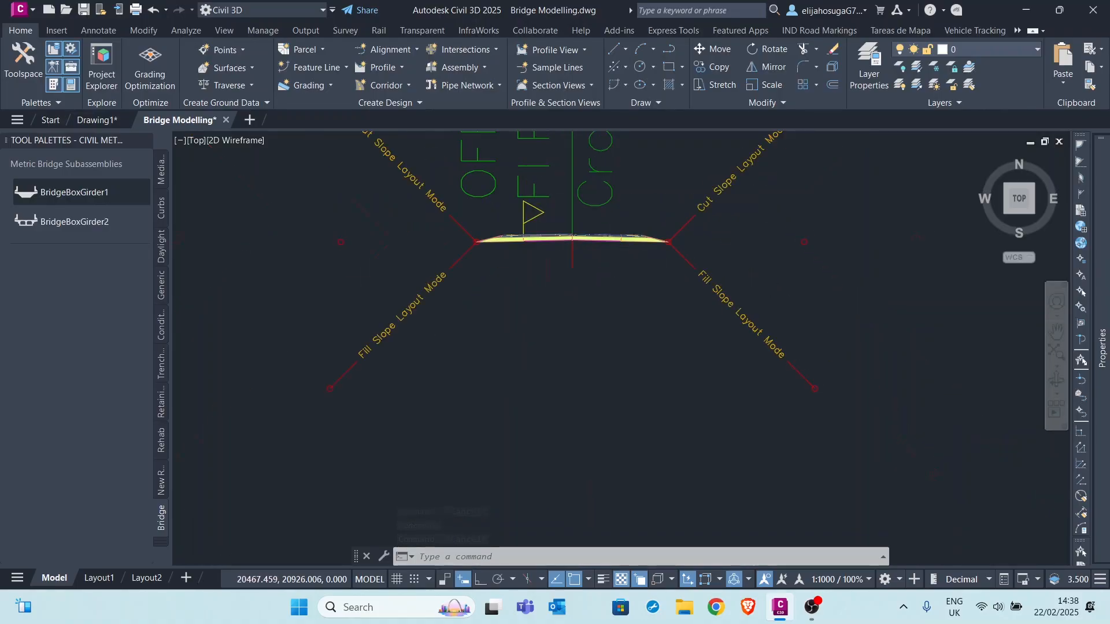
{"action": "scroll", "coordinate": [610, 249], "scroll_direction": "down", "scroll_amount": 3}
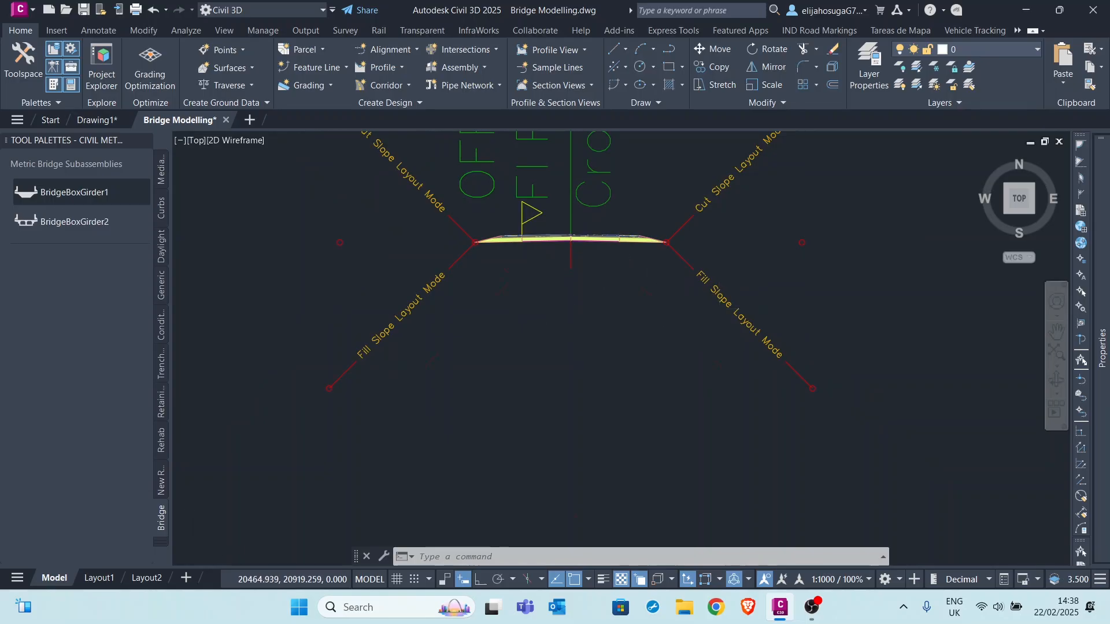
{"action": "scroll", "coordinate": [577, 325], "scroll_direction": "down", "scroll_amount": 4}
{"action": "scroll", "coordinate": [572, 402], "scroll_direction": "up", "scroll_amount": 8}
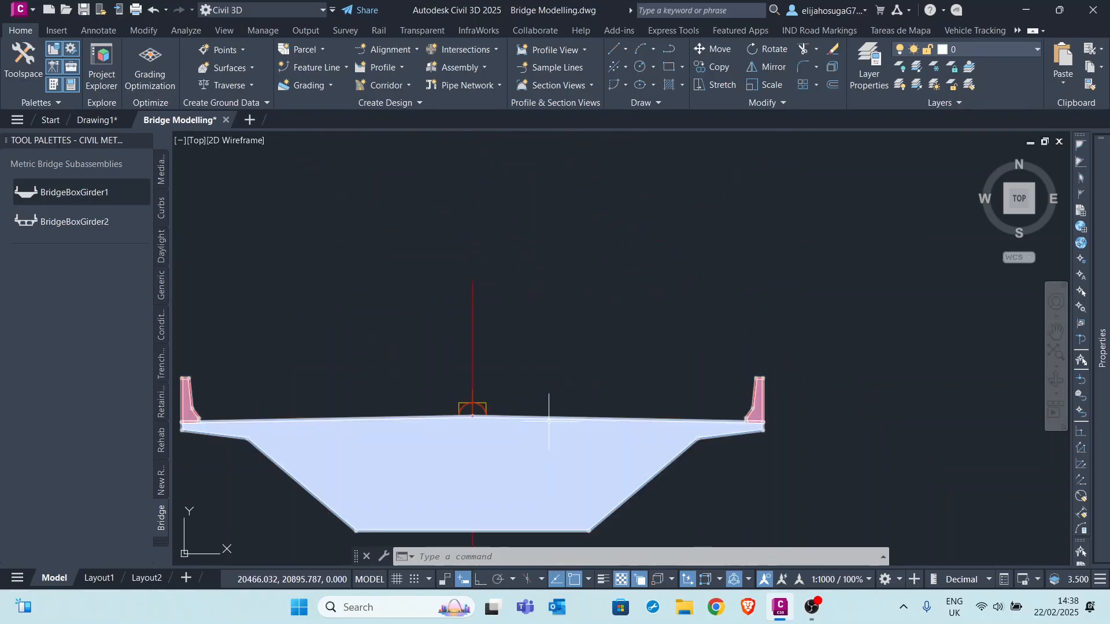
{"action": "left_click", "coordinate": [548, 422]}
{"action": "mouse_move", "coordinate": [1100, 404]}
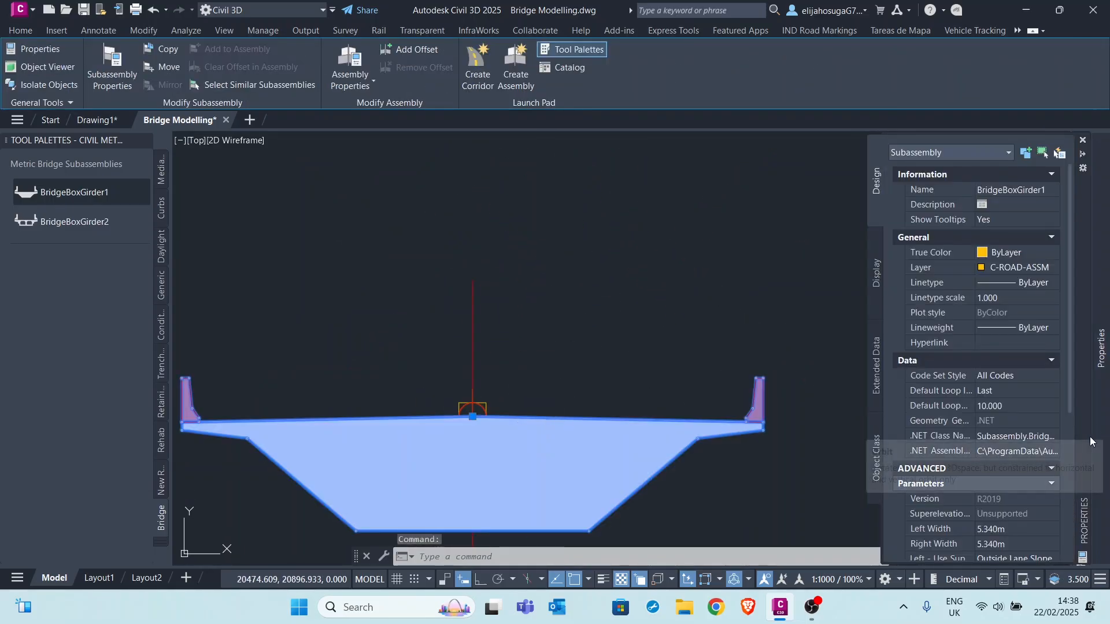
{"action": "scroll", "coordinate": [1005, 471], "scroll_direction": "down", "scroll_amount": 2}
{"action": "left_click", "coordinate": [999, 466]}
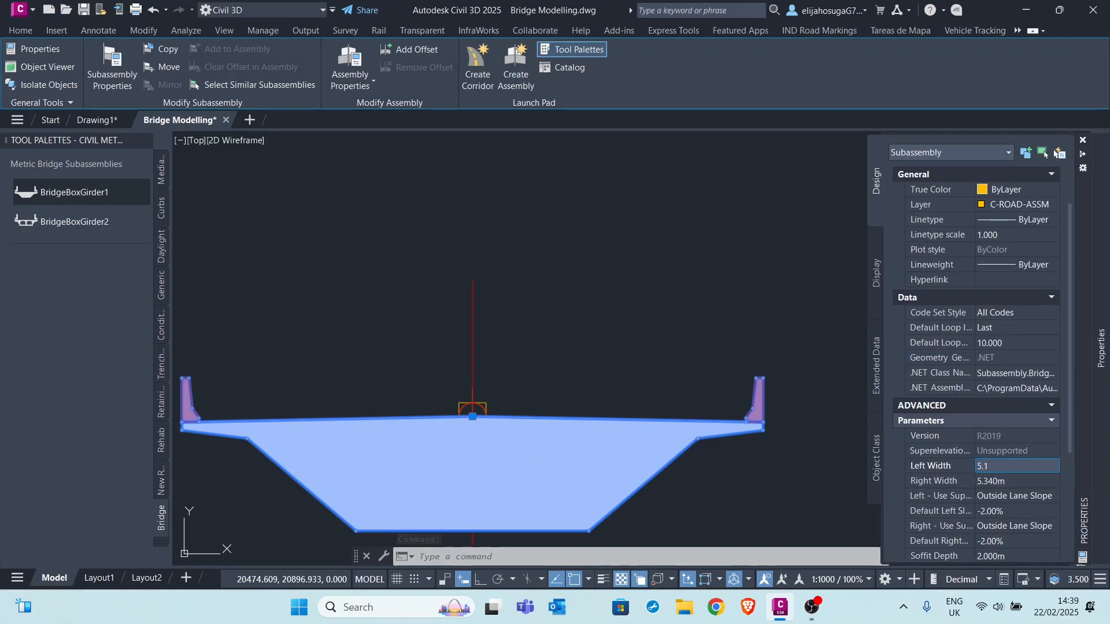
{"action": "type", "text": "5.1"}
{"action": "left_click", "coordinate": [990, 482]}
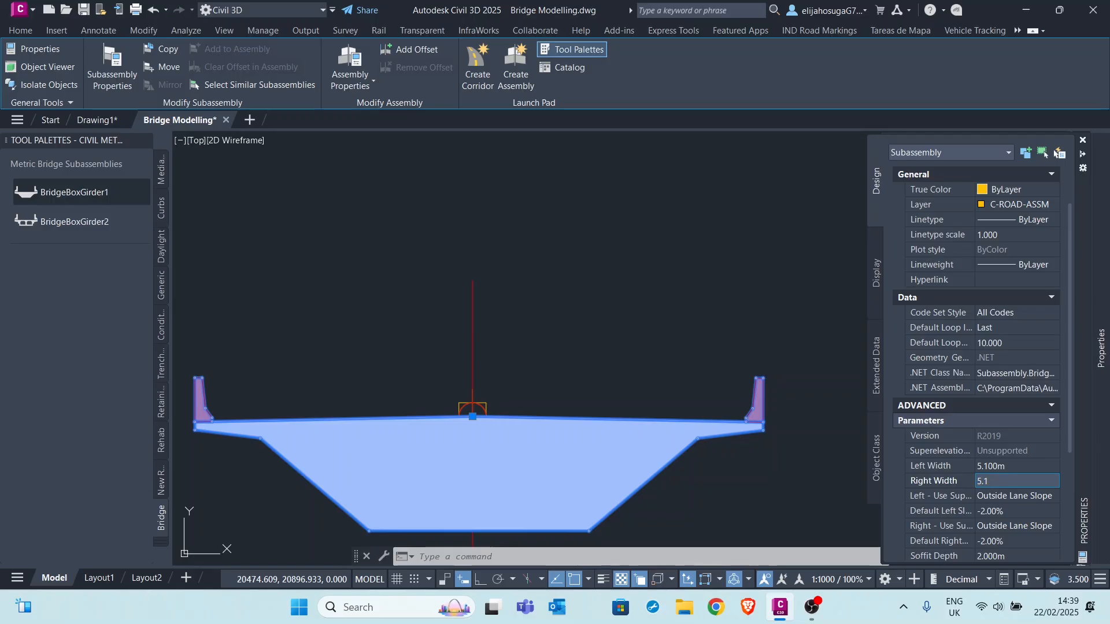
Set the box girder's soffit depth to 0.6 m and deselect the subassembly
{"action": "scroll", "coordinate": [980, 520], "scroll_direction": "down", "scroll_amount": 3}
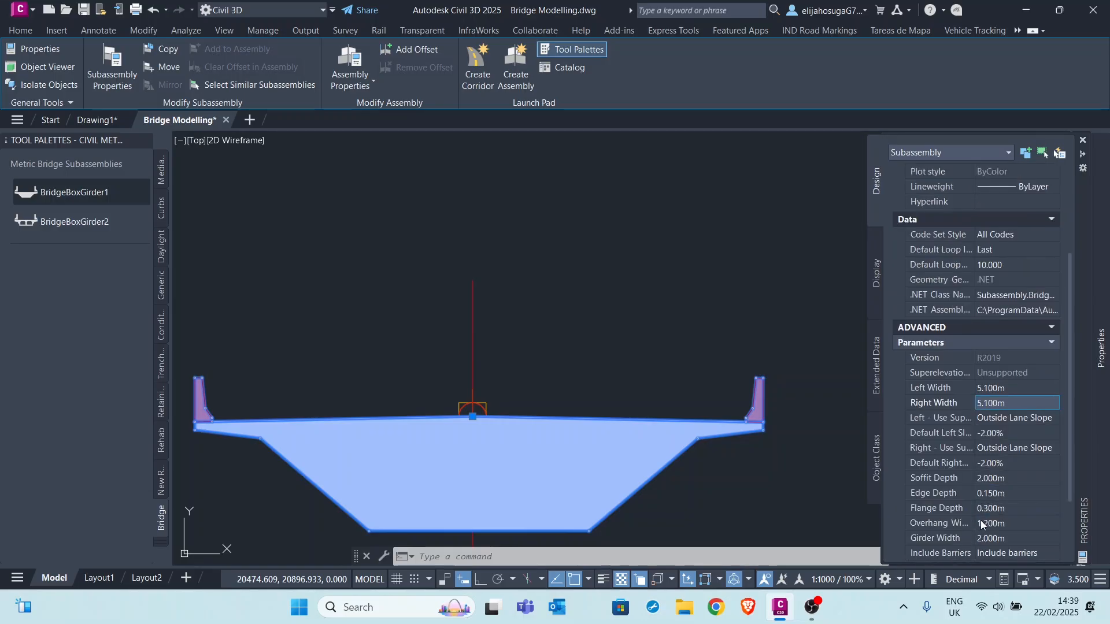
{"action": "left_click", "coordinate": [993, 478]}
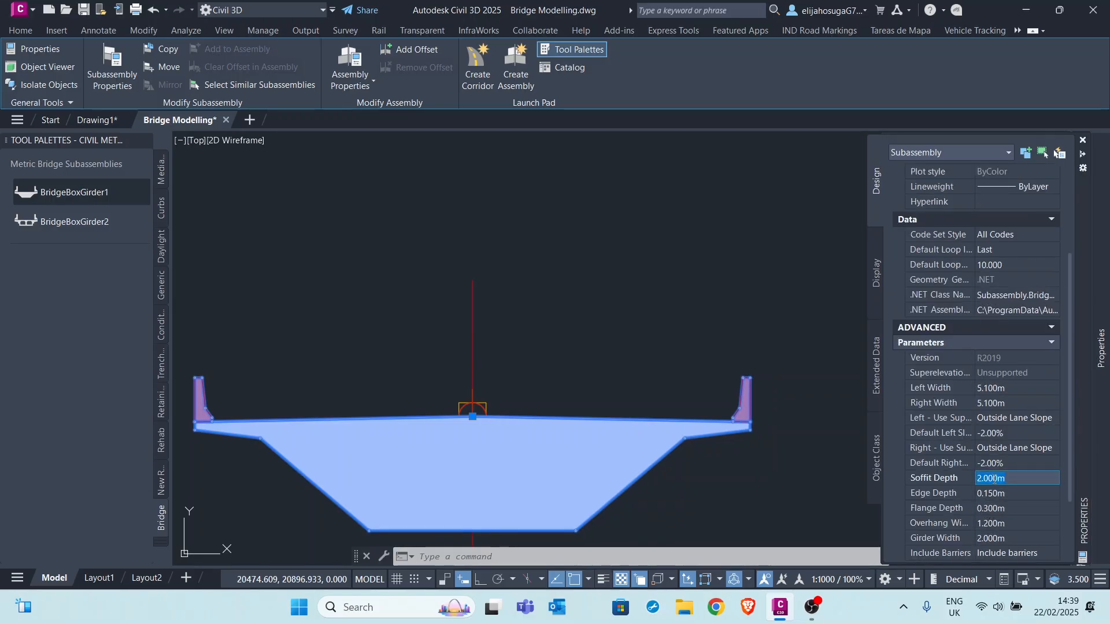
{"action": "type", "text": "0.6"}
{"action": "key", "text": "Tab"}
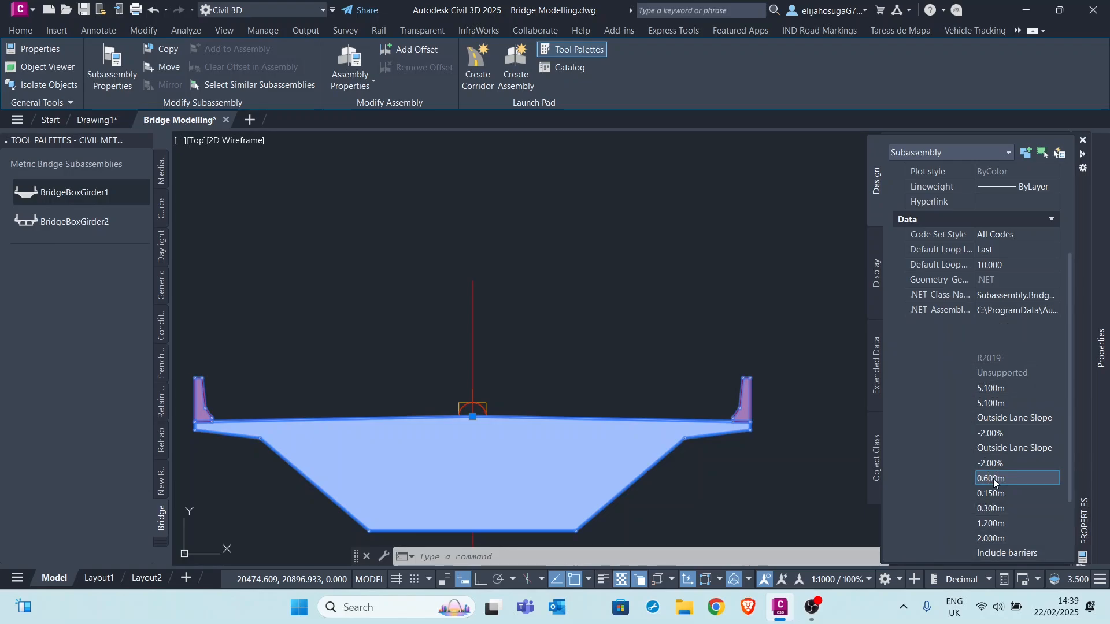
{"action": "scroll", "coordinate": [659, 318], "scroll_direction": "down", "scroll_amount": 4}
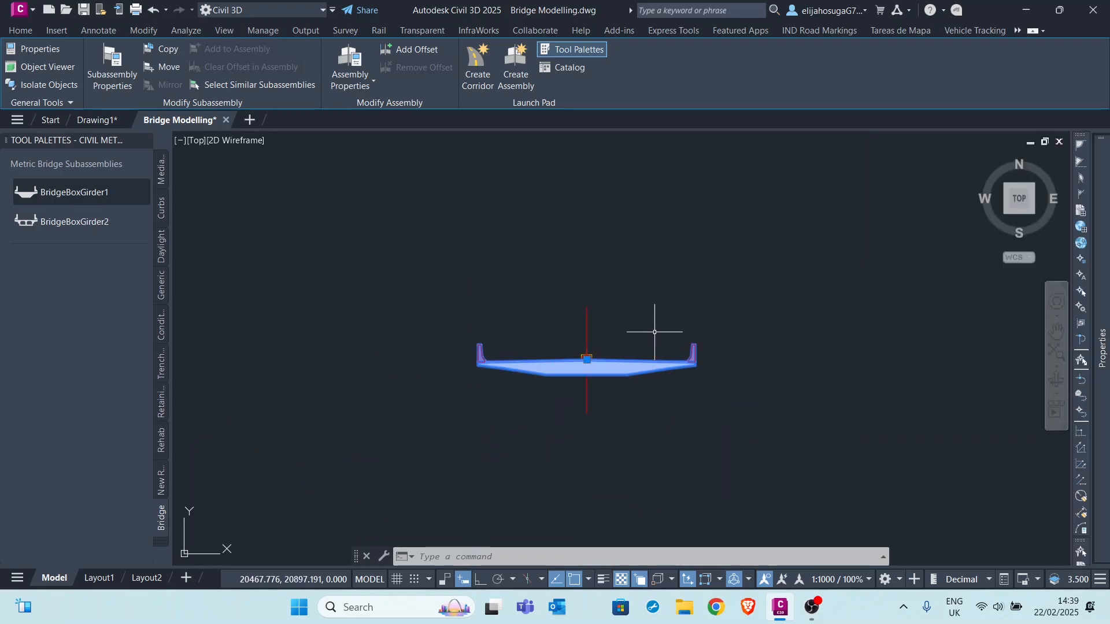
{"action": "key", "text": "Escape"}
Compare the resized box girder section with the Primary Road assembly above it
{"action": "scroll", "coordinate": [532, 327], "scroll_direction": "down", "scroll_amount": 4}
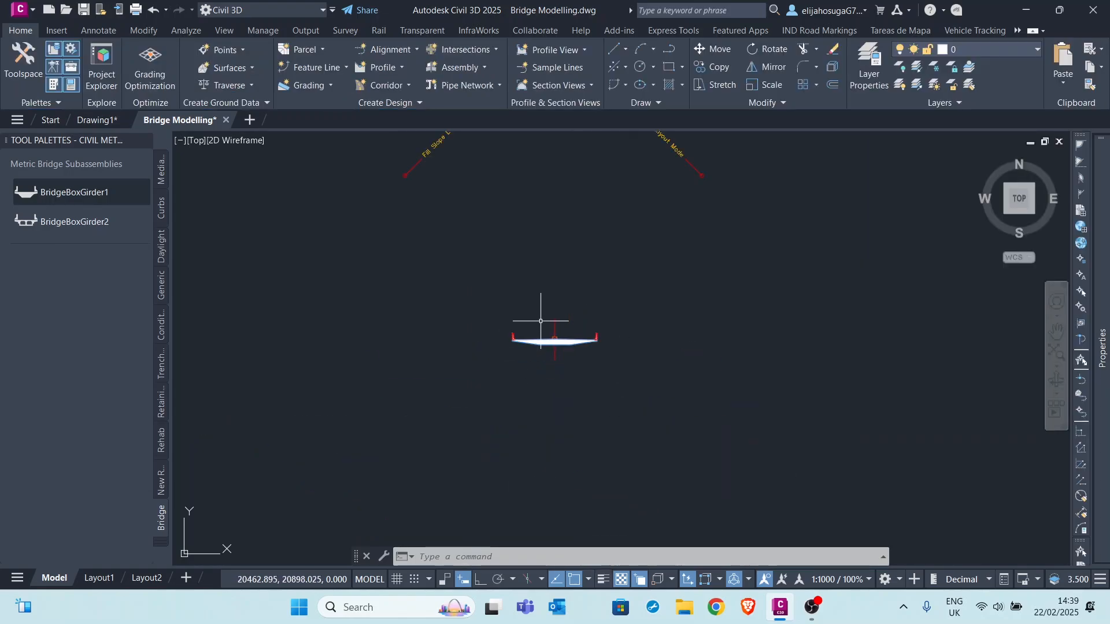
{"action": "middle_click_drag", "start_coordinate": [585, 318], "coordinate": [614, 399]}
{"action": "scroll", "coordinate": [578, 226], "scroll_direction": "up", "scroll_amount": 5}
{"action": "scroll", "coordinate": [634, 310], "scroll_direction": "down", "scroll_amount": 10}
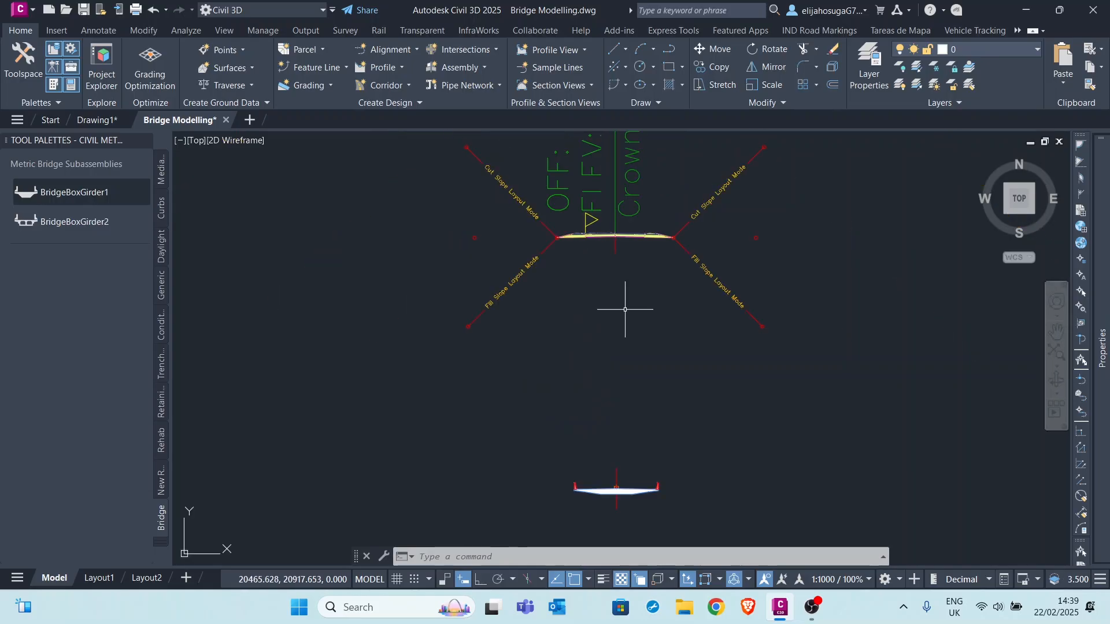
{"action": "scroll", "coordinate": [621, 347], "scroll_direction": "up", "scroll_amount": 7}
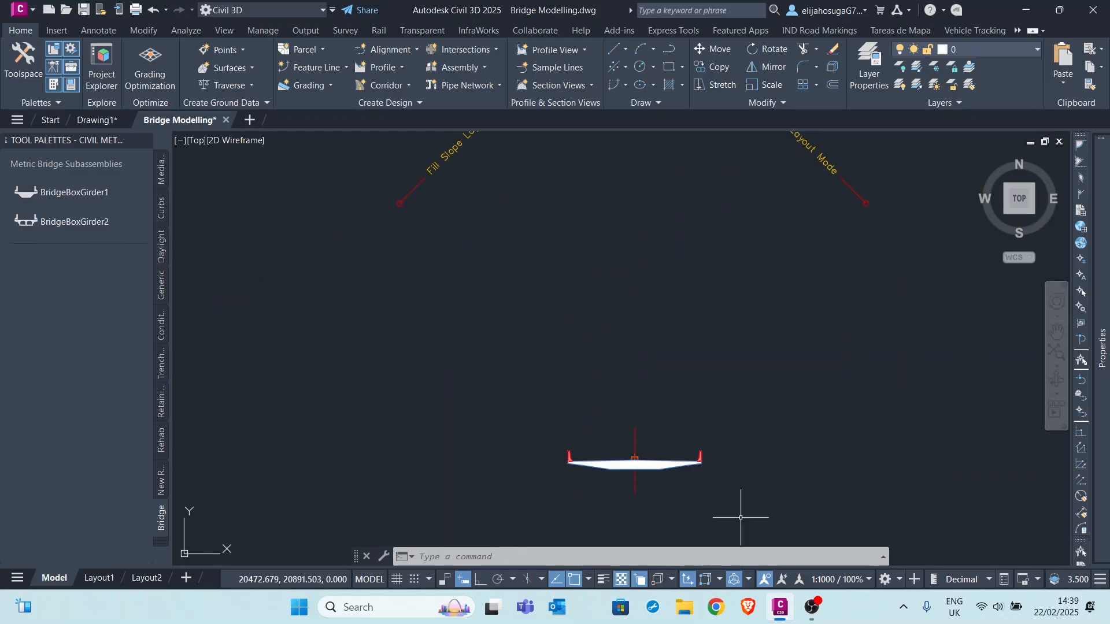
{"action": "scroll", "coordinate": [719, 474], "scroll_direction": "up", "scroll_amount": 4}
{"action": "scroll", "coordinate": [660, 411], "scroll_direction": "down", "scroll_amount": 4}
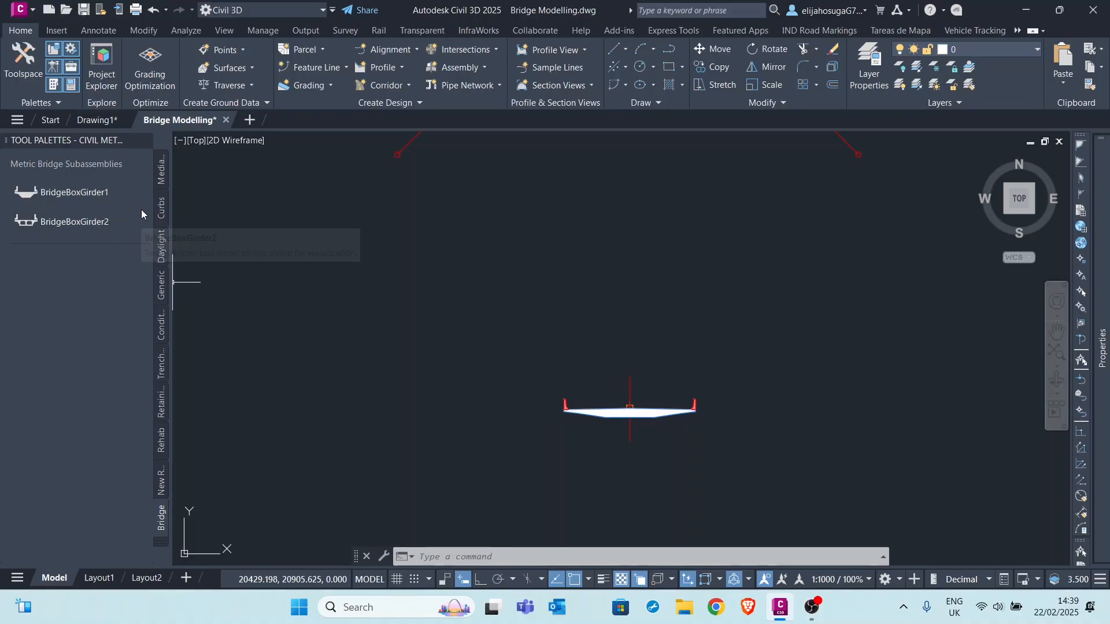
Attach a right-hand CrownedLane subassembly to the centre marker point on top of the box girder
{"action": "left_click", "coordinate": [159, 544]}
{"action": "left_click", "coordinate": [218, 344]}
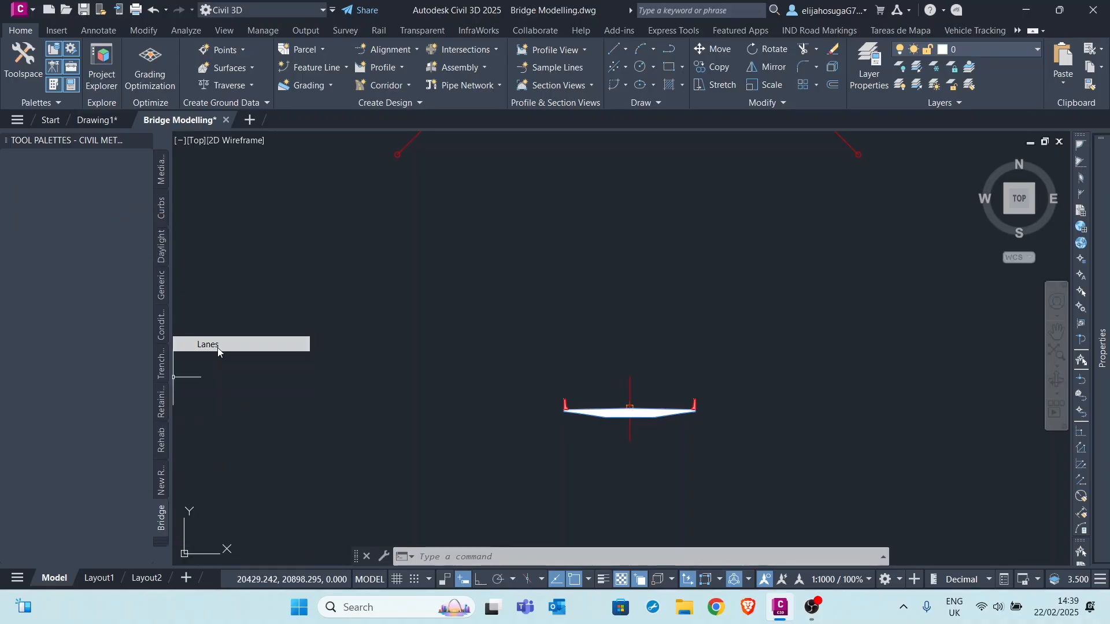
{"action": "left_click", "coordinate": [118, 222]}
{"action": "scroll", "coordinate": [621, 428], "scroll_direction": "up", "scroll_amount": 6}
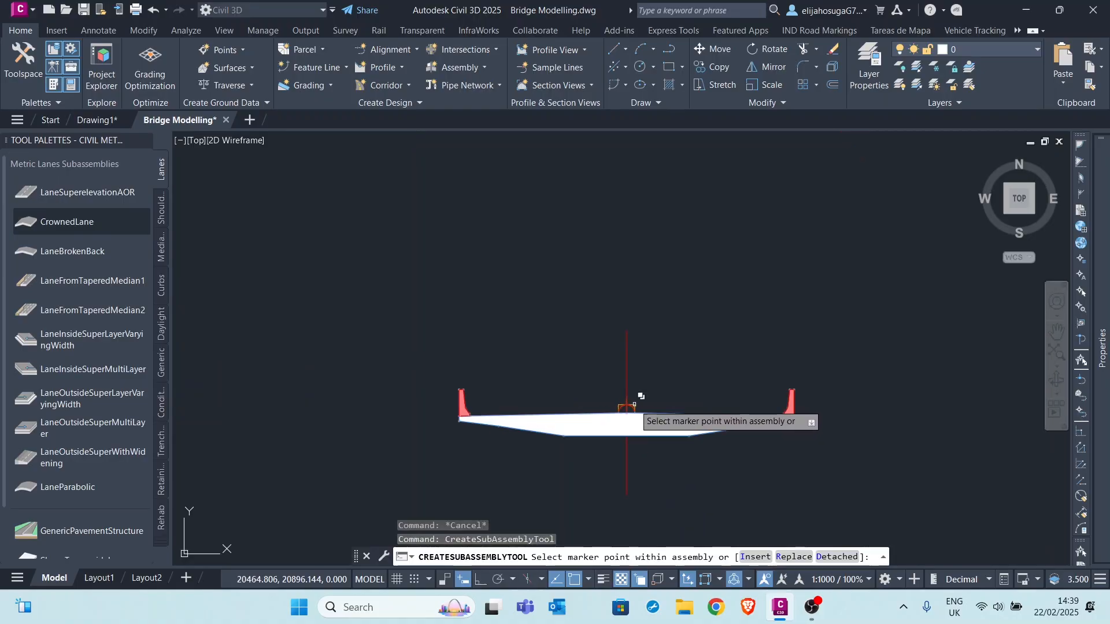
{"action": "scroll", "coordinate": [622, 424], "scroll_direction": "up", "scroll_amount": 2}
{"action": "scroll", "coordinate": [596, 324], "scroll_direction": "up", "scroll_amount": 4}
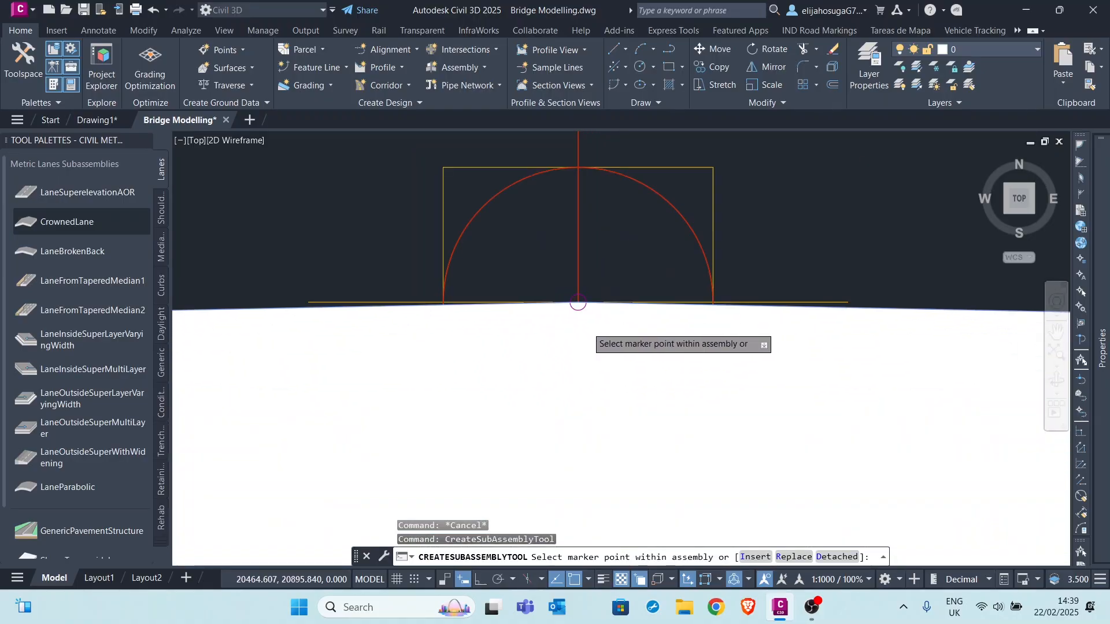
{"action": "left_click", "coordinate": [578, 301]}
{"action": "scroll", "coordinate": [578, 302], "scroll_direction": "down", "scroll_amount": 5}
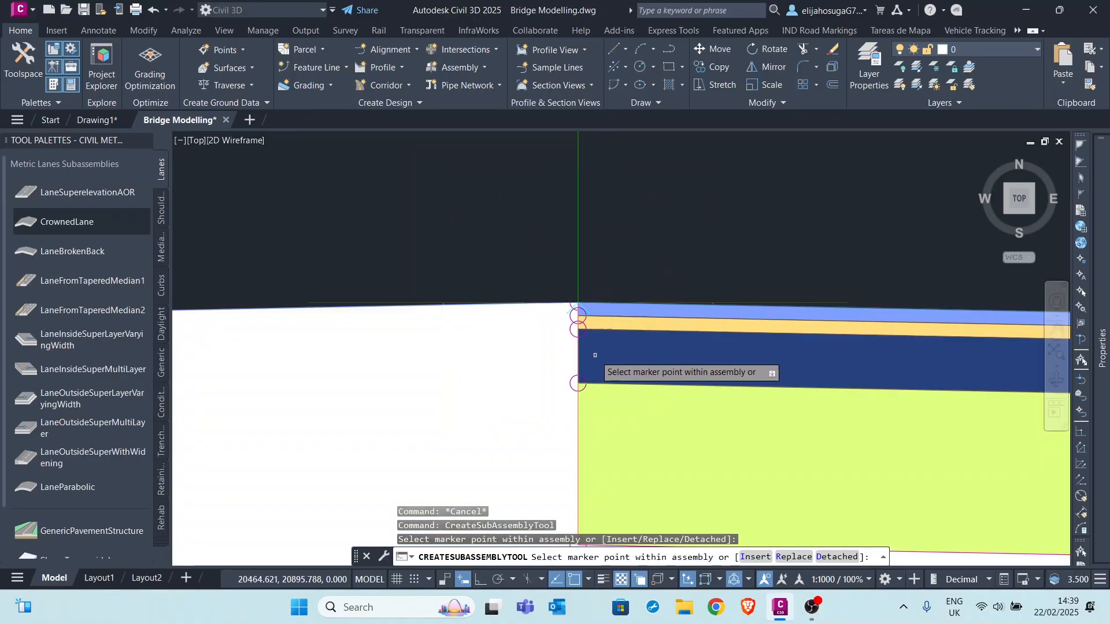
{"action": "scroll", "coordinate": [622, 232], "scroll_direction": "down", "scroll_amount": 2}
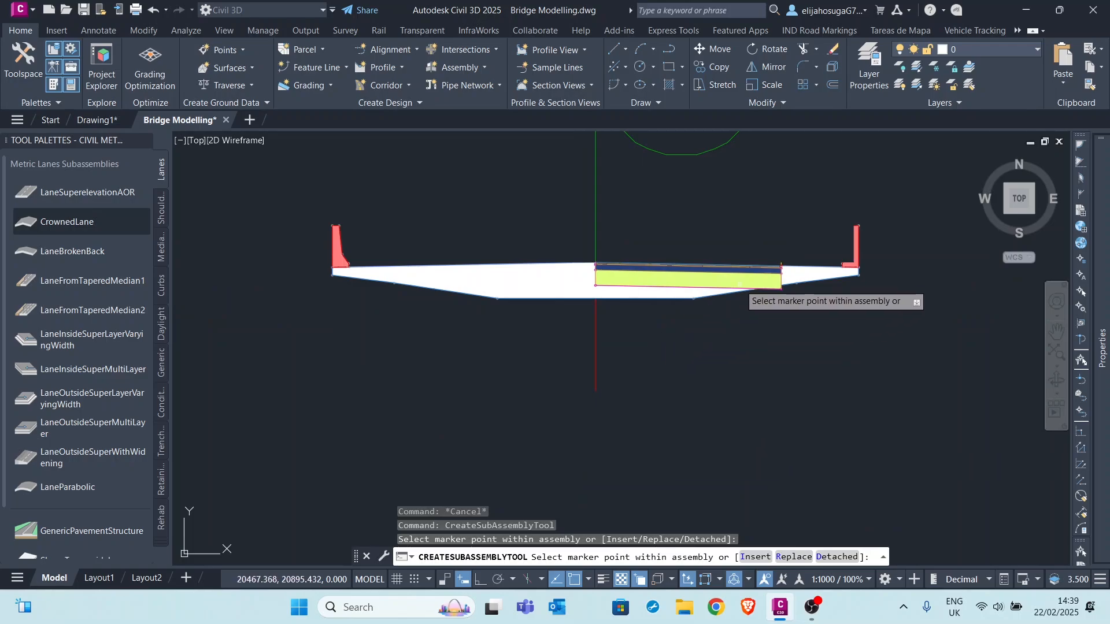
{"action": "key", "text": "Escape"}
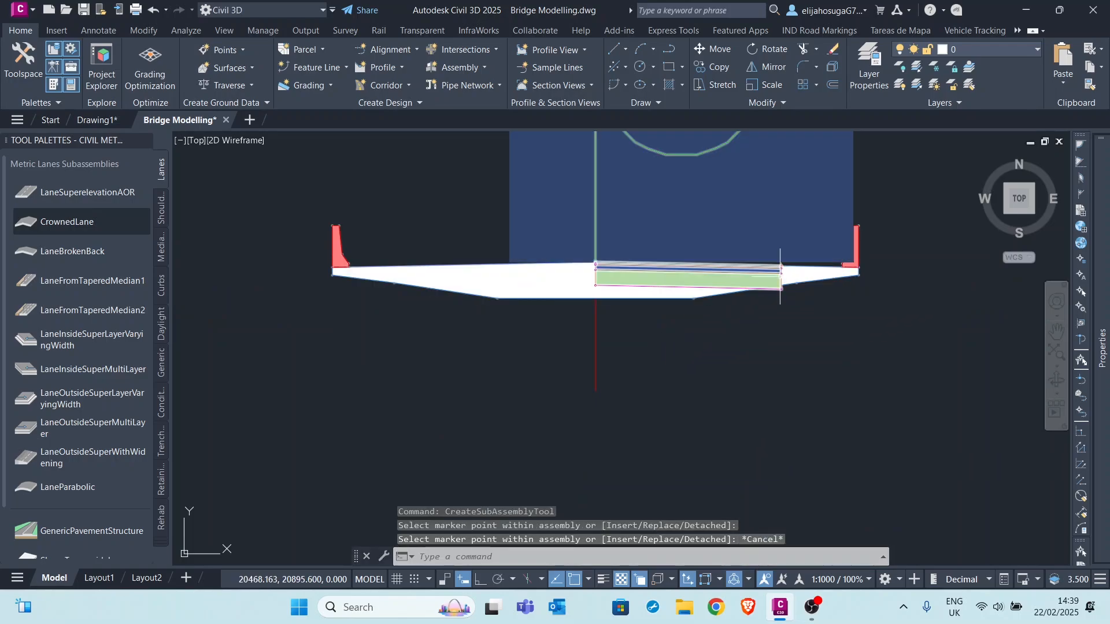
Set the width of the right-hand lane subassembly on the box girder to 5.1 m
{"action": "left_click", "coordinate": [778, 270]}
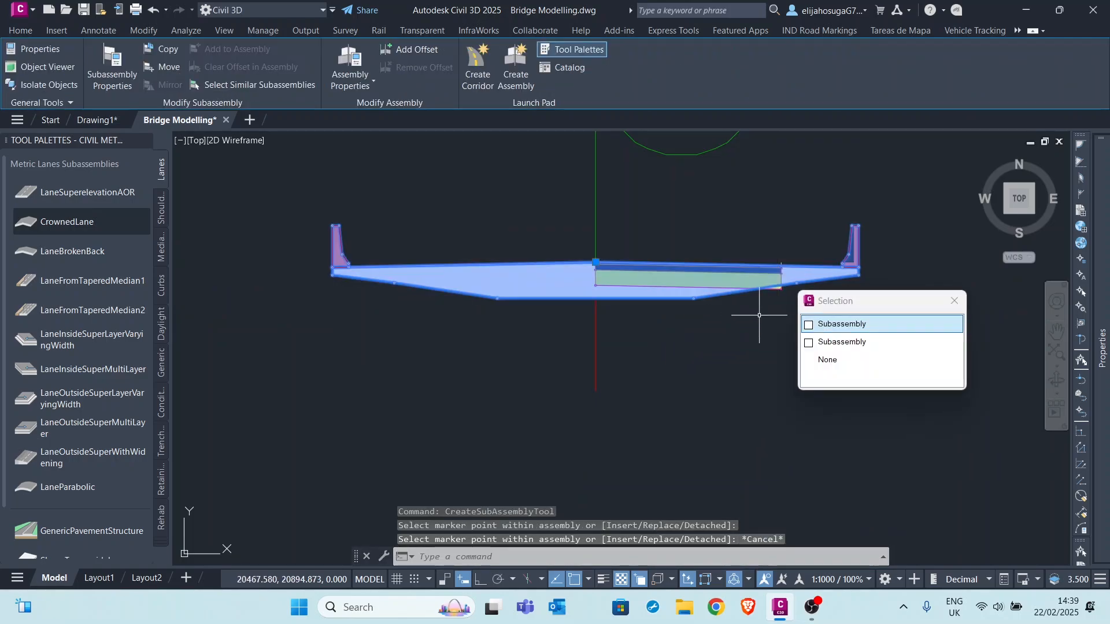
{"action": "left_click", "coordinate": [842, 325]}
{"action": "scroll", "coordinate": [670, 277], "scroll_direction": "down", "scroll_amount": 2}
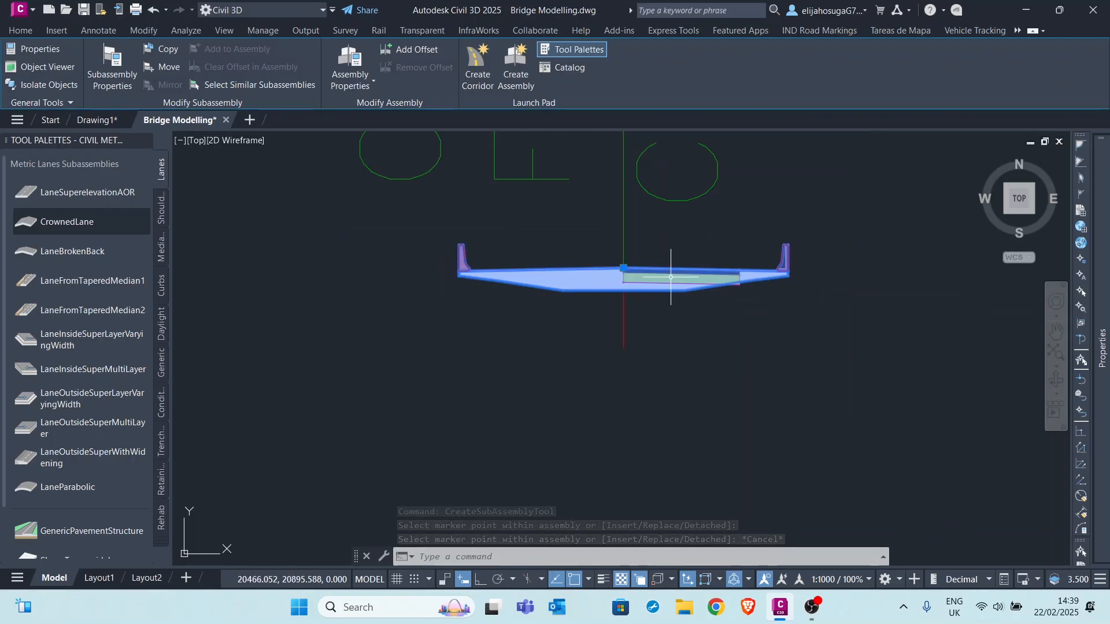
{"action": "scroll", "coordinate": [662, 295], "scroll_direction": "up", "scroll_amount": 5}
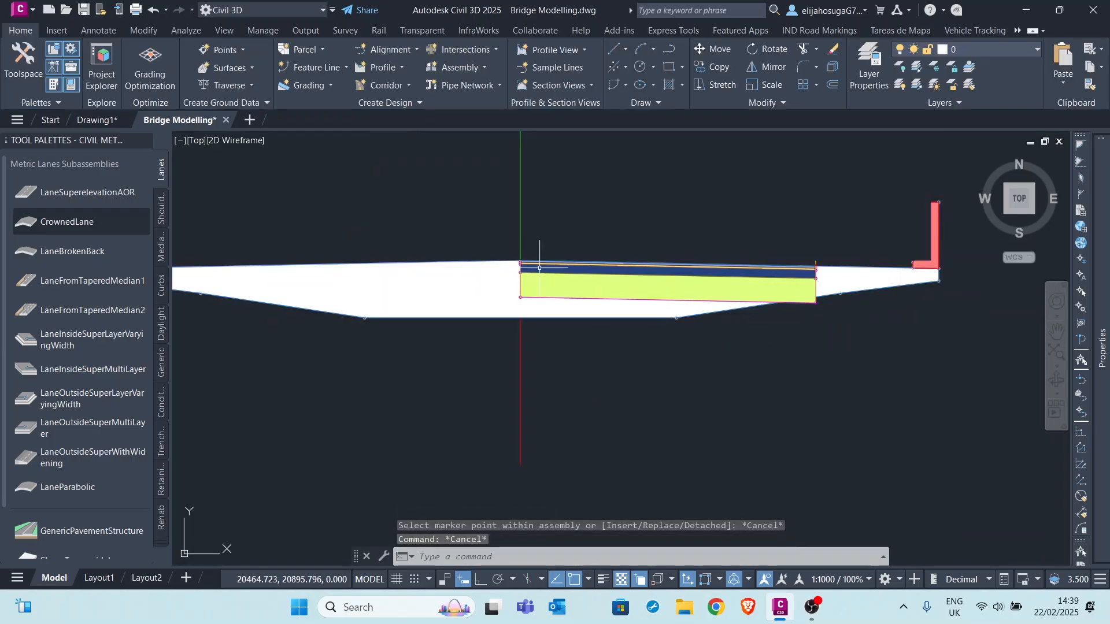
{"action": "key", "text": "Escape"}
{"action": "key", "text": "Escape"}
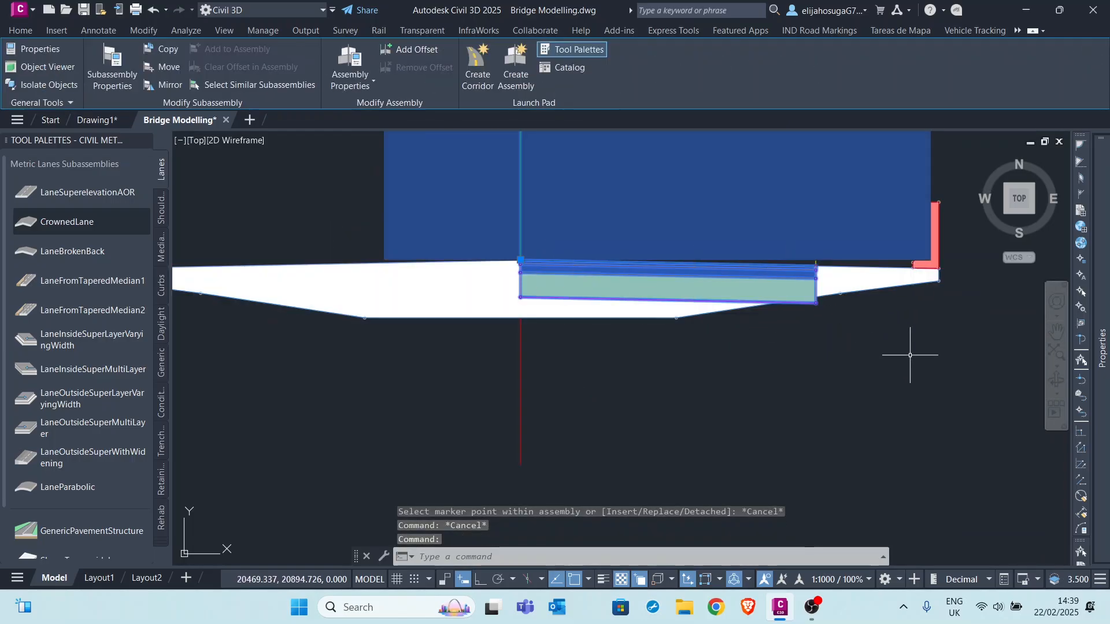
{"action": "scroll", "coordinate": [909, 355], "scroll_direction": "down", "scroll_amount": 2}
{"action": "mouse_move", "coordinate": [1101, 346]}
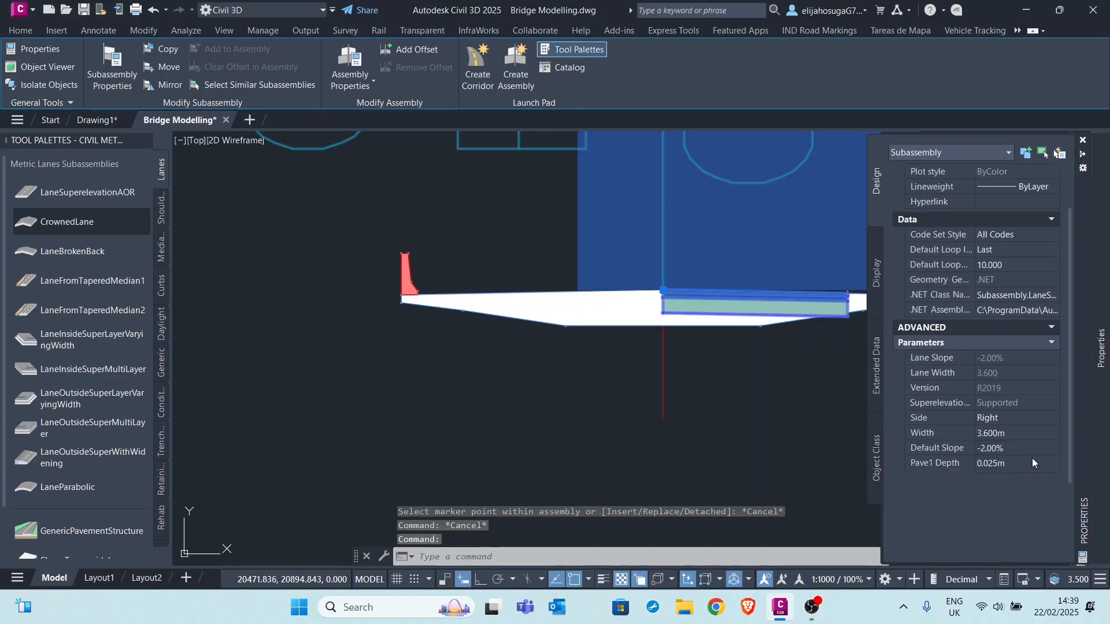
{"action": "left_click", "coordinate": [994, 434]}
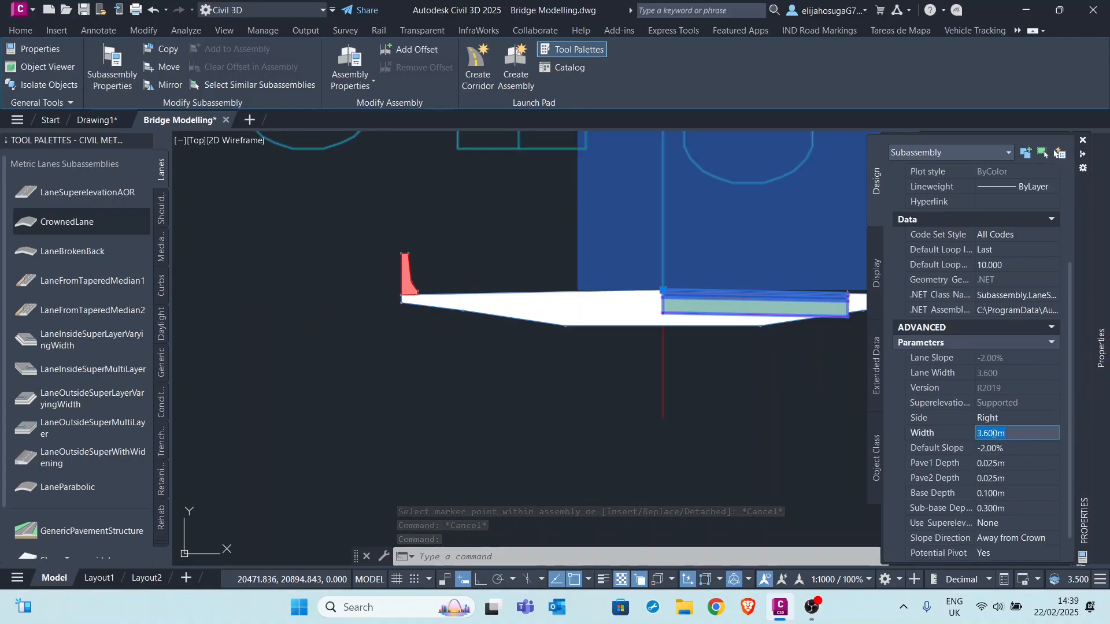
{"action": "type", "text": "5.1"}
{"action": "key", "text": "Tab"}
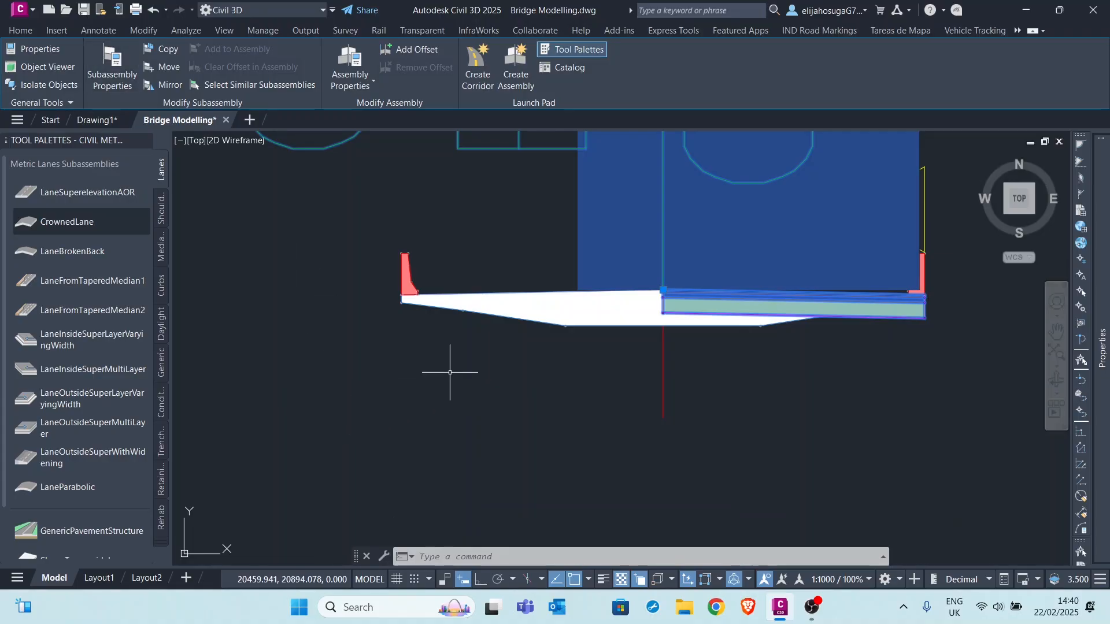
Set the right-hand lane's sub-base depth and base depth to 0 and deselect the lane
{"action": "mouse_move", "coordinate": [1105, 372]}
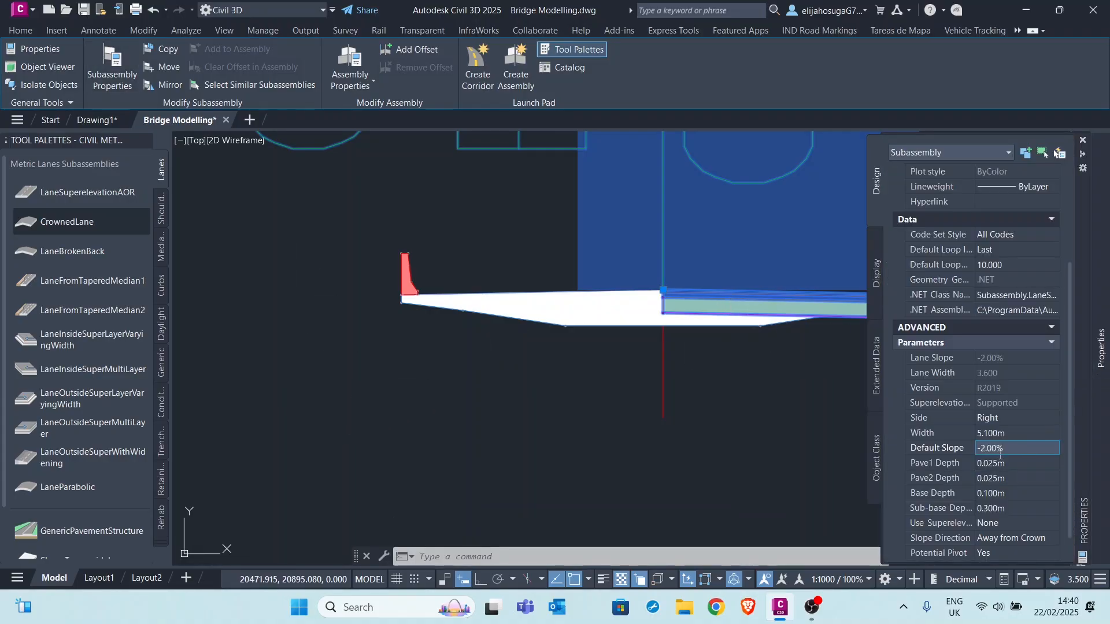
{"action": "scroll", "coordinate": [1000, 455], "scroll_direction": "down", "scroll_amount": 1}
{"action": "left_click", "coordinate": [991, 478]}
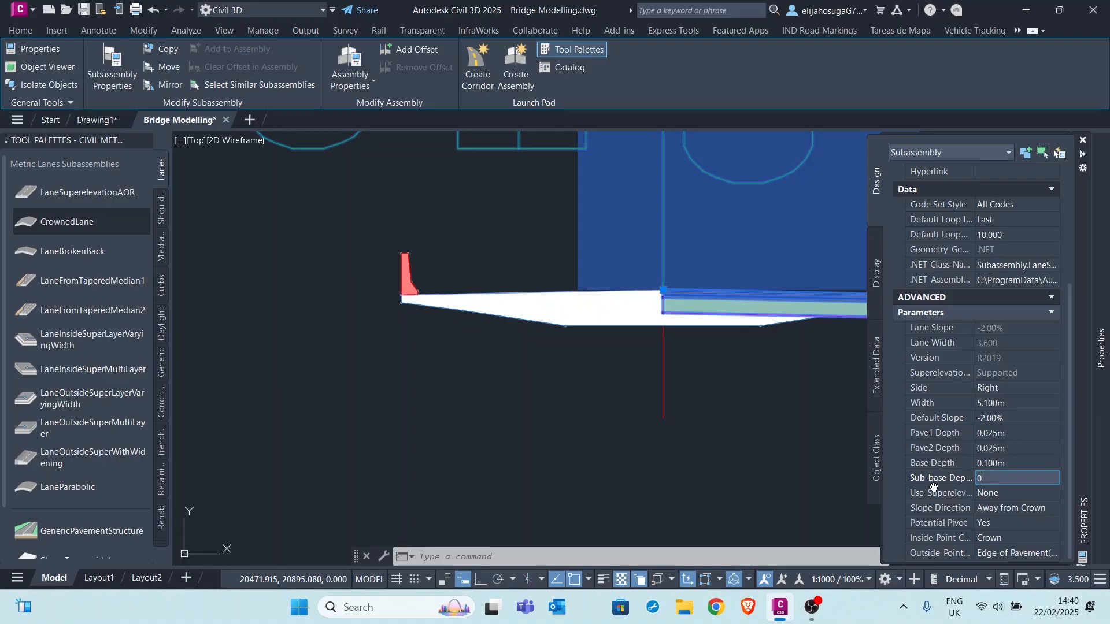
{"action": "left_click", "coordinate": [999, 463]}
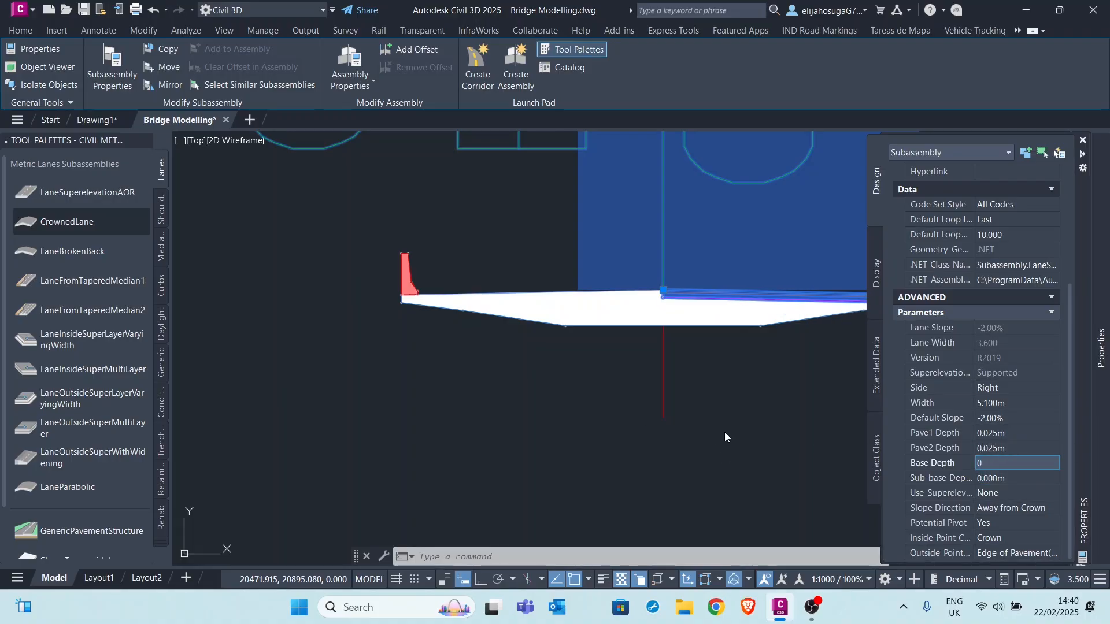
{"action": "key", "text": "Return"}
{"action": "scroll", "coordinate": [708, 353], "scroll_direction": "down", "scroll_amount": 4}
{"action": "scroll", "coordinate": [708, 354], "scroll_direction": "down", "scroll_amount": 8}
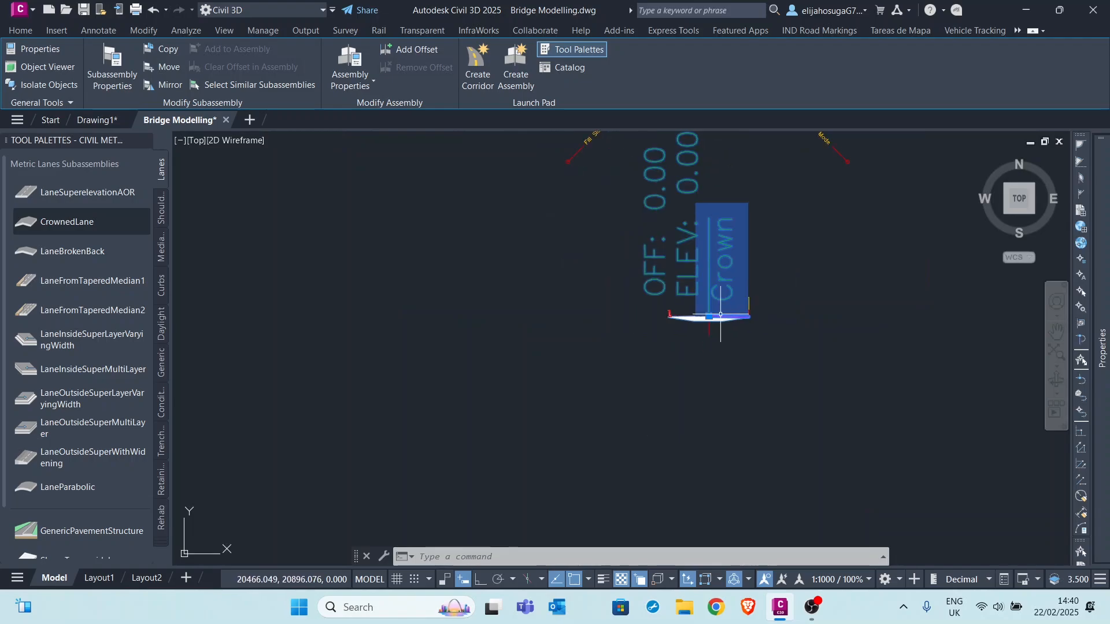
{"action": "key", "text": "Escape"}
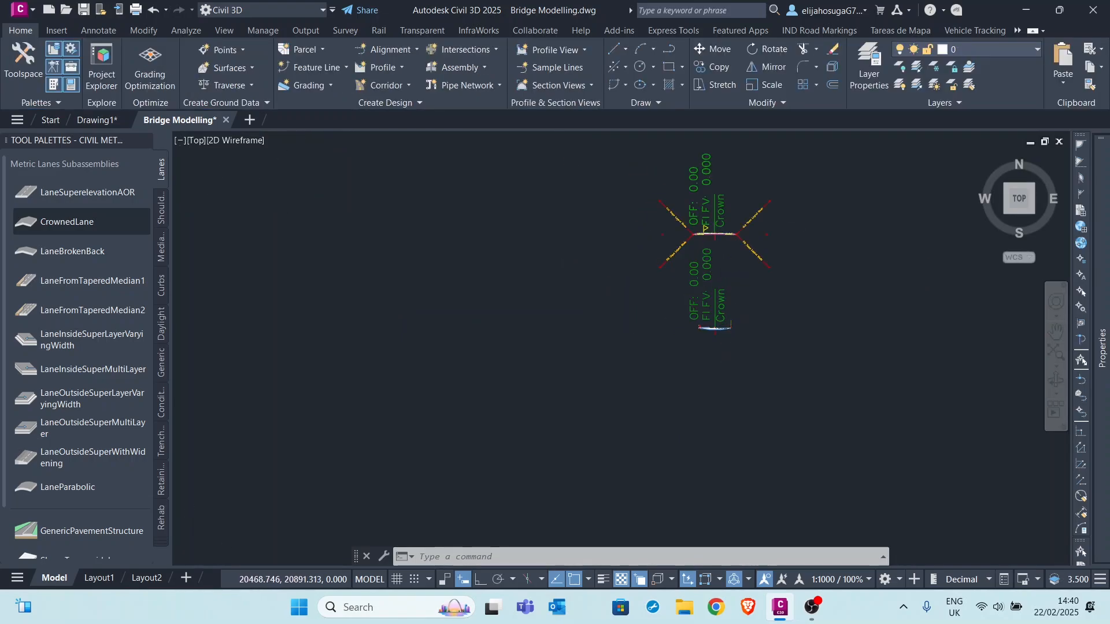
Mirror the right-hand CrownedLane on the box girder to the left side, using the Bridge assembly's centre marker point
{"action": "scroll", "coordinate": [739, 332], "scroll_direction": "up", "scroll_amount": 10}
{"action": "scroll", "coordinate": [739, 331], "scroll_direction": "up", "scroll_amount": 4}
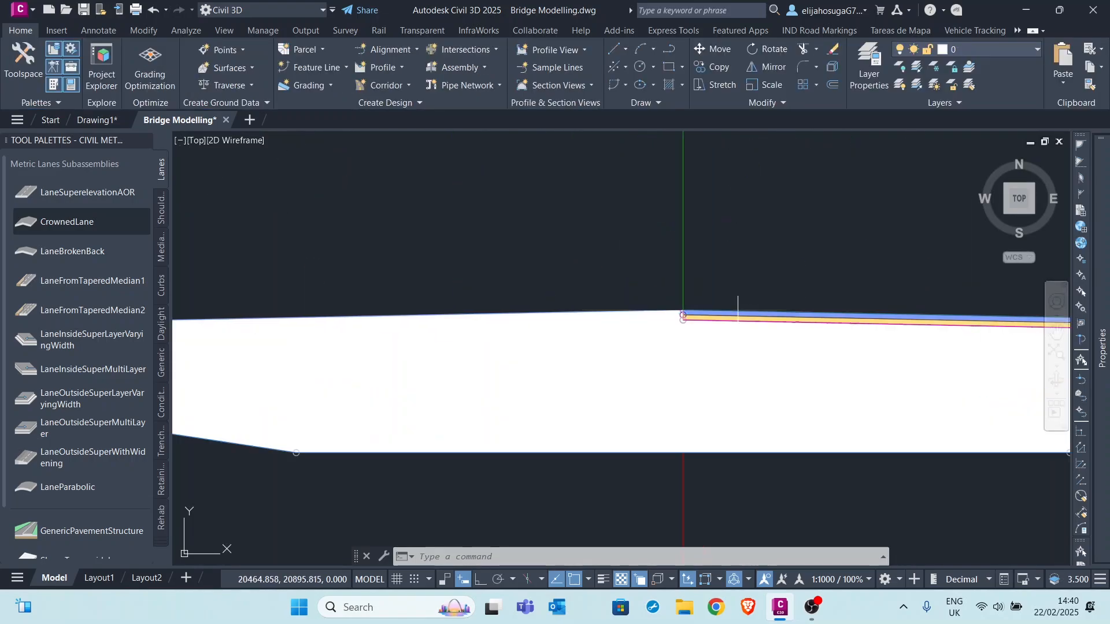
{"action": "scroll", "coordinate": [754, 319], "scroll_direction": "up", "scroll_amount": 5}
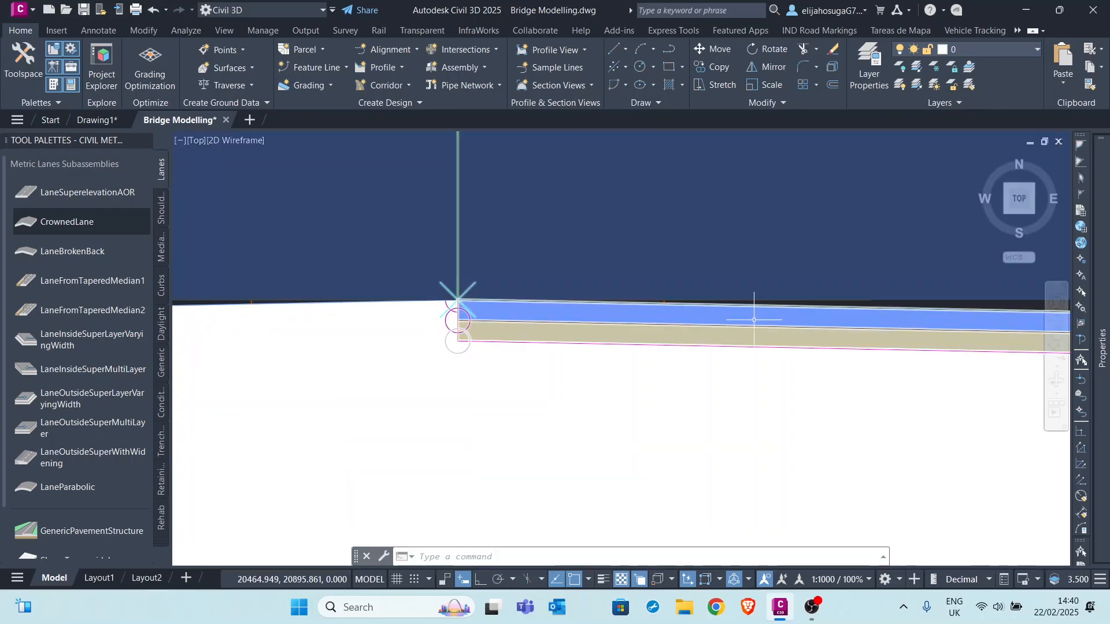
{"action": "left_click", "coordinate": [753, 321]}
{"action": "scroll", "coordinate": [646, 301], "scroll_direction": "down", "scroll_amount": 10}
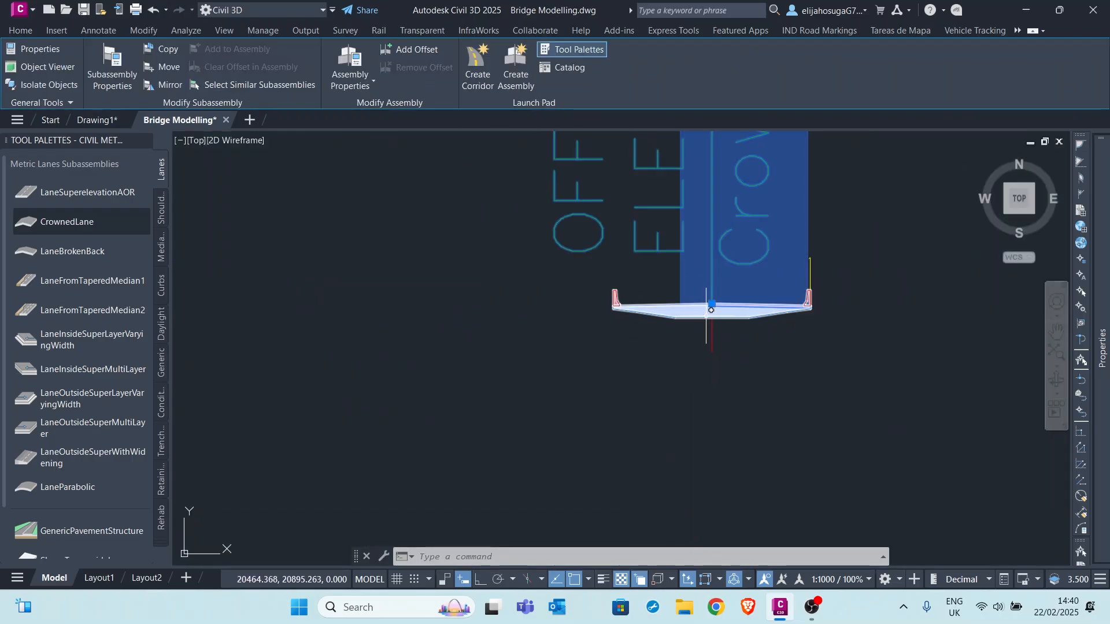
{"action": "left_click", "coordinate": [167, 84]}
{"action": "scroll", "coordinate": [673, 318], "scroll_direction": "up", "scroll_amount": 7}
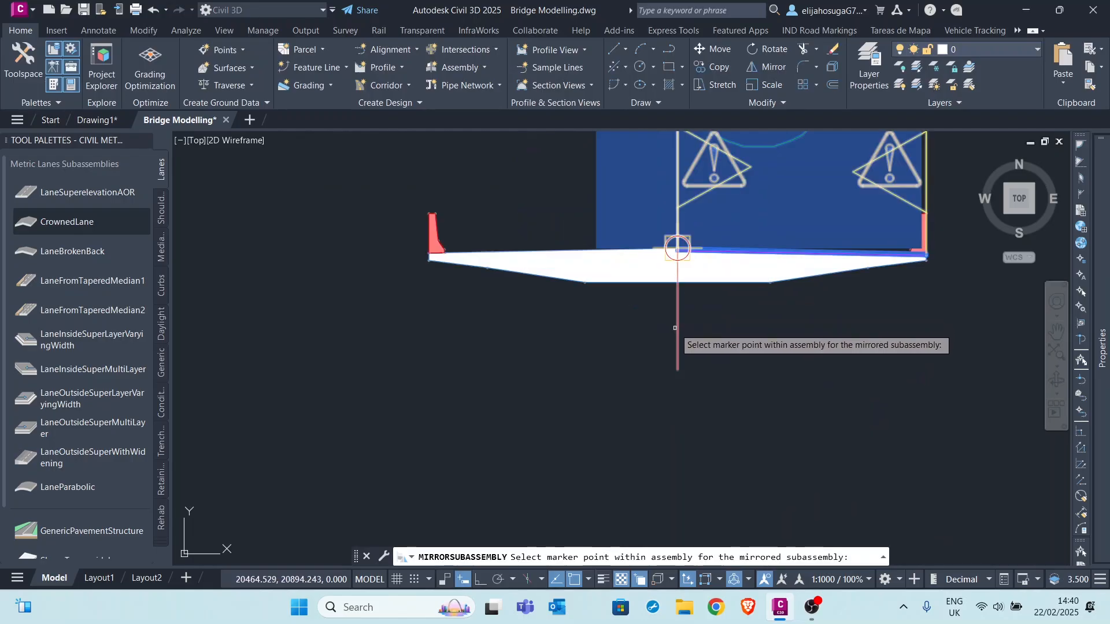
{"action": "left_click", "coordinate": [677, 333]}
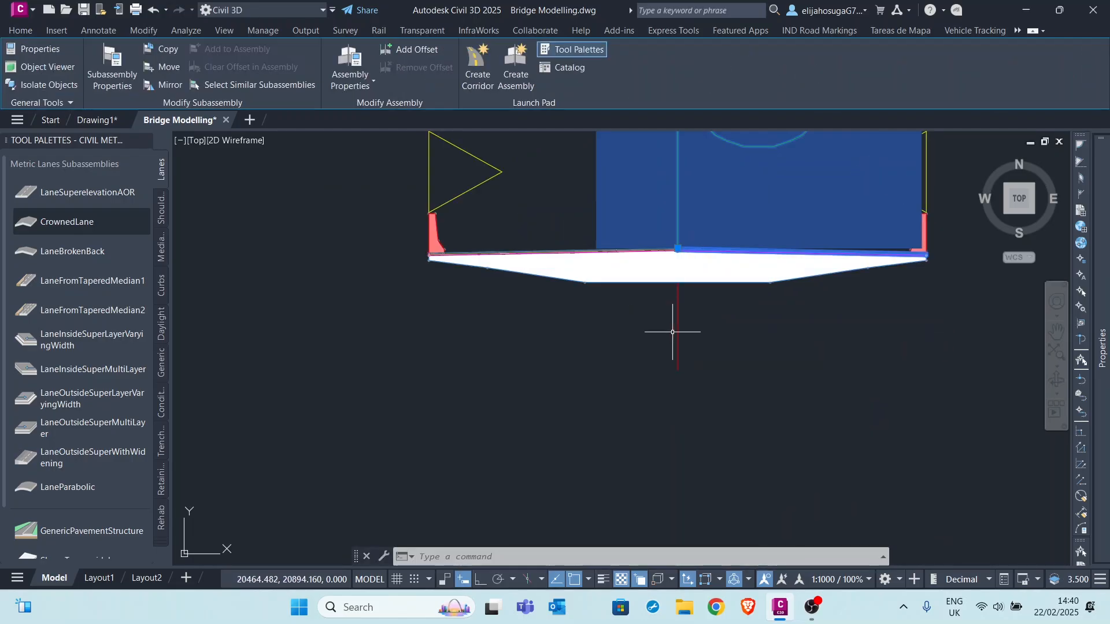
{"action": "scroll", "coordinate": [591, 376], "scroll_direction": "down", "scroll_amount": 7}
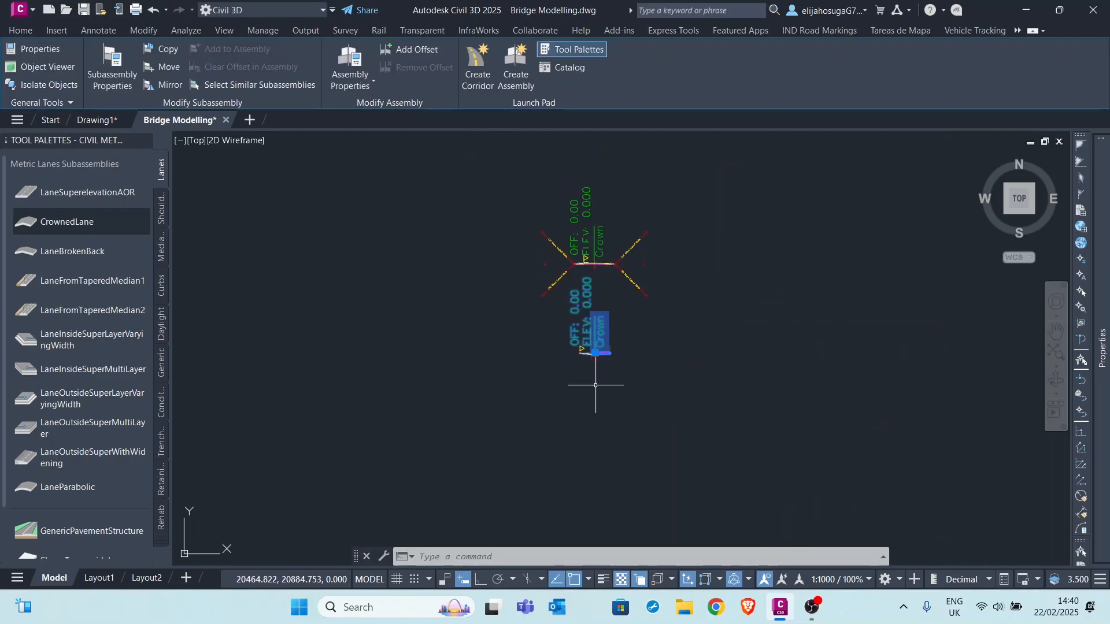
{"action": "key", "text": "Escape"}
Examine the Bridge assembly, the Primary Road assembly and the alignment stationing on the surface contours
{"action": "scroll", "coordinate": [595, 384], "scroll_direction": "up", "scroll_amount": 6}
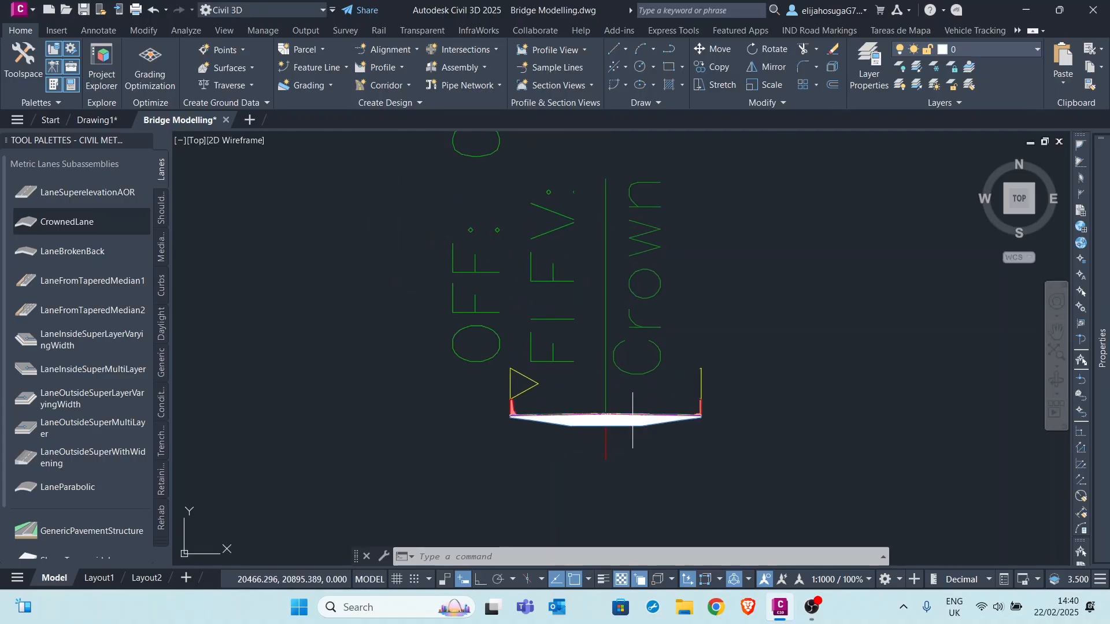
{"action": "scroll", "coordinate": [632, 421], "scroll_direction": "down", "scroll_amount": 4}
{"action": "scroll", "coordinate": [613, 370], "scroll_direction": "up", "scroll_amount": 6}
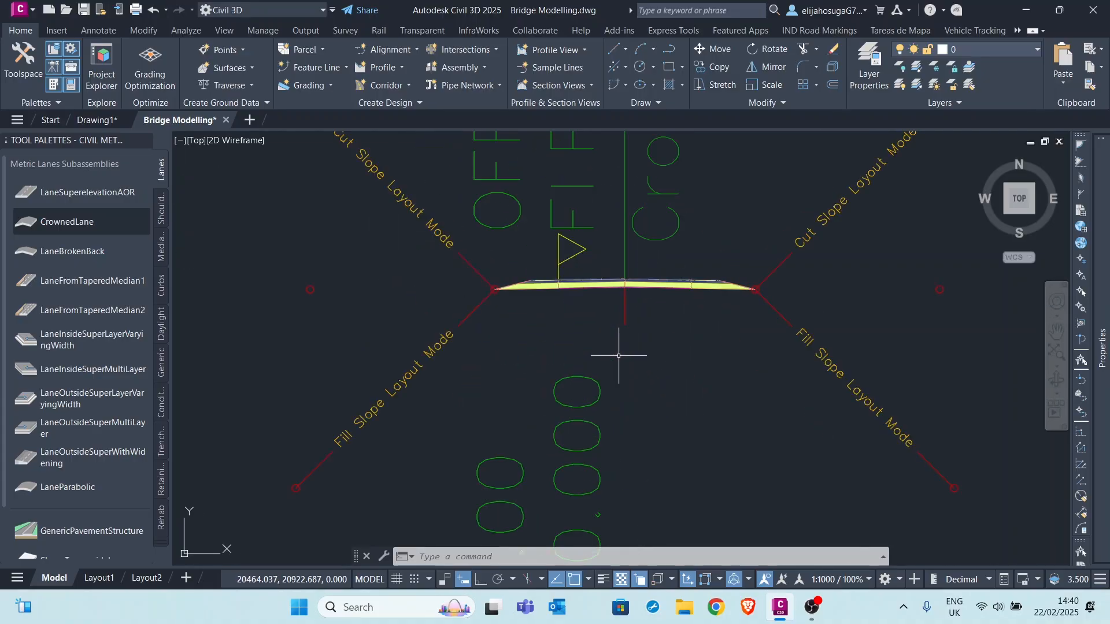
{"action": "scroll", "coordinate": [618, 355], "scroll_direction": "down", "scroll_amount": 6}
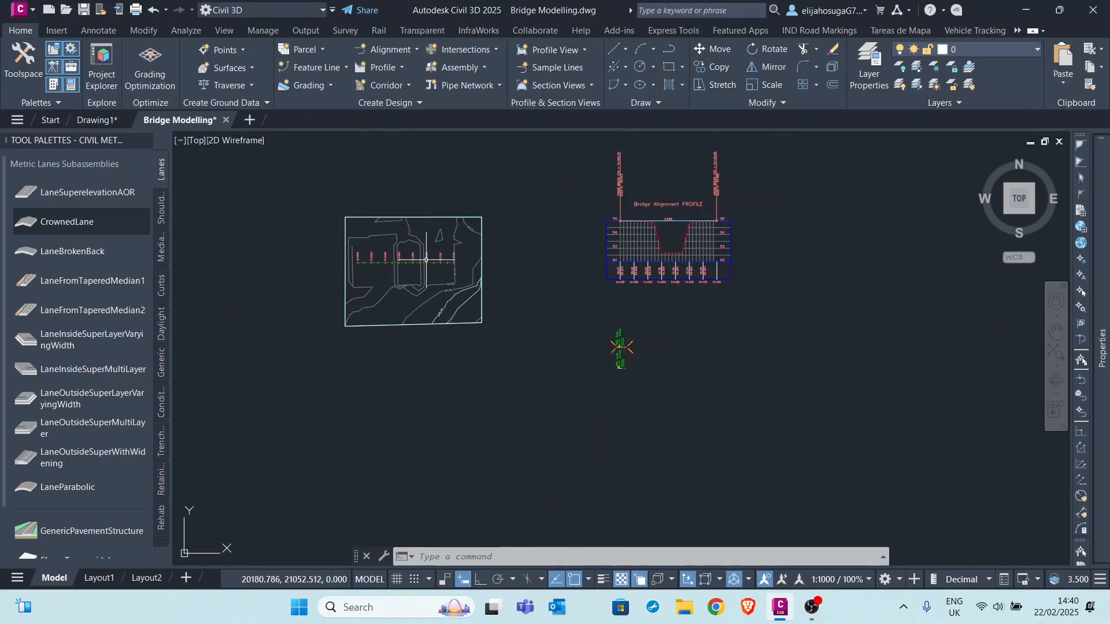
{"action": "scroll", "coordinate": [426, 260], "scroll_direction": "up", "scroll_amount": 8}
{"action": "scroll", "coordinate": [503, 302], "scroll_direction": "down", "scroll_amount": 6}
{"action": "scroll", "coordinate": [463, 266], "scroll_direction": "up", "scroll_amount": 4}
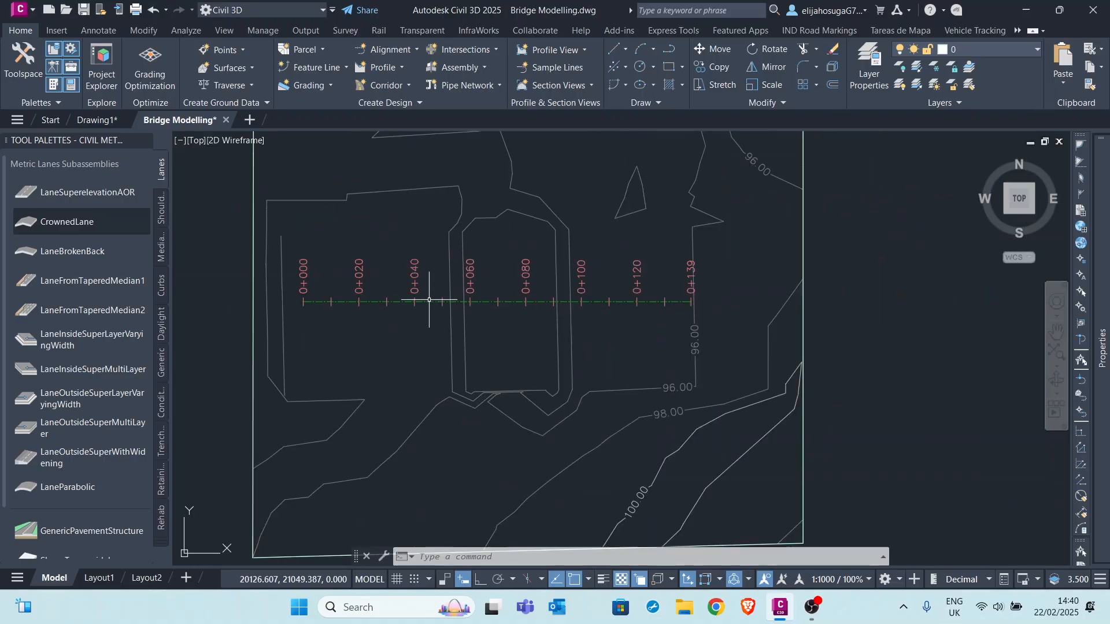
{"action": "scroll", "coordinate": [429, 299], "scroll_direction": "down", "scroll_amount": 4}
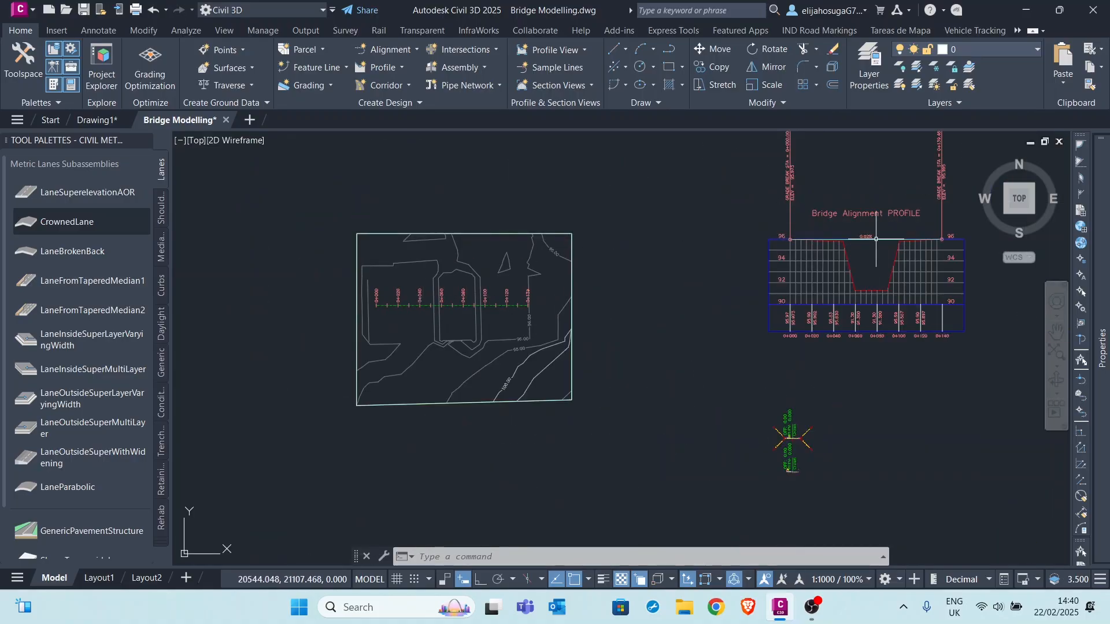
Examine the design profile across the ground dip in the profile view and compare it with the alignment in plan
{"action": "scroll", "coordinate": [876, 239], "scroll_direction": "up", "scroll_amount": 7}
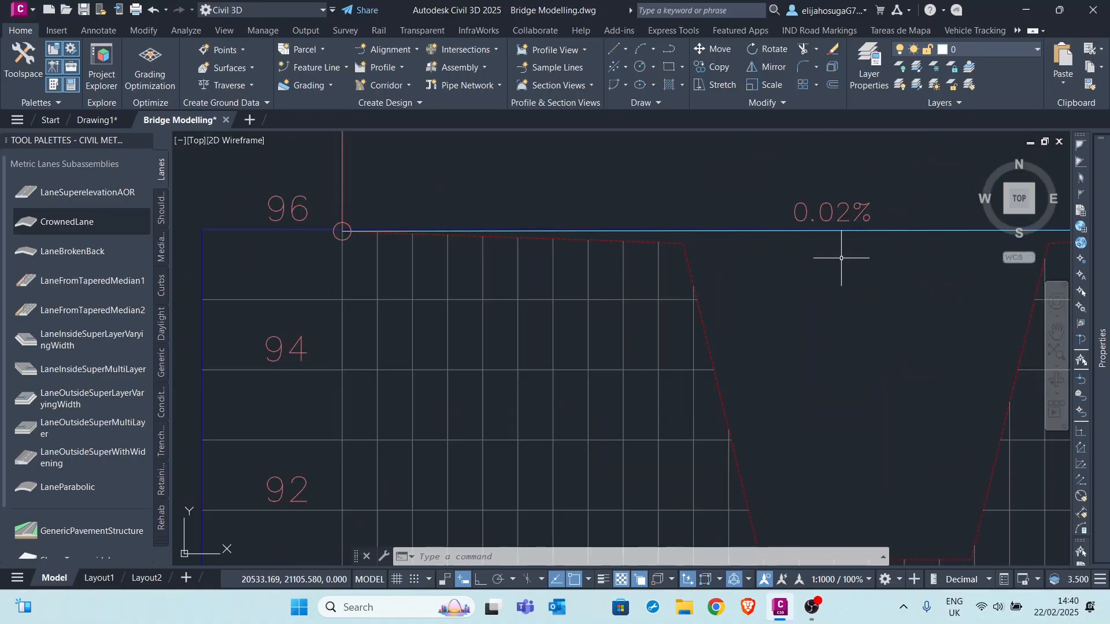
{"action": "scroll", "coordinate": [841, 258], "scroll_direction": "down", "scroll_amount": 6}
{"action": "scroll", "coordinate": [741, 238], "scroll_direction": "up", "scroll_amount": 6}
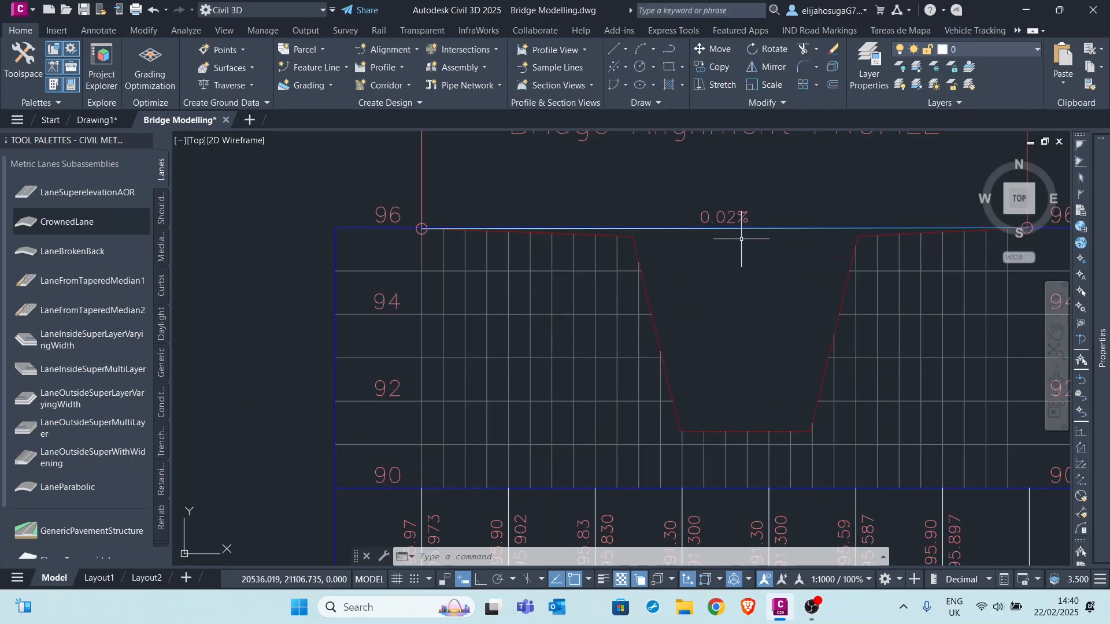
{"action": "left_click", "coordinate": [741, 230]}
{"action": "scroll", "coordinate": [701, 275], "scroll_direction": "down", "scroll_amount": 10}
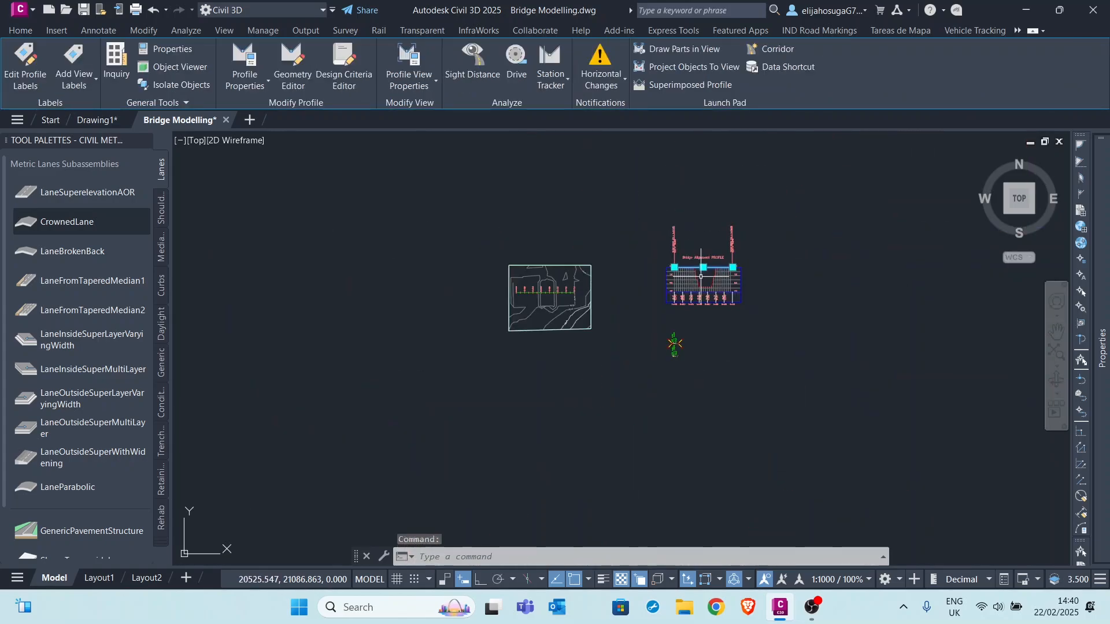
{"action": "scroll", "coordinate": [701, 277], "scroll_direction": "up", "scroll_amount": 4}
{"action": "scroll", "coordinate": [703, 274], "scroll_direction": "up", "scroll_amount": 4}
{"action": "scroll", "coordinate": [701, 270], "scroll_direction": "down", "scroll_amount": 10}
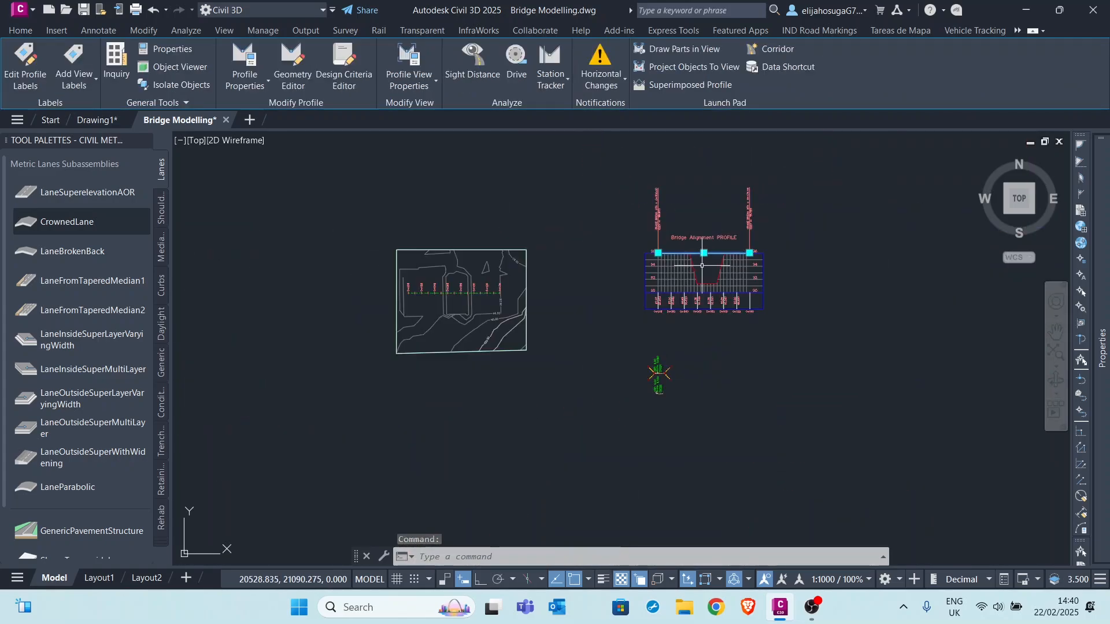
{"action": "scroll", "coordinate": [590, 271], "scroll_direction": "up", "scroll_amount": 8}
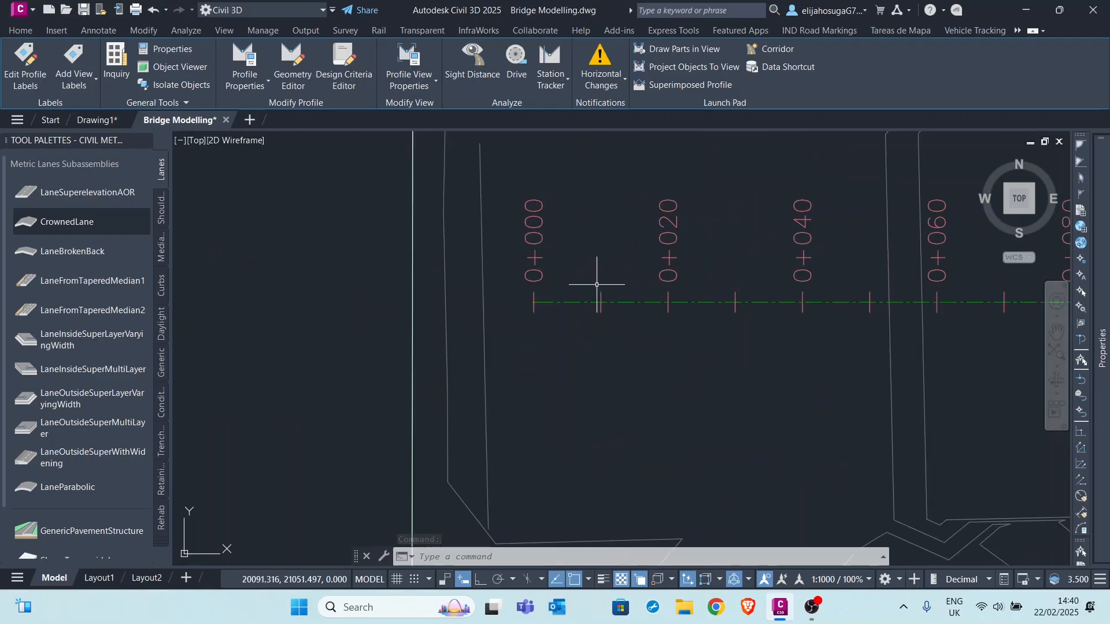
{"action": "scroll", "coordinate": [560, 287], "scroll_direction": "down", "scroll_amount": 6}
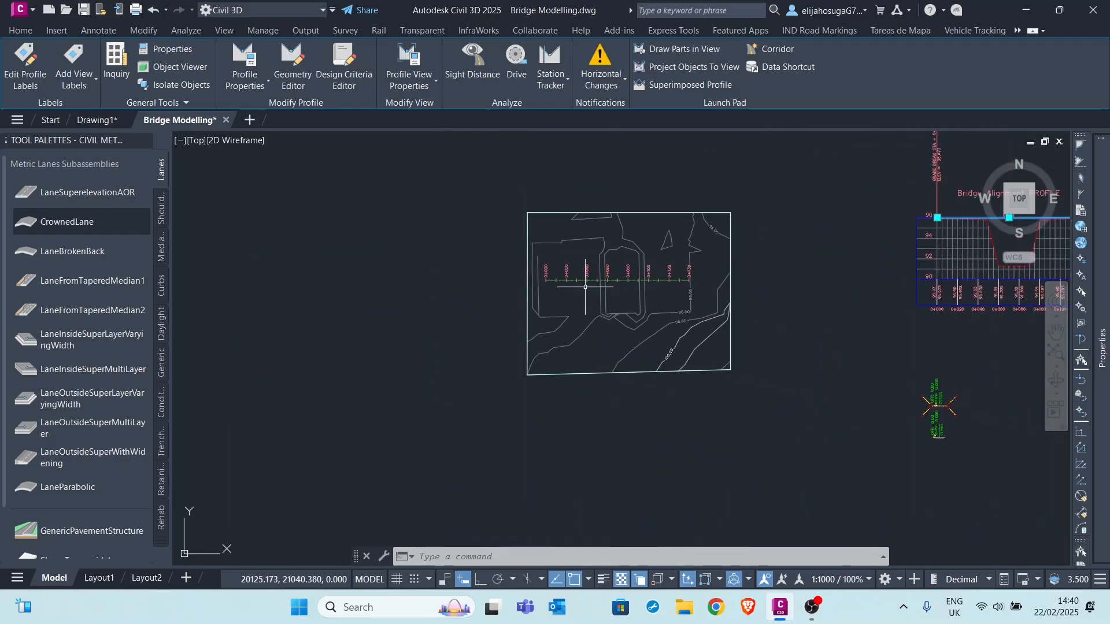
{"action": "scroll", "coordinate": [595, 301], "scroll_direction": "up", "scroll_amount": 7}
{"action": "scroll", "coordinate": [596, 300], "scroll_direction": "down", "scroll_amount": 8}
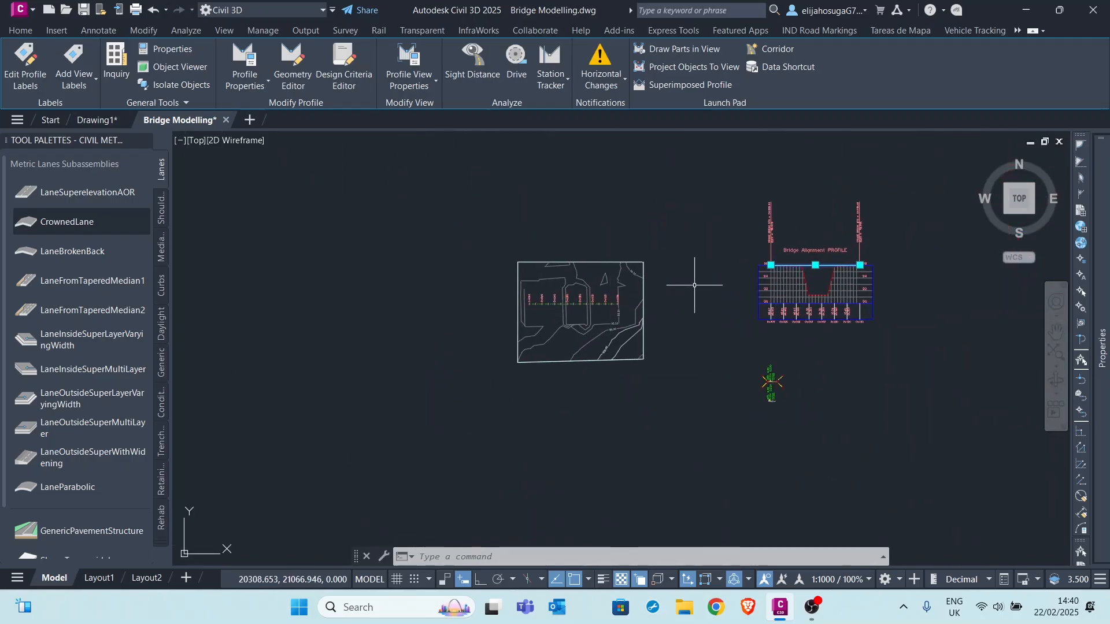
Raise all PVIs of the design profile by 0.8 m in the geometry editor and close the profile layout tools
{"action": "left_click", "coordinate": [844, 264]}
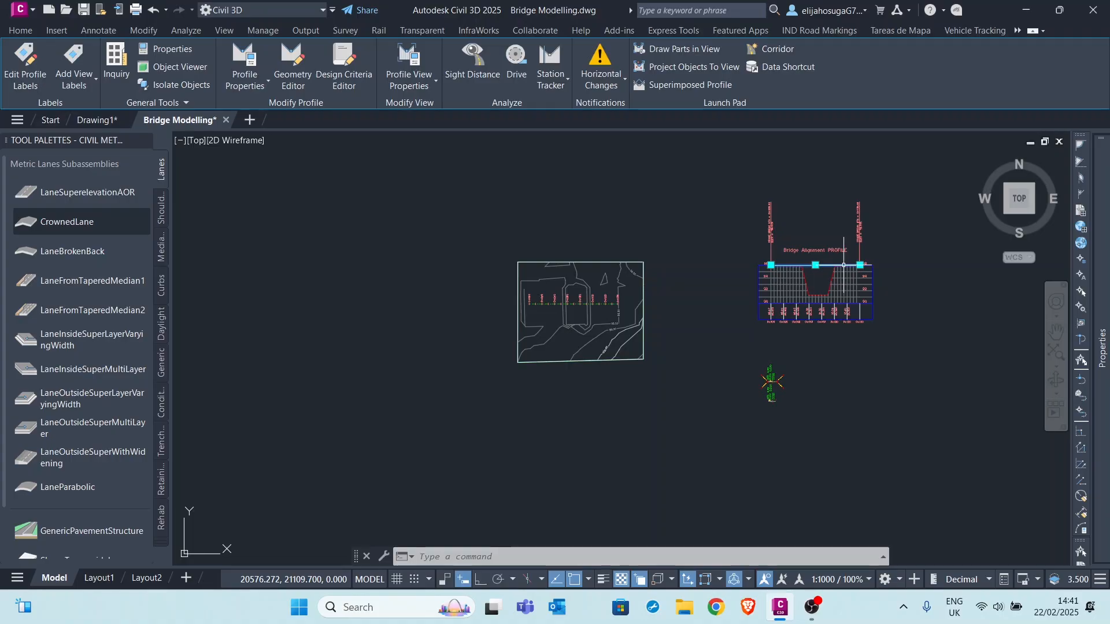
{"action": "left_click", "coordinate": [293, 63]}
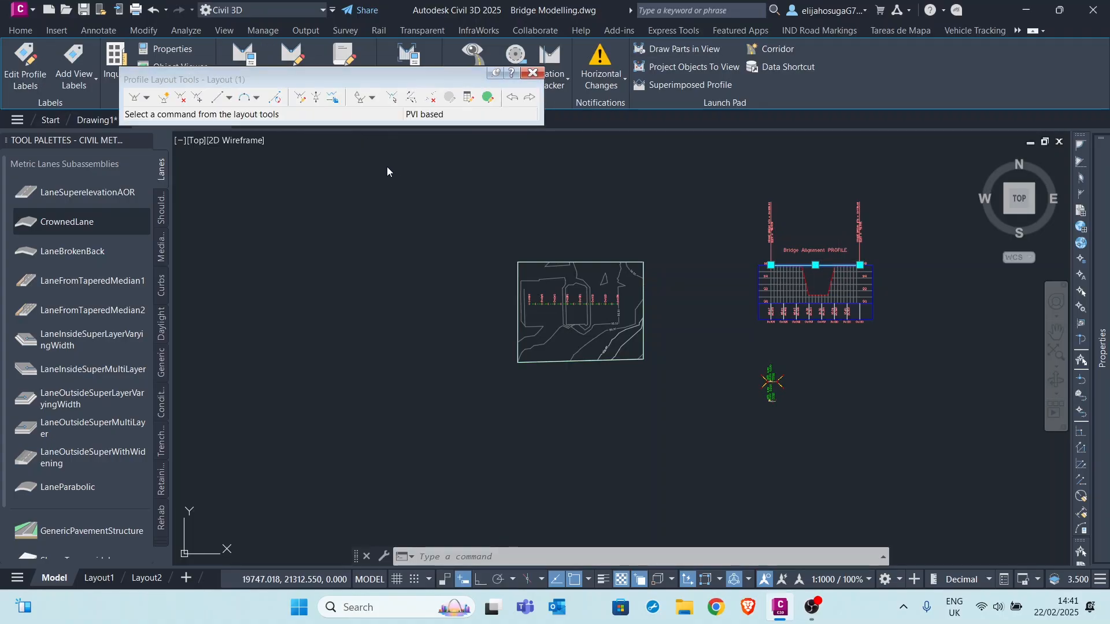
{"action": "left_click", "coordinate": [332, 99]}
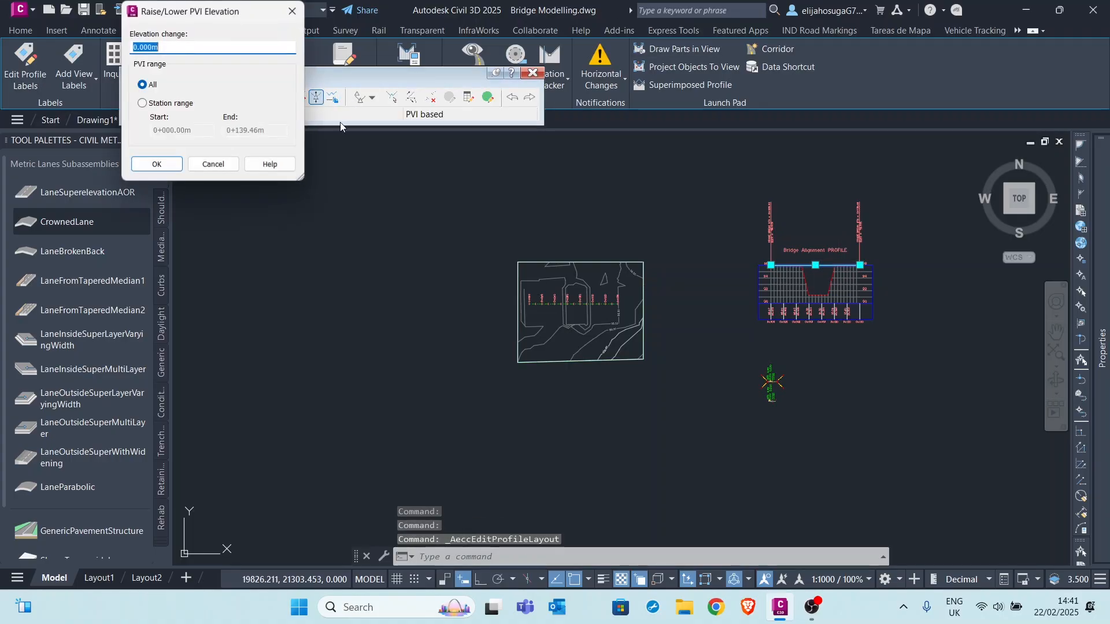
{"action": "type", "text": "0.8"}
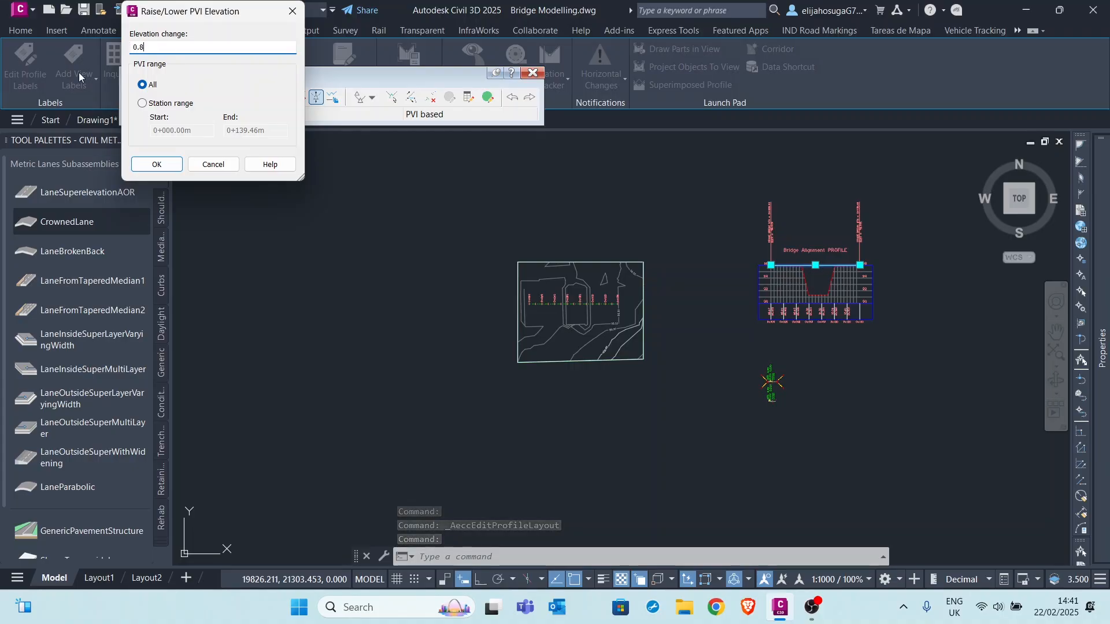
{"action": "left_click", "coordinate": [156, 164]}
{"action": "scroll", "coordinate": [824, 252], "scroll_direction": "up", "scroll_amount": 4}
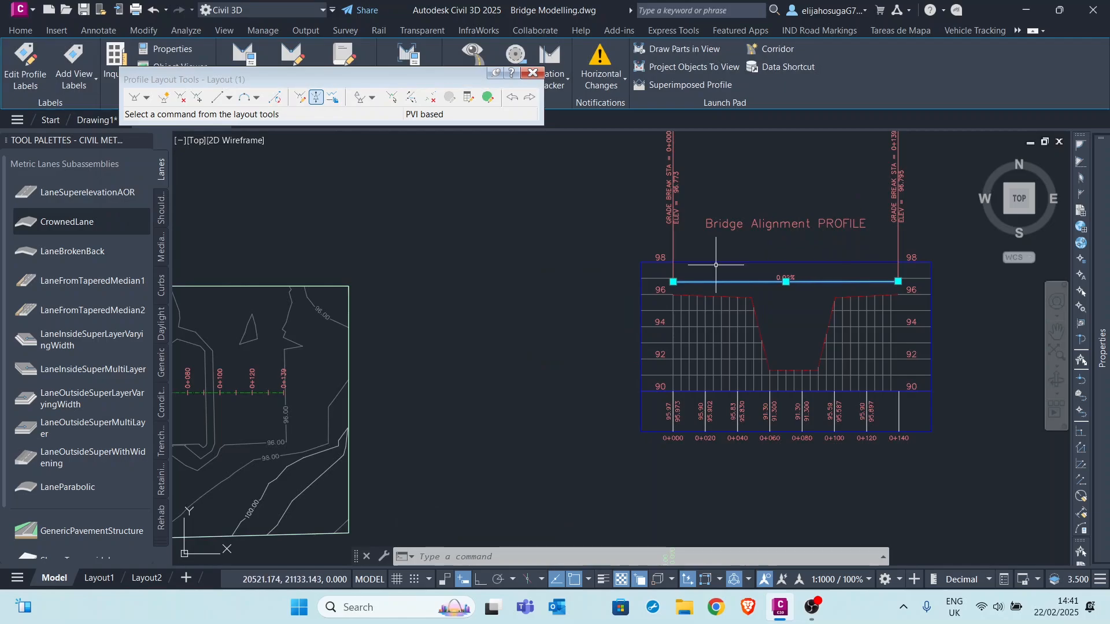
{"action": "scroll", "coordinate": [572, 302], "scroll_direction": "down", "scroll_amount": 4}
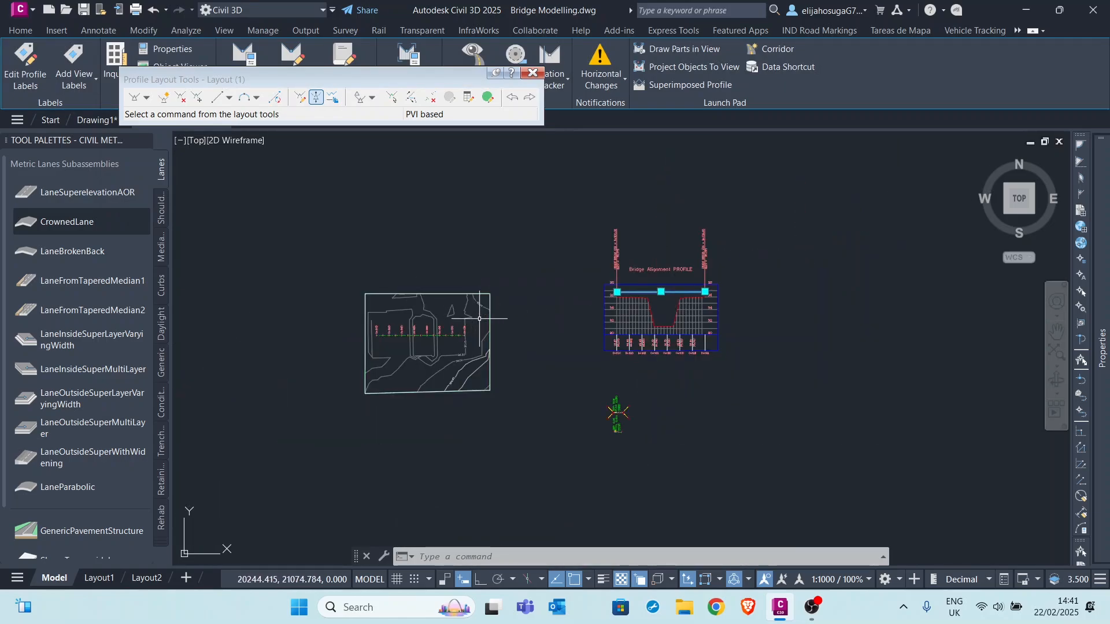
{"action": "key", "text": "Escape"}
{"action": "left_click", "coordinate": [532, 72]}
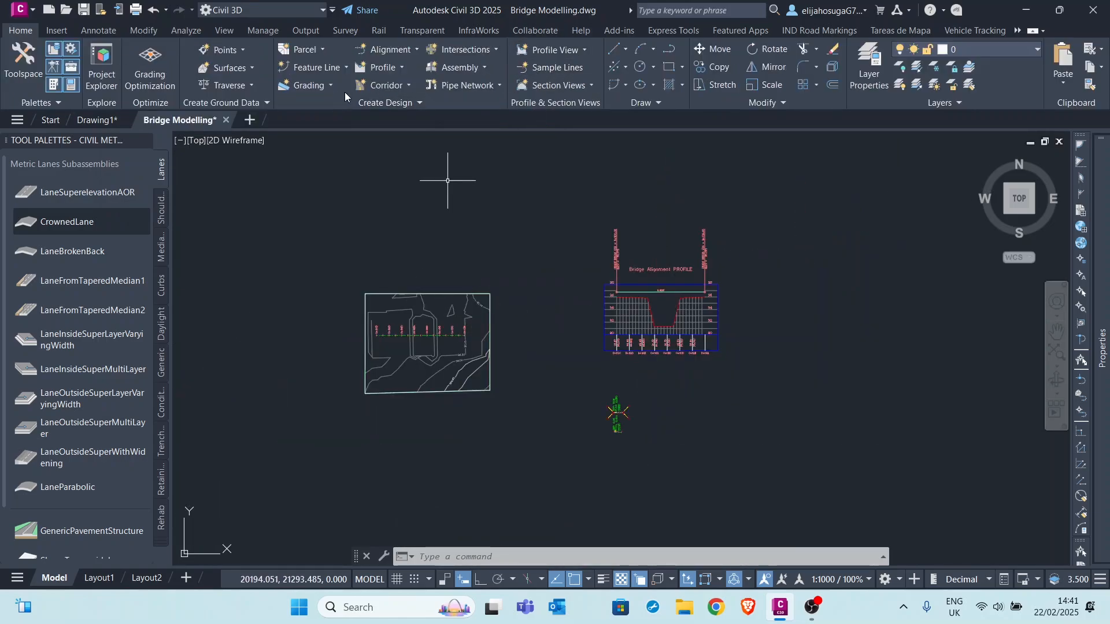
Start a new corridor named "Road and Bridge" with the Basic corridor style and the All Codes code set style
{"action": "left_click", "coordinate": [392, 87]}
{"action": "left_click", "coordinate": [404, 109]}
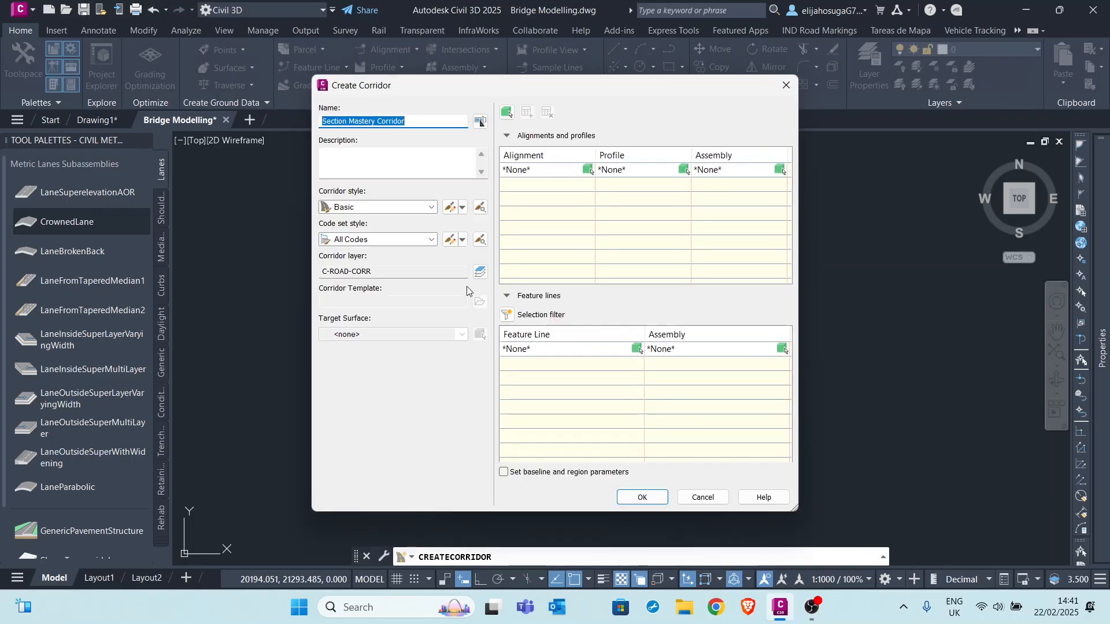
{"action": "left_click_drag", "start_coordinate": [436, 98], "coordinate": [539, 94]}
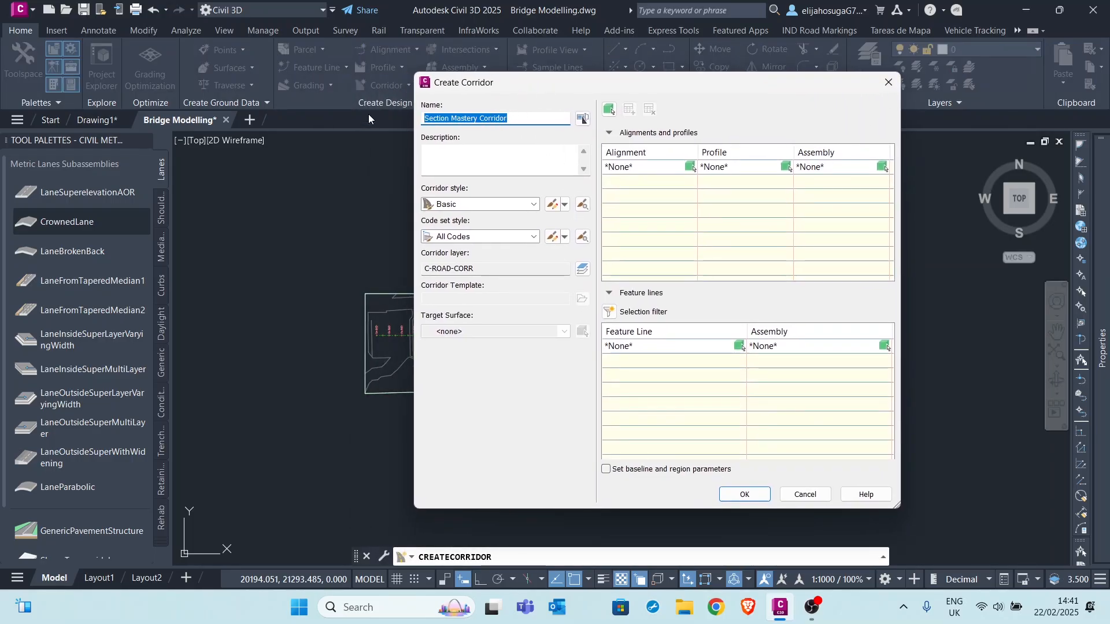
{"action": "type", "text": "Road and Bridge"}
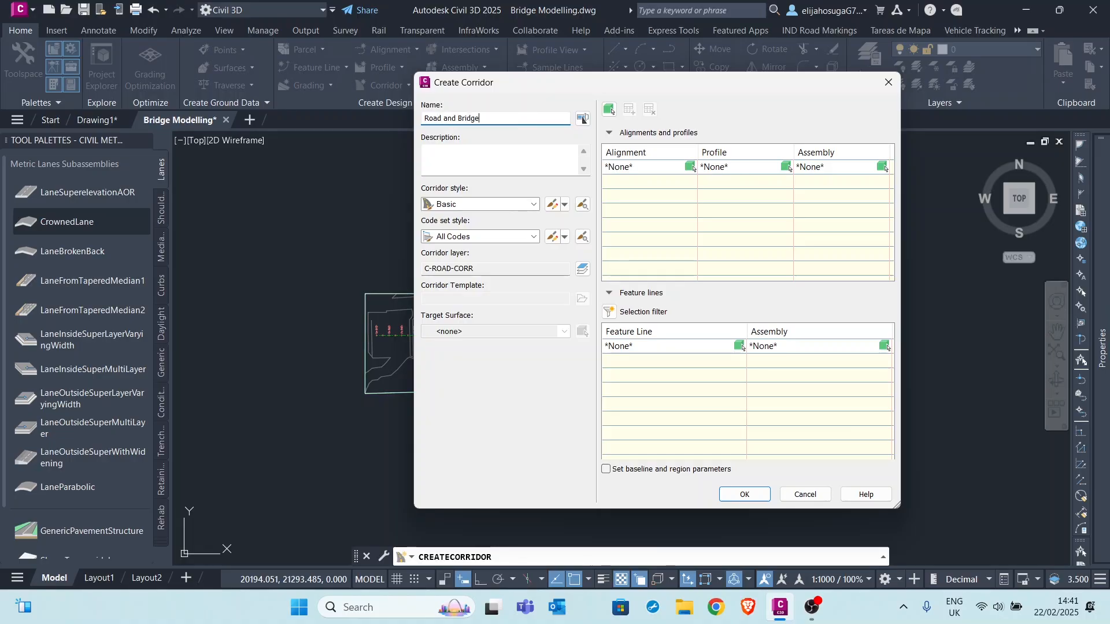
{"action": "left_click", "coordinate": [518, 205]}
{"action": "left_click", "coordinate": [519, 207]}
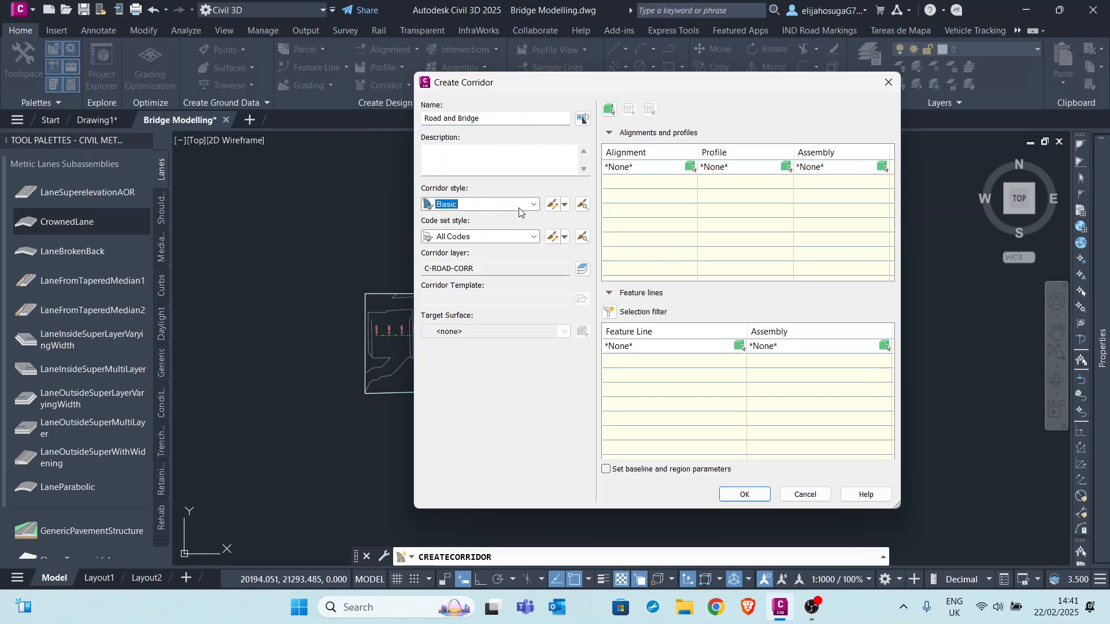
{"action": "left_click", "coordinate": [483, 237]}
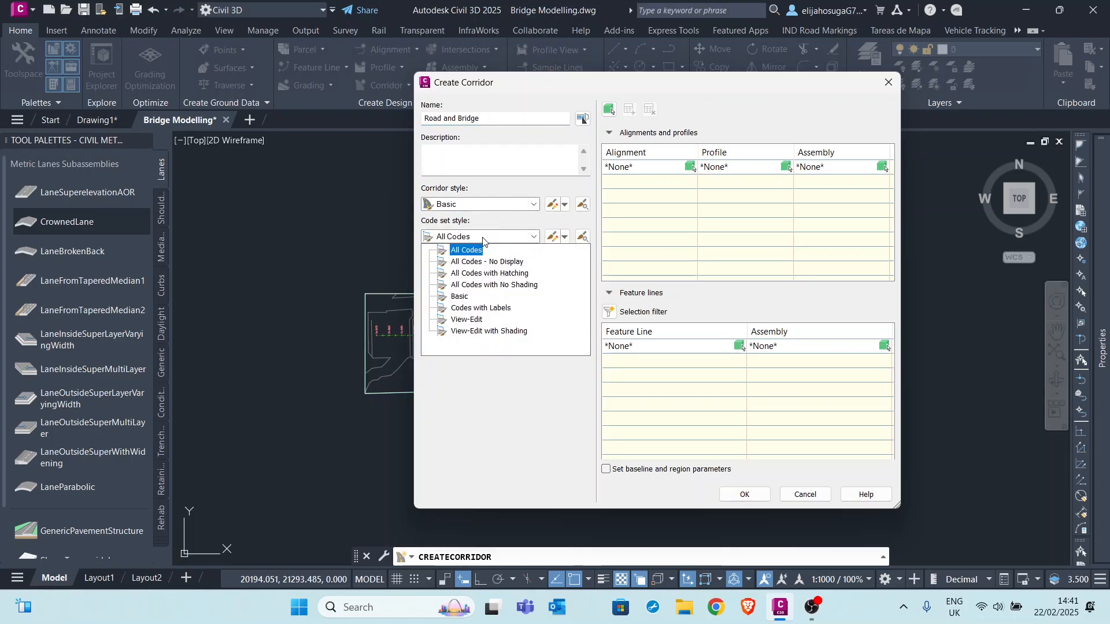
{"action": "left_click", "coordinate": [484, 238]}
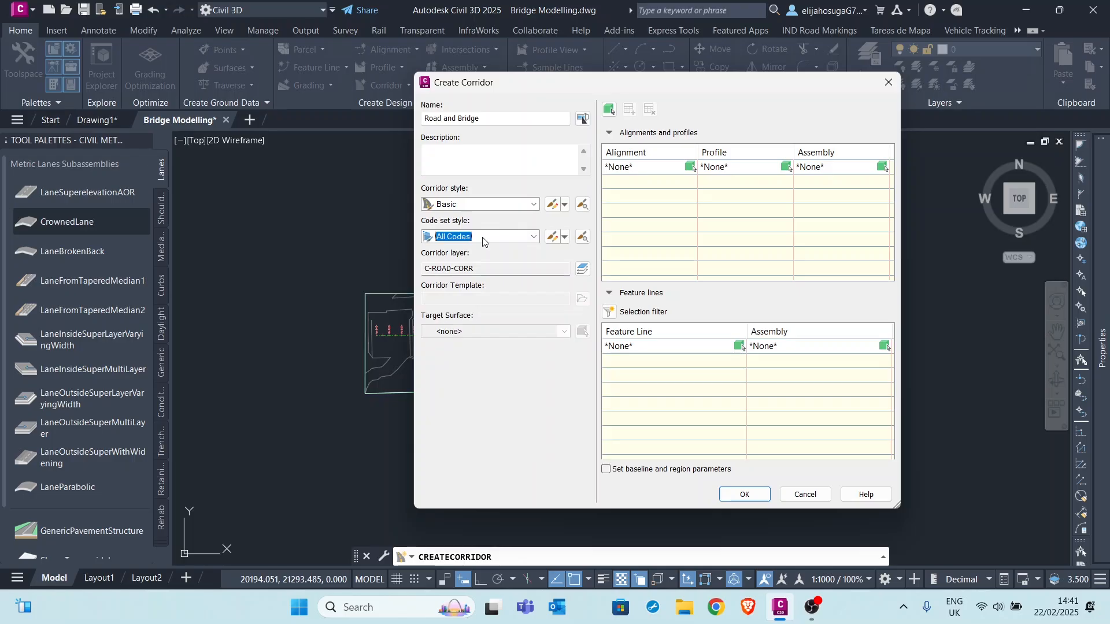
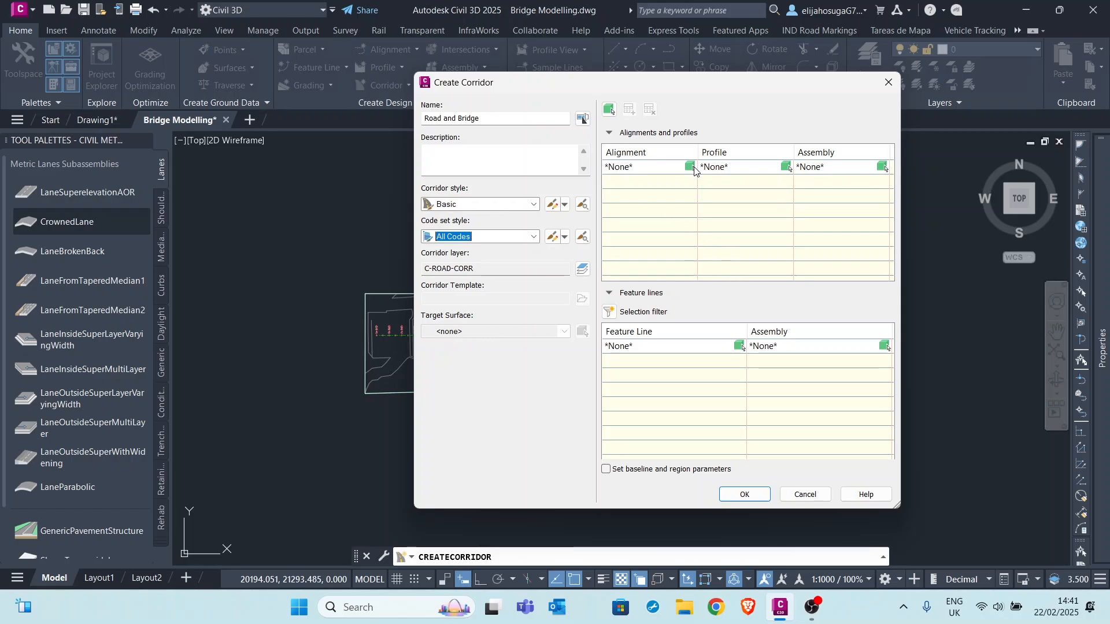
Set the corridor baseline to the Bridge Alignment picked in the drawing with the Layout (1) profile
{"action": "left_click", "coordinate": [690, 167]}
{"action": "scroll", "coordinate": [447, 345], "scroll_direction": "up", "scroll_amount": 3}
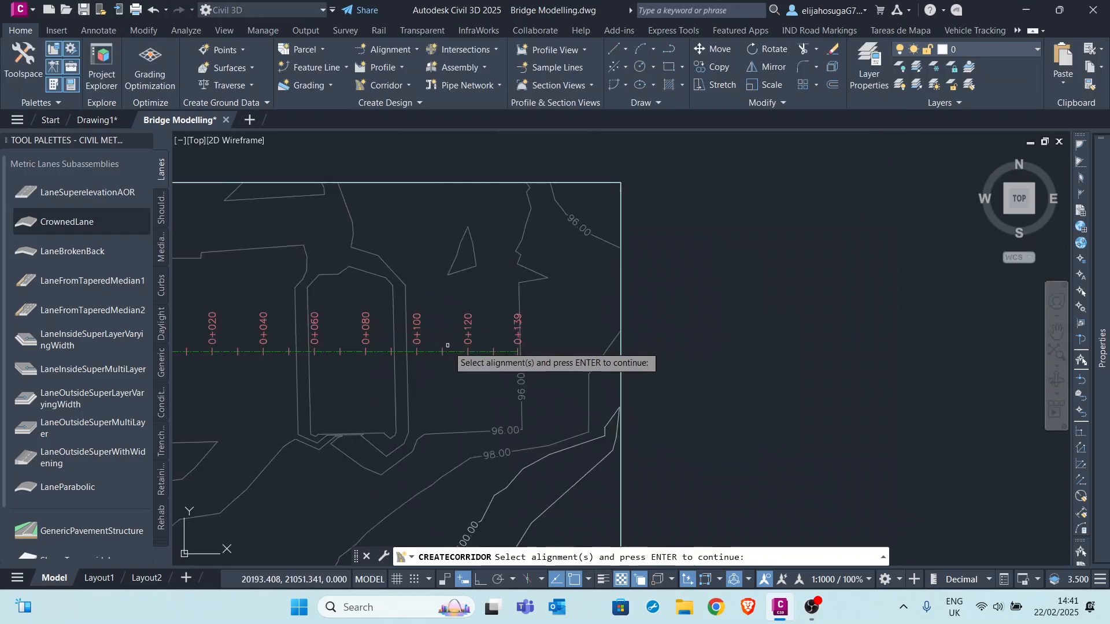
{"action": "left_click", "coordinate": [448, 350]}
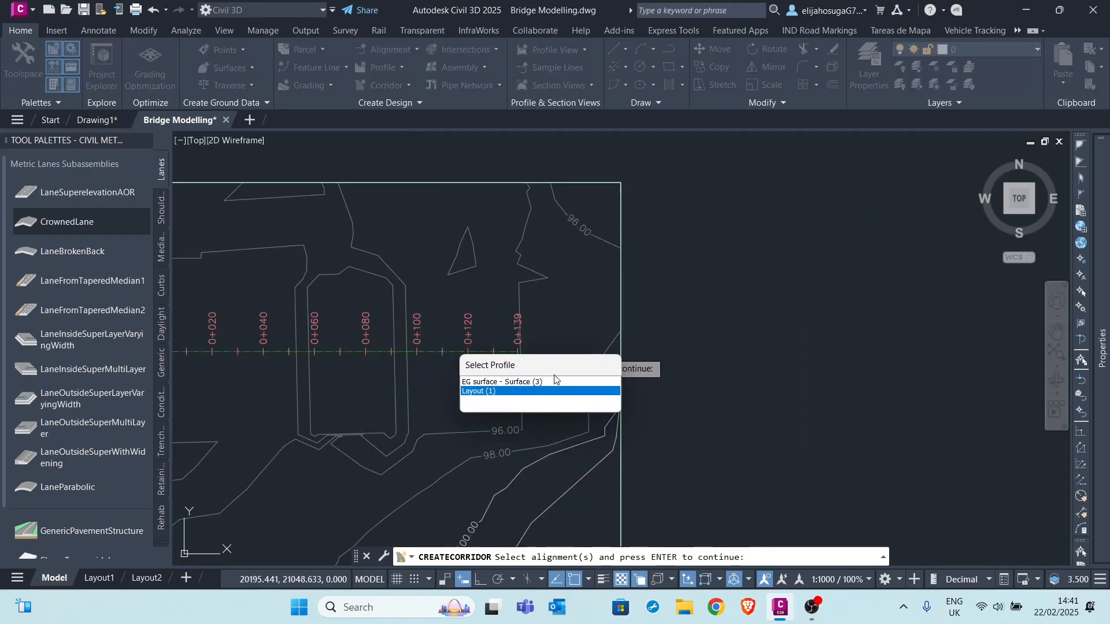
{"action": "left_click", "coordinate": [479, 390]}
{"action": "scroll", "coordinate": [710, 296], "scroll_direction": "down", "scroll_amount": 5}
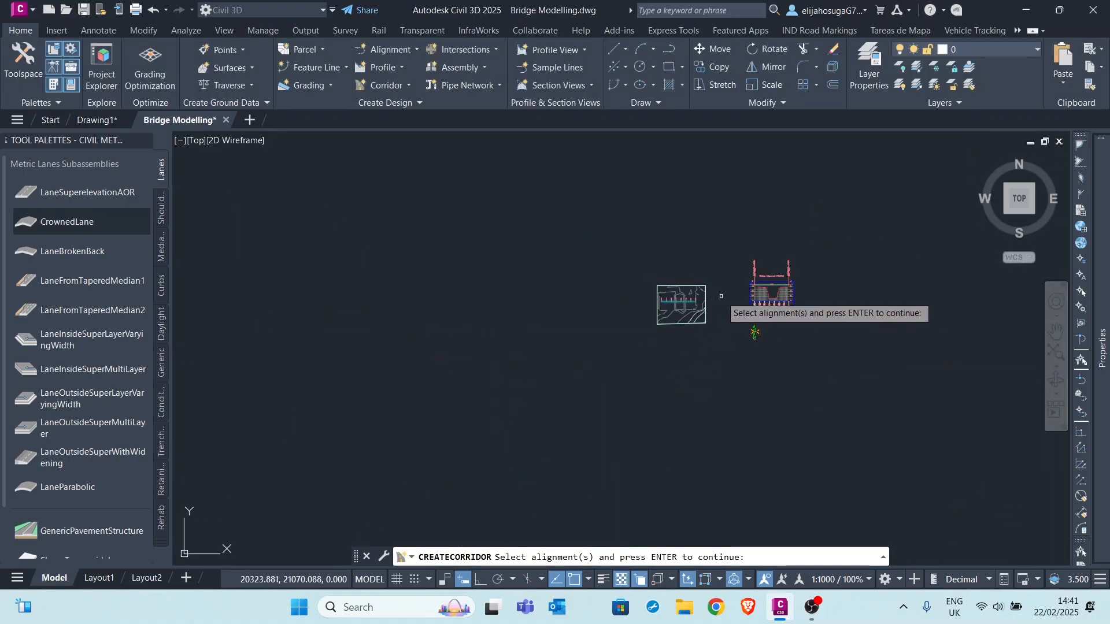
{"action": "key", "text": "Return"}
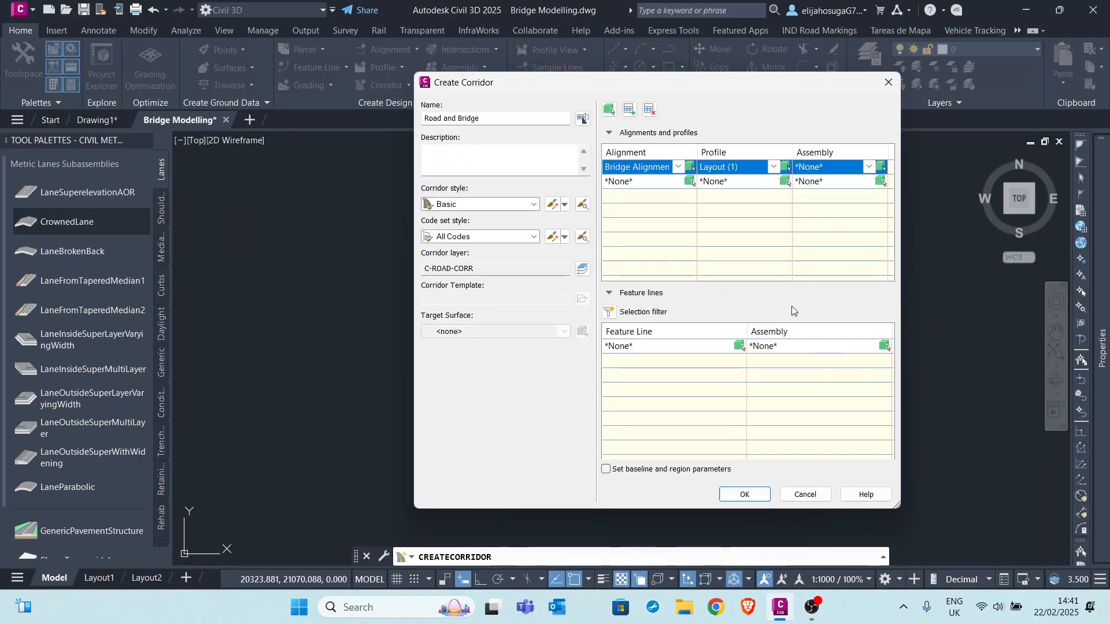
Assign the Primary Road assembly to the baseline and accept the corridor settings to reach its baseline and region parameters
{"action": "left_click", "coordinate": [870, 167]}
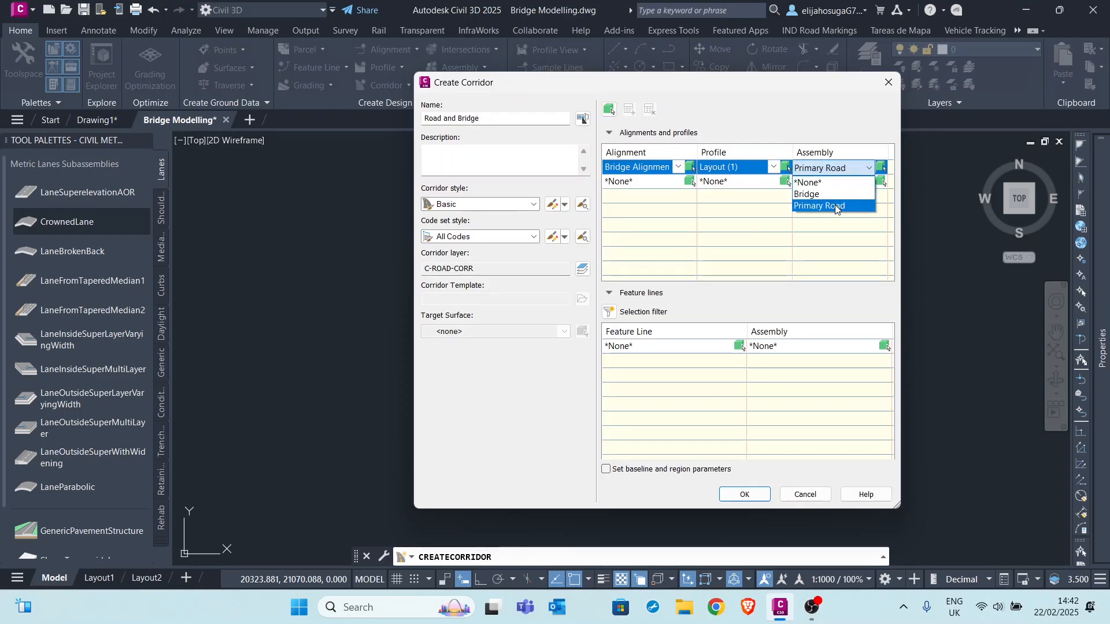
{"action": "left_click", "coordinate": [820, 206]}
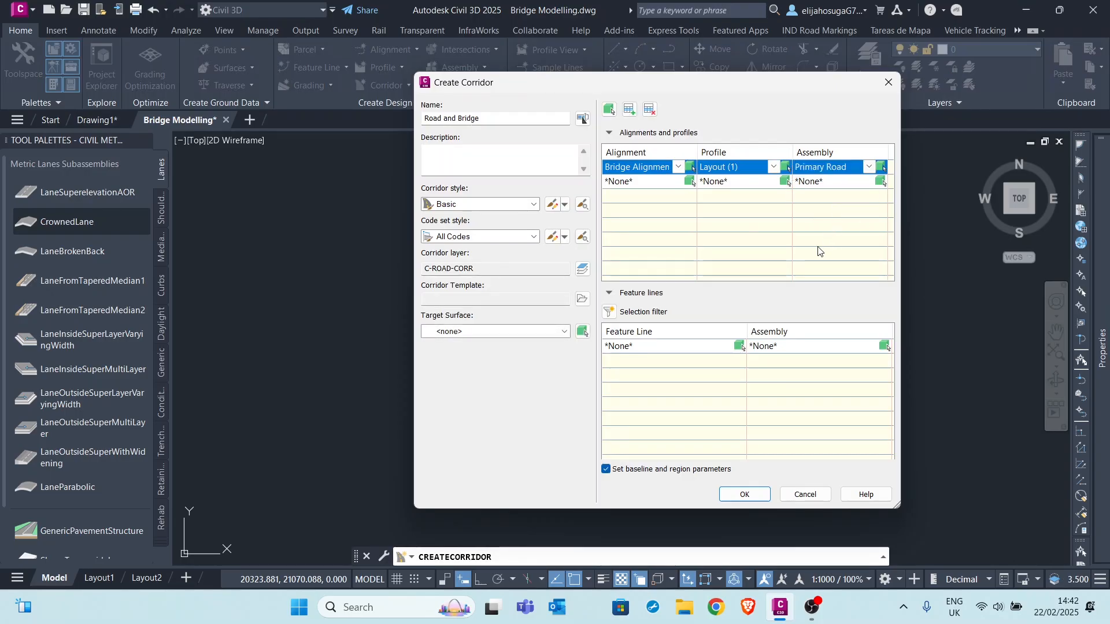
{"action": "left_click", "coordinate": [753, 494]}
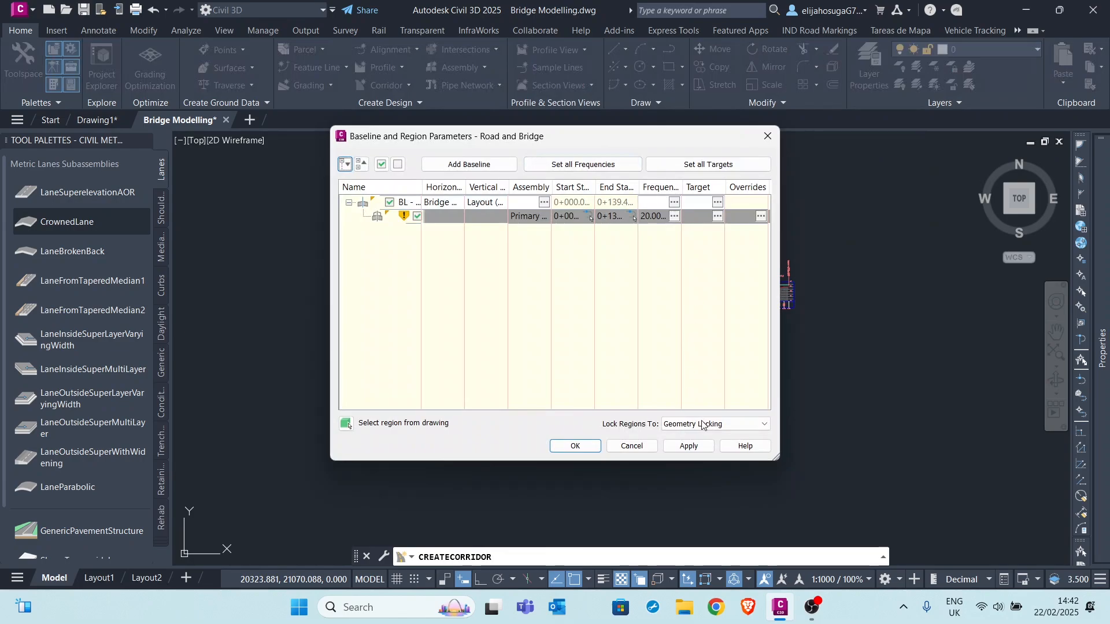
Accept the Road and Bridge corridor's baseline and region parameters, rebuild the corridor, and dismiss the event log
{"action": "left_click", "coordinate": [573, 446]}
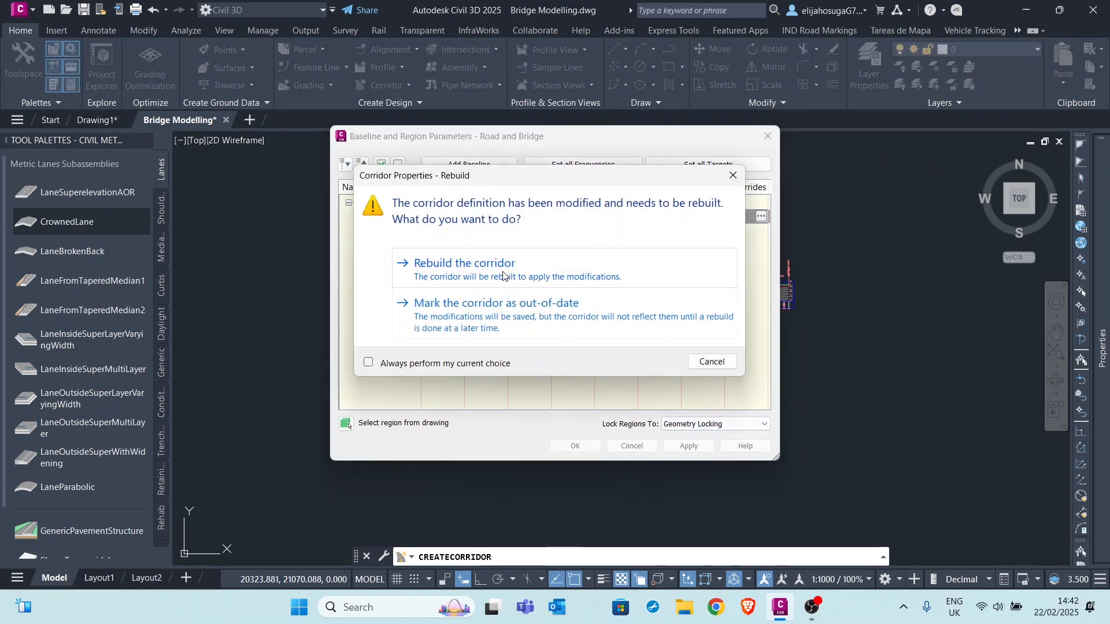
{"action": "left_click", "coordinate": [483, 278]}
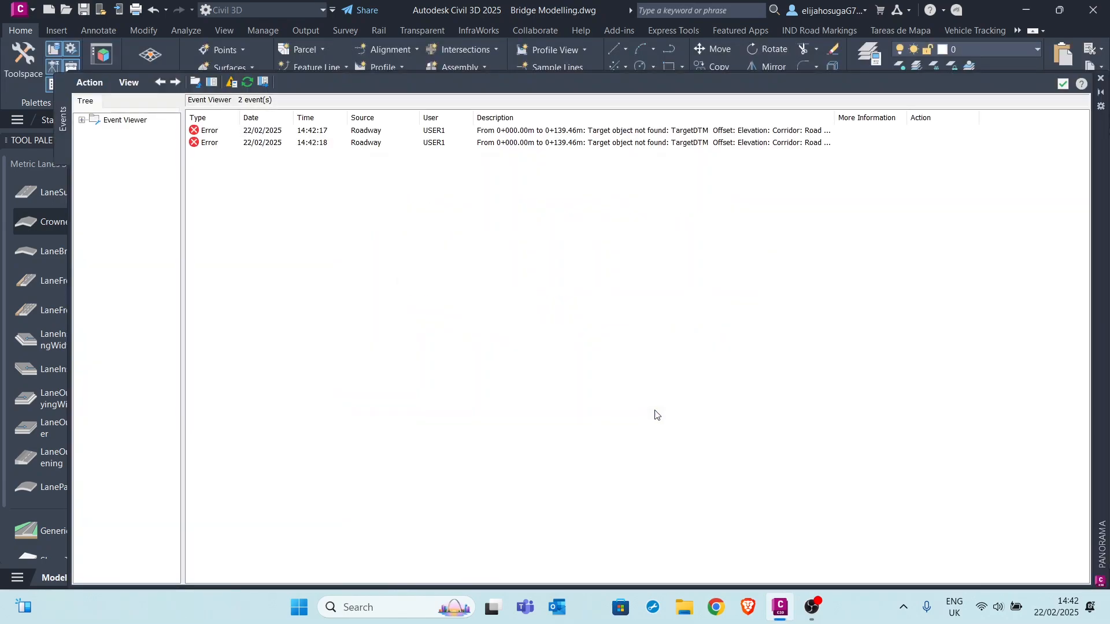
{"action": "left_click", "coordinate": [1062, 85]}
Open the target mapping for all regions from the Road and Bridge corridor's properties
{"action": "scroll", "coordinate": [676, 304], "scroll_direction": "up", "scroll_amount": 10}
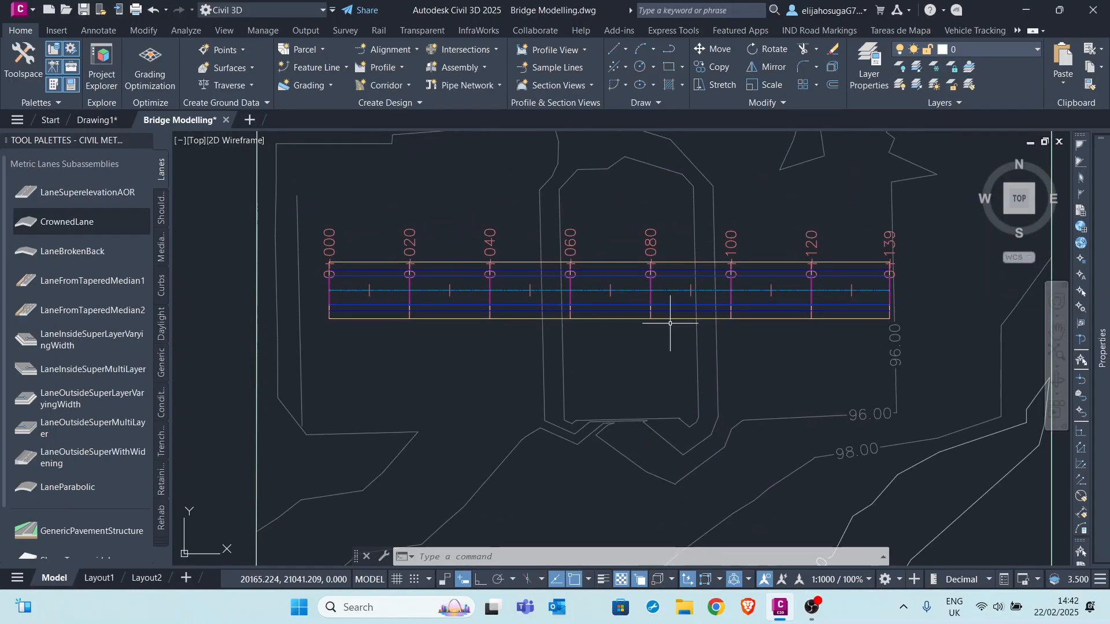
{"action": "scroll", "coordinate": [642, 304], "scroll_direction": "down", "scroll_amount": 4}
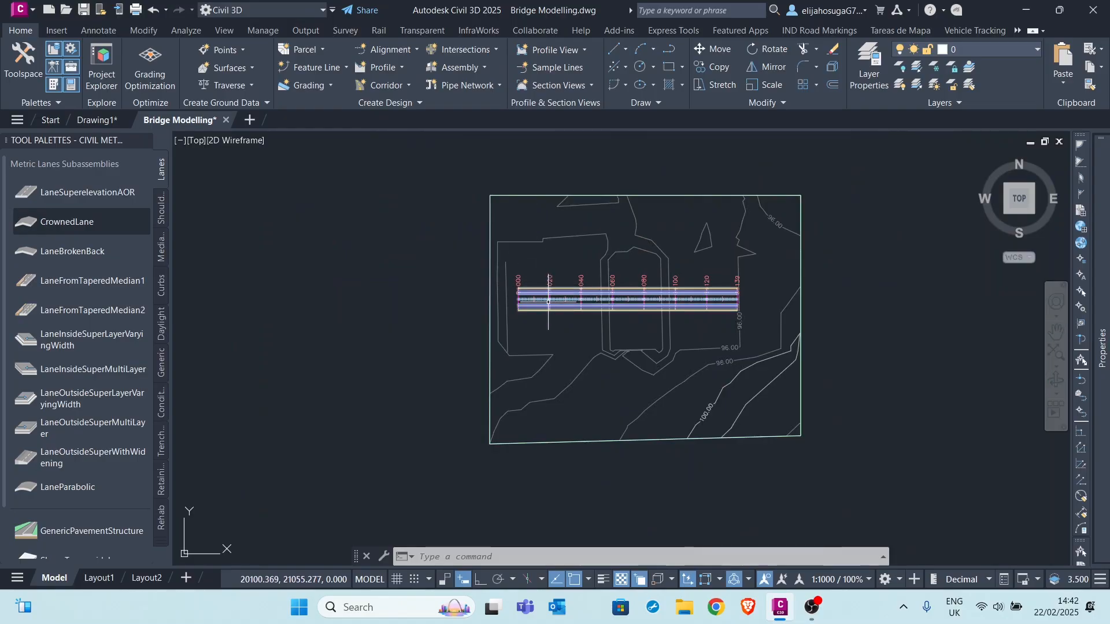
{"action": "scroll", "coordinate": [644, 305], "scroll_direction": "up", "scroll_amount": 4}
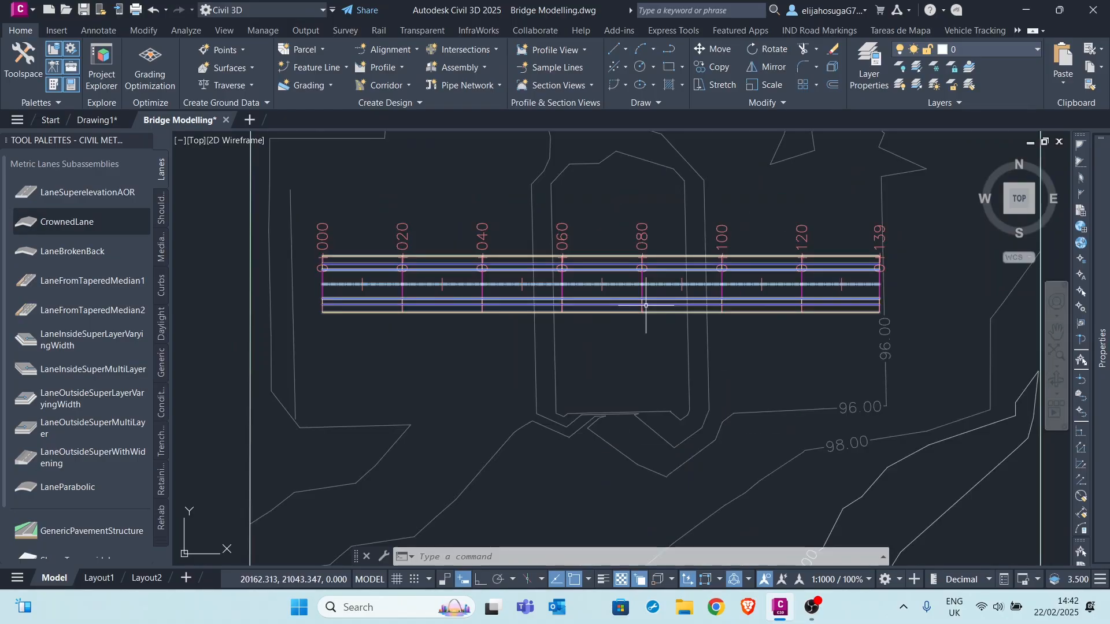
{"action": "left_click", "coordinate": [646, 305]}
{"action": "scroll", "coordinate": [606, 271], "scroll_direction": "down", "scroll_amount": 2}
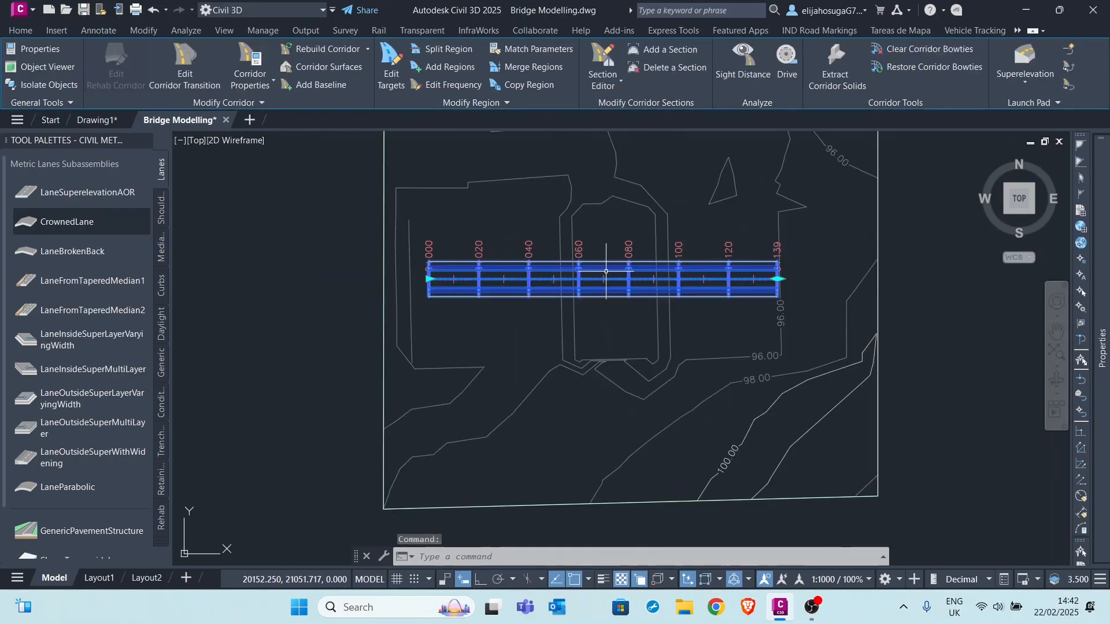
{"action": "right_click", "coordinate": [606, 271]}
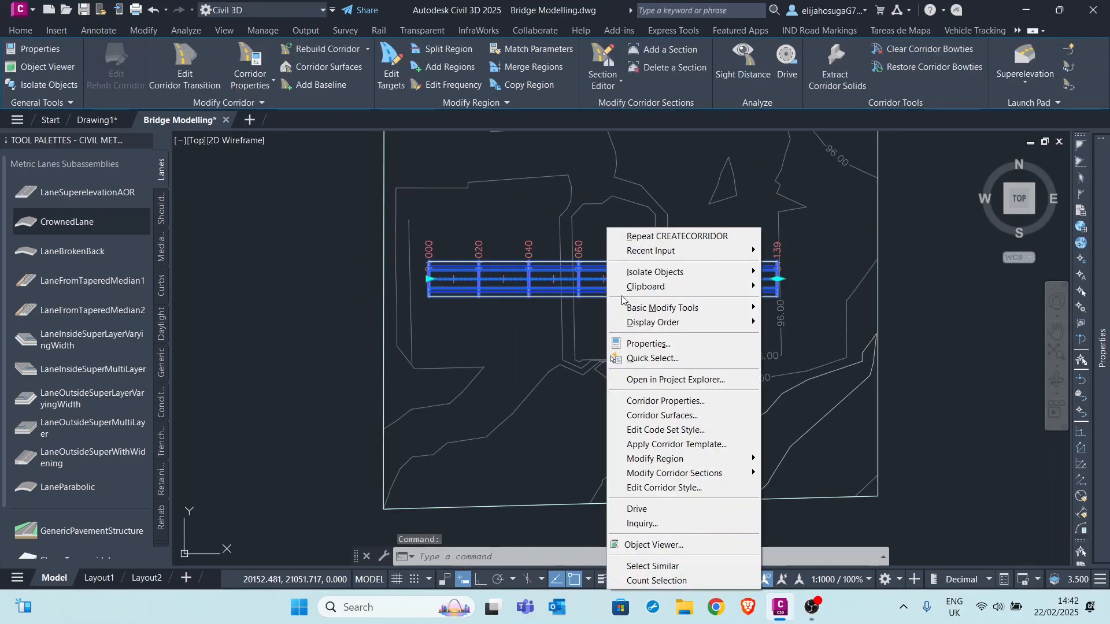
{"action": "left_click", "coordinate": [662, 400]}
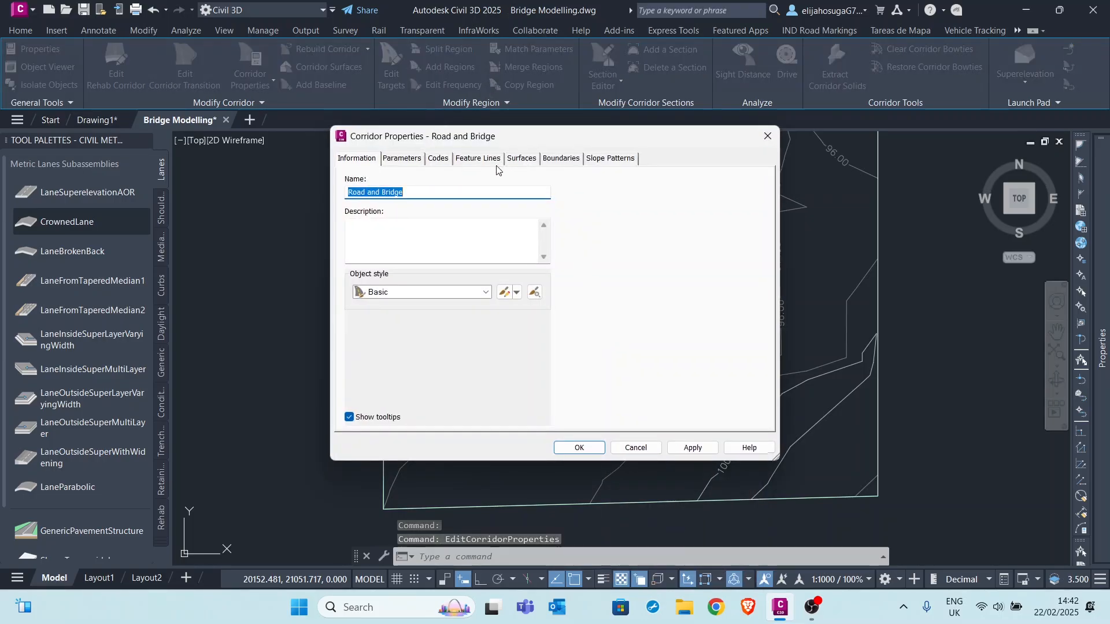
{"action": "left_click", "coordinate": [405, 159]}
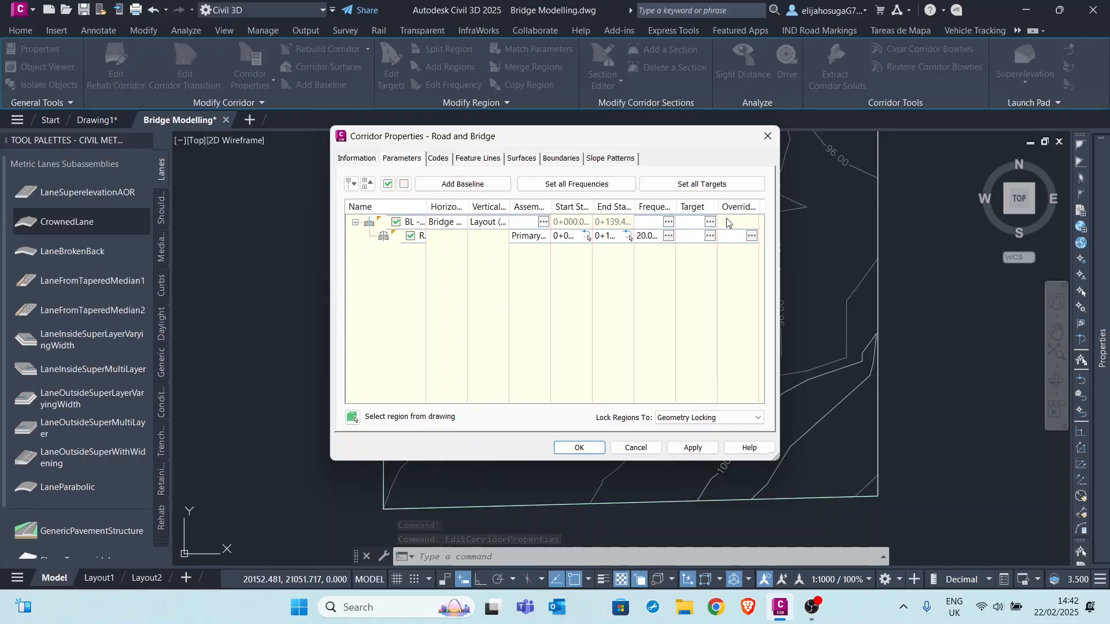
{"action": "left_click", "coordinate": [675, 185]}
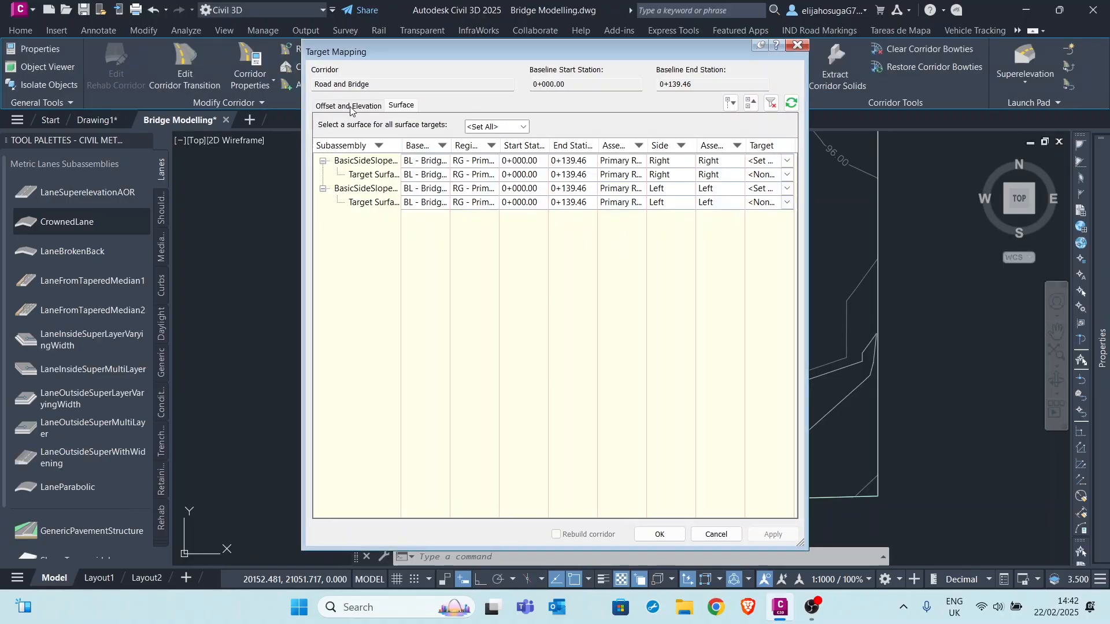
Set EG surface as the target surface for both the right and left BasicSideSlope subassemblies and accept the mapping
{"action": "left_click", "coordinate": [355, 106]}
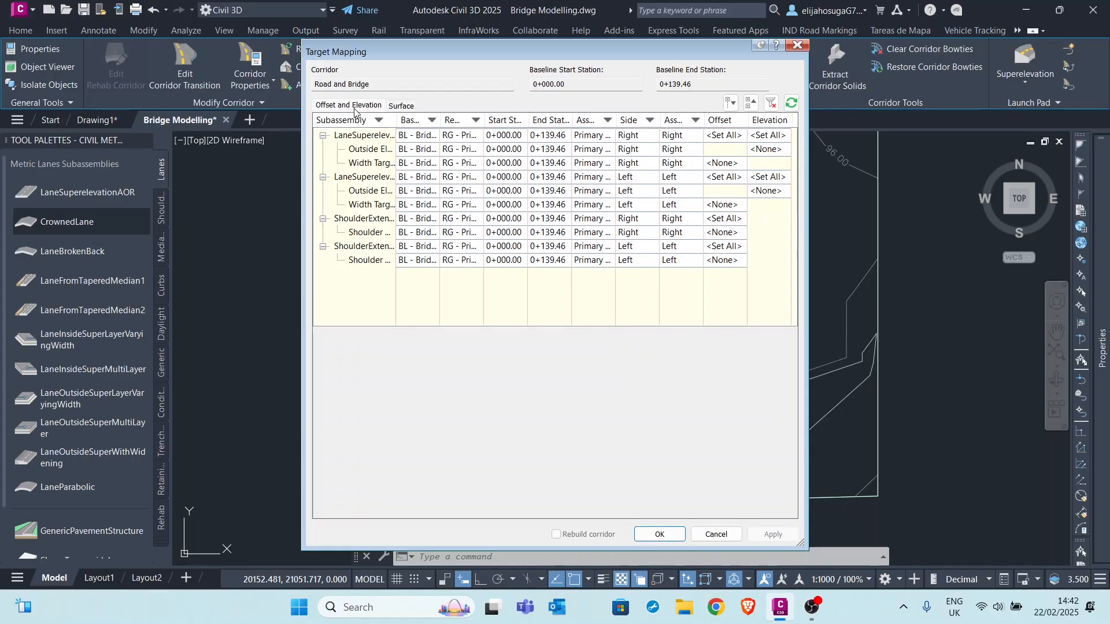
{"action": "left_click", "coordinate": [403, 107]}
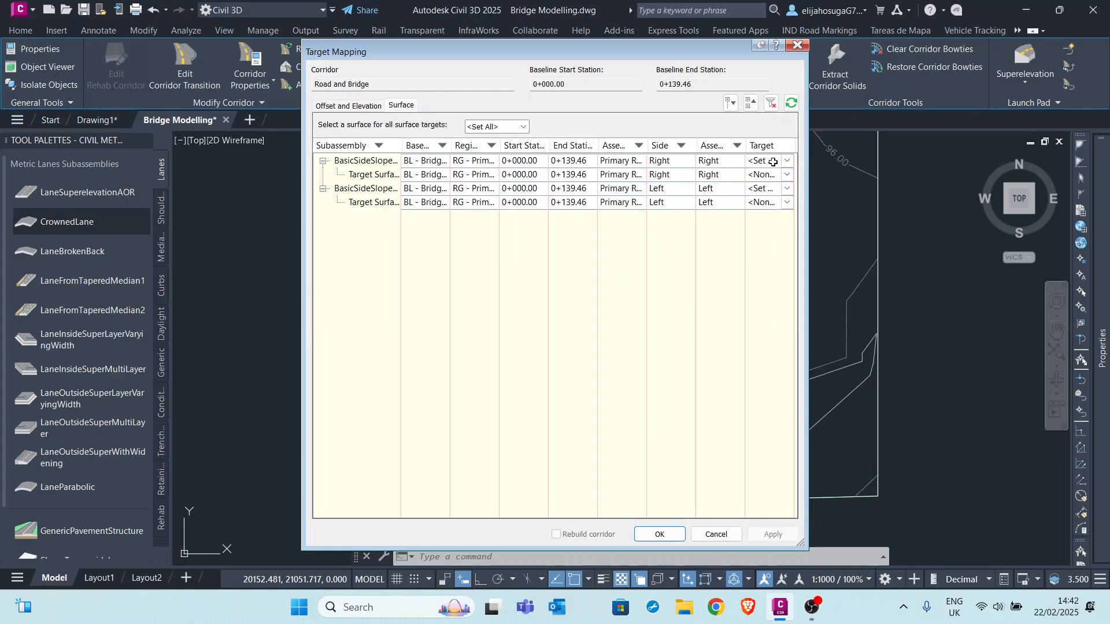
{"action": "left_click", "coordinate": [789, 164]}
{"action": "left_click", "coordinate": [789, 162]}
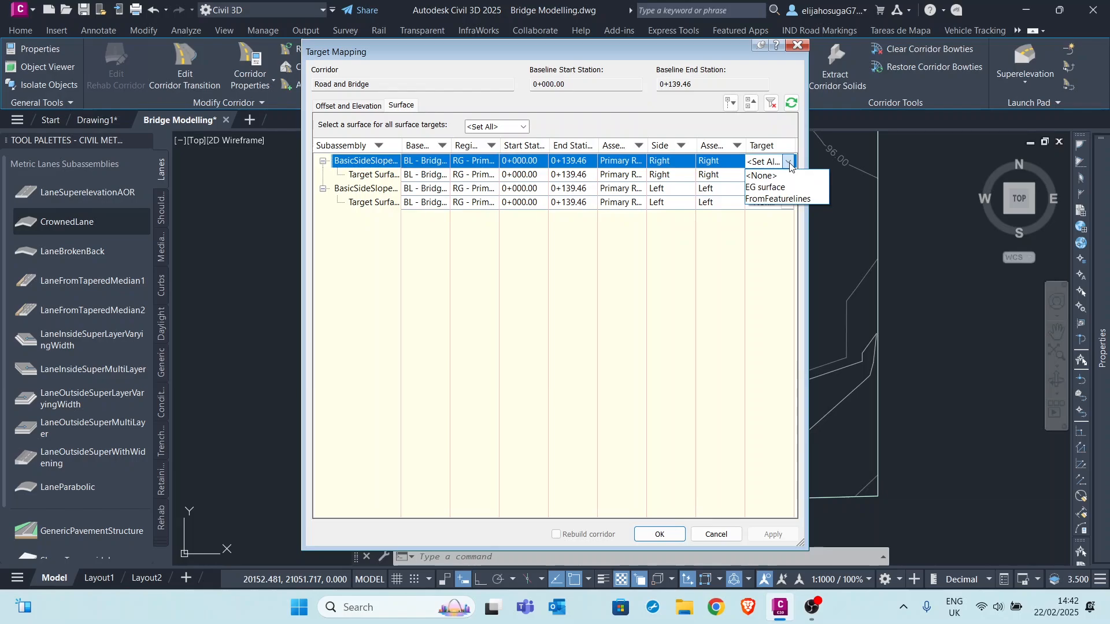
{"action": "left_click", "coordinate": [769, 187]}
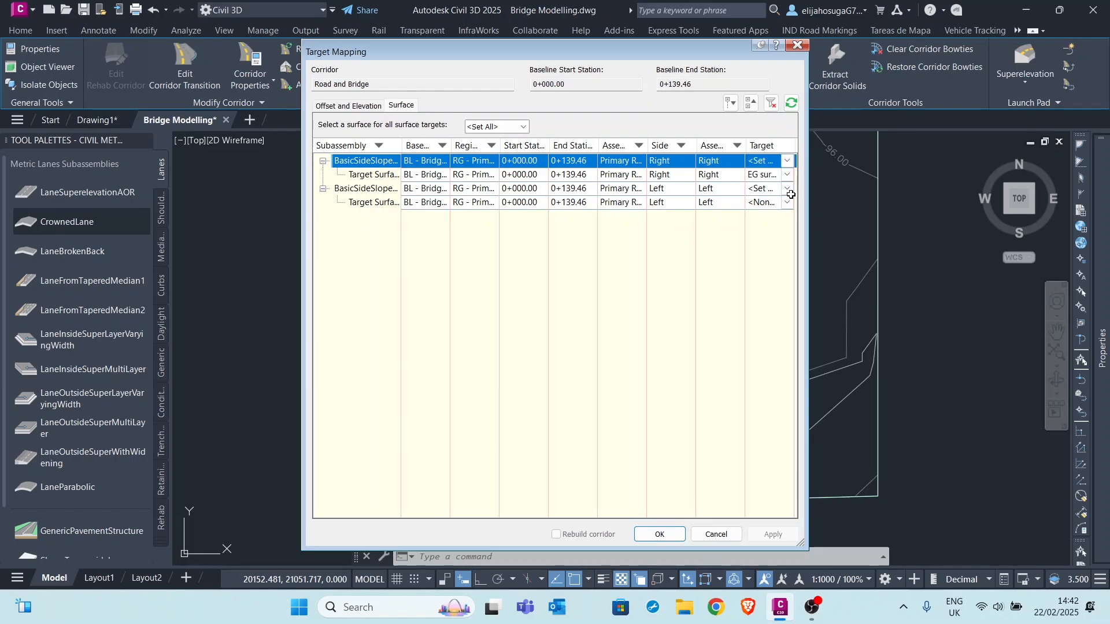
{"action": "left_click", "coordinate": [790, 192]}
{"action": "left_click", "coordinate": [788, 190]}
{"action": "left_click", "coordinate": [767, 214]}
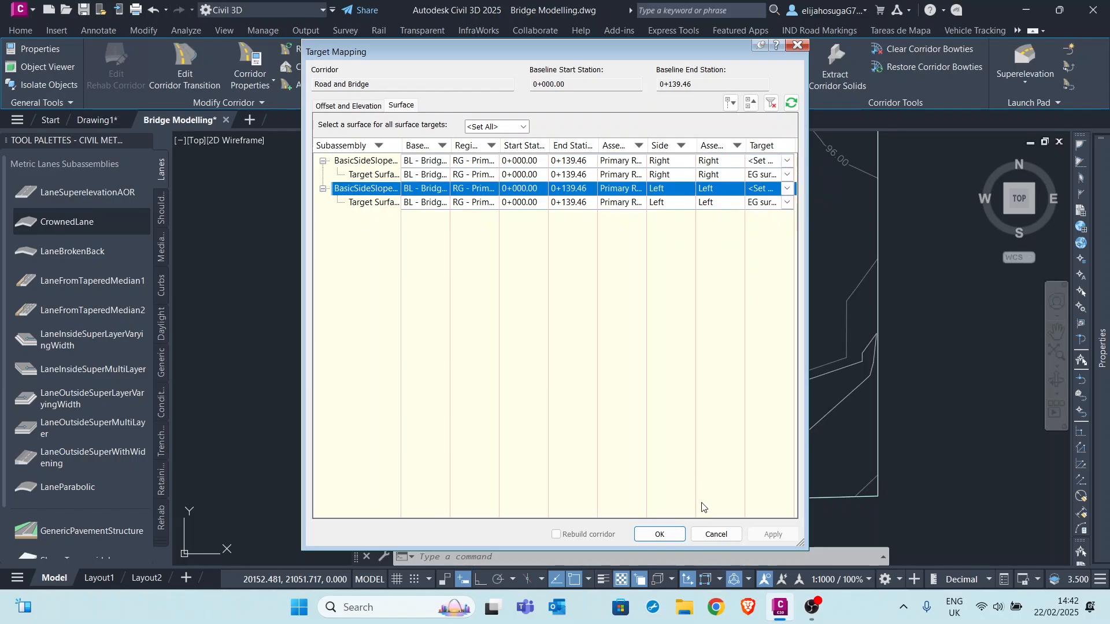
{"action": "left_click", "coordinate": [671, 536]}
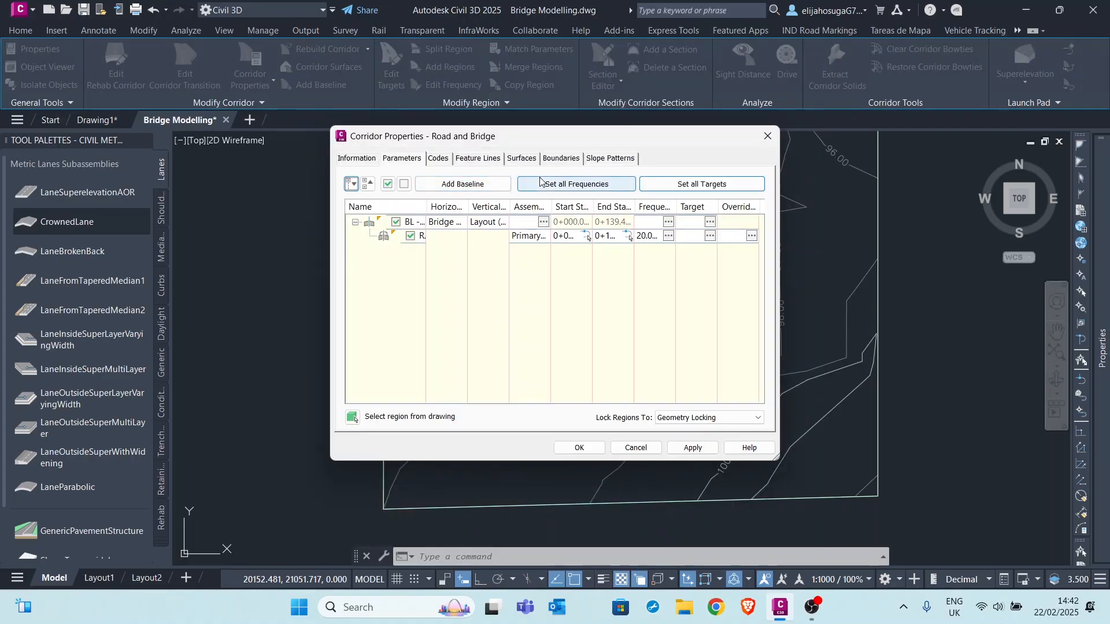
Set the assembly frequency along tangents to 5 m for all regions, apply it, and rebuild the corridor
{"action": "left_click", "coordinate": [565, 185]}
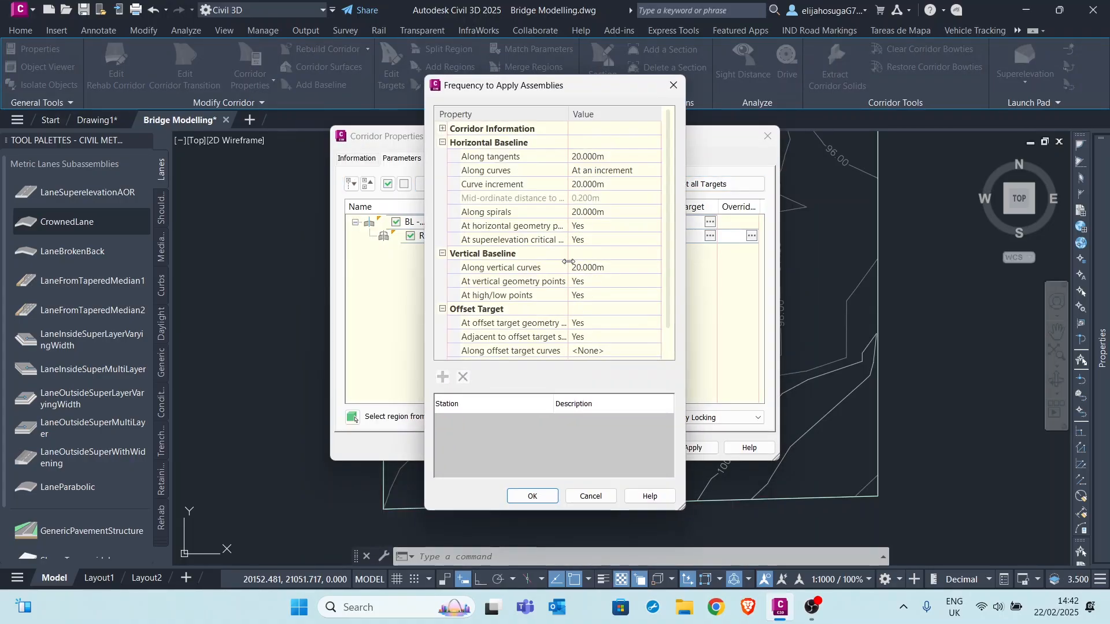
{"action": "left_click", "coordinate": [597, 157]}
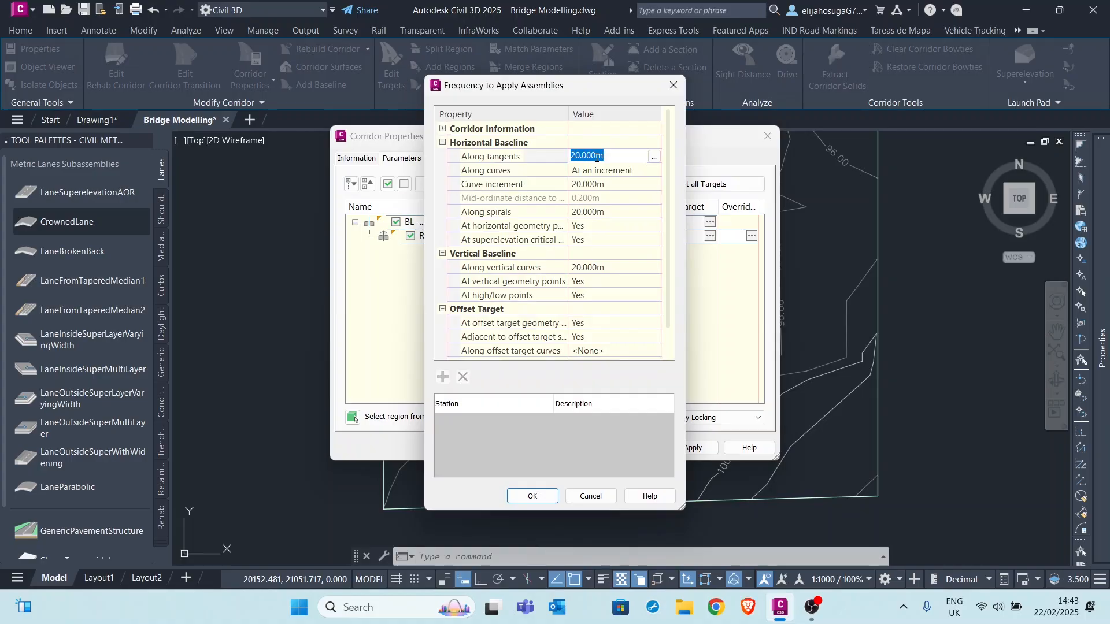
{"action": "type", "text": "5"}
{"action": "left_click", "coordinate": [533, 496]}
{"action": "left_click", "coordinate": [693, 447]}
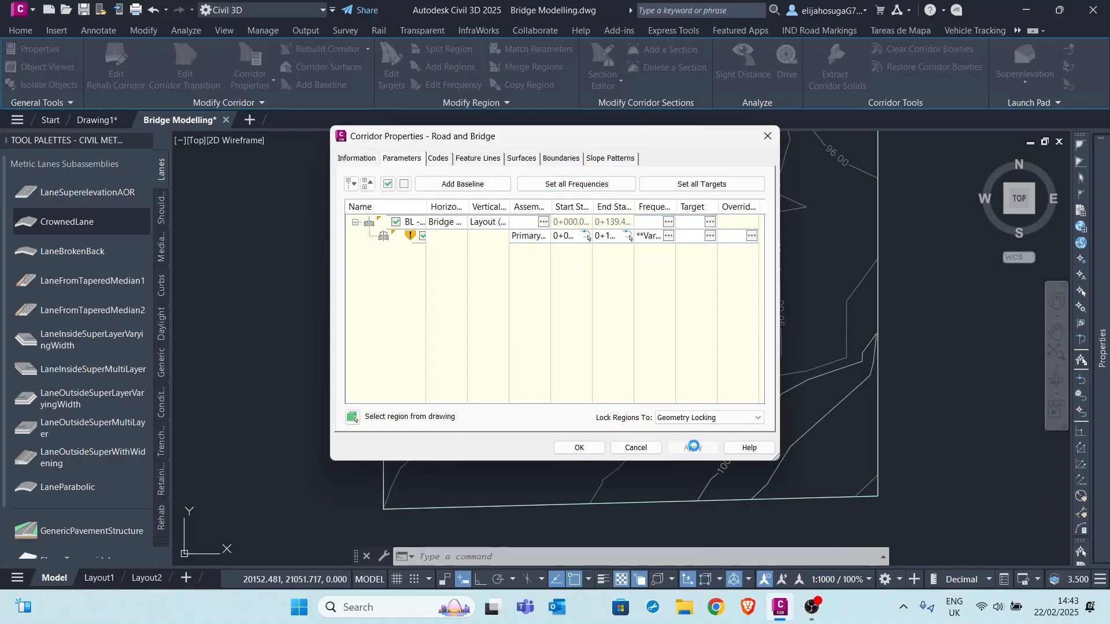
{"action": "left_click", "coordinate": [491, 266]}
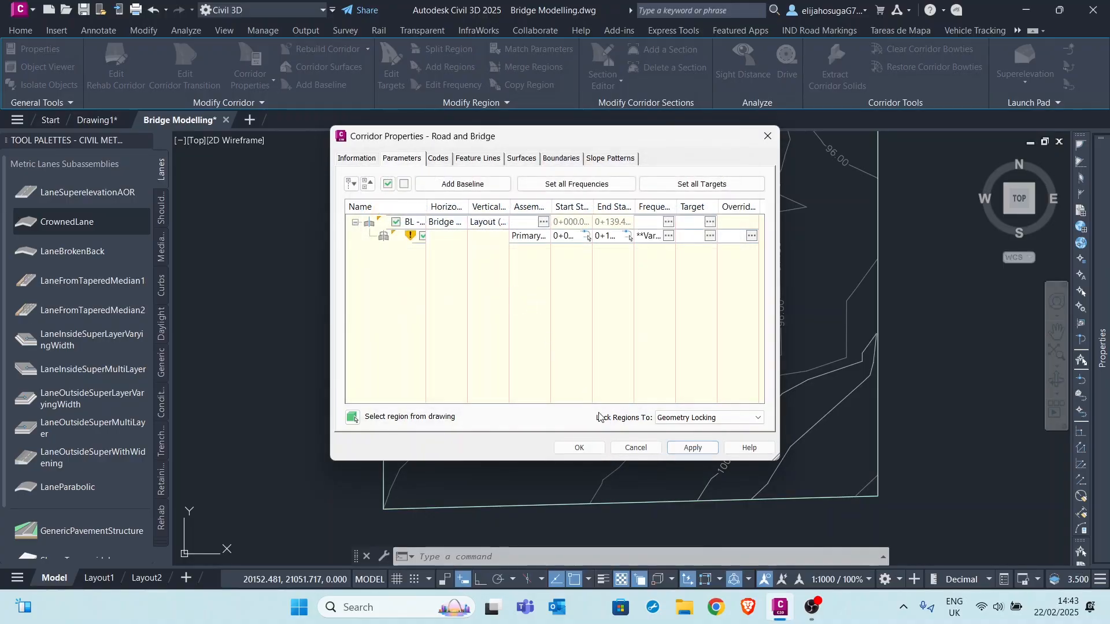
{"action": "left_click", "coordinate": [597, 448]}
Show the rebuilt corridor in the Object Viewer and turn it to an isometric view
{"action": "scroll", "coordinate": [575, 285], "scroll_direction": "up", "scroll_amount": 6}
{"action": "scroll", "coordinate": [604, 315], "scroll_direction": "down", "scroll_amount": 8}
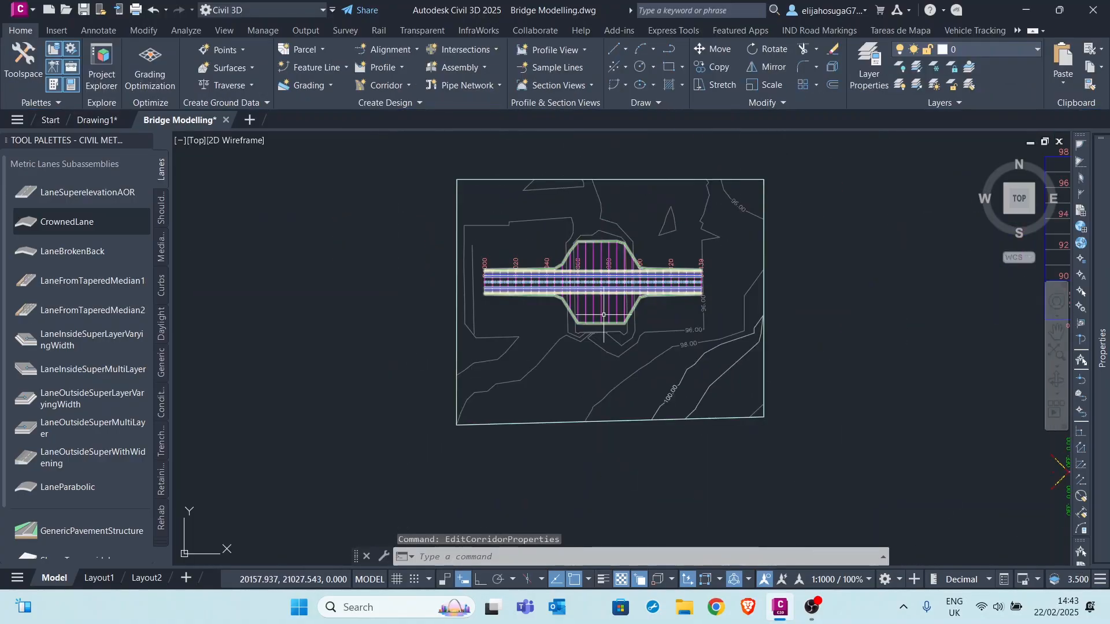
{"action": "scroll", "coordinate": [636, 298], "scroll_direction": "up", "scroll_amount": 4}
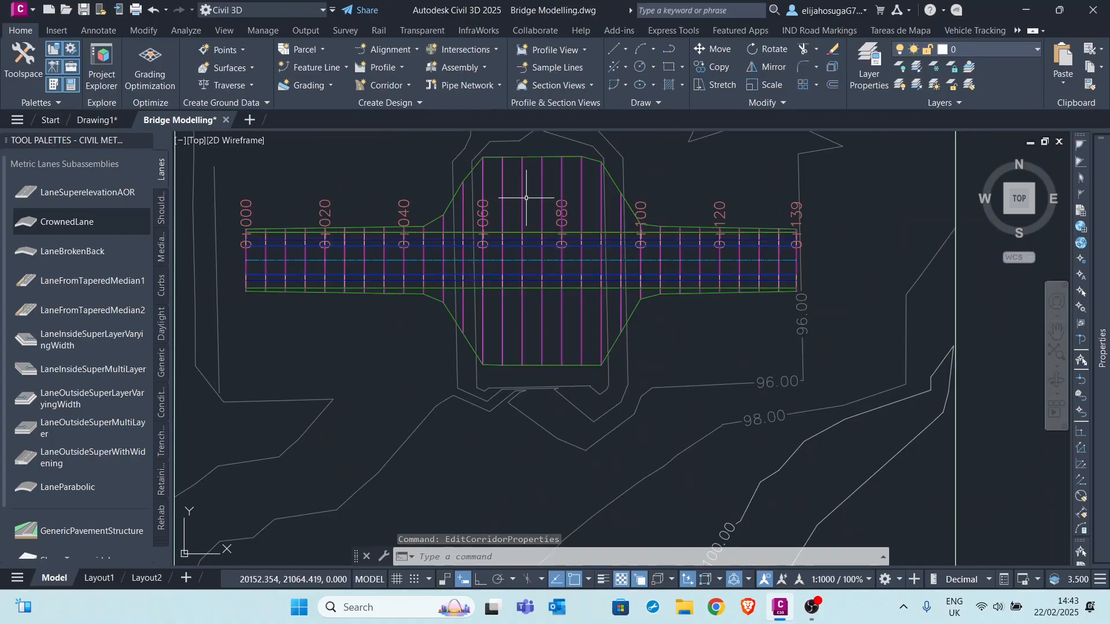
{"action": "left_click", "coordinate": [538, 226]}
{"action": "right_click", "coordinate": [545, 230]}
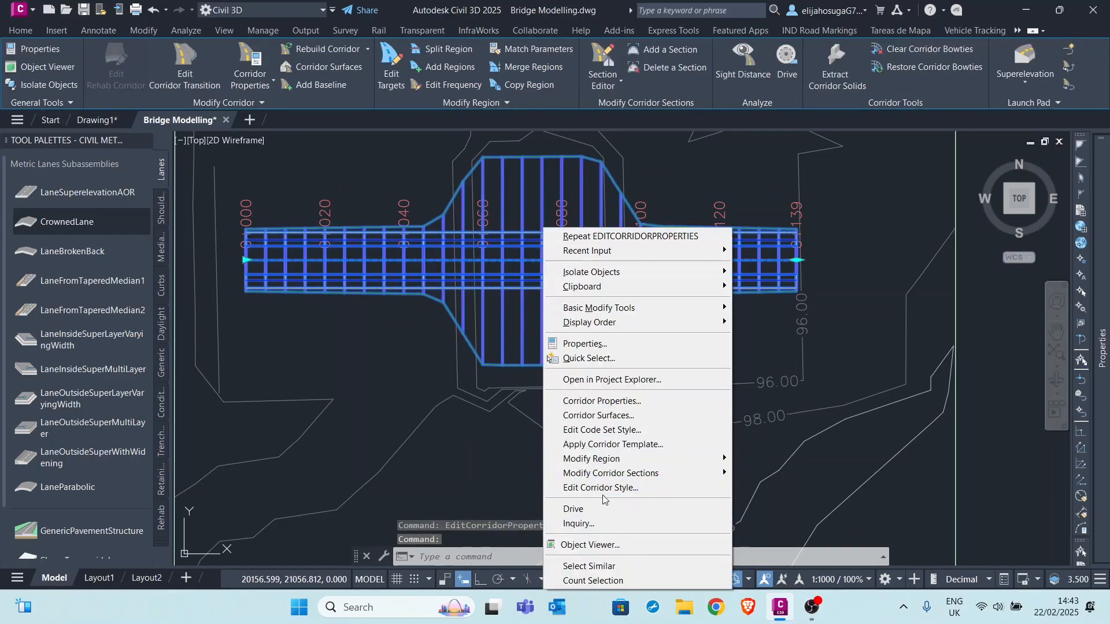
{"action": "left_click", "coordinate": [610, 546]}
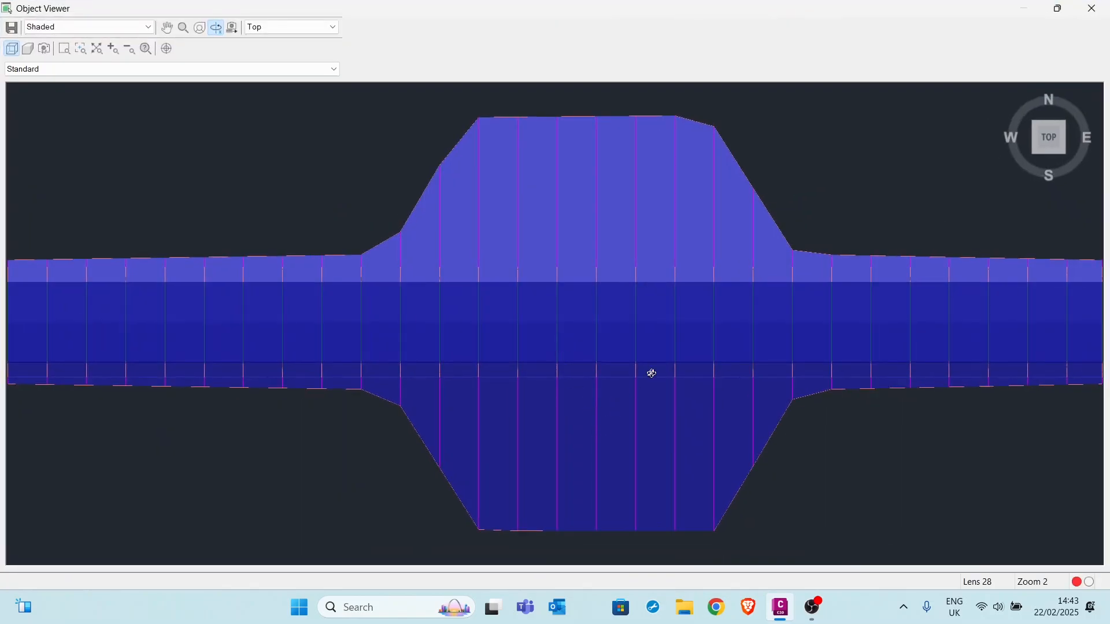
{"action": "left_click", "coordinate": [1066, 153]}
{"action": "scroll", "coordinate": [555, 289], "scroll_direction": "up", "scroll_amount": 6}
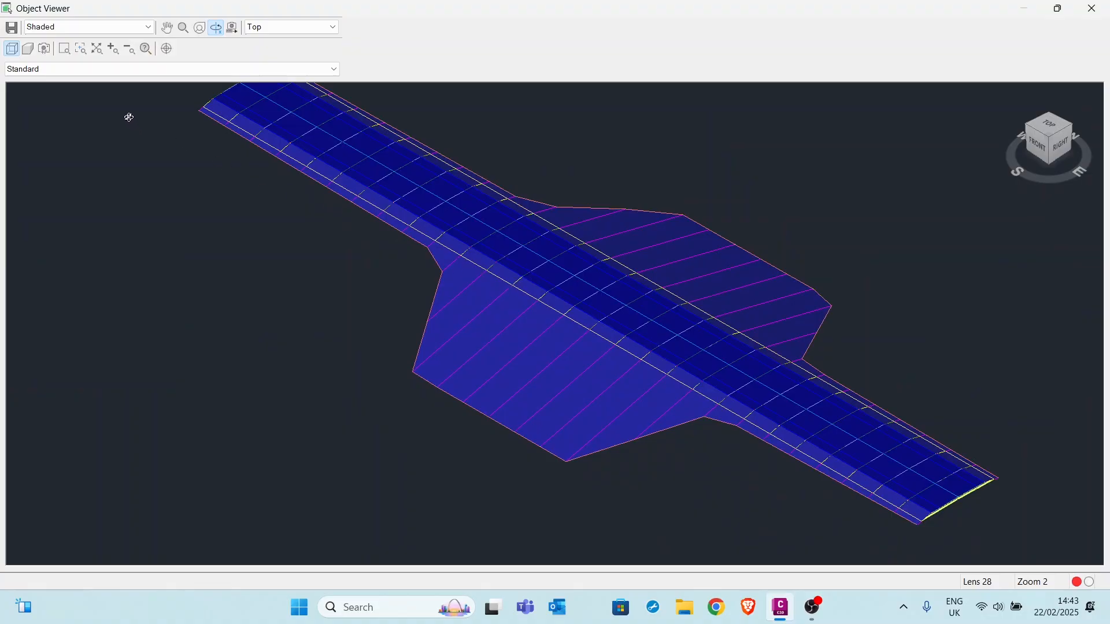
Inspect the 3D corridor in the Realistic visual style, checking the road and side slopes, and close the viewer
{"action": "left_click", "coordinate": [73, 27]}
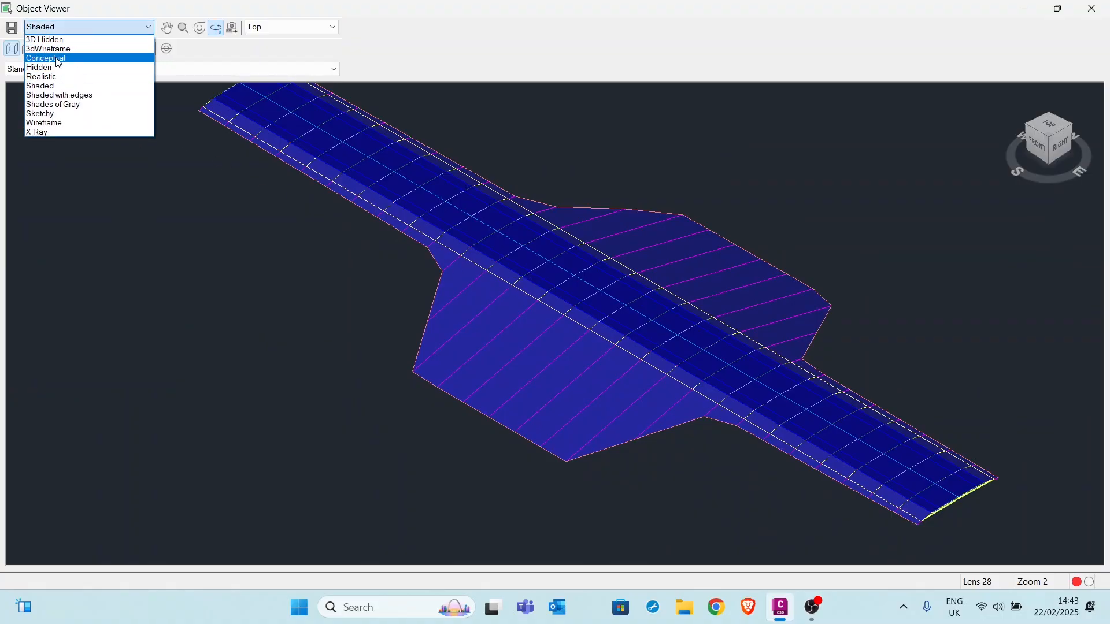
{"action": "left_click", "coordinate": [51, 76]}
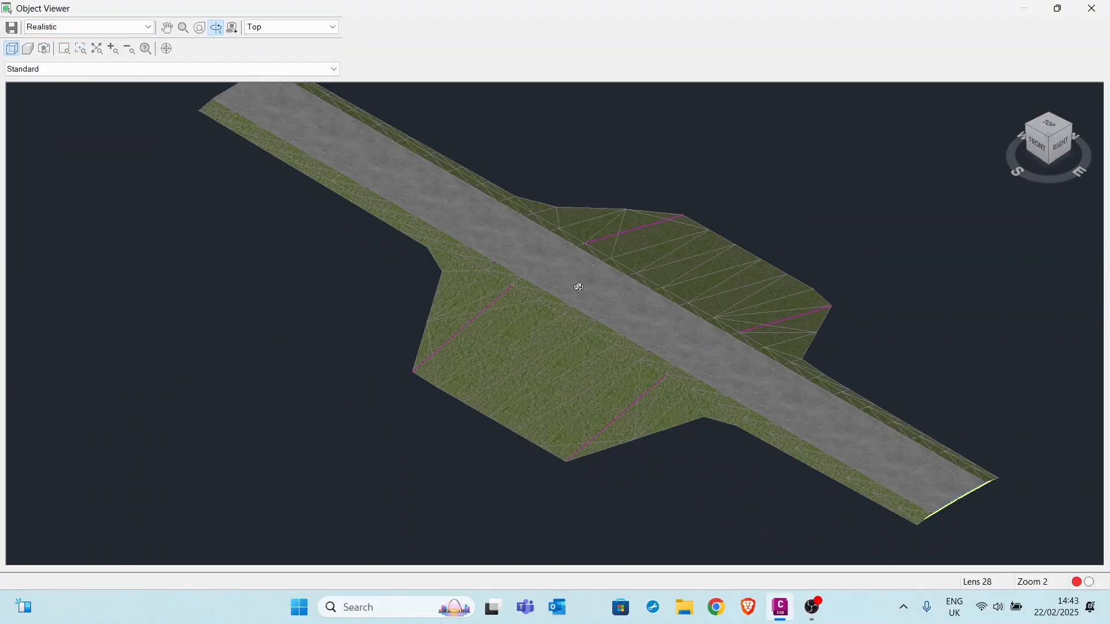
{"action": "scroll", "coordinate": [580, 287], "scroll_direction": "down", "scroll_amount": 8}
{"action": "scroll", "coordinate": [521, 314], "scroll_direction": "up", "scroll_amount": 3}
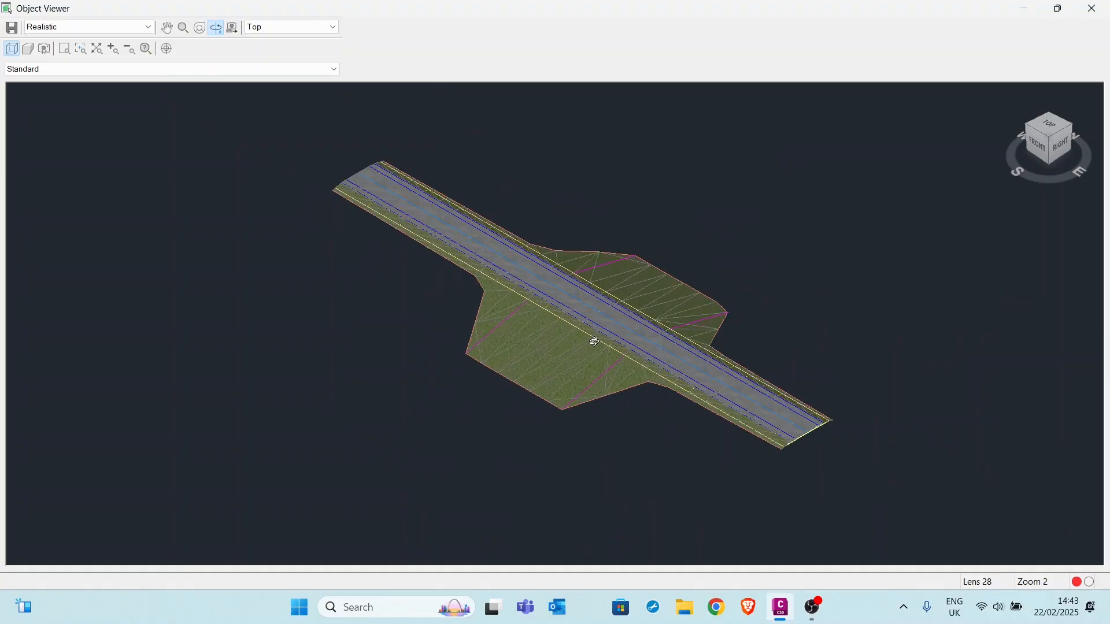
{"action": "scroll", "coordinate": [595, 342], "scroll_direction": "up", "scroll_amount": 3}
{"action": "scroll", "coordinate": [626, 347], "scroll_direction": "down", "scroll_amount": 6}
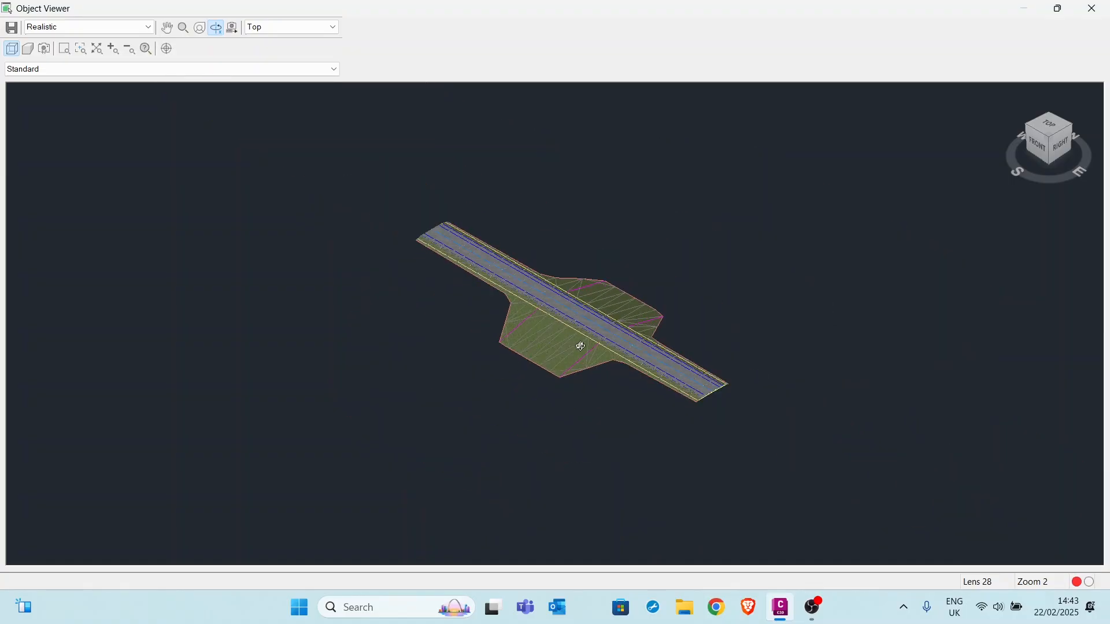
{"action": "scroll", "coordinate": [581, 346], "scroll_direction": "up", "scroll_amount": 3}
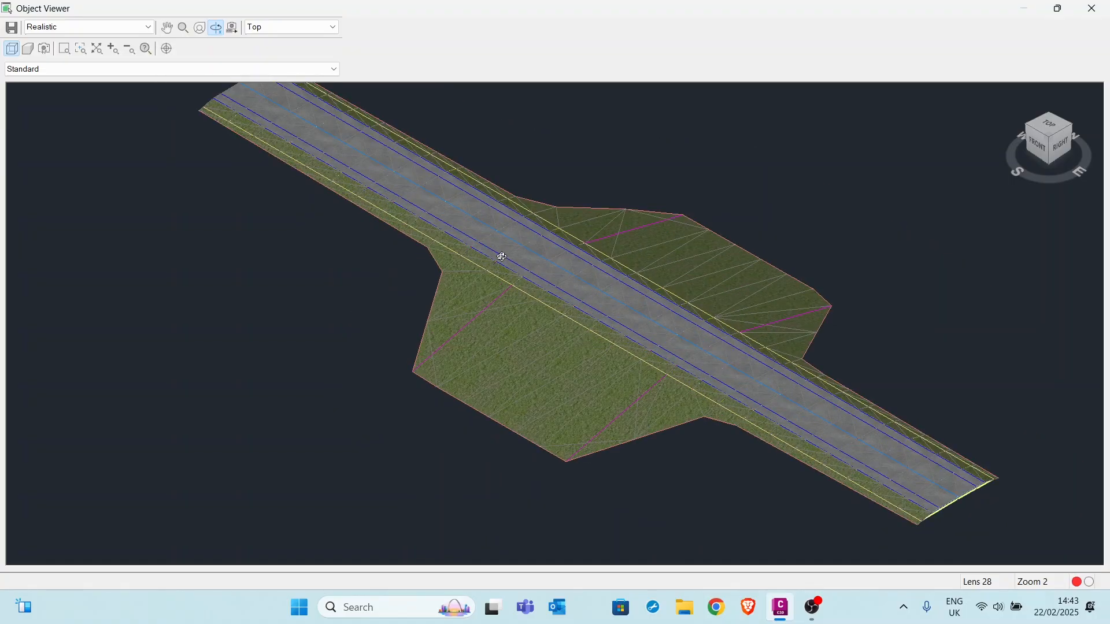
{"action": "left_click", "coordinate": [1094, 9]}
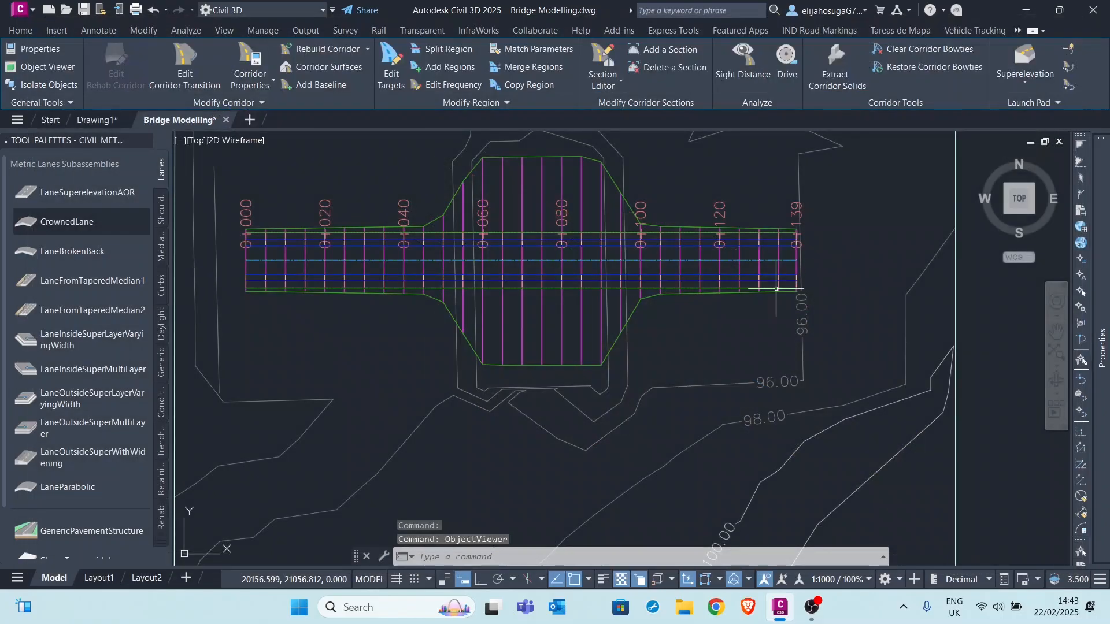
{"action": "scroll", "coordinate": [448, 292], "scroll_direction": "up", "scroll_amount": 5}
{"action": "scroll", "coordinate": [451, 295], "scroll_direction": "down", "scroll_amount": 3}
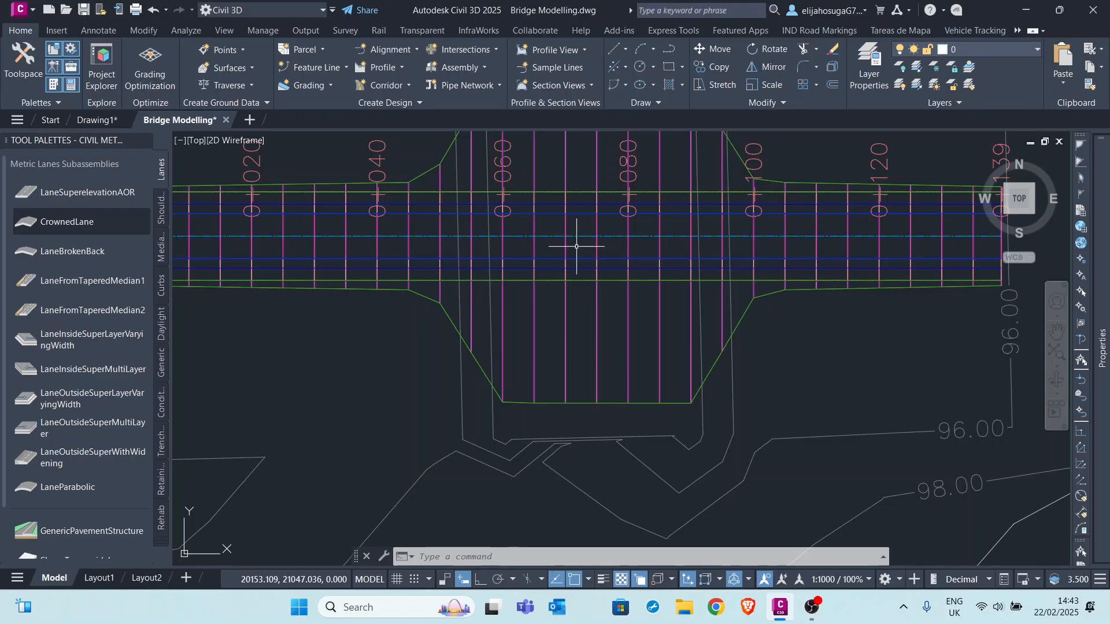
{"action": "scroll", "coordinate": [573, 248], "scroll_direction": "up", "scroll_amount": 1}
{"action": "scroll", "coordinate": [413, 232], "scroll_direction": "up", "scroll_amount": 3}
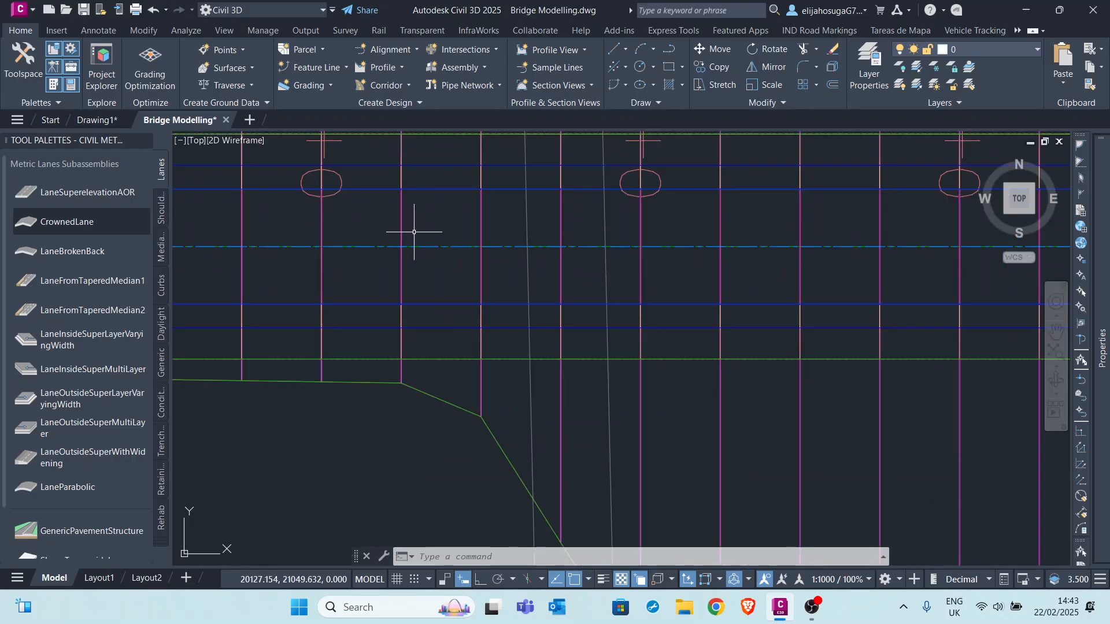
{"action": "scroll", "coordinate": [414, 232], "scroll_direction": "down", "scroll_amount": 4}
{"action": "scroll", "coordinate": [421, 214], "scroll_direction": "up", "scroll_amount": 3}
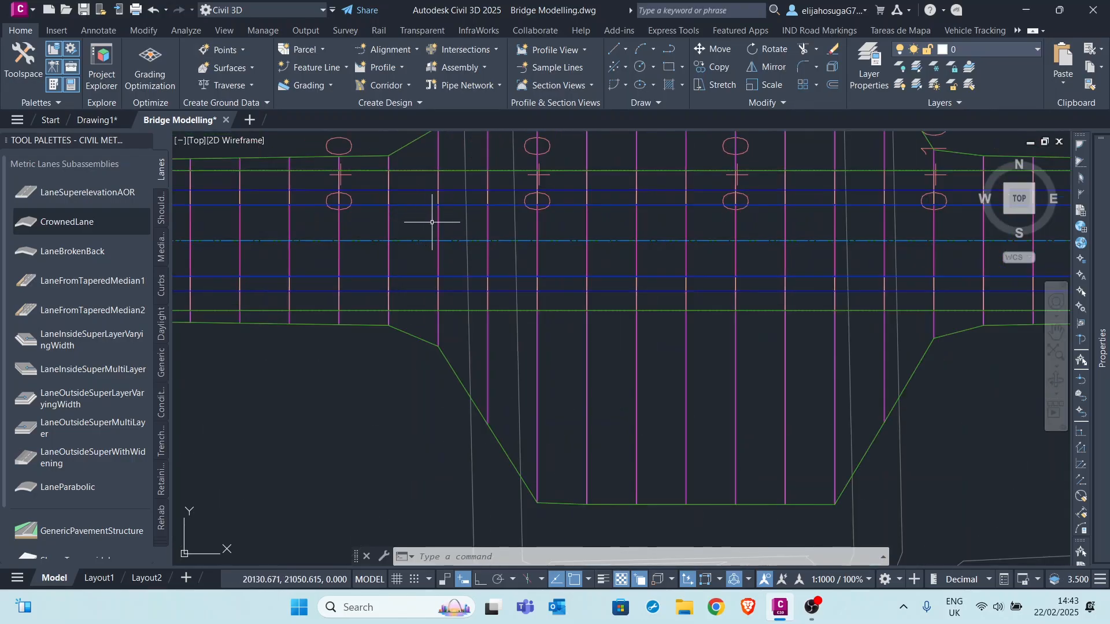
{"action": "scroll", "coordinate": [432, 222], "scroll_direction": "down", "scroll_amount": 2}
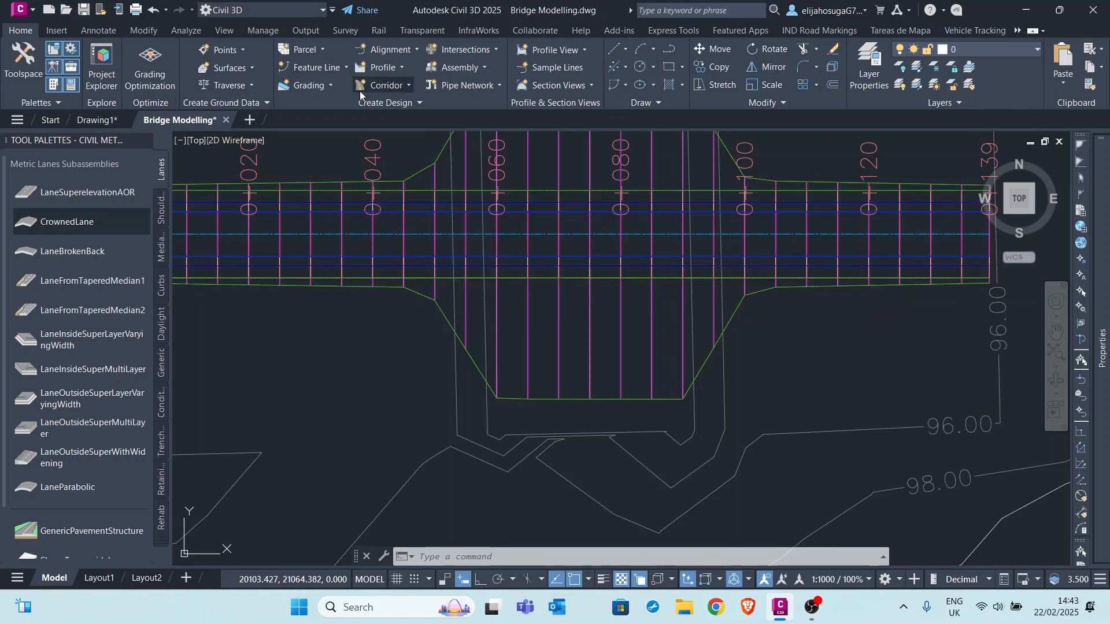
Split the corridor region at stations 0+100 and 0+045 to separate the bridge stretch from the road on both sides
{"action": "left_click", "coordinate": [335, 200]}
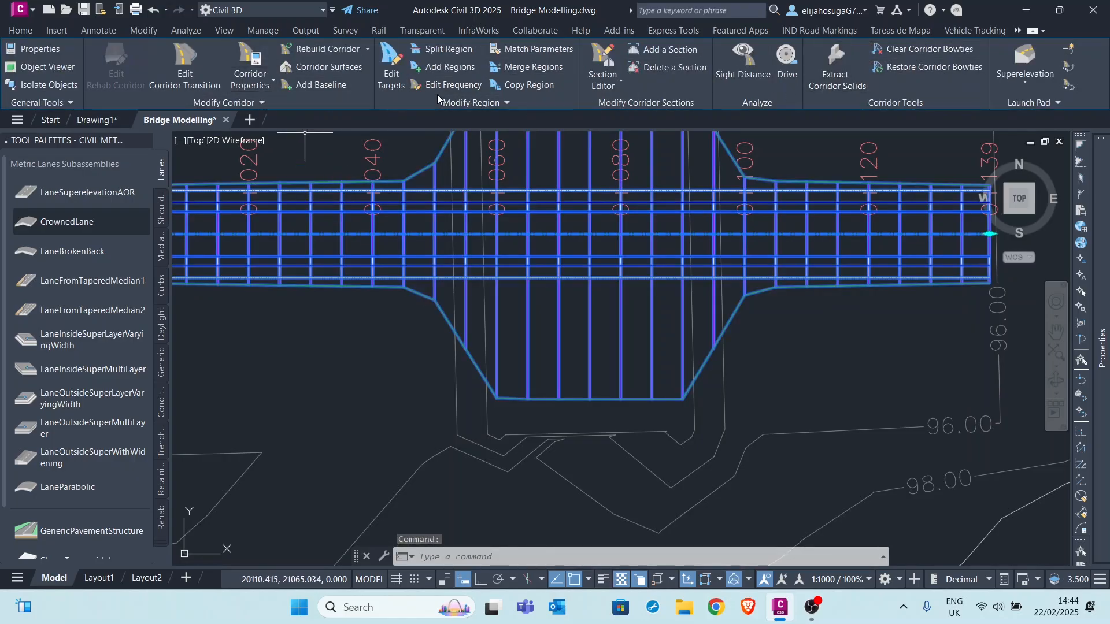
{"action": "left_click", "coordinate": [447, 50]}
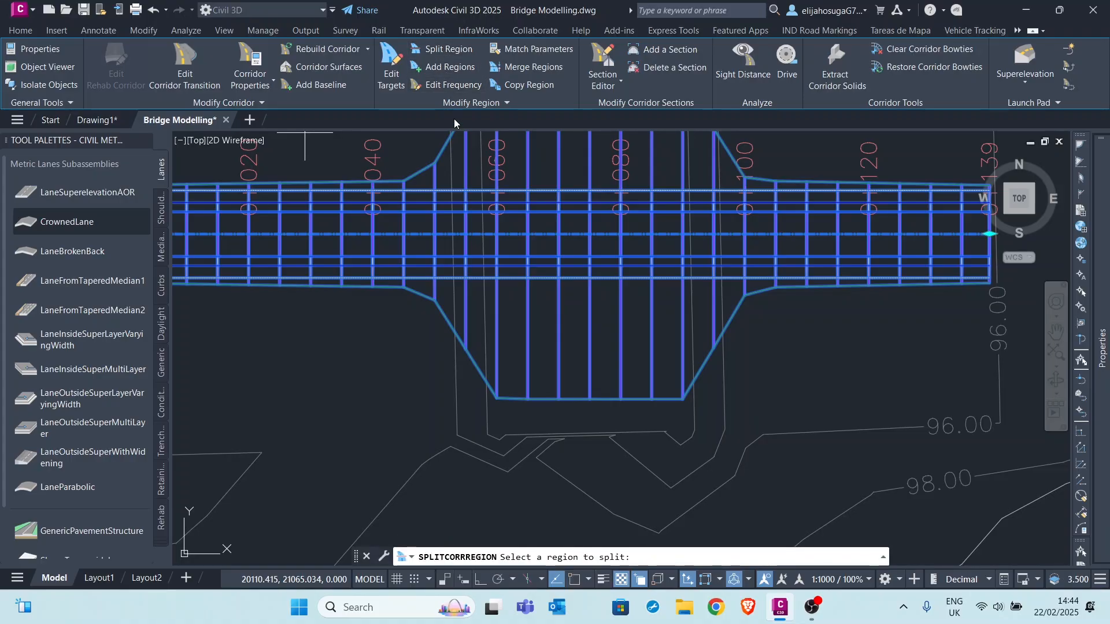
{"action": "scroll", "coordinate": [421, 266], "scroll_direction": "up", "scroll_amount": 1}
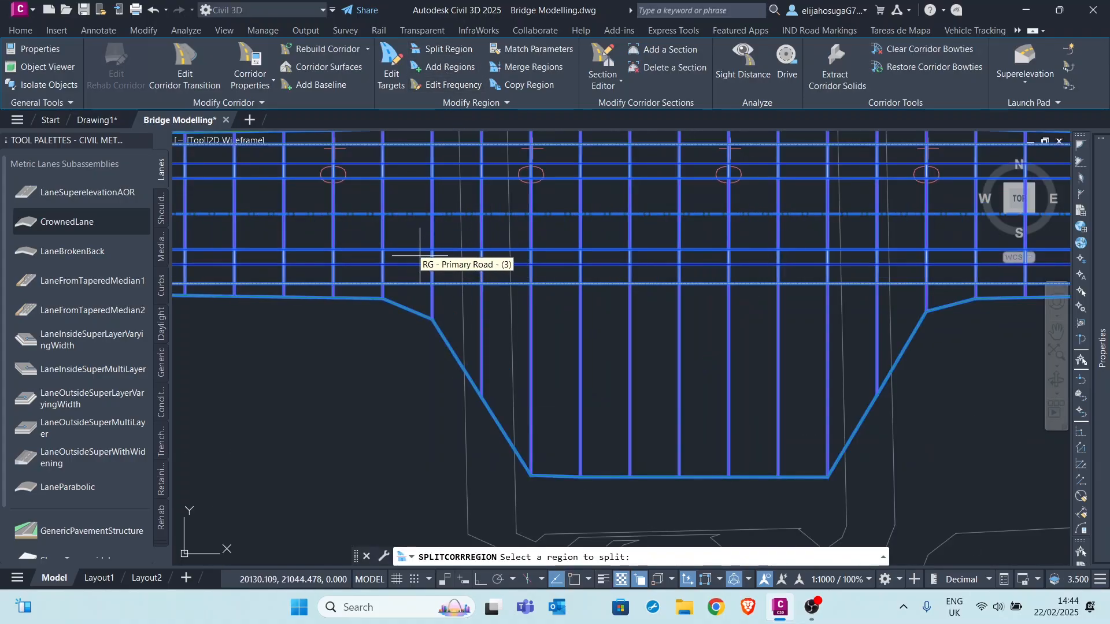
{"action": "scroll", "coordinate": [402, 262], "scroll_direction": "down", "scroll_amount": 1}
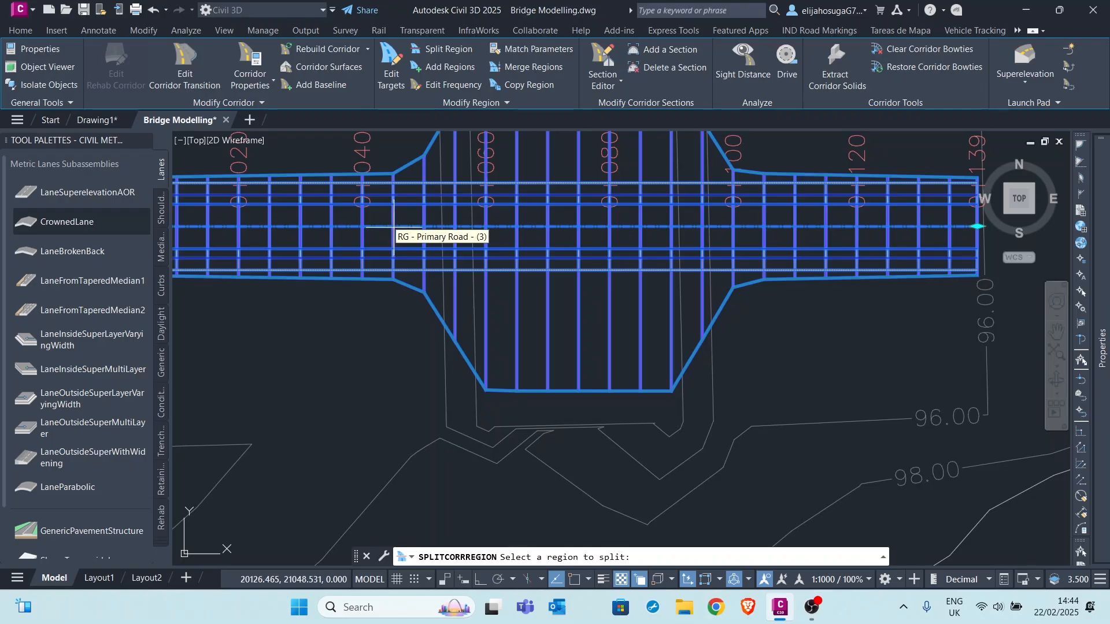
{"action": "left_click", "coordinate": [393, 227]}
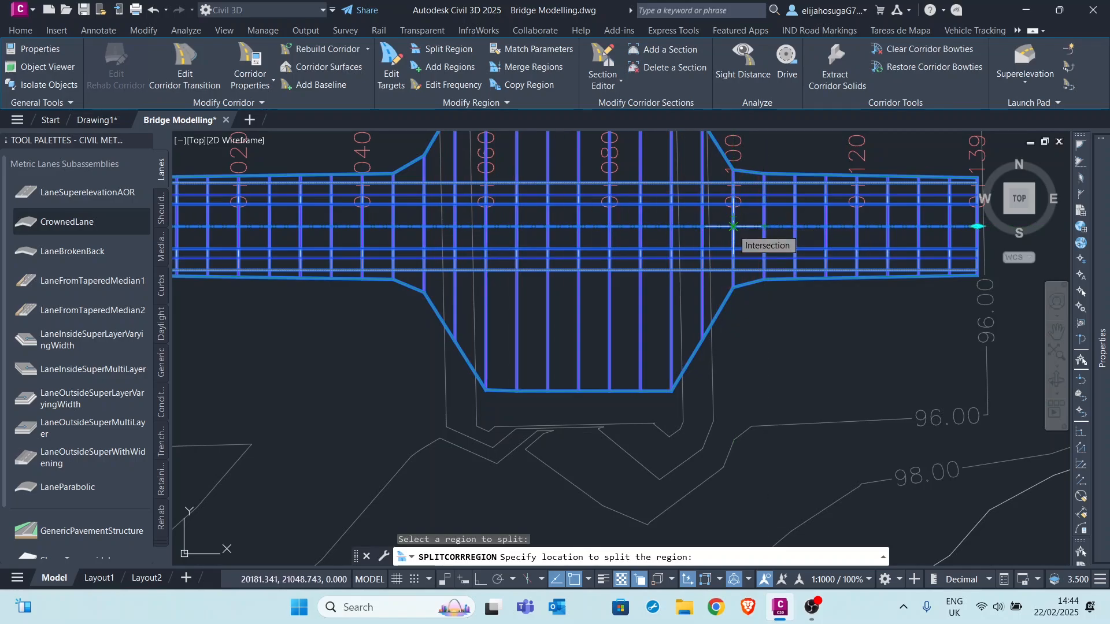
{"action": "left_click", "coordinate": [733, 226]}
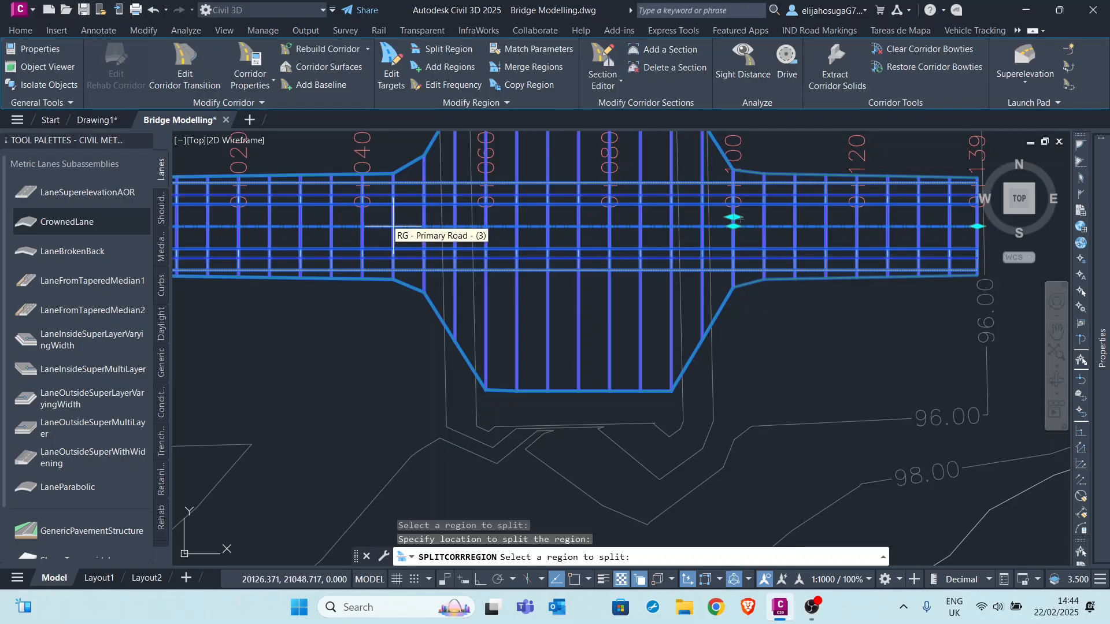
{"action": "left_click", "coordinate": [394, 226]}
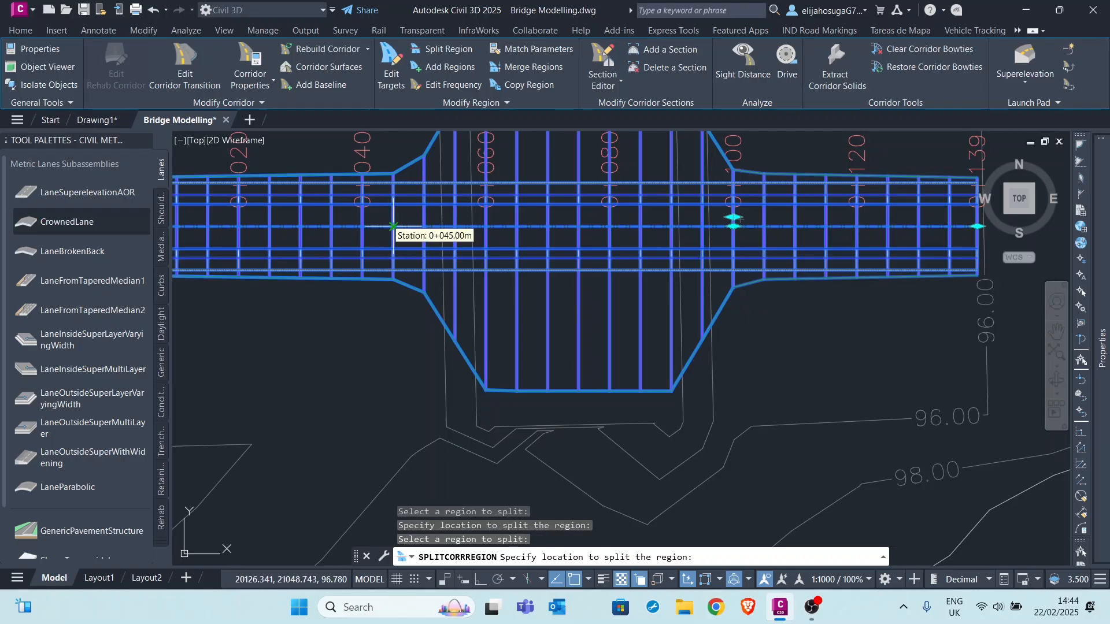
{"action": "left_click", "coordinate": [394, 226]}
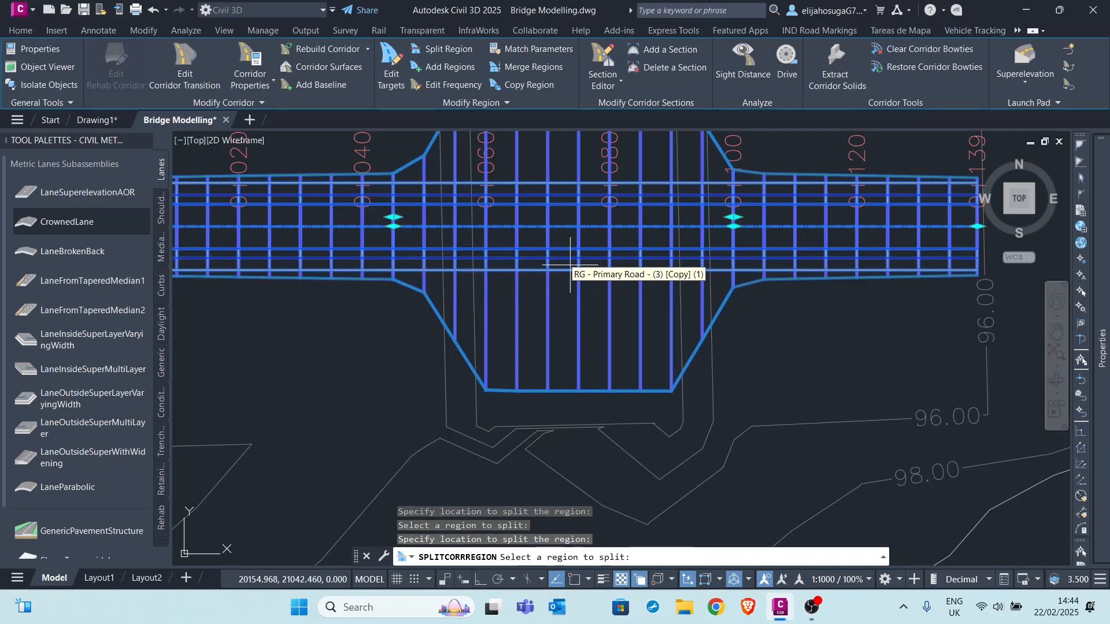
{"action": "key", "text": "Escape"}
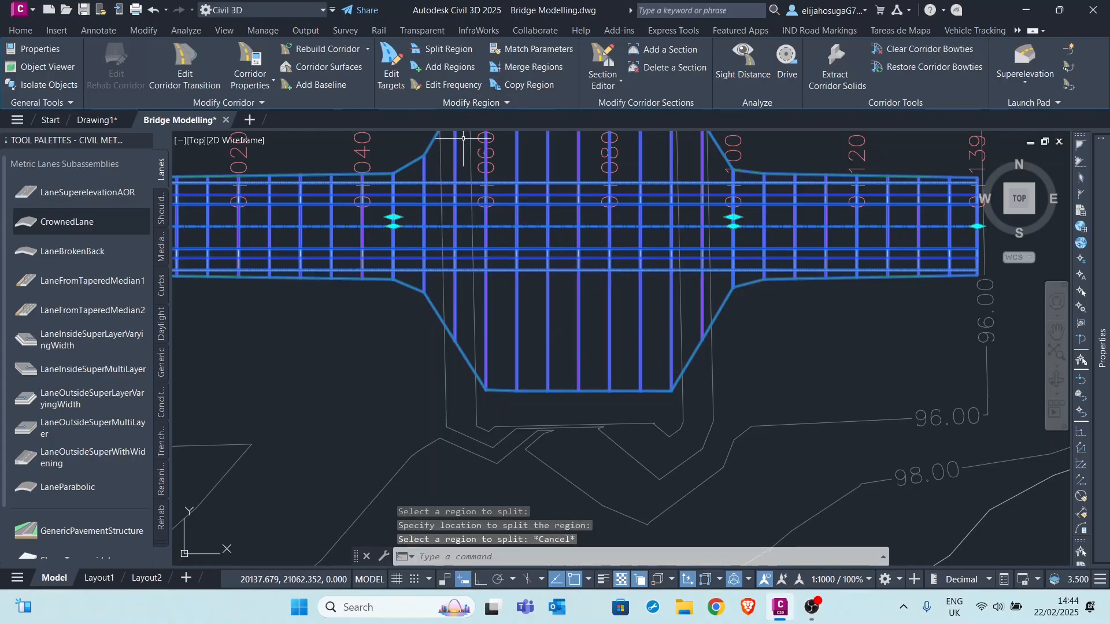
Assign the Bridge assembly to the middle corridor region between stations 0+045 and 0+100 and accept the region properties
{"action": "left_click", "coordinate": [486, 107]}
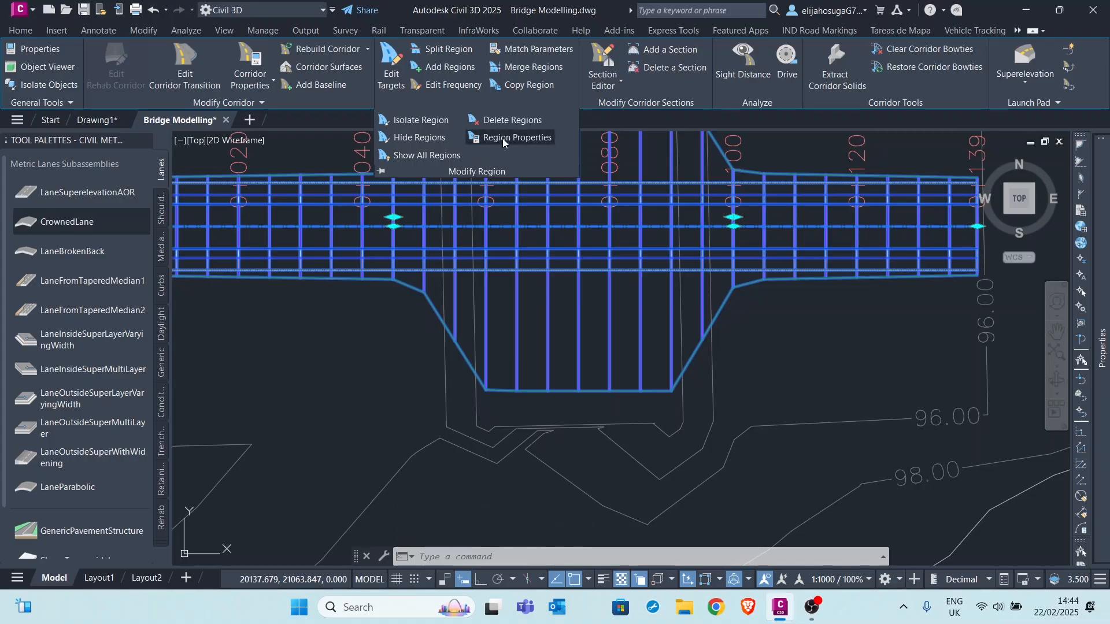
{"action": "left_click", "coordinate": [501, 138]}
{"action": "left_click", "coordinate": [539, 217]}
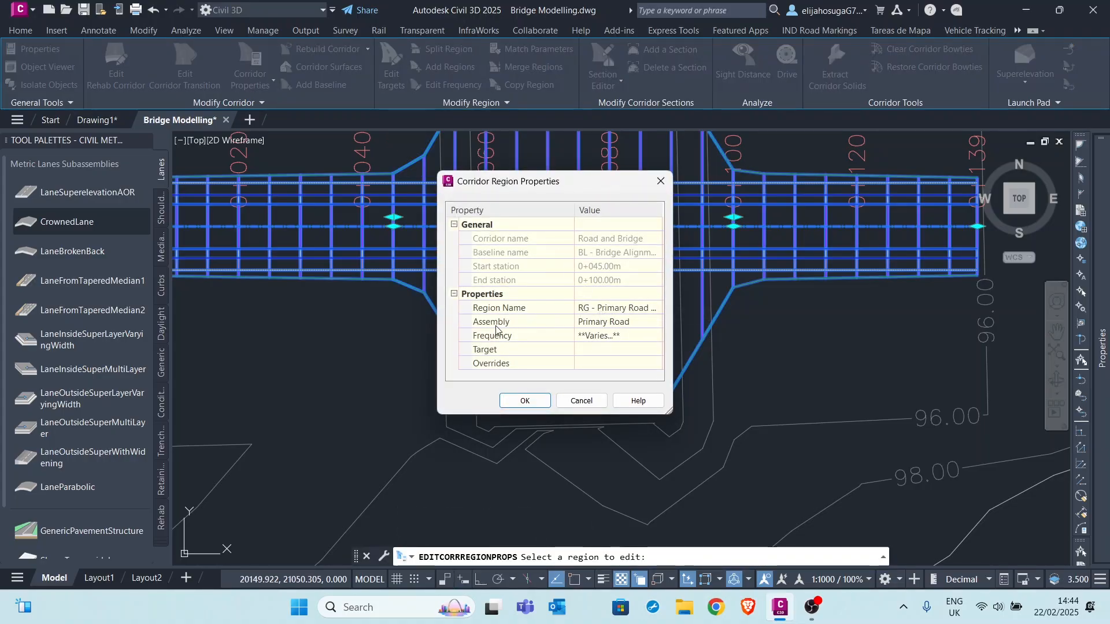
{"action": "left_click", "coordinate": [654, 321]}
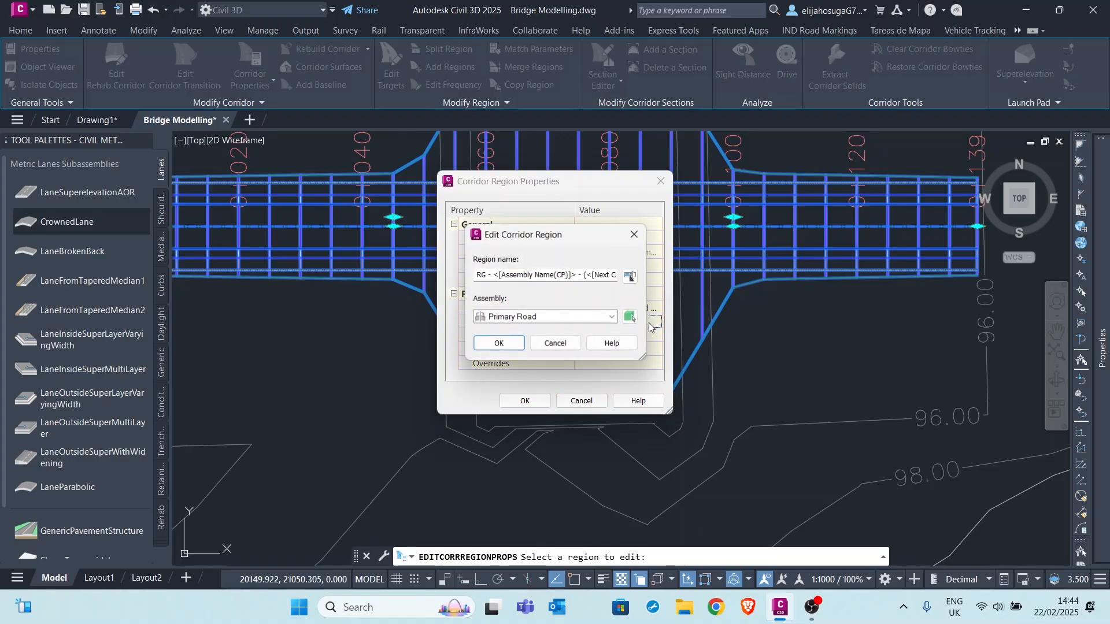
{"action": "left_click", "coordinate": [546, 318]}
{"action": "left_click", "coordinate": [519, 330]}
{"action": "left_click", "coordinate": [499, 343]}
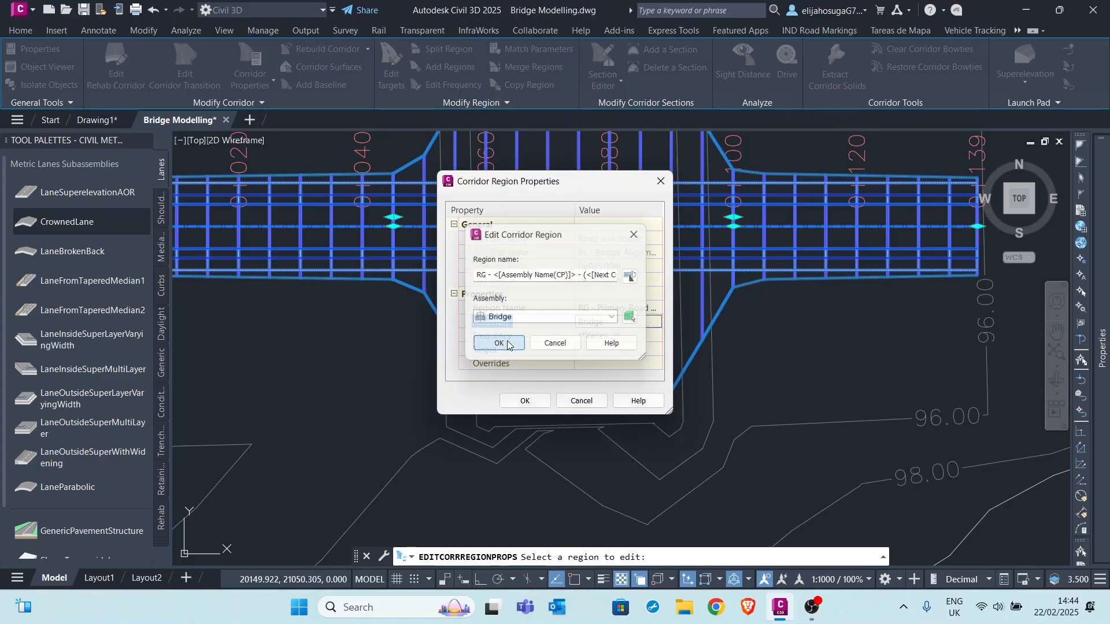
{"action": "left_click", "coordinate": [526, 400]}
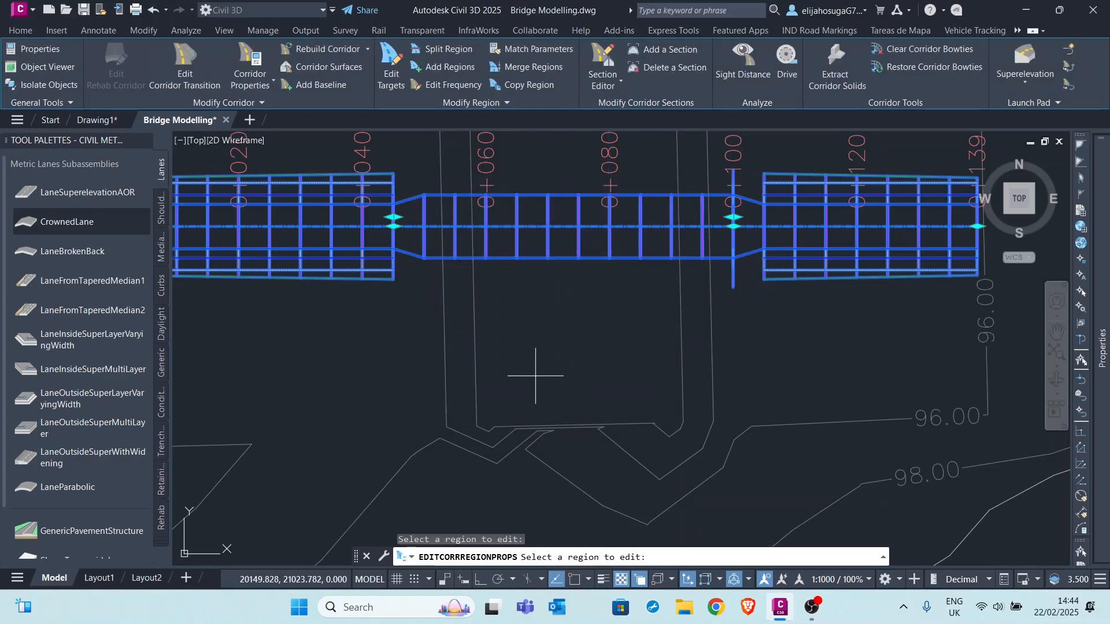
{"action": "scroll", "coordinate": [390, 230], "scroll_direction": "up", "scroll_amount": 2}
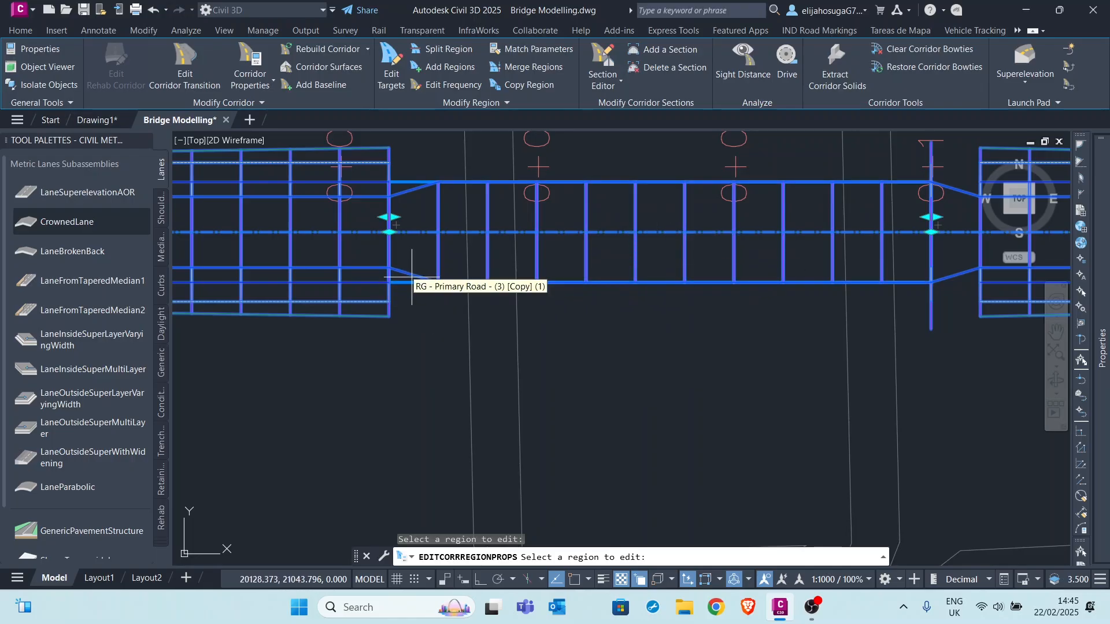
{"action": "key", "text": "Escape"}
Show the updated corridor in the Object Viewer and turn it to an isometric view
{"action": "scroll", "coordinate": [498, 199], "scroll_direction": "down", "scroll_amount": 2}
{"action": "scroll", "coordinate": [817, 205], "scroll_direction": "up", "scroll_amount": 1}
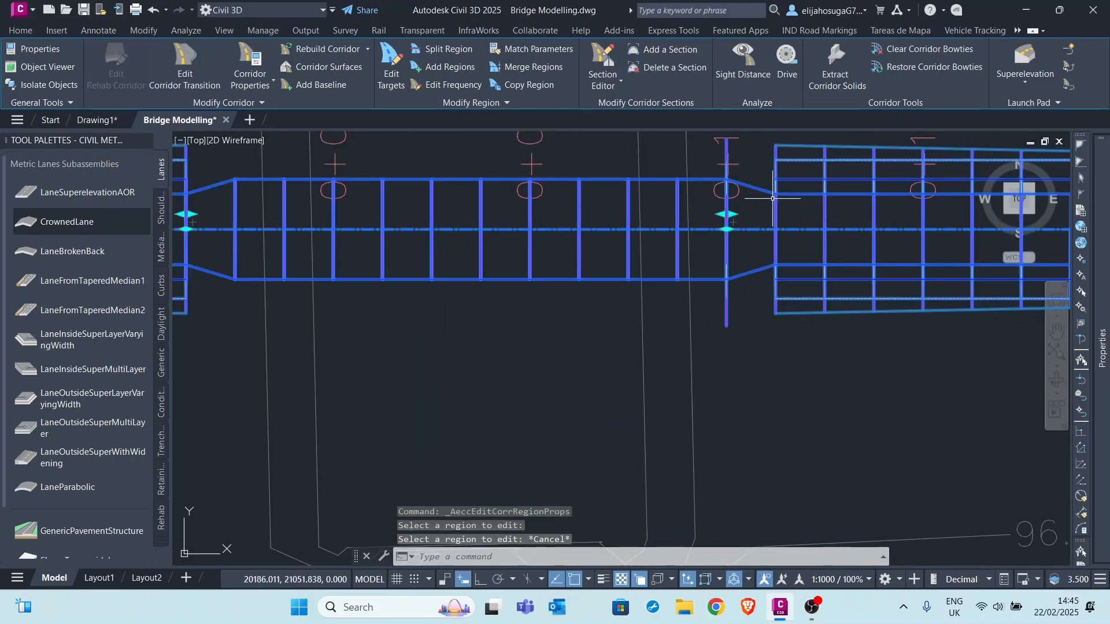
{"action": "scroll", "coordinate": [757, 187], "scroll_direction": "down", "scroll_amount": 2}
{"action": "scroll", "coordinate": [773, 264], "scroll_direction": "up", "scroll_amount": 4}
{"action": "scroll", "coordinate": [703, 241], "scroll_direction": "down", "scroll_amount": 5}
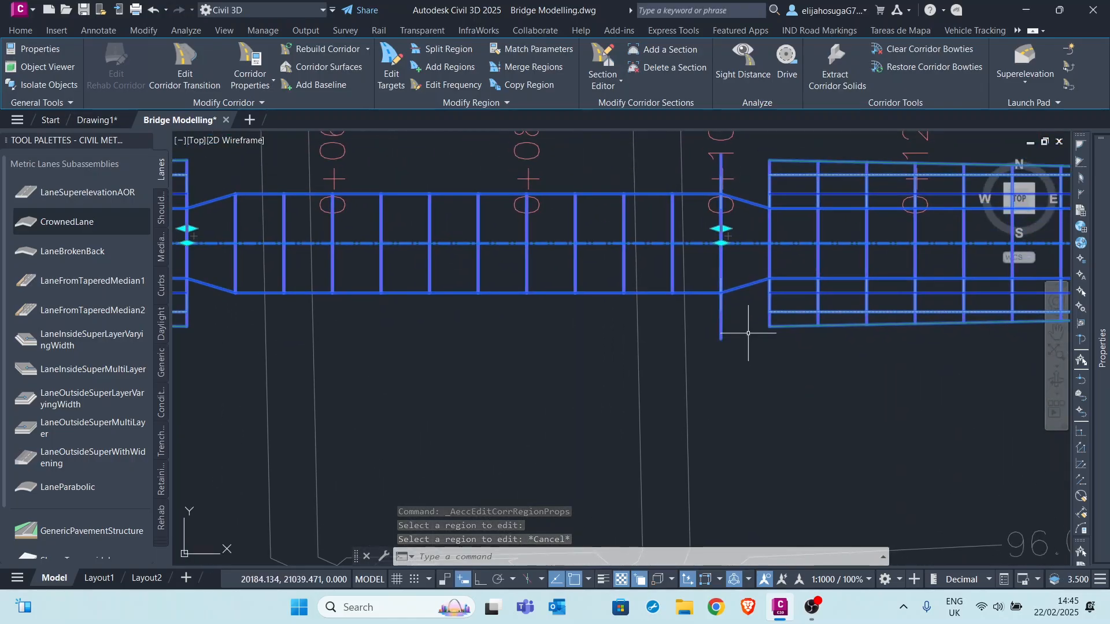
{"action": "scroll", "coordinate": [682, 304], "scroll_direction": "up", "scroll_amount": 5}
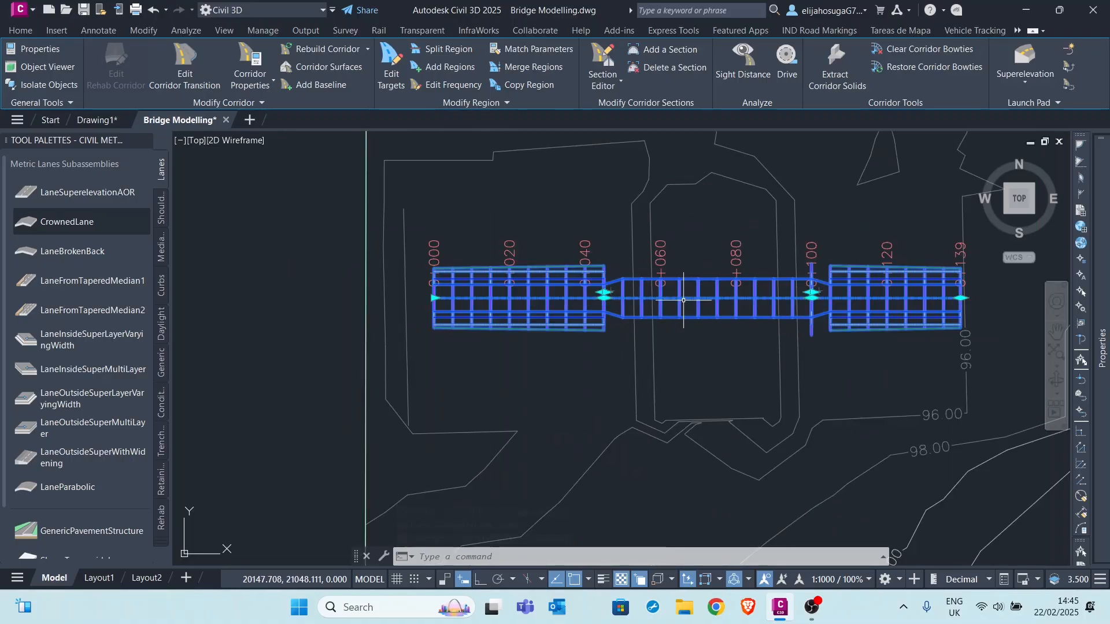
{"action": "scroll", "coordinate": [735, 275], "scroll_direction": "down", "scroll_amount": 3}
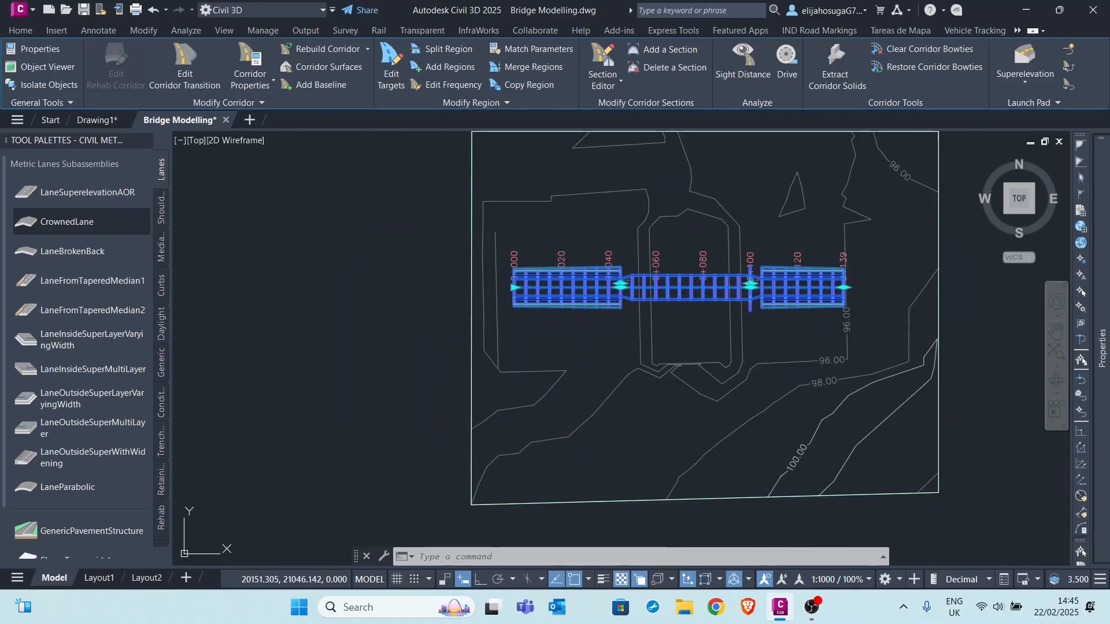
{"action": "right_click", "coordinate": [679, 227]}
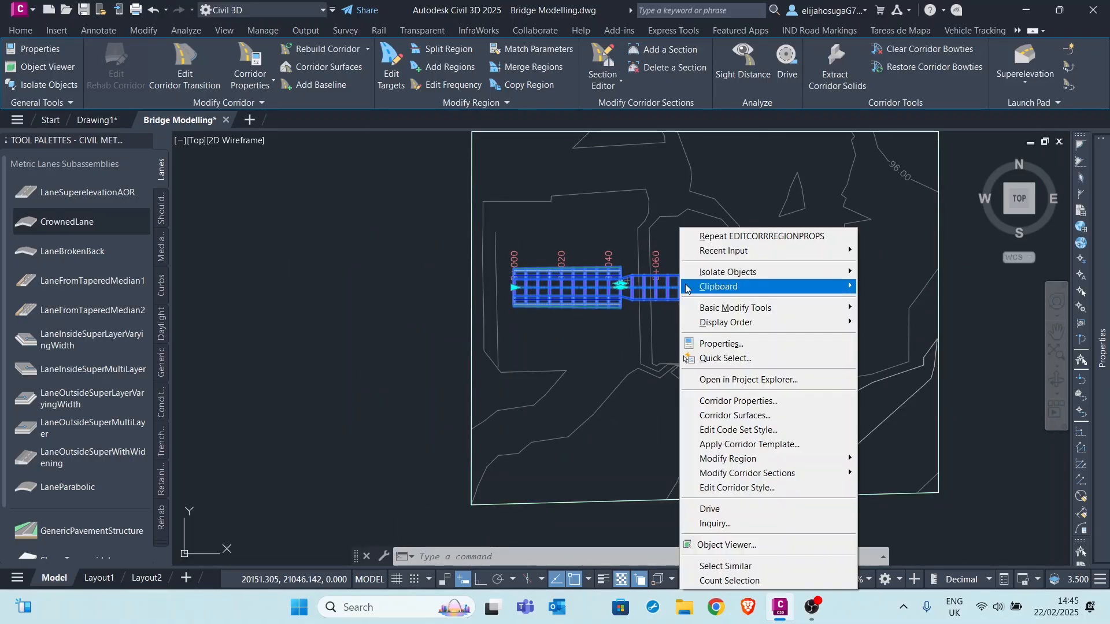
{"action": "left_click", "coordinate": [736, 545]}
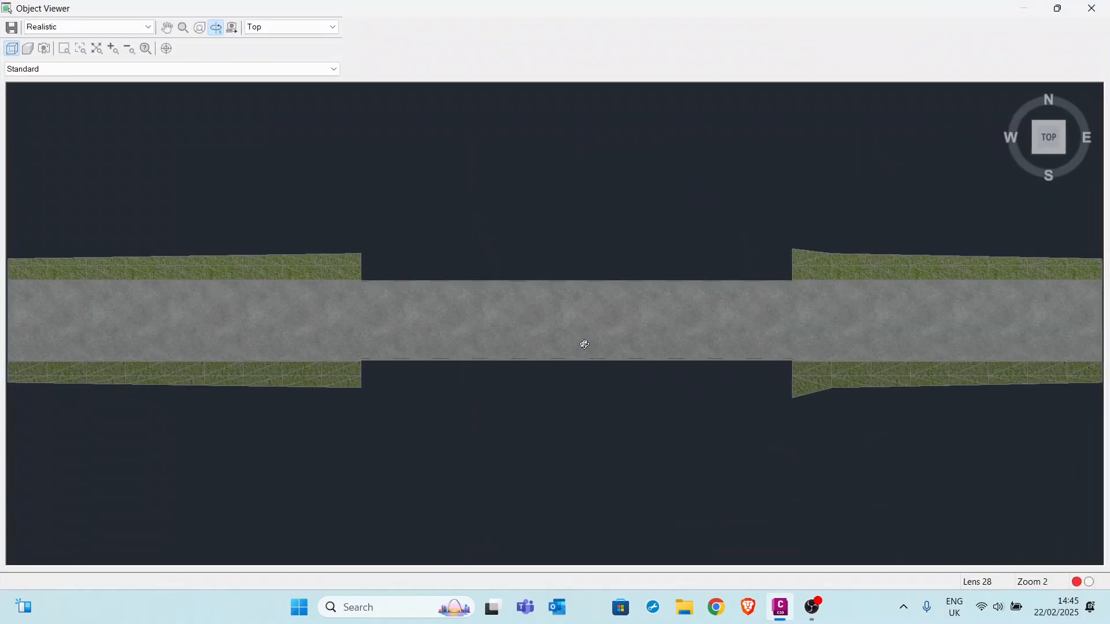
{"action": "left_click", "coordinate": [1064, 154]}
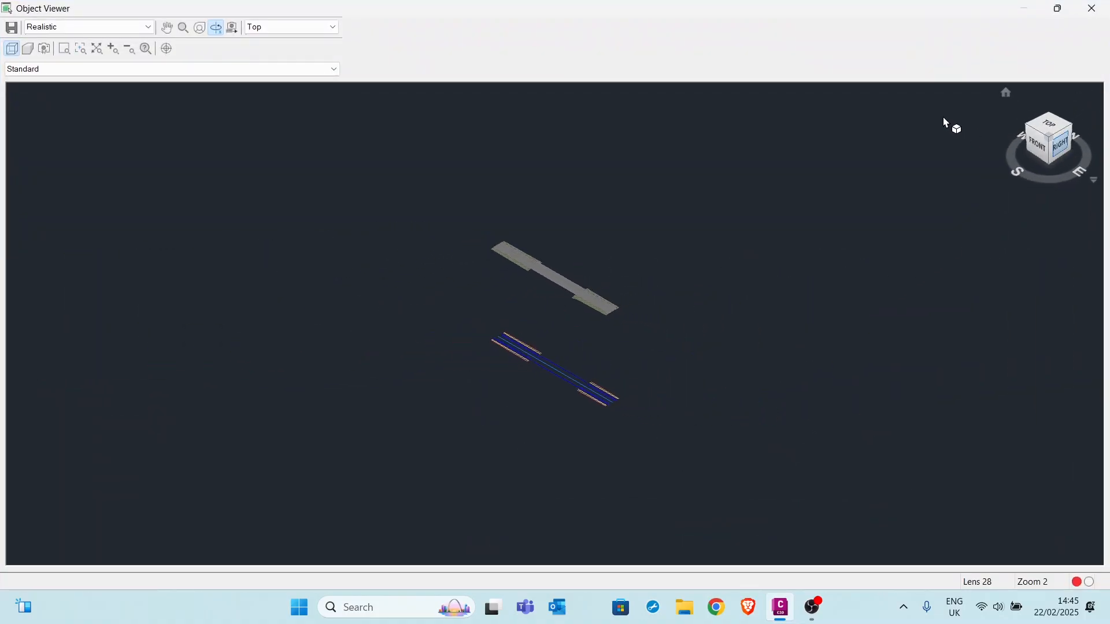
Inspect the 3D bridge deck, its parapets and the transitions to the road at both ends, and close the viewer
{"action": "scroll", "coordinate": [557, 254], "scroll_direction": "up", "scroll_amount": 5}
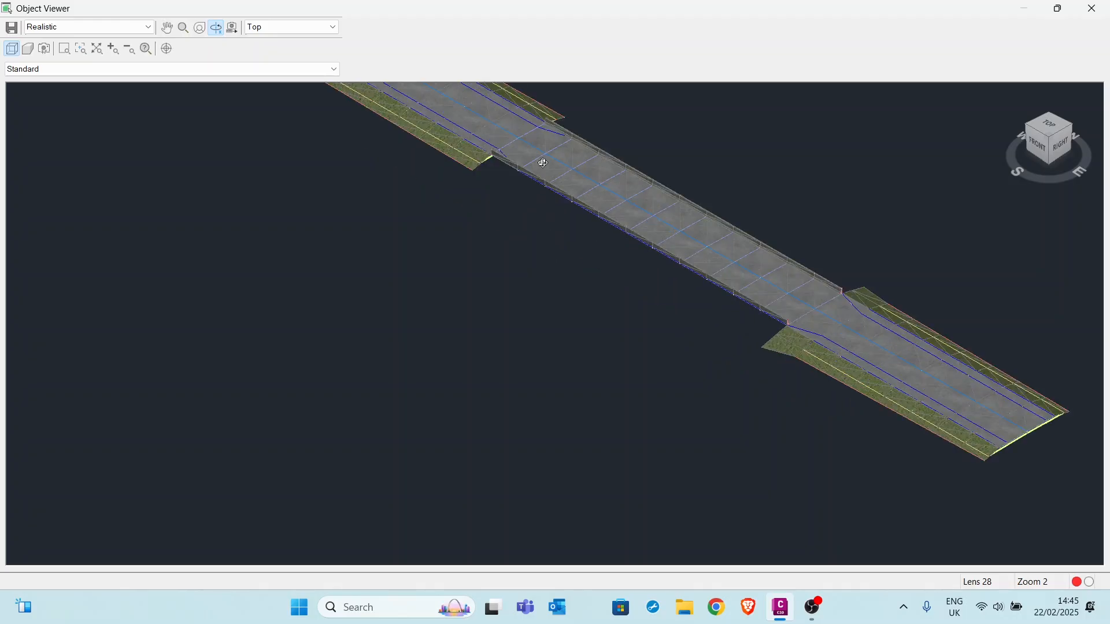
{"action": "middle_click_drag", "start_coordinate": [543, 163], "coordinate": [540, 304]}
{"action": "scroll", "coordinate": [563, 219], "scroll_direction": "up", "scroll_amount": 5}
{"action": "scroll", "coordinate": [564, 221], "scroll_direction": "down", "scroll_amount": 2}
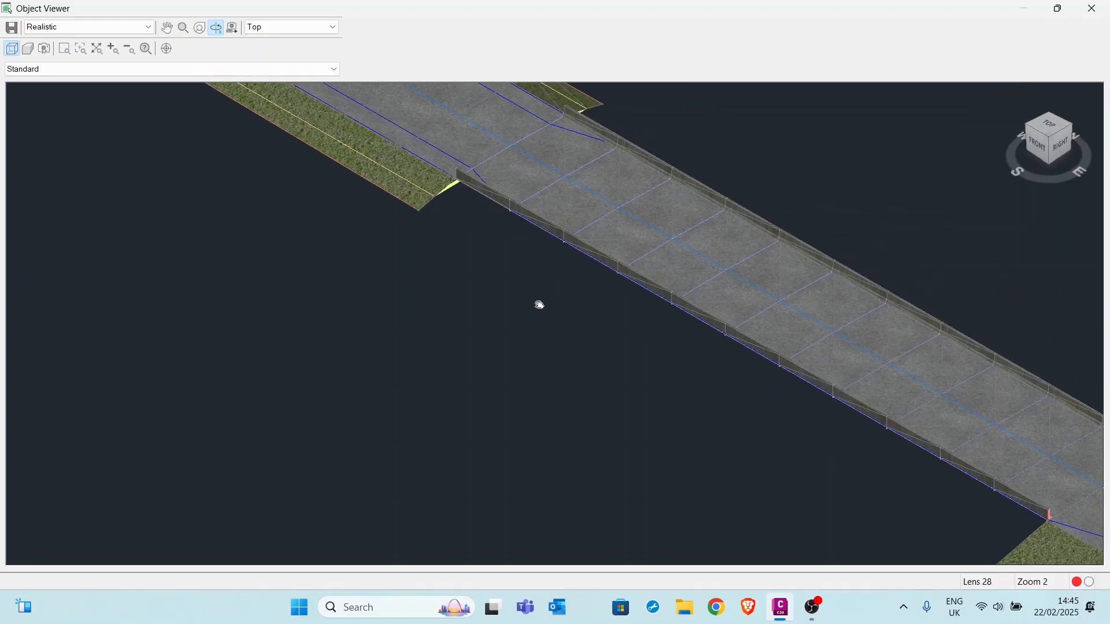
{"action": "scroll", "coordinate": [702, 364], "scroll_direction": "down", "scroll_amount": 1}
{"action": "scroll", "coordinate": [604, 276], "scroll_direction": "down", "scroll_amount": 5}
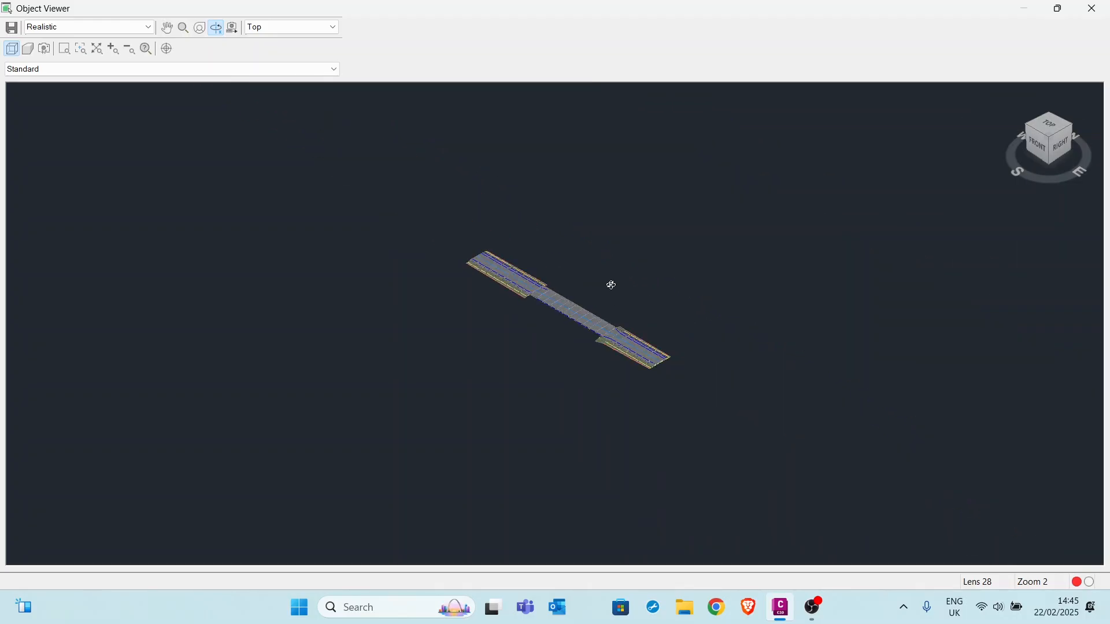
{"action": "scroll", "coordinate": [585, 343], "scroll_direction": "up", "scroll_amount": 5}
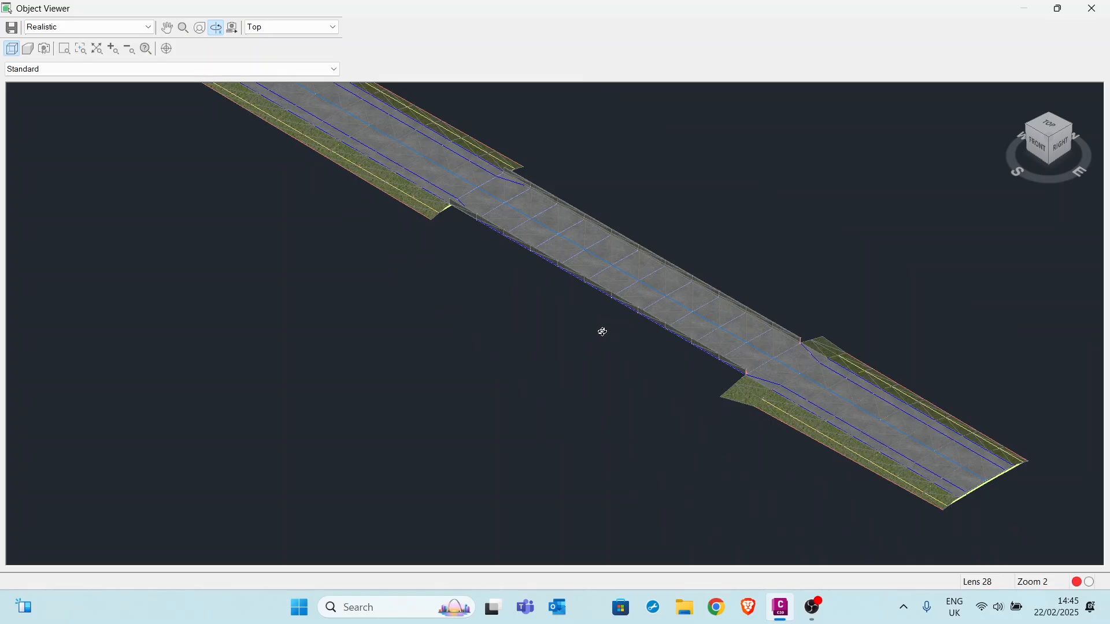
{"action": "middle_click_drag", "start_coordinate": [495, 231], "coordinate": [587, 282]}
{"action": "scroll", "coordinate": [543, 304], "scroll_direction": "up", "scroll_amount": 3}
{"action": "scroll", "coordinate": [535, 263], "scroll_direction": "down", "scroll_amount": 5}
{"action": "scroll", "coordinate": [478, 248], "scroll_direction": "up", "scroll_amount": 3}
{"action": "scroll", "coordinate": [587, 281], "scroll_direction": "up", "scroll_amount": 4}
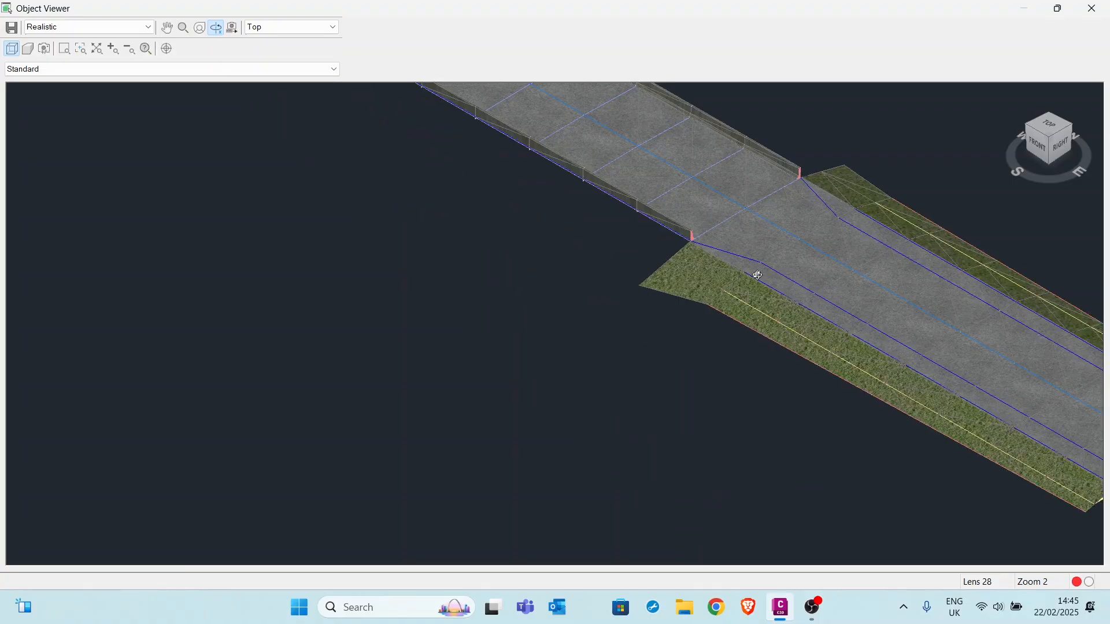
{"action": "scroll", "coordinate": [702, 238], "scroll_direction": "down", "scroll_amount": 3}
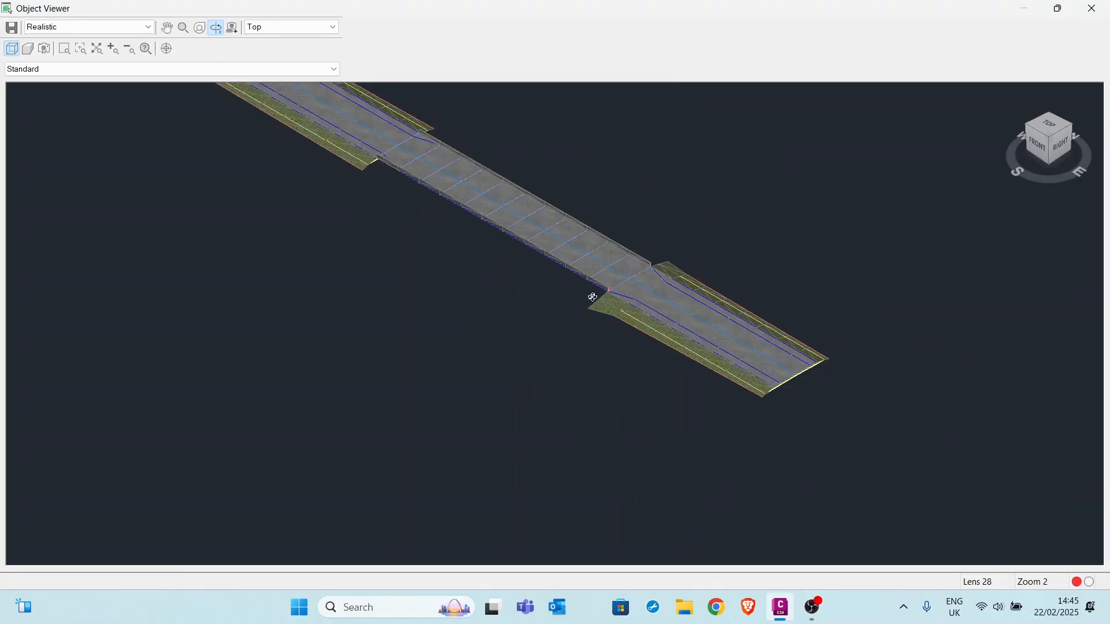
{"action": "left_click_drag", "start_coordinate": [261, 150], "coordinate": [424, 264]}
{"action": "scroll", "coordinate": [488, 223], "scroll_direction": "up", "scroll_amount": 2}
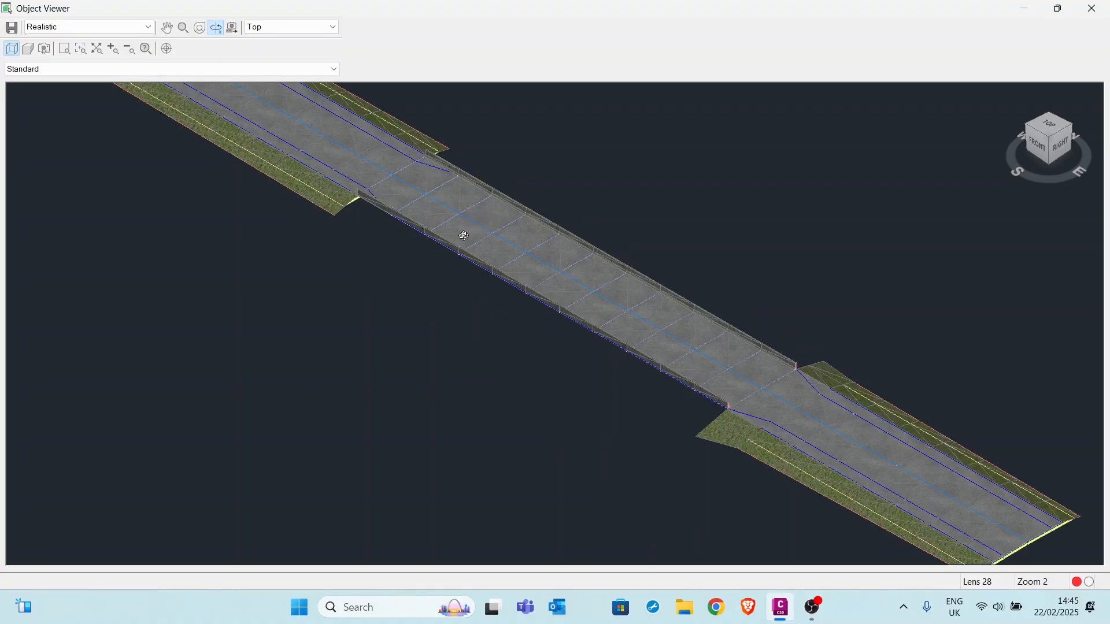
{"action": "left_click_drag", "start_coordinate": [425, 205], "coordinate": [463, 245]}
{"action": "scroll", "coordinate": [456, 246], "scroll_direction": "up", "scroll_amount": 3}
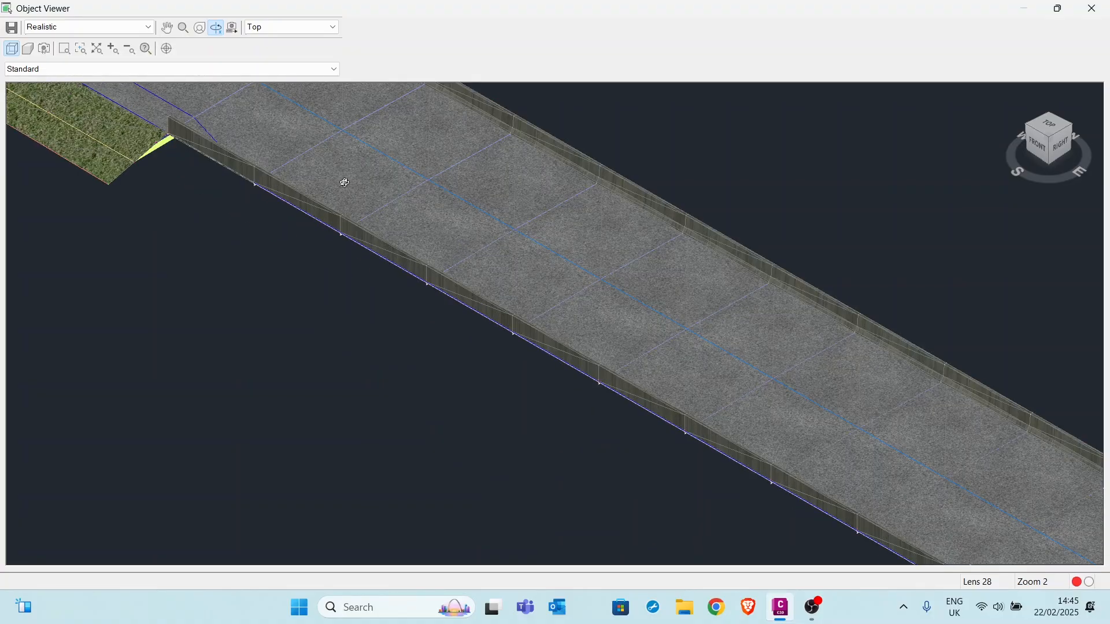
{"action": "scroll", "coordinate": [346, 183], "scroll_direction": "down", "scroll_amount": 3}
{"action": "scroll", "coordinate": [399, 207], "scroll_direction": "down", "scroll_amount": 5}
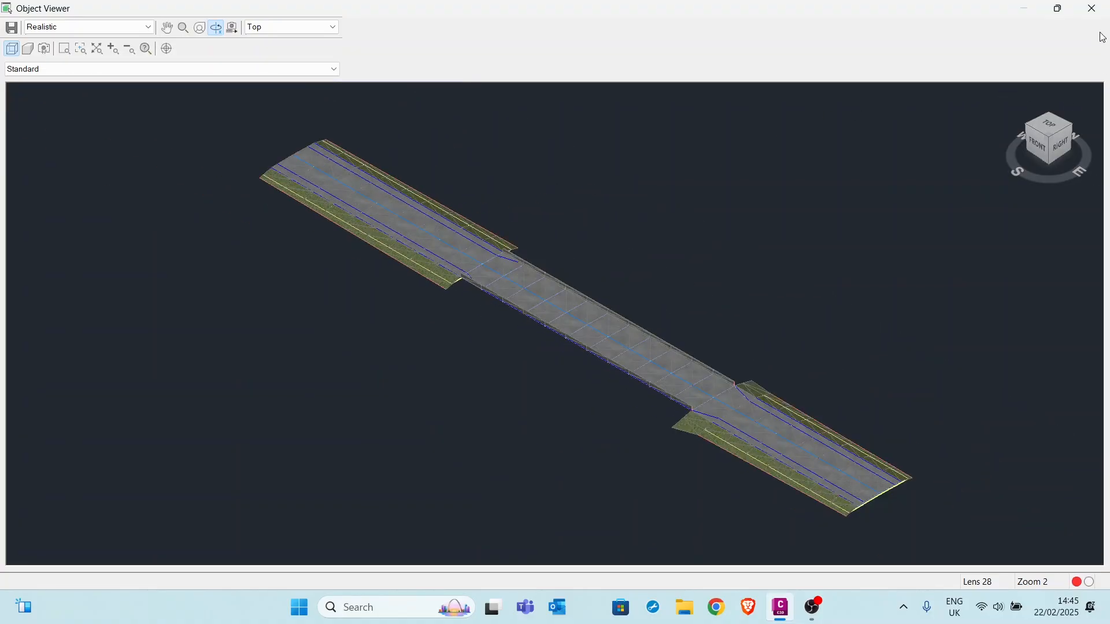
{"action": "left_click", "coordinate": [1095, 20]}
Create a surface for the Road and Bridge corridor from the Top link code, adding the links as breaklines
{"action": "scroll", "coordinate": [576, 327], "scroll_direction": "up", "scroll_amount": 3}
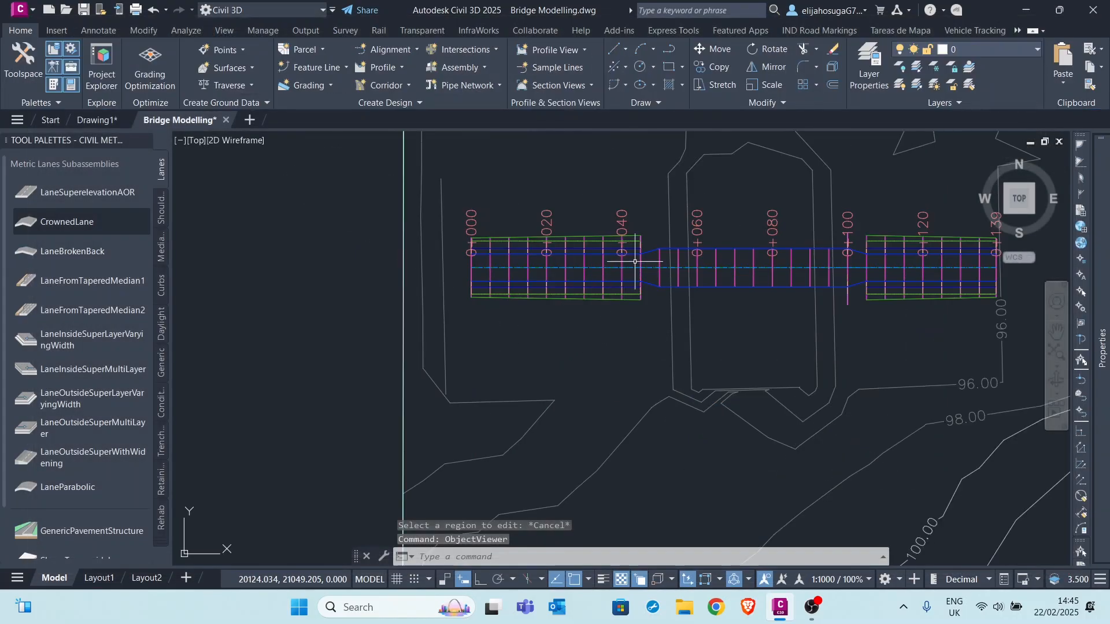
{"action": "scroll", "coordinate": [633, 263], "scroll_direction": "up", "scroll_amount": 3}
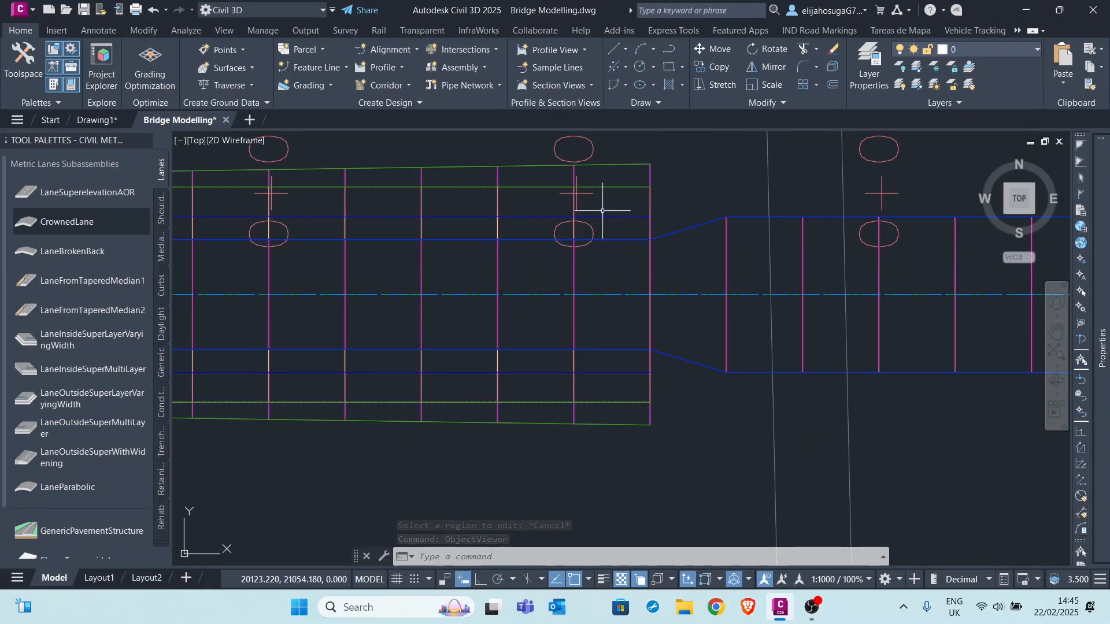
{"action": "left_click", "coordinate": [592, 226]}
{"action": "scroll", "coordinate": [594, 218], "scroll_direction": "down", "scroll_amount": 4}
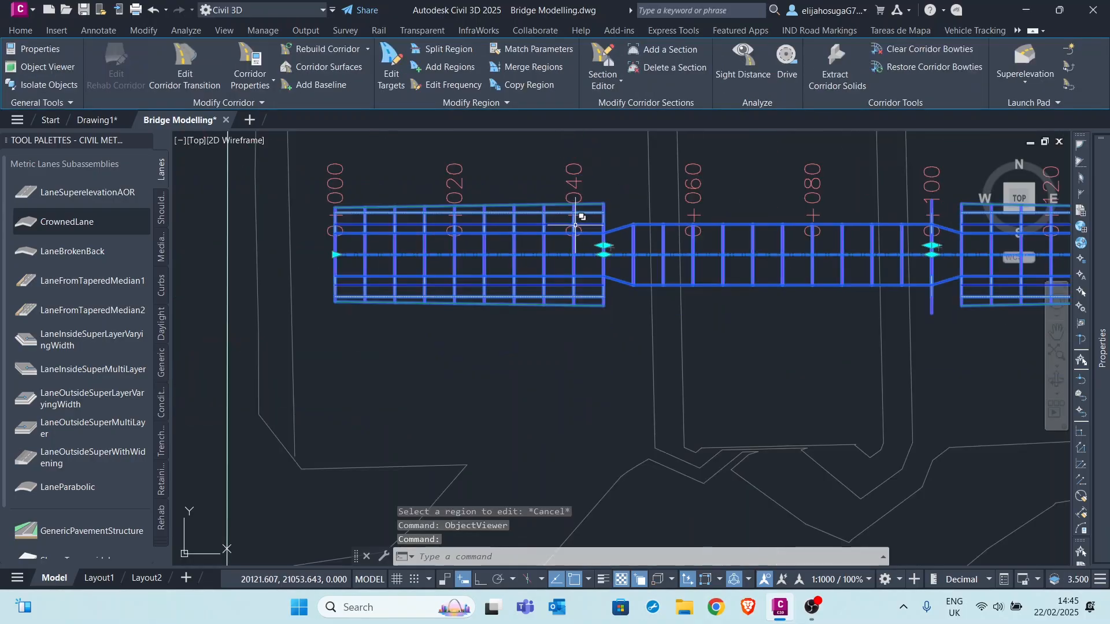
{"action": "scroll", "coordinate": [597, 209], "scroll_direction": "down", "scroll_amount": 2}
{"action": "scroll", "coordinate": [590, 218], "scroll_direction": "up", "scroll_amount": 6}
{"action": "right_click", "coordinate": [585, 225]}
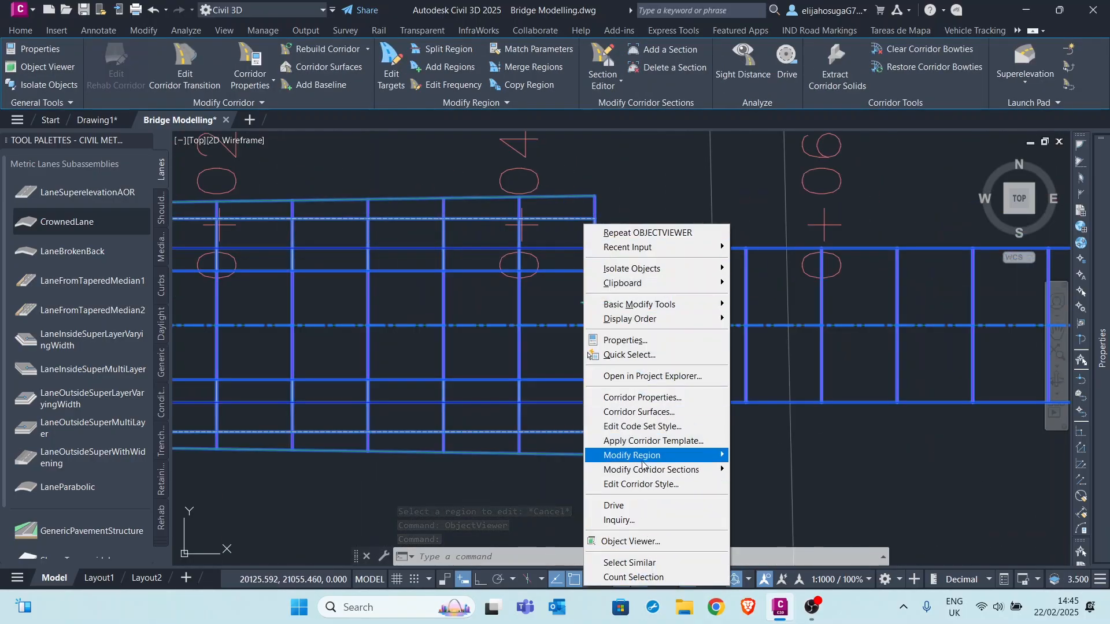
{"action": "left_click", "coordinate": [636, 397]}
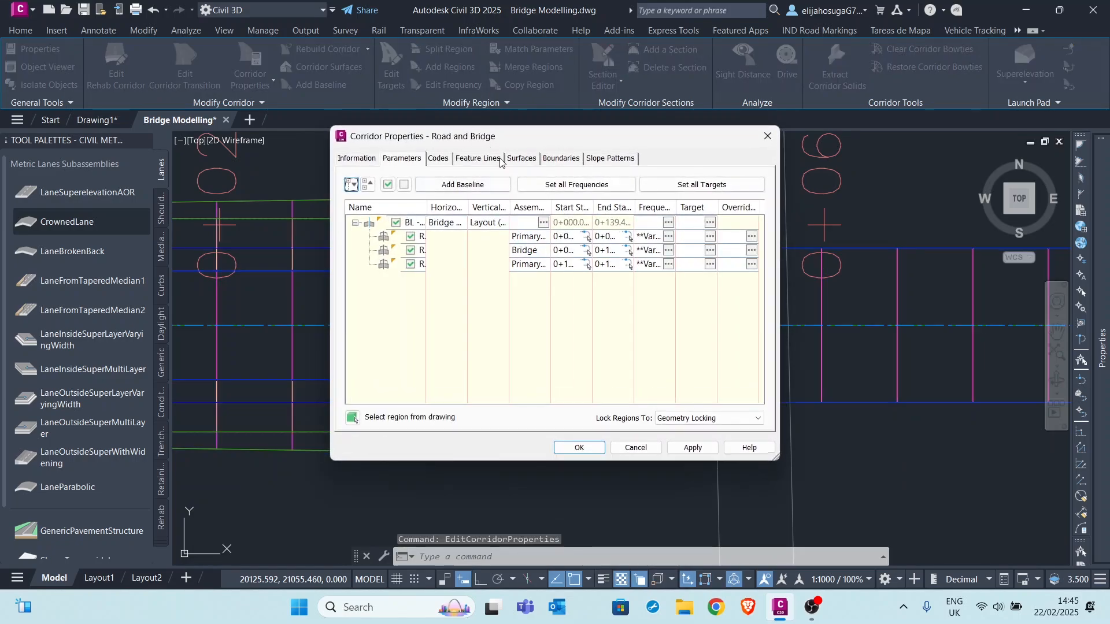
{"action": "left_click", "coordinate": [528, 162]}
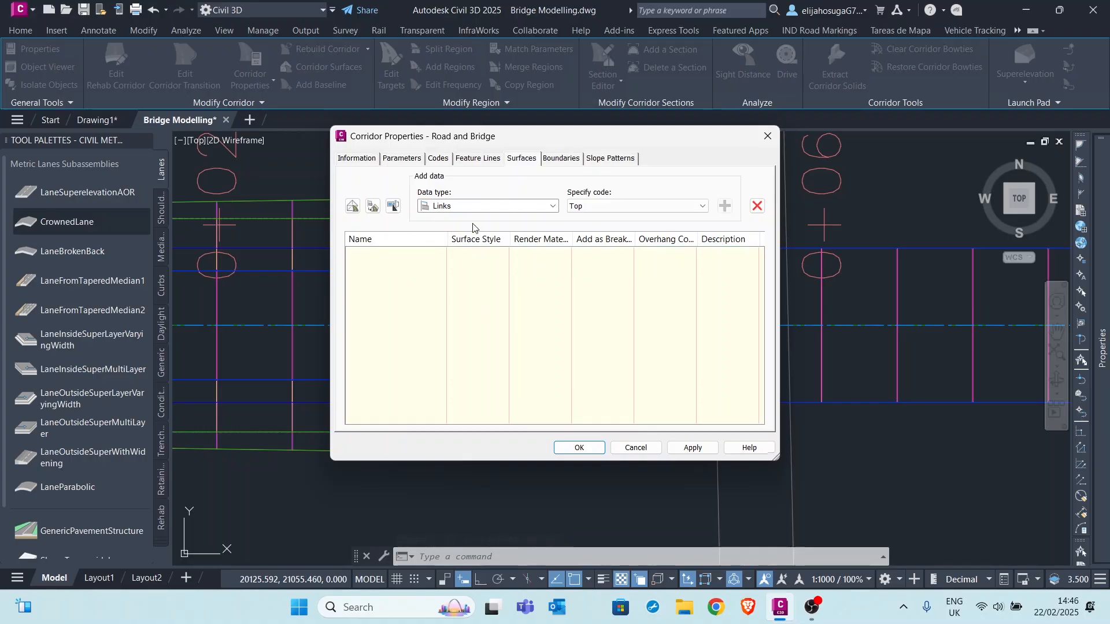
{"action": "left_click", "coordinate": [479, 207]}
{"action": "left_click", "coordinate": [454, 229]}
{"action": "left_click", "coordinate": [623, 206]}
{"action": "left_click", "coordinate": [623, 207]}
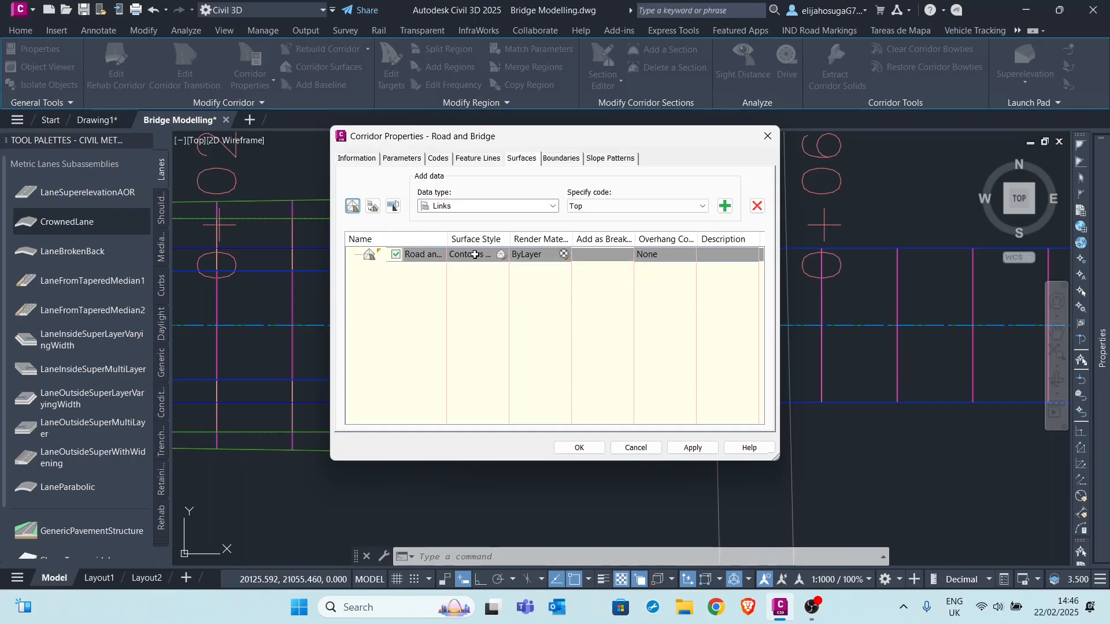
{"action": "left_click", "coordinate": [721, 210]}
{"action": "left_click", "coordinate": [577, 269]}
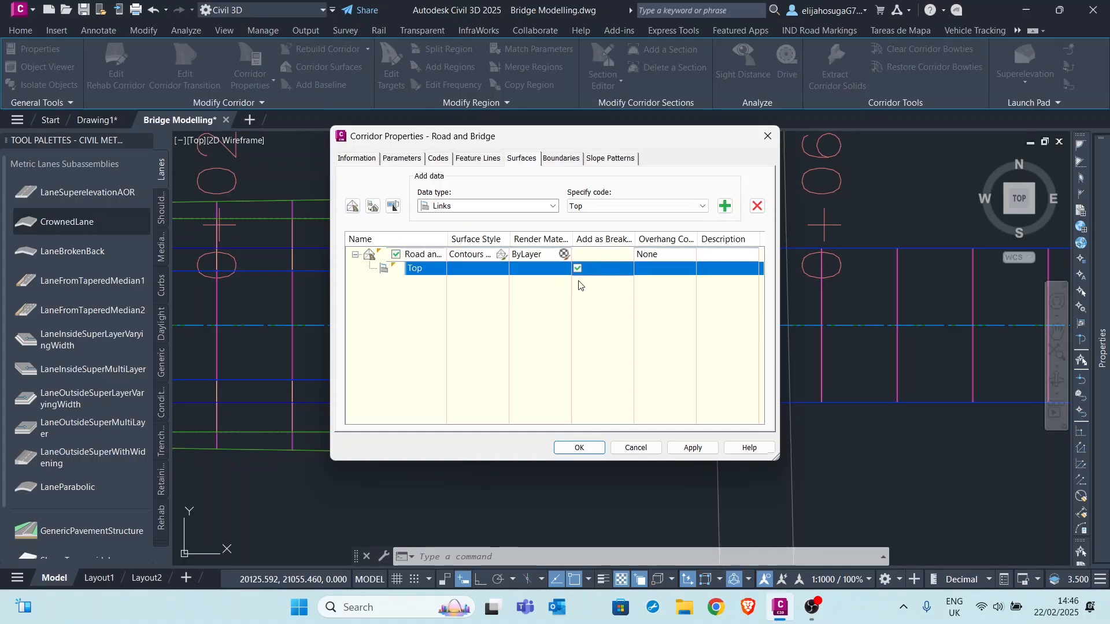
Add the corridor extents as the outer boundary of the corridor surface, rebuild the corridor and accept its properties
{"action": "left_click", "coordinate": [553, 162]}
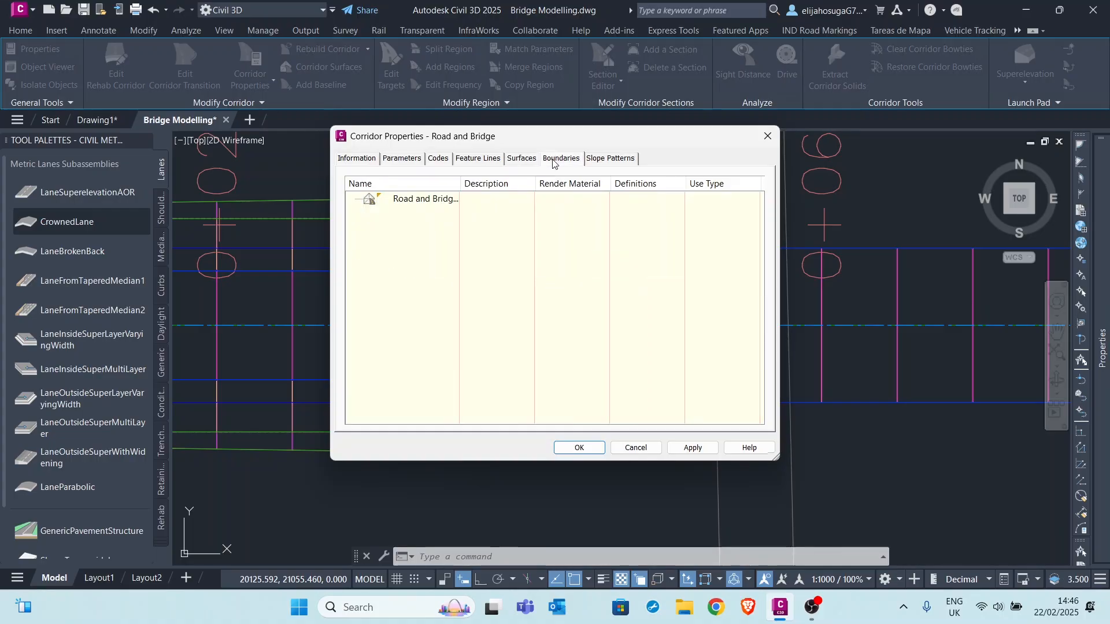
{"action": "left_click", "coordinate": [408, 200]}
{"action": "right_click", "coordinate": [408, 200]}
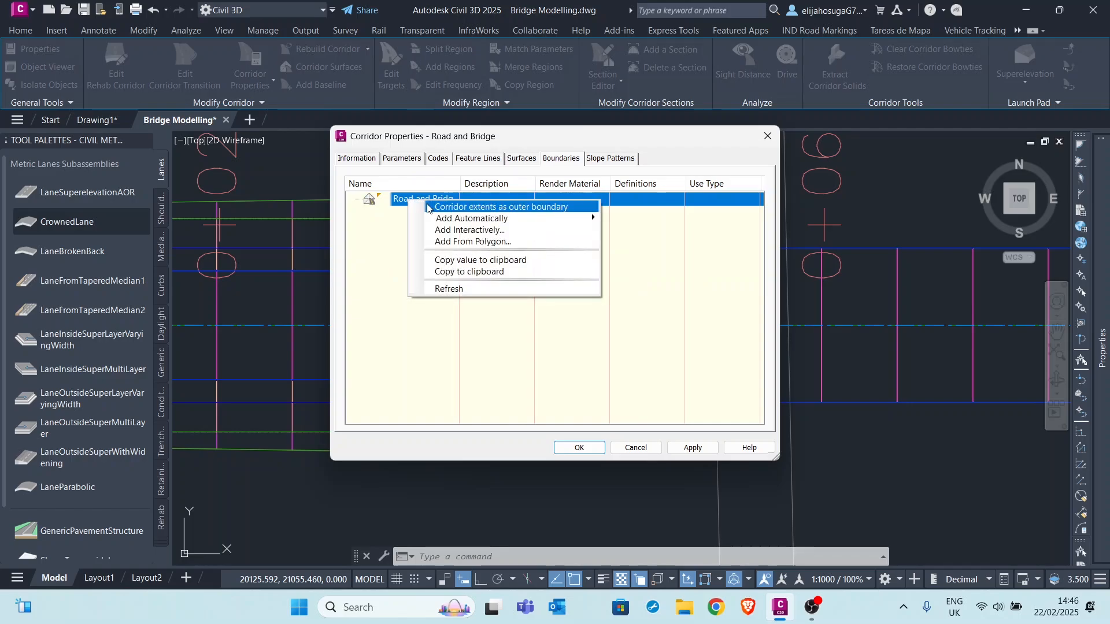
{"action": "left_click", "coordinate": [473, 207]}
{"action": "left_click", "coordinate": [704, 451]}
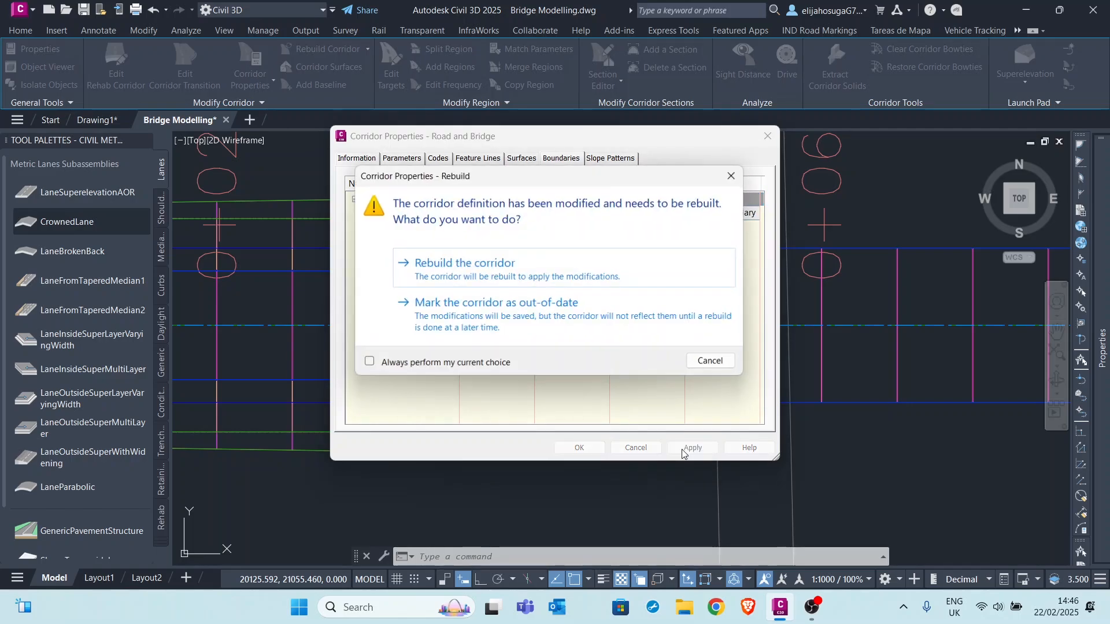
{"action": "left_click", "coordinate": [446, 266]}
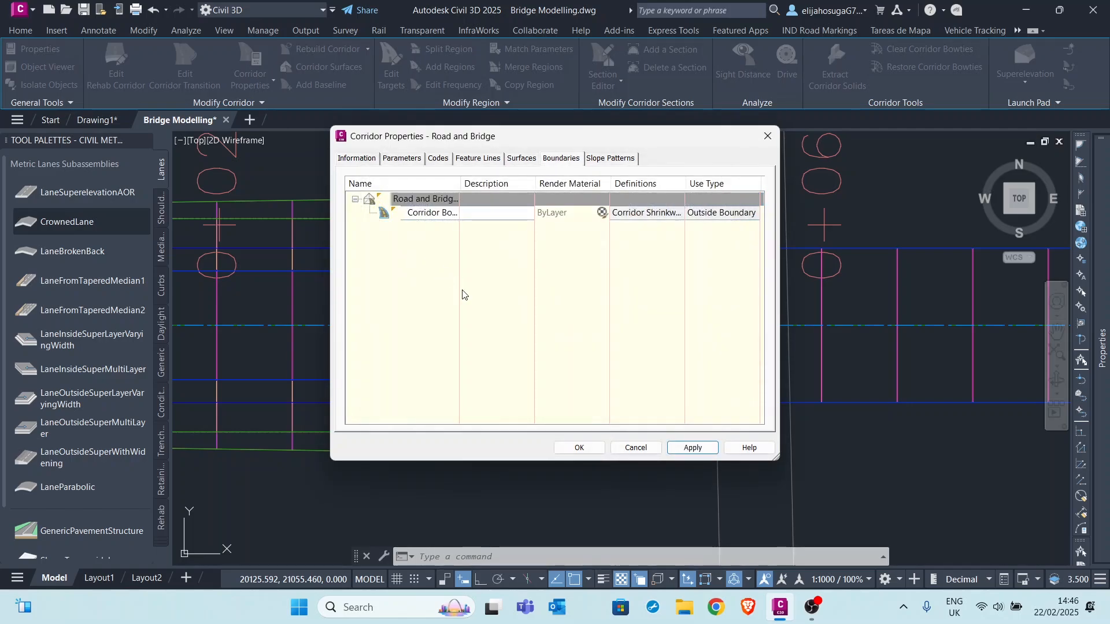
{"action": "left_click", "coordinate": [579, 447]}
Set the style of the Road and Bridge corridor surface to _No Display in its surface properties
{"action": "scroll", "coordinate": [556, 291], "scroll_direction": "down", "scroll_amount": 5}
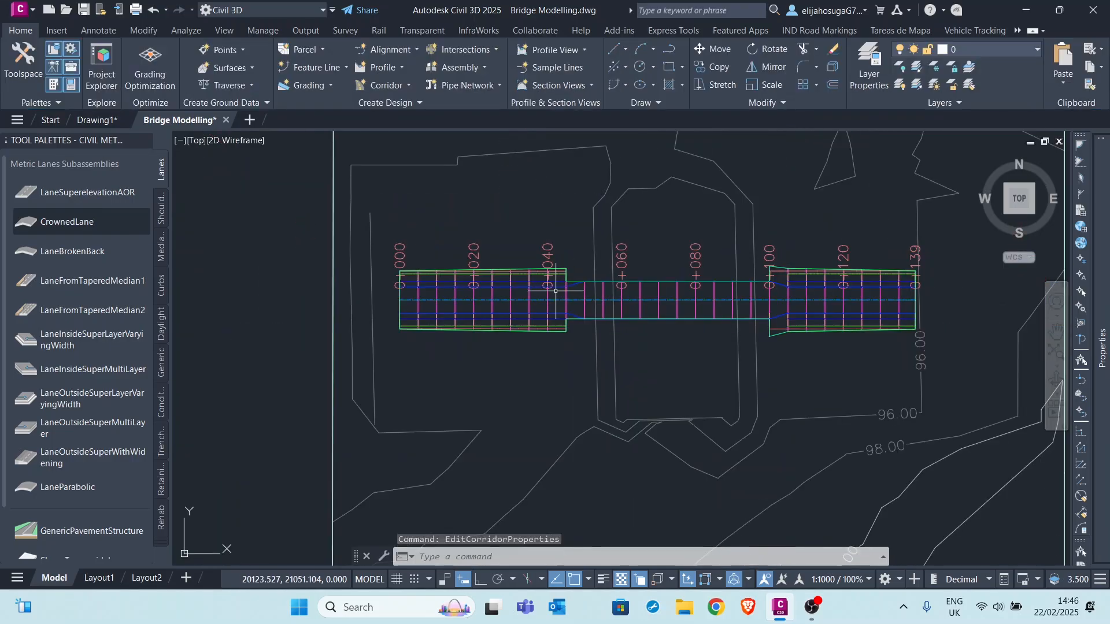
{"action": "middle_click_drag", "start_coordinate": [827, 304], "coordinate": [737, 285]}
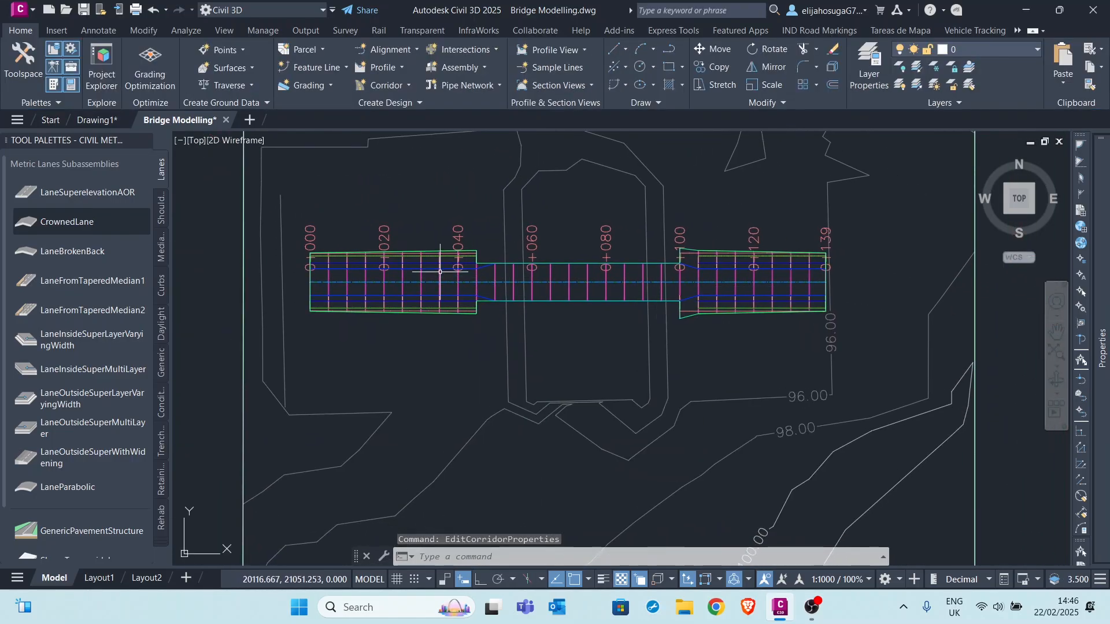
{"action": "scroll", "coordinate": [440, 271], "scroll_direction": "up", "scroll_amount": 5}
{"action": "scroll", "coordinate": [441, 264], "scroll_direction": "down", "scroll_amount": 7}
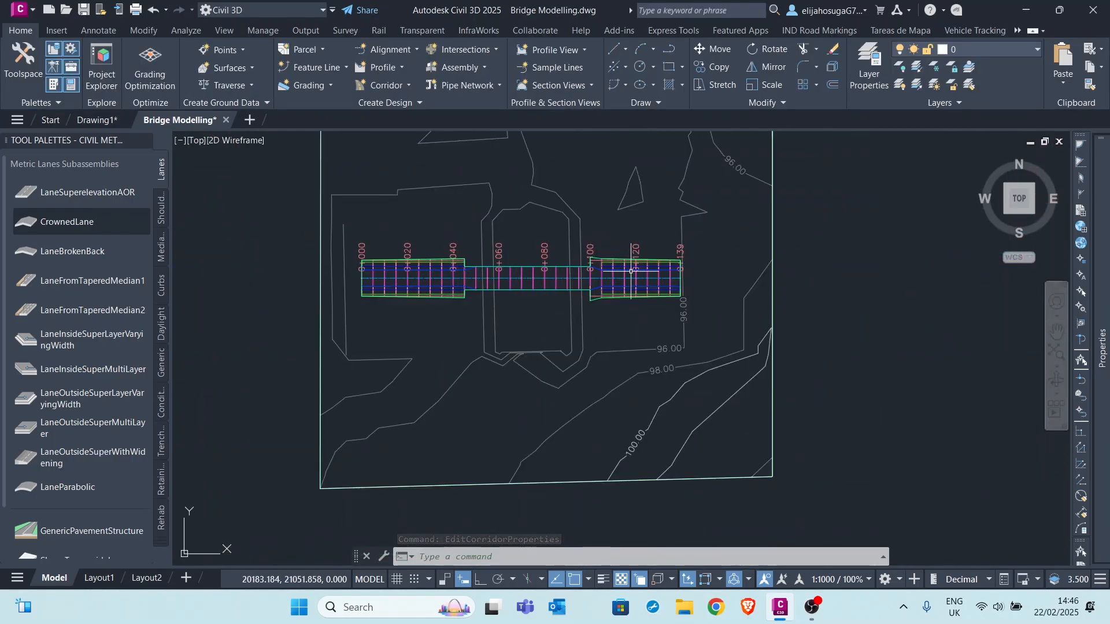
{"action": "scroll", "coordinate": [459, 291], "scroll_direction": "up", "scroll_amount": 5}
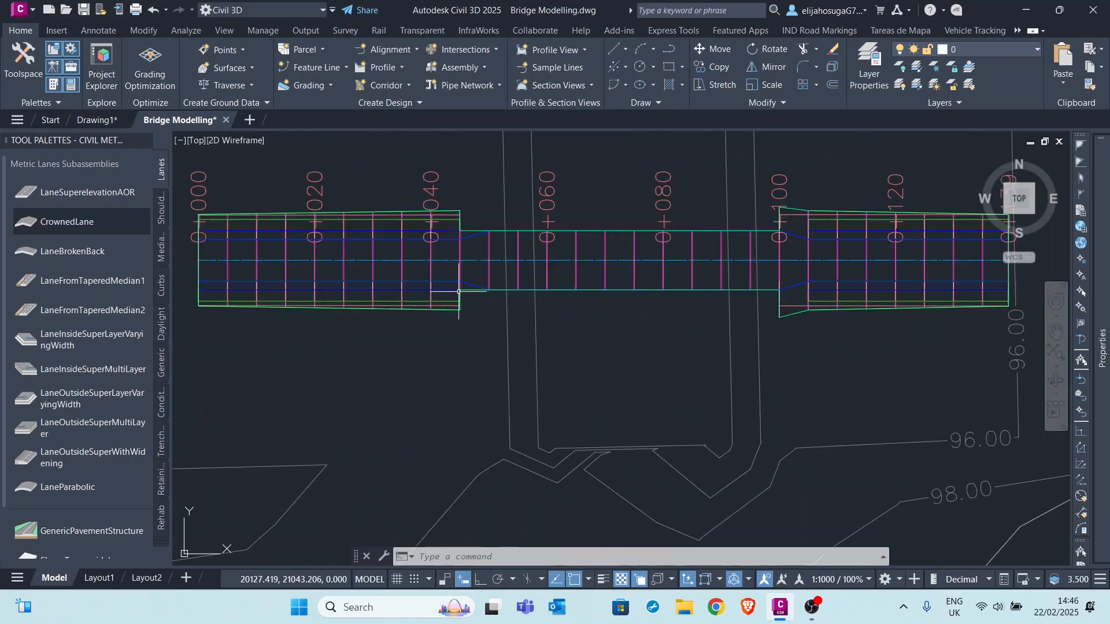
{"action": "scroll", "coordinate": [459, 291], "scroll_direction": "up", "scroll_amount": 7}
{"action": "left_click", "coordinate": [481, 359]}
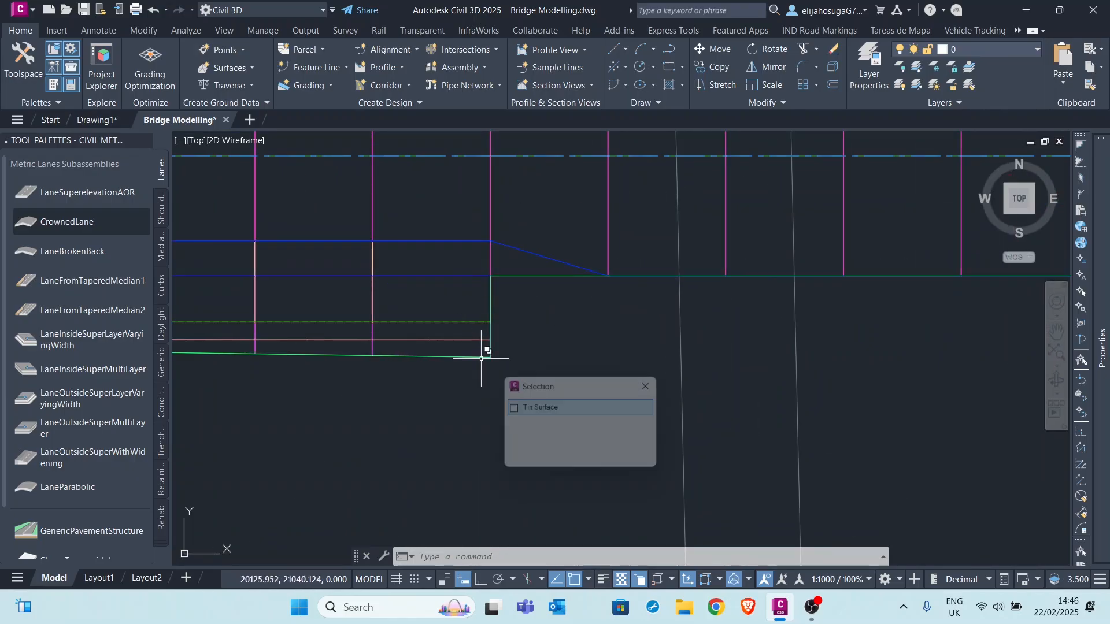
{"action": "left_click", "coordinate": [511, 411]}
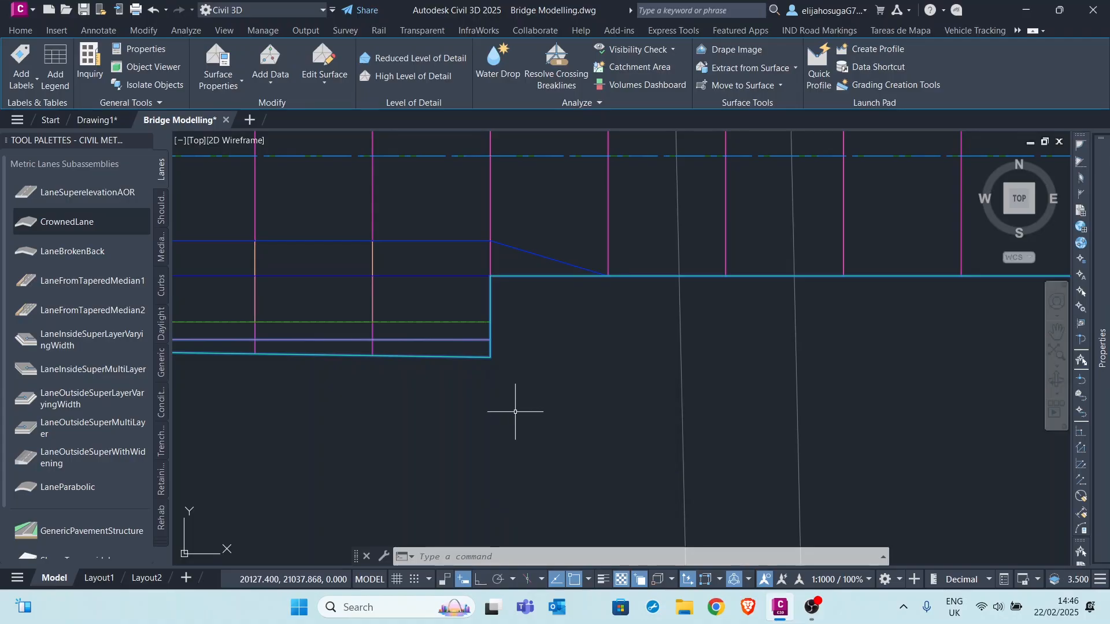
{"action": "scroll", "coordinate": [470, 227], "scroll_direction": "down", "scroll_amount": 4}
{"action": "right_click", "coordinate": [475, 230]}
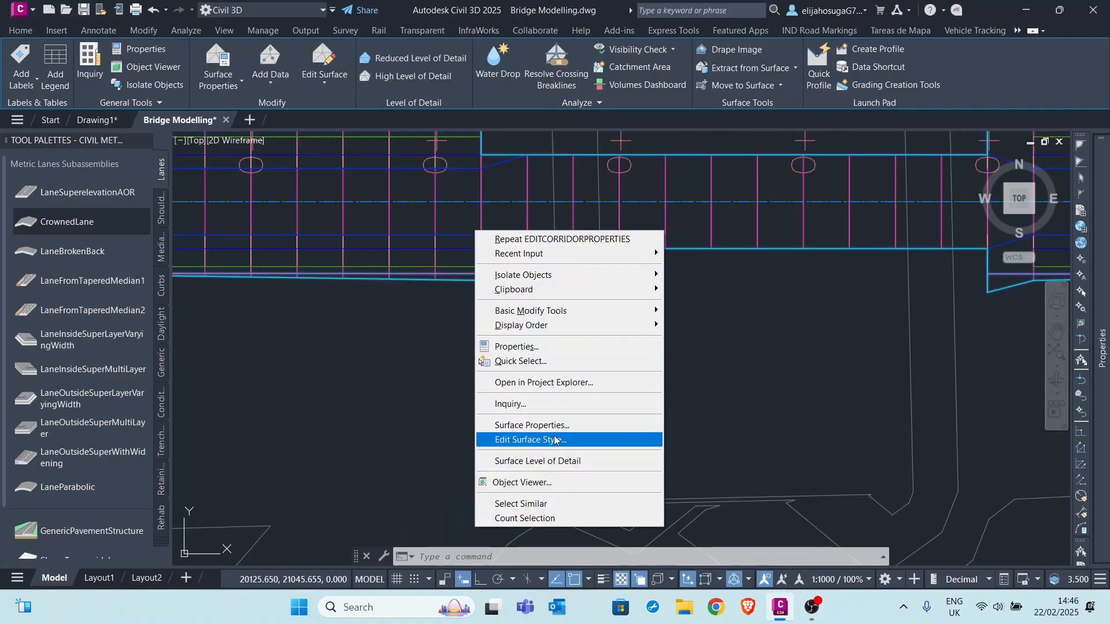
{"action": "left_click", "coordinate": [522, 426]}
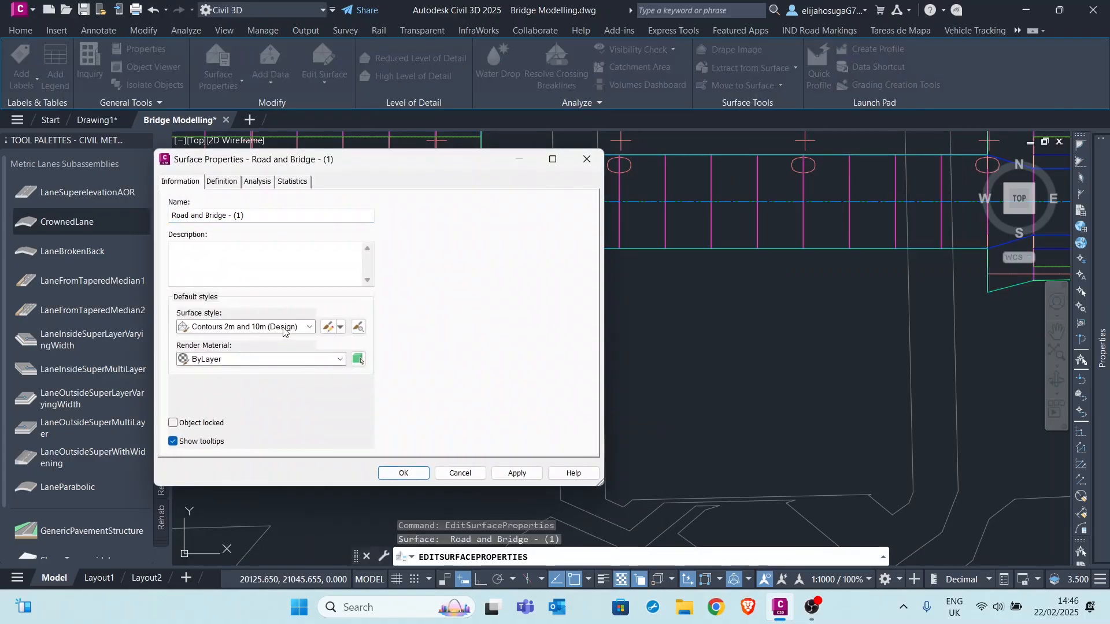
{"action": "left_click", "coordinate": [283, 326]}
{"action": "left_click", "coordinate": [223, 339]}
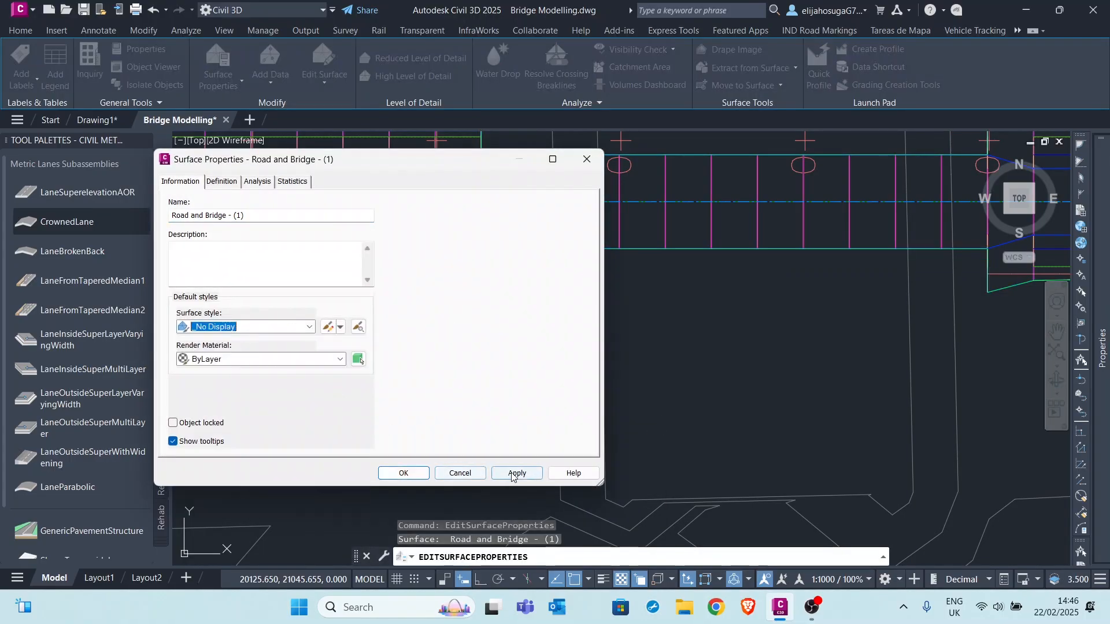
{"action": "left_click", "coordinate": [404, 473]}
Start a polyline at the road's upper edge at the western bridge end and draw an orthogonal segment about 2.65 m towards the bridge
{"action": "scroll", "coordinate": [480, 313], "scroll_direction": "down", "scroll_amount": 5}
{"action": "scroll", "coordinate": [471, 284], "scroll_direction": "up", "scroll_amount": 3}
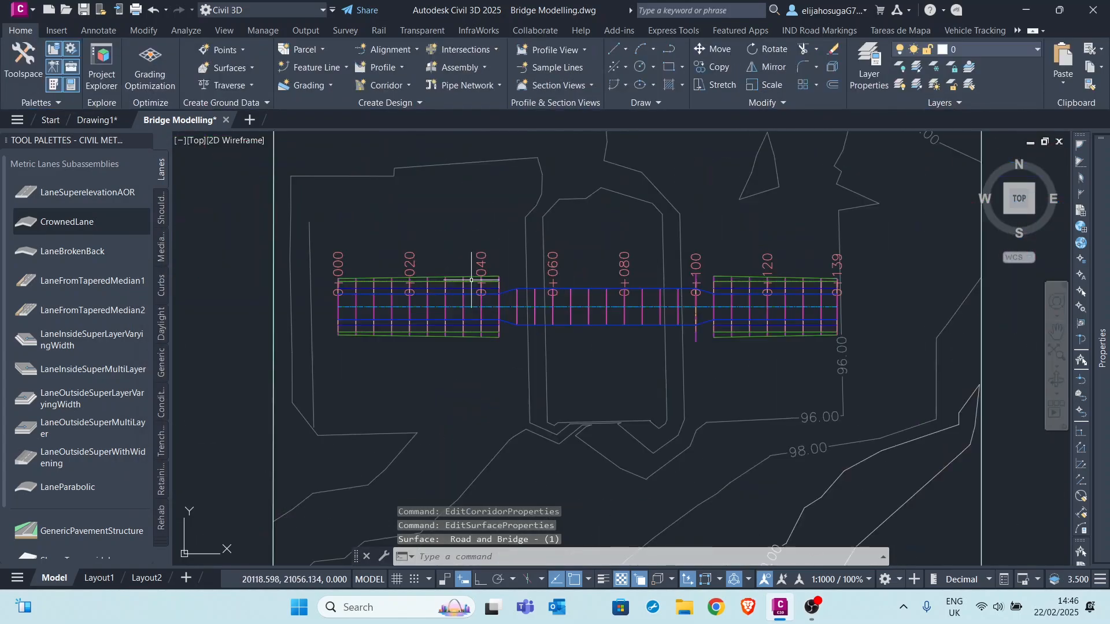
{"action": "scroll", "coordinate": [480, 284], "scroll_direction": "up", "scroll_amount": 4}
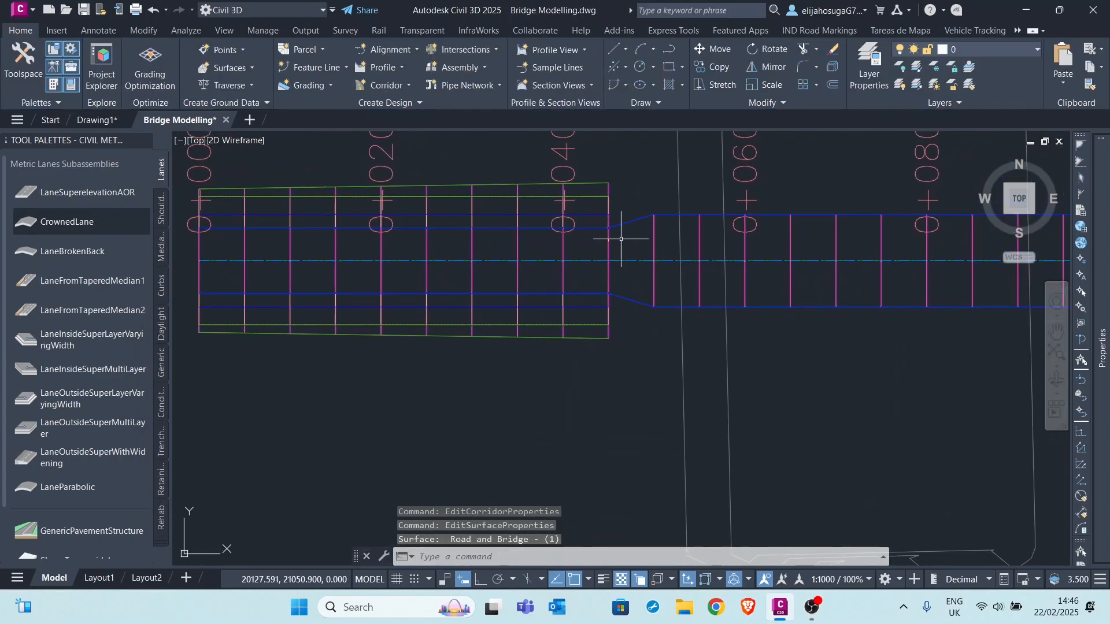
{"action": "scroll", "coordinate": [621, 238], "scroll_direction": "up", "scroll_amount": 2}
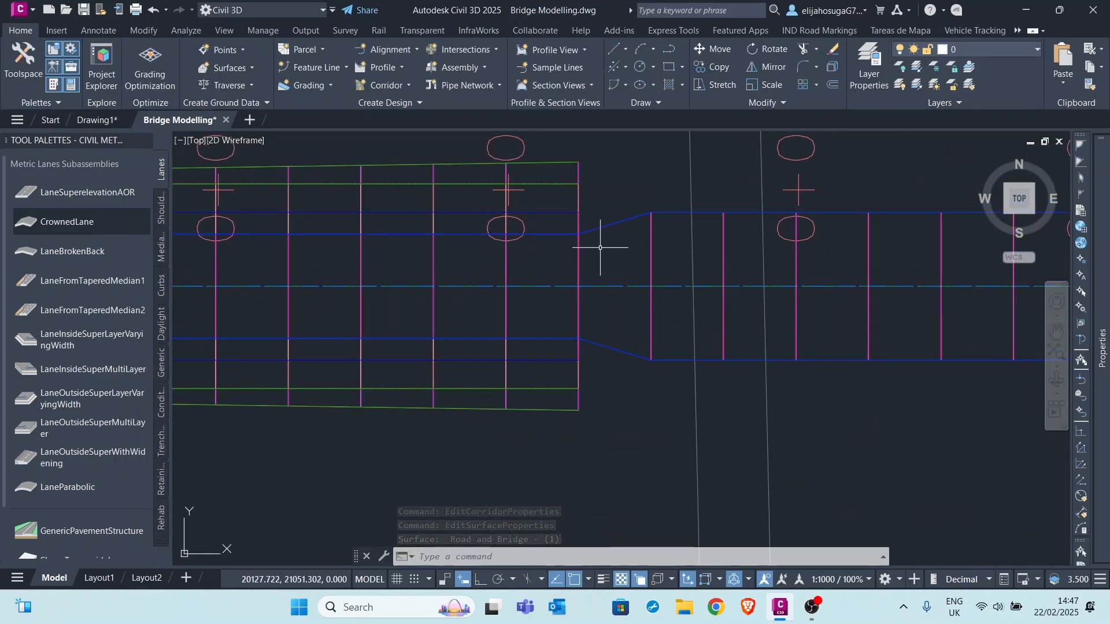
{"action": "scroll", "coordinate": [624, 241], "scroll_direction": "down", "scroll_amount": 2}
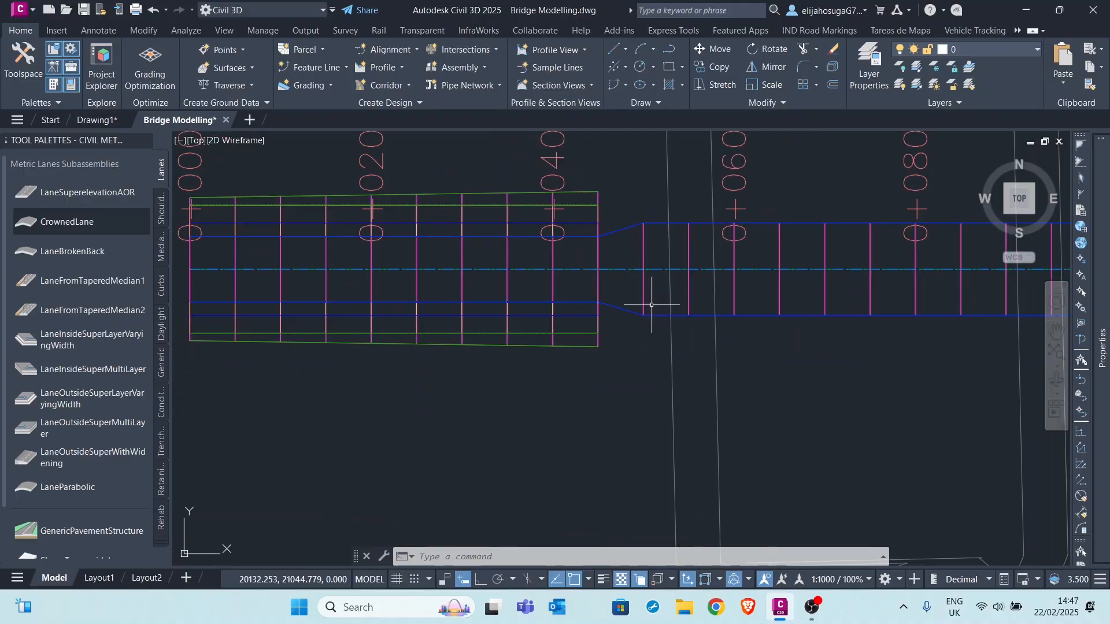
{"action": "middle_click_drag", "start_coordinate": [643, 291], "coordinate": [627, 290]}
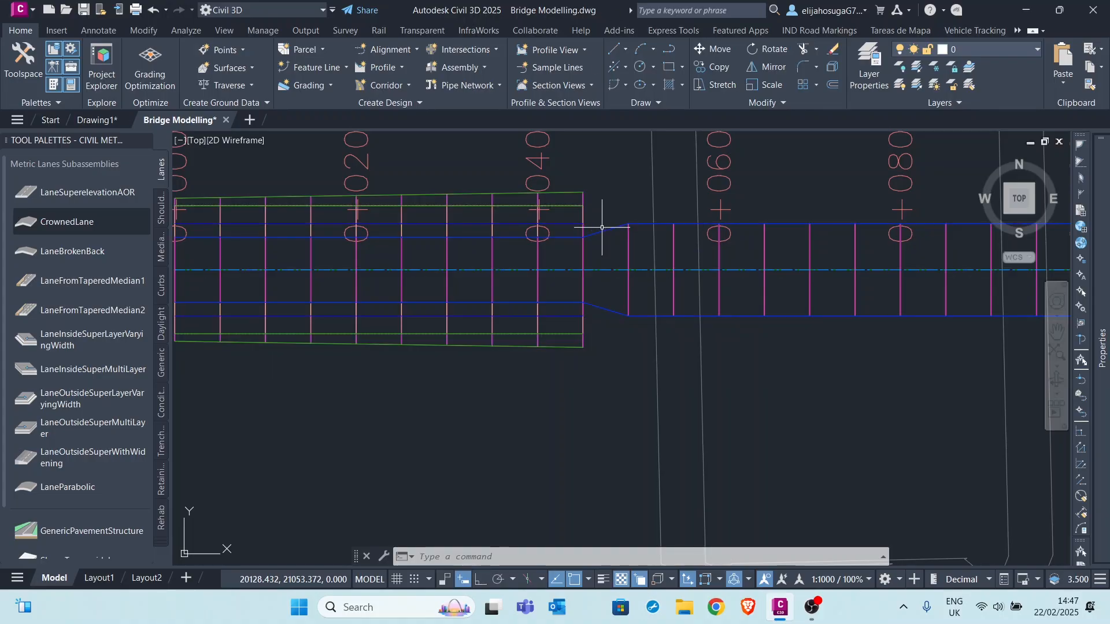
{"action": "type", "text": "pl"}
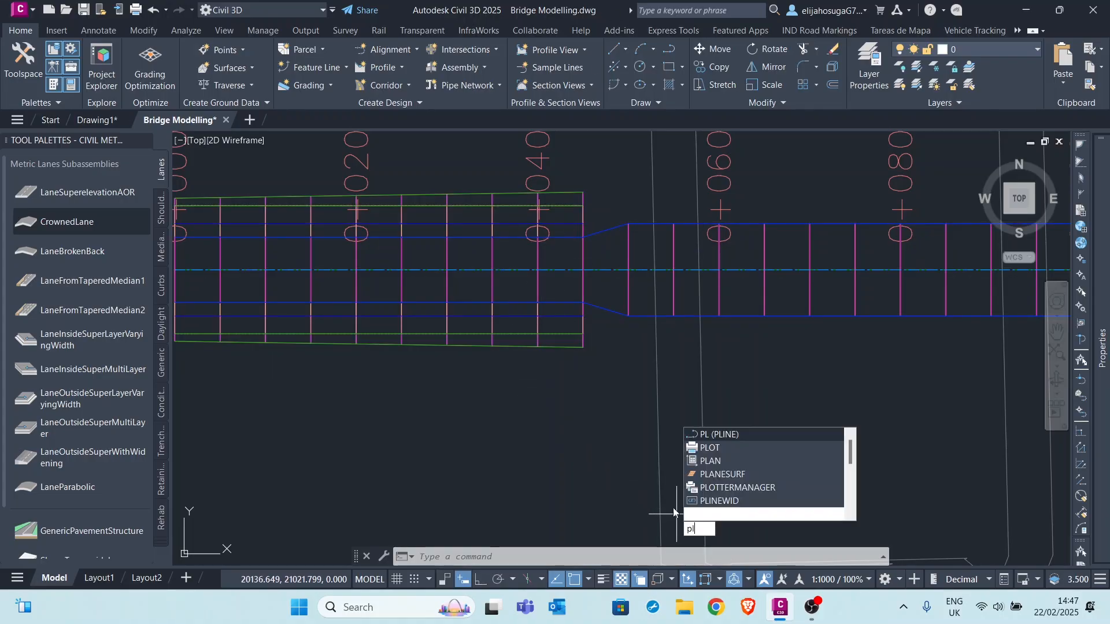
{"action": "key", "text": "Return"}
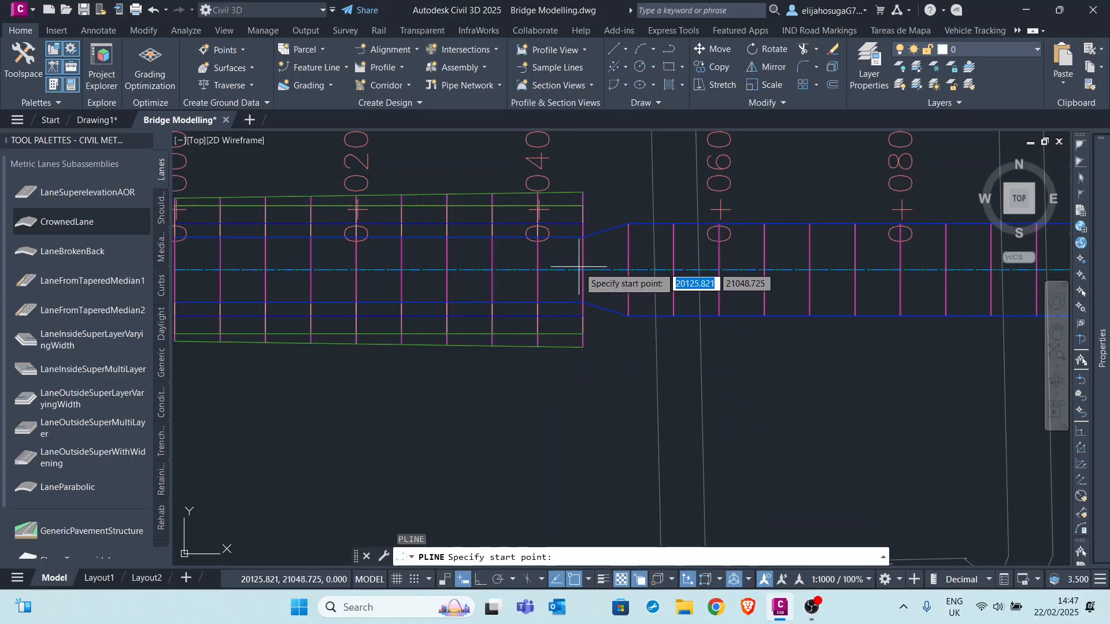
{"action": "scroll", "coordinate": [596, 266], "scroll_direction": "up", "scroll_amount": 5}
{"action": "scroll", "coordinate": [570, 226], "scroll_direction": "down", "scroll_amount": 3}
{"action": "middle_click_drag", "start_coordinate": [563, 198], "coordinate": [573, 295]}
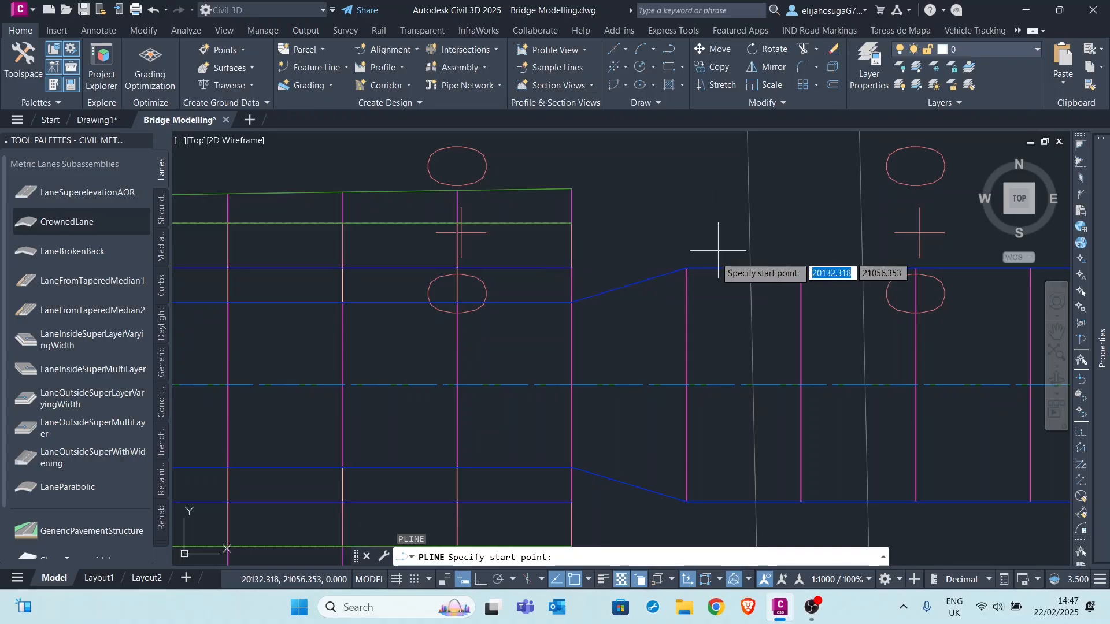
{"action": "left_click", "coordinate": [573, 268]}
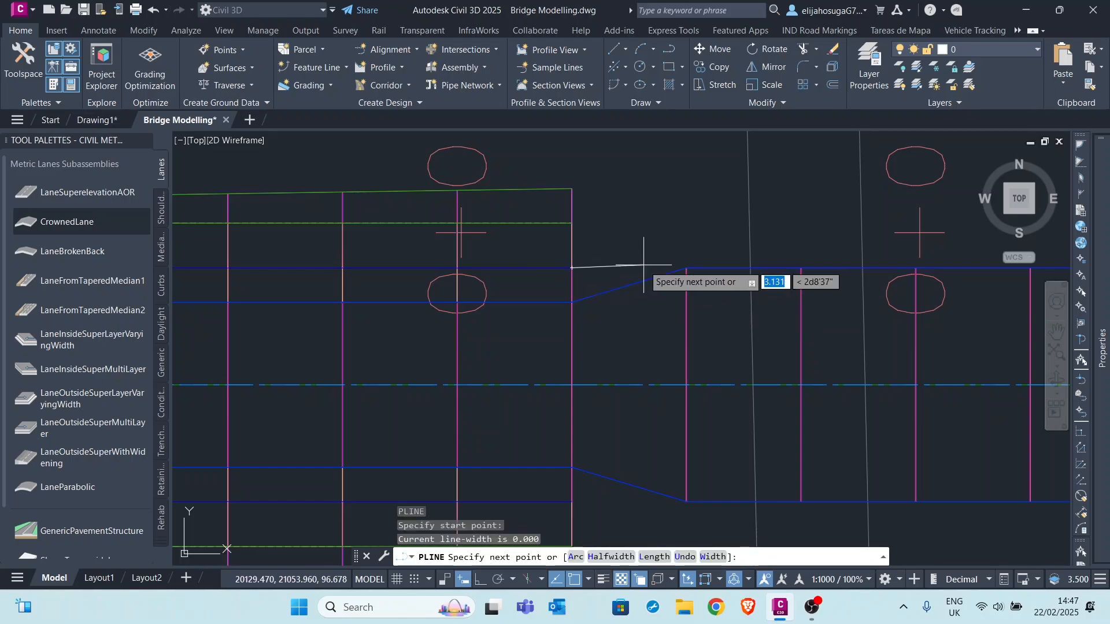
{"action": "left_click", "coordinate": [479, 581]}
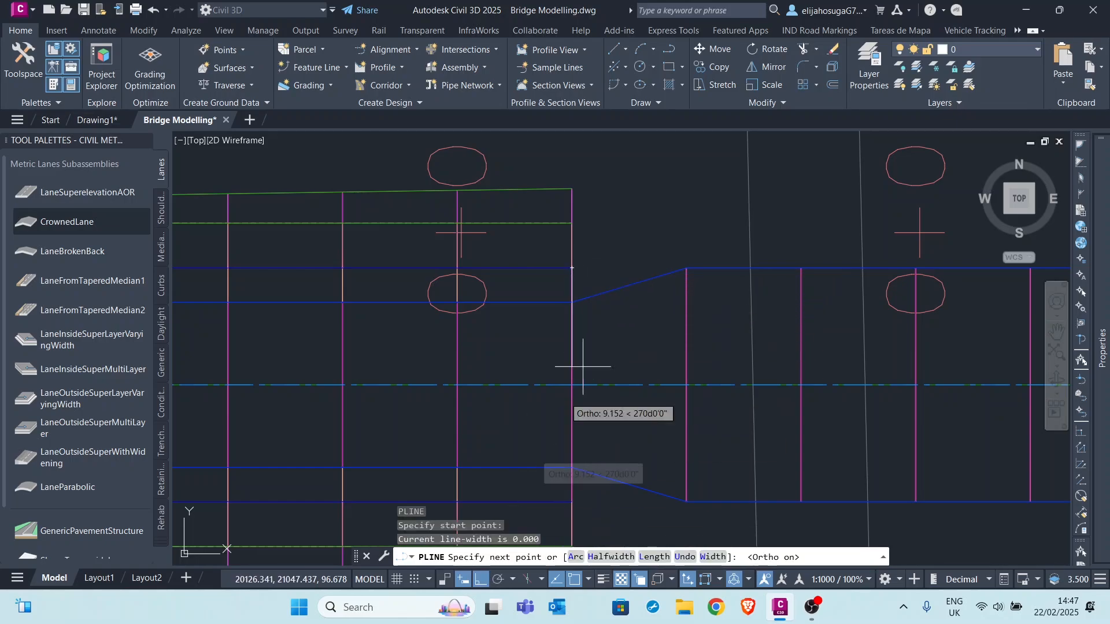
{"action": "left_click", "coordinate": [633, 269]}
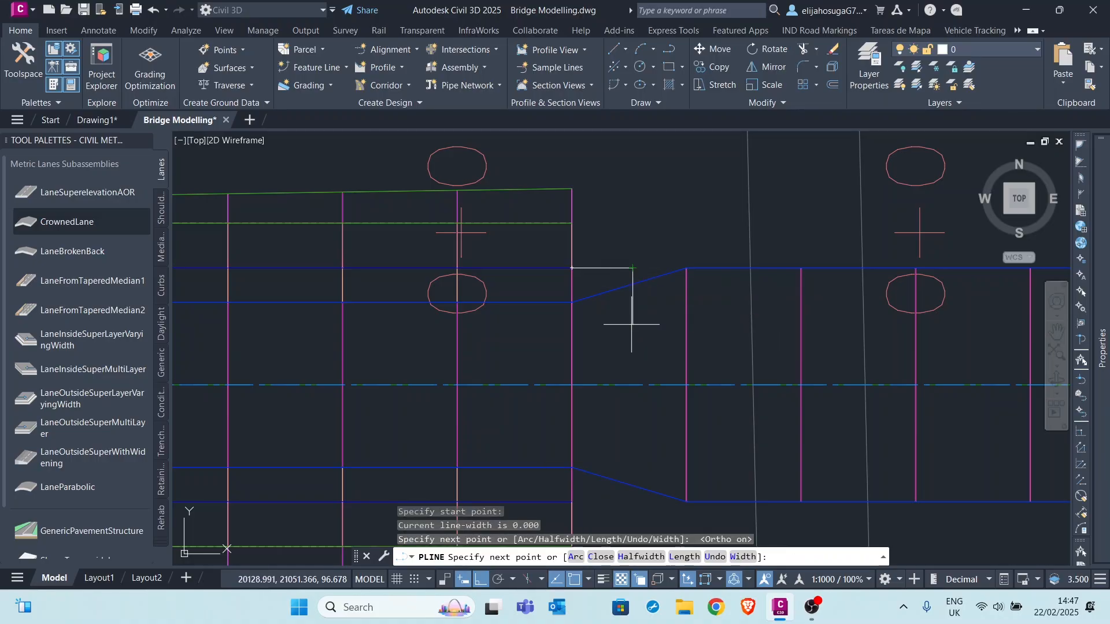
Continue the polyline about 10.3 m straight across the carriageway, return it to the road end at the opposite edge, and finish it
{"action": "scroll", "coordinate": [638, 295], "scroll_direction": "down", "scroll_amount": 2}
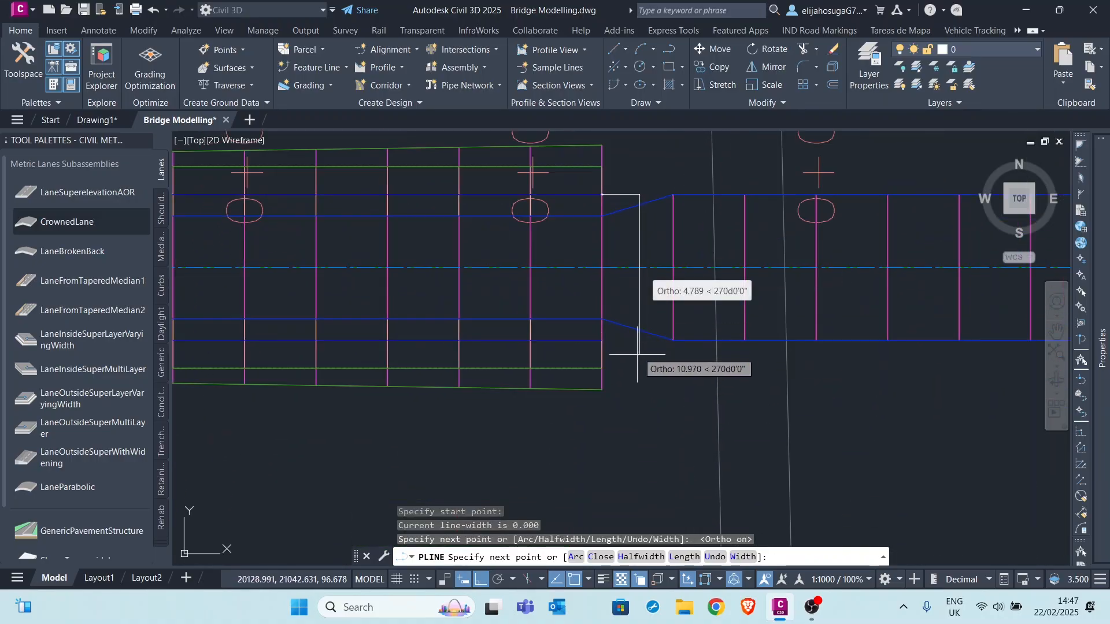
{"action": "left_click", "coordinate": [601, 341]}
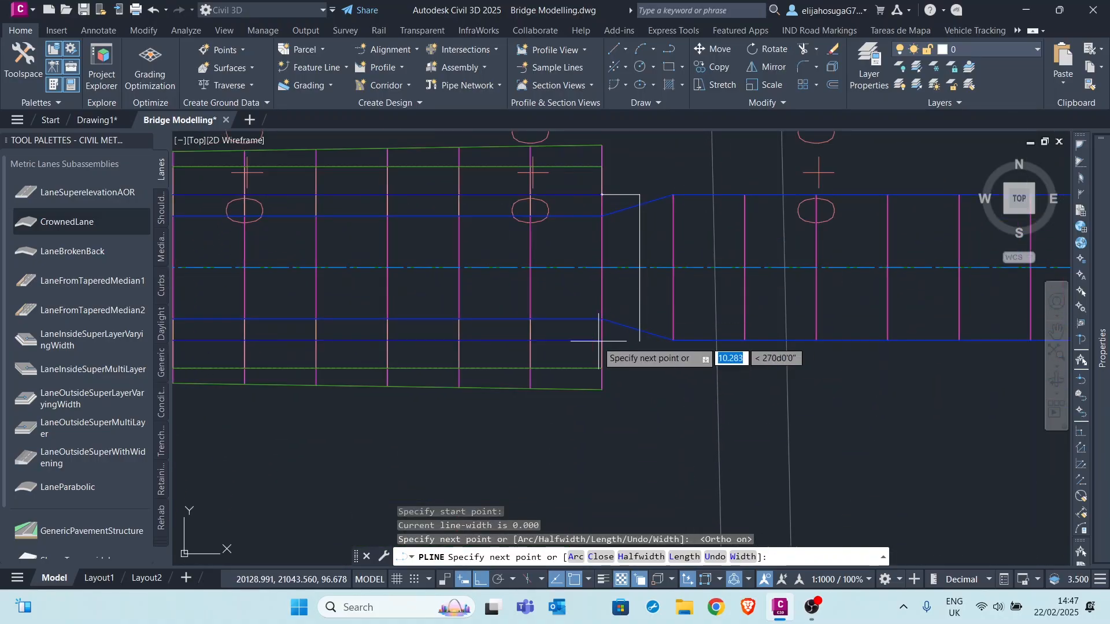
{"action": "left_click", "coordinate": [639, 341]}
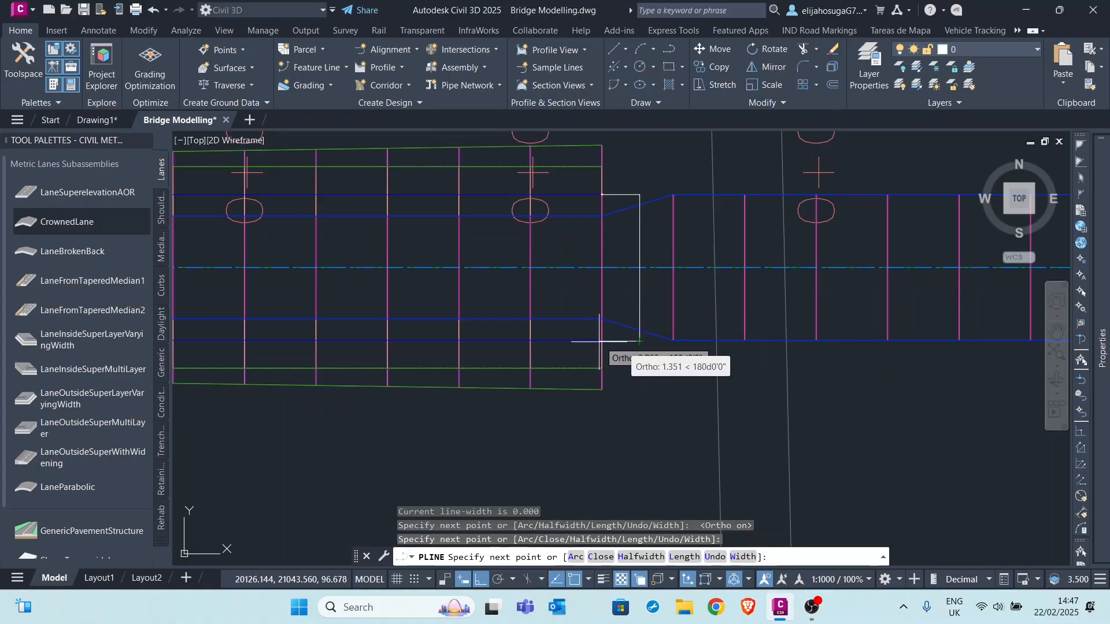
{"action": "scroll", "coordinate": [603, 341], "scroll_direction": "up", "scroll_amount": 5}
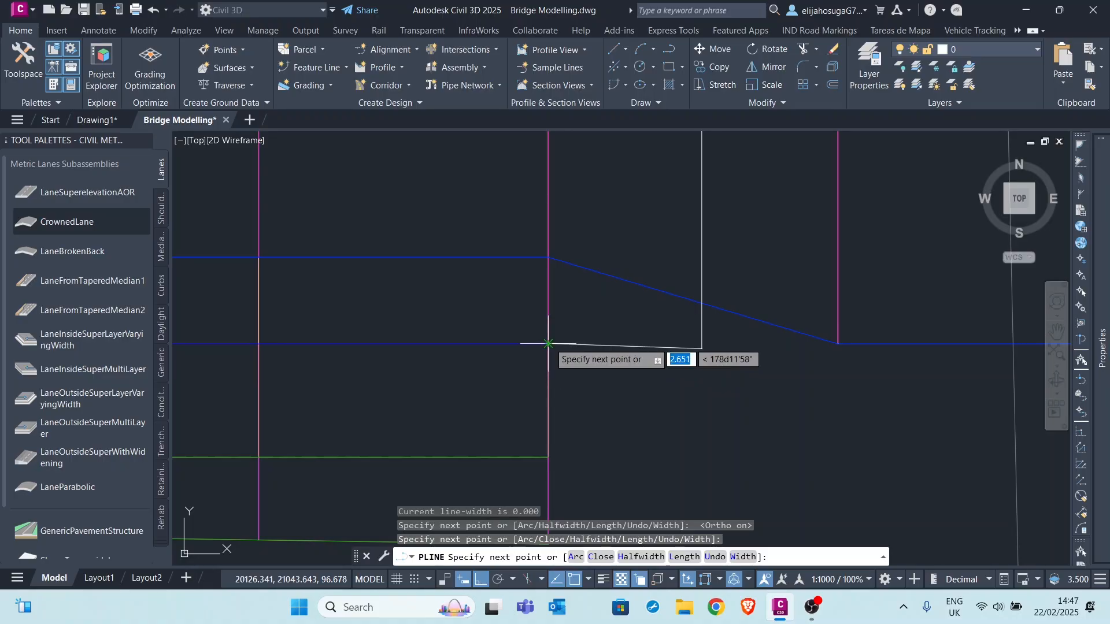
{"action": "left_click", "coordinate": [548, 344]}
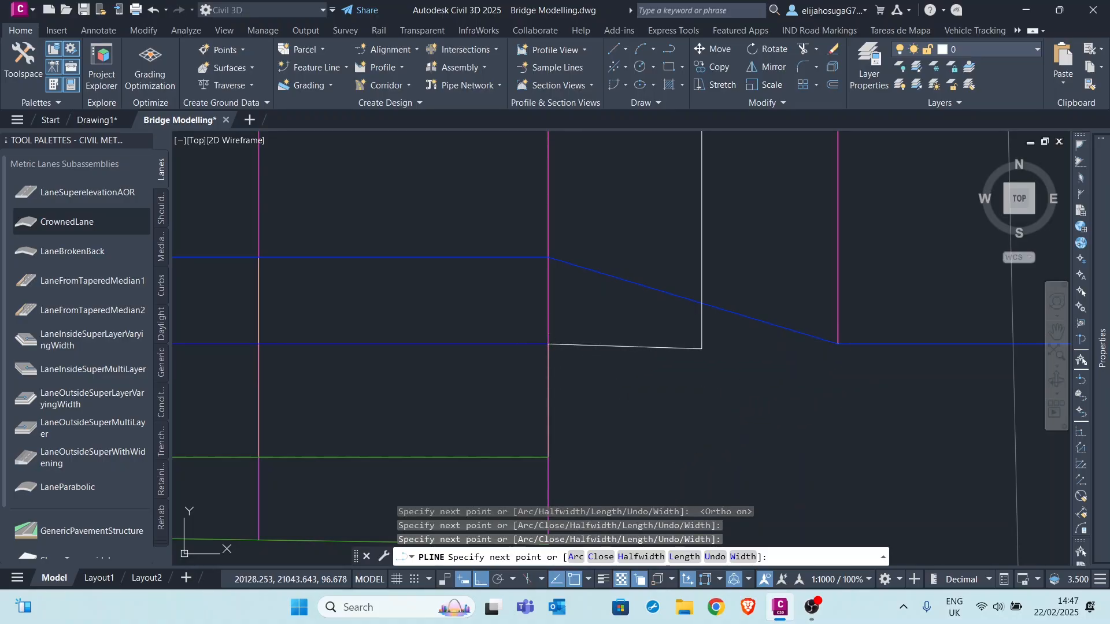
{"action": "key", "text": "Return"}
Stretch the polyline's lower corner on the bridge side slightly upward towards the level of the road's lower edge
{"action": "left_click", "coordinate": [701, 349]}
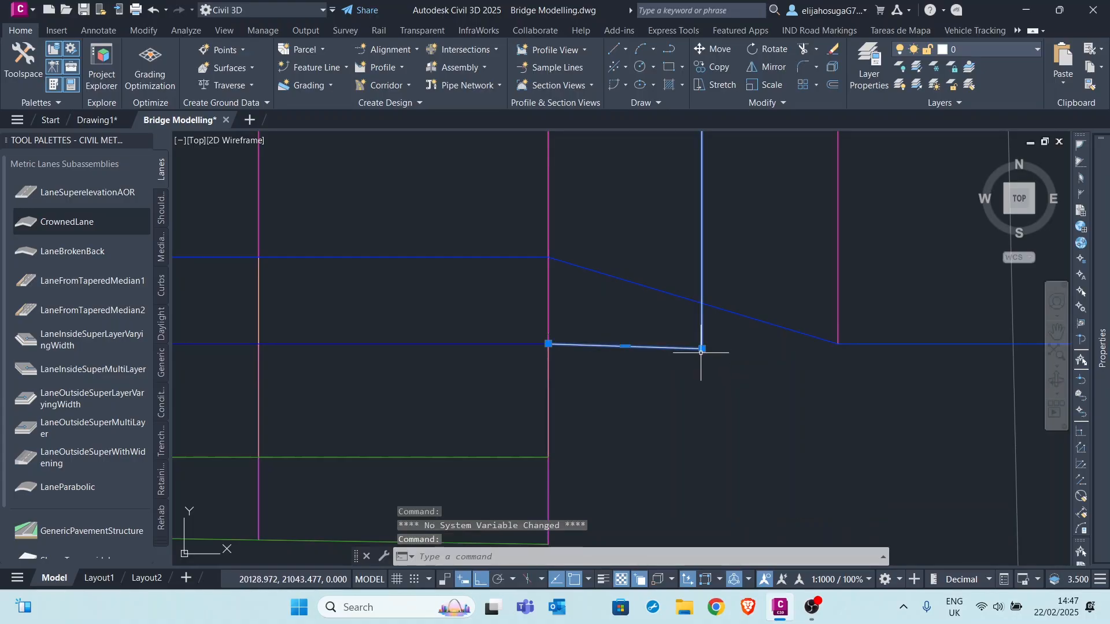
{"action": "left_click", "coordinate": [702, 349]}
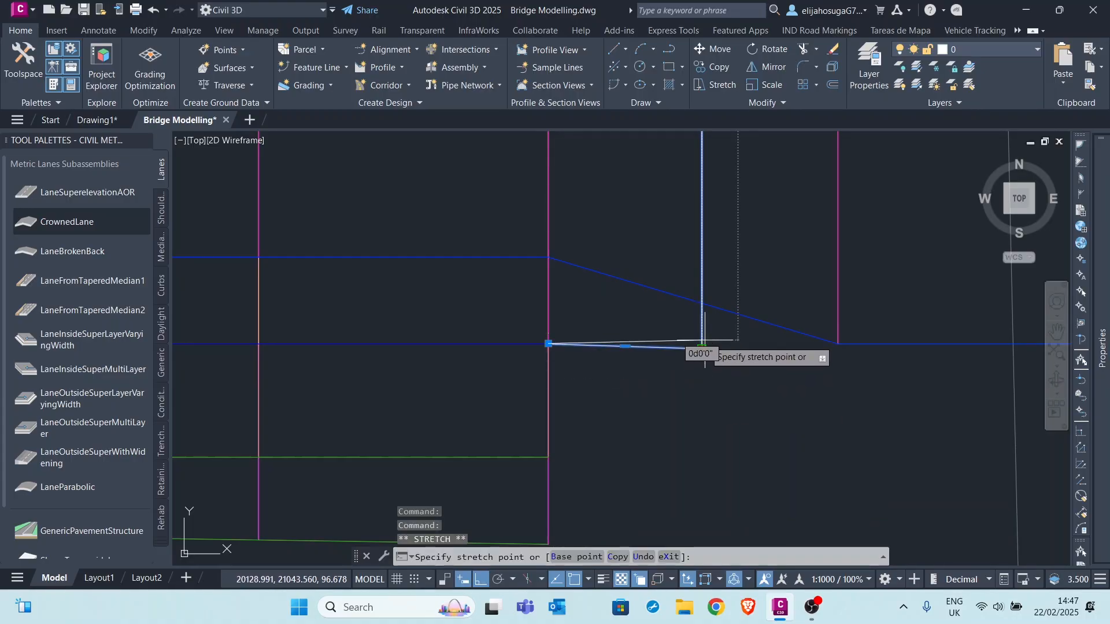
{"action": "scroll", "coordinate": [704, 342], "scroll_direction": "up", "scroll_amount": 4}
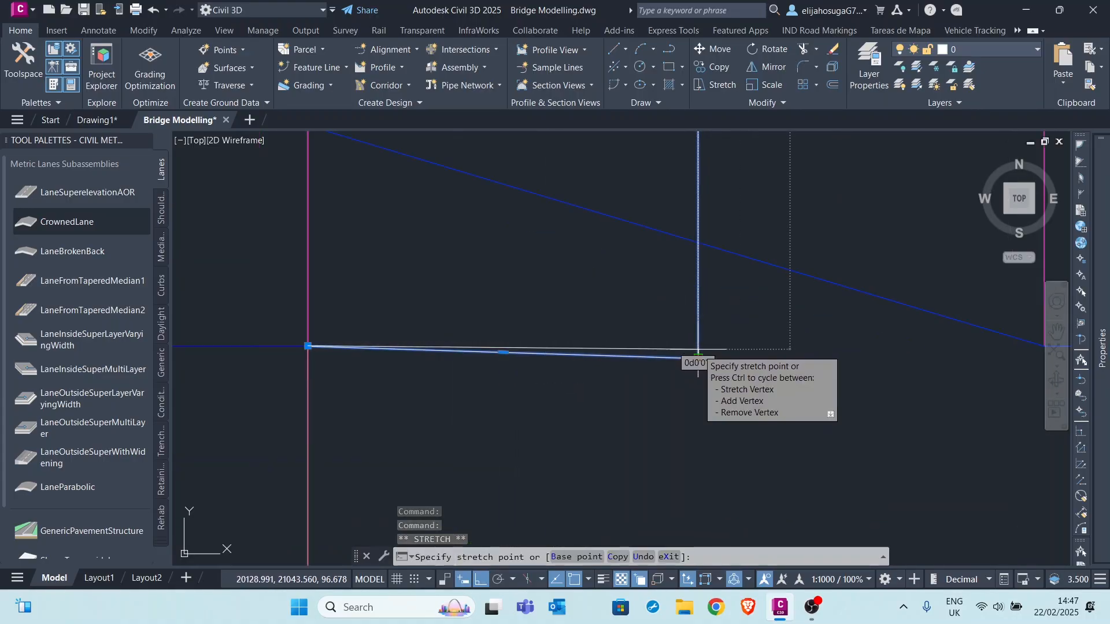
{"action": "left_click", "coordinate": [698, 350]}
{"action": "scroll", "coordinate": [634, 378], "scroll_direction": "down", "scroll_amount": 5}
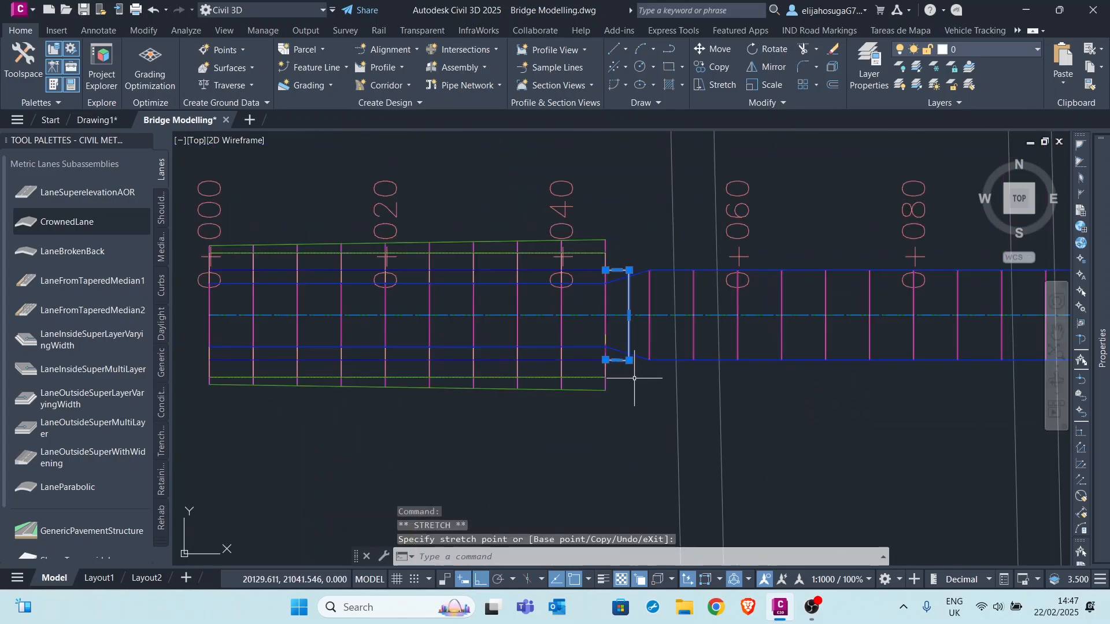
{"action": "scroll", "coordinate": [634, 322], "scroll_direction": "up", "scroll_amount": 4}
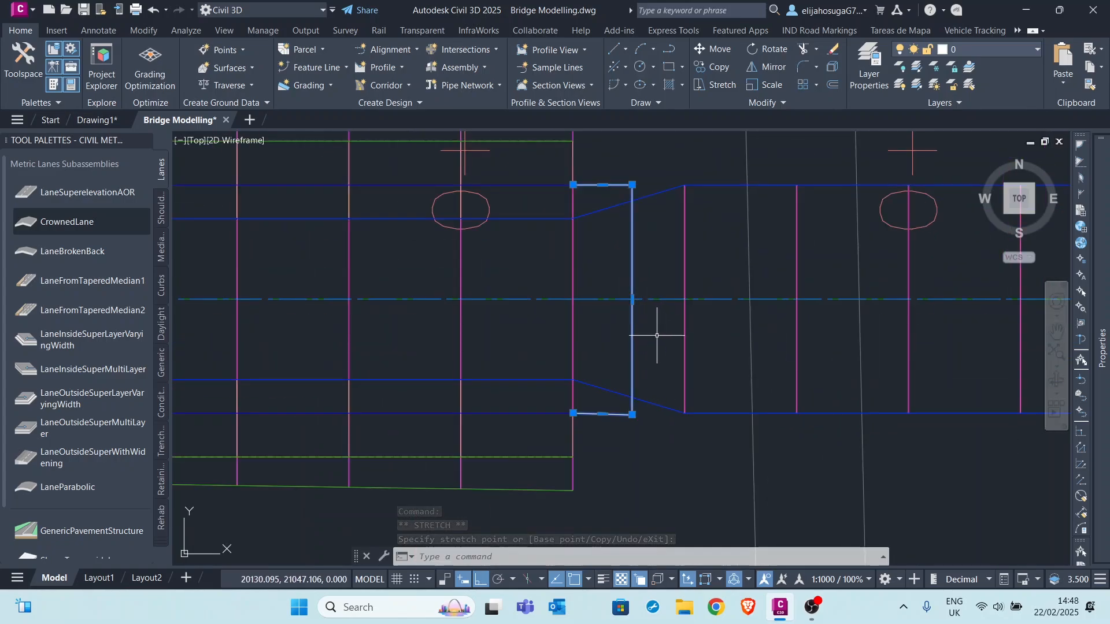
{"action": "scroll", "coordinate": [625, 271], "scroll_direction": "down", "scroll_amount": 4}
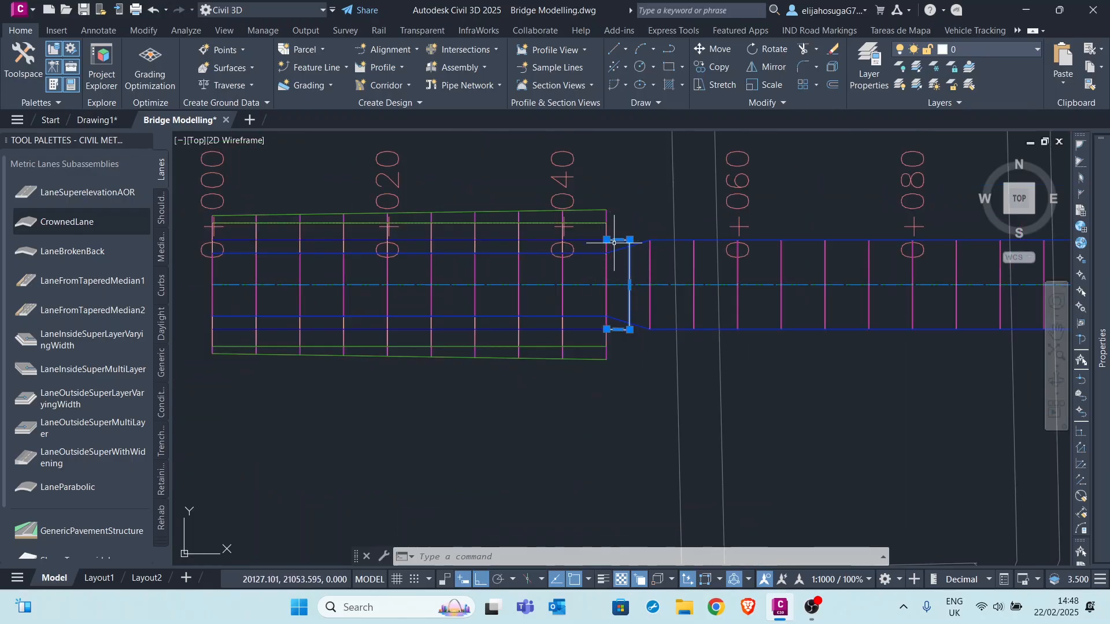
{"action": "key", "text": "Escape"}
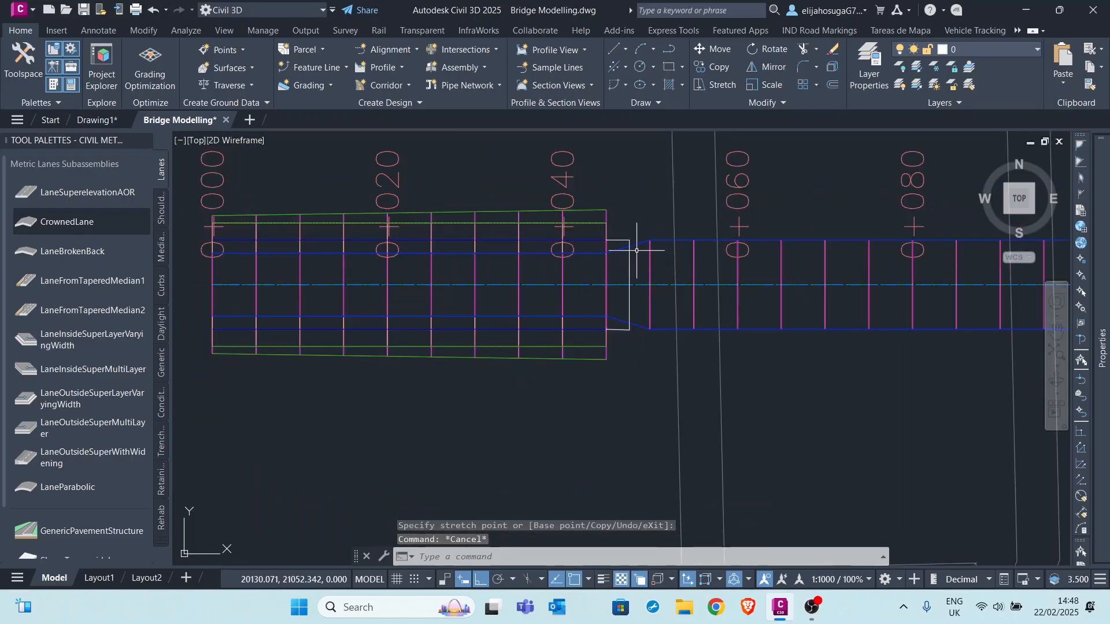
Examine the new outline at the western bridge end against the whole road and bridge corridor
{"action": "scroll", "coordinate": [627, 253], "scroll_direction": "down", "scroll_amount": 3}
{"action": "scroll", "coordinate": [636, 249], "scroll_direction": "up", "scroll_amount": 5}
{"action": "scroll", "coordinate": [622, 257], "scroll_direction": "down", "scroll_amount": 2}
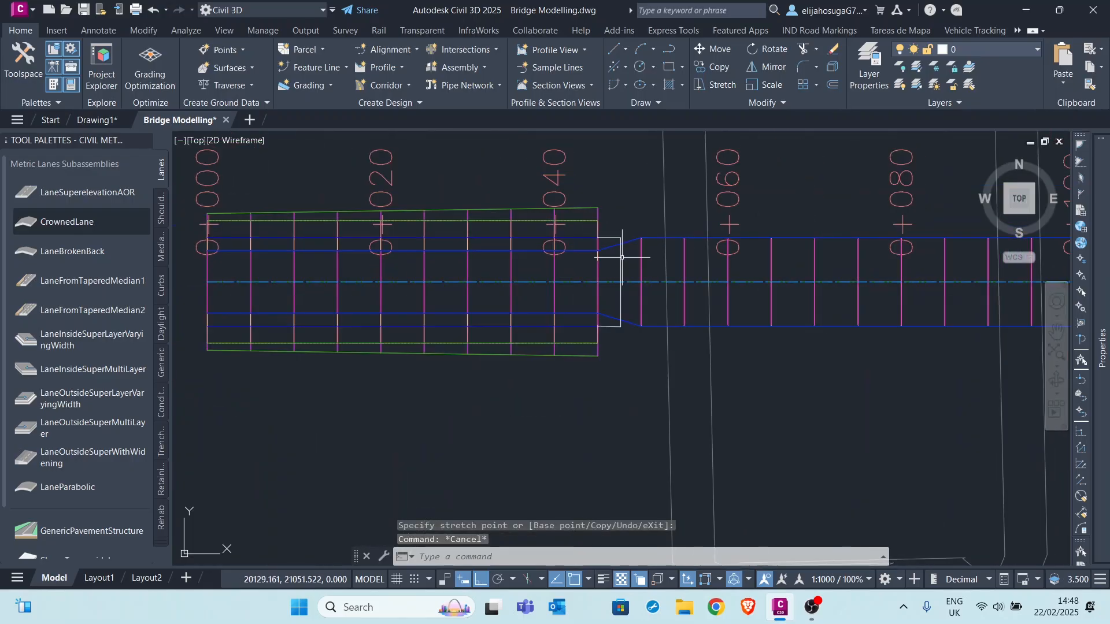
{"action": "left_click", "coordinate": [622, 260]}
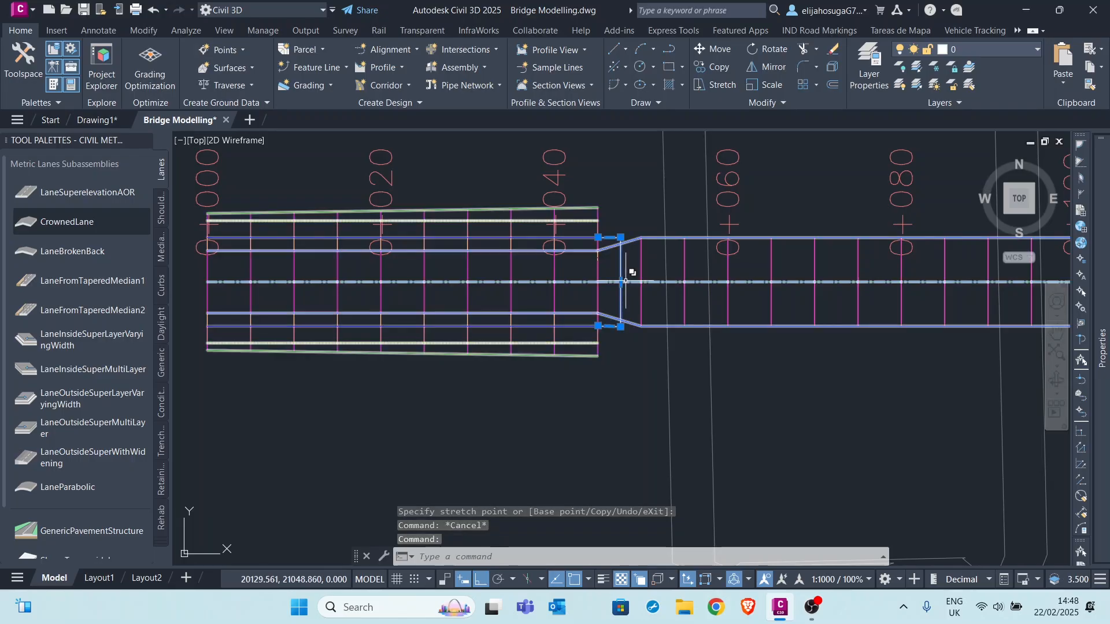
{"action": "scroll", "coordinate": [626, 281], "scroll_direction": "down", "scroll_amount": 4}
{"action": "mouse_move", "coordinate": [624, 282]}
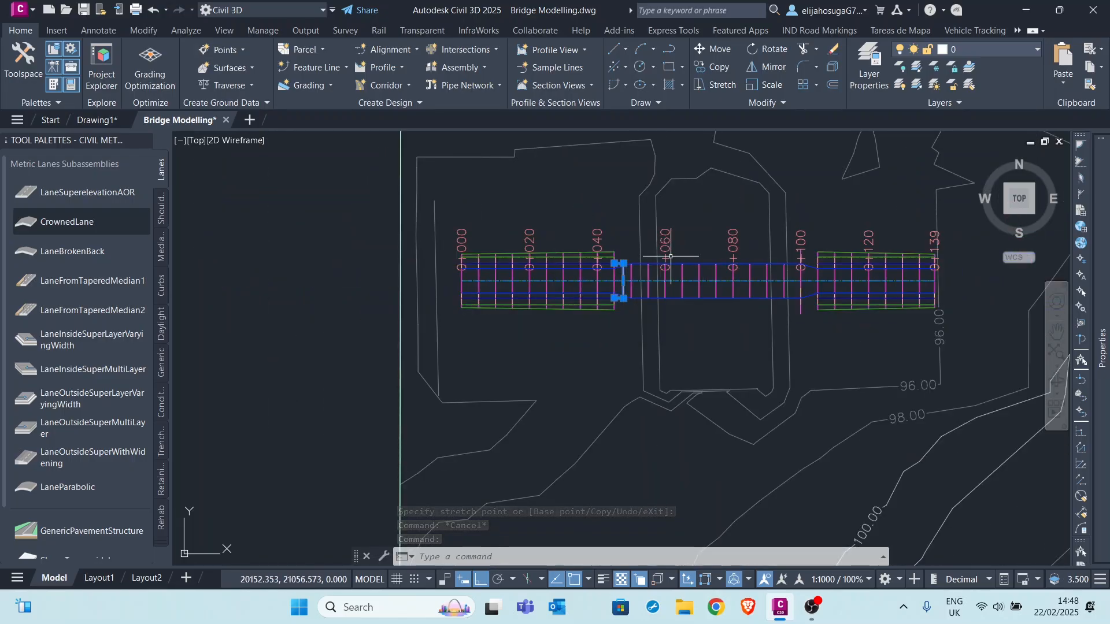
{"action": "scroll", "coordinate": [623, 277], "scroll_direction": "up", "scroll_amount": 4}
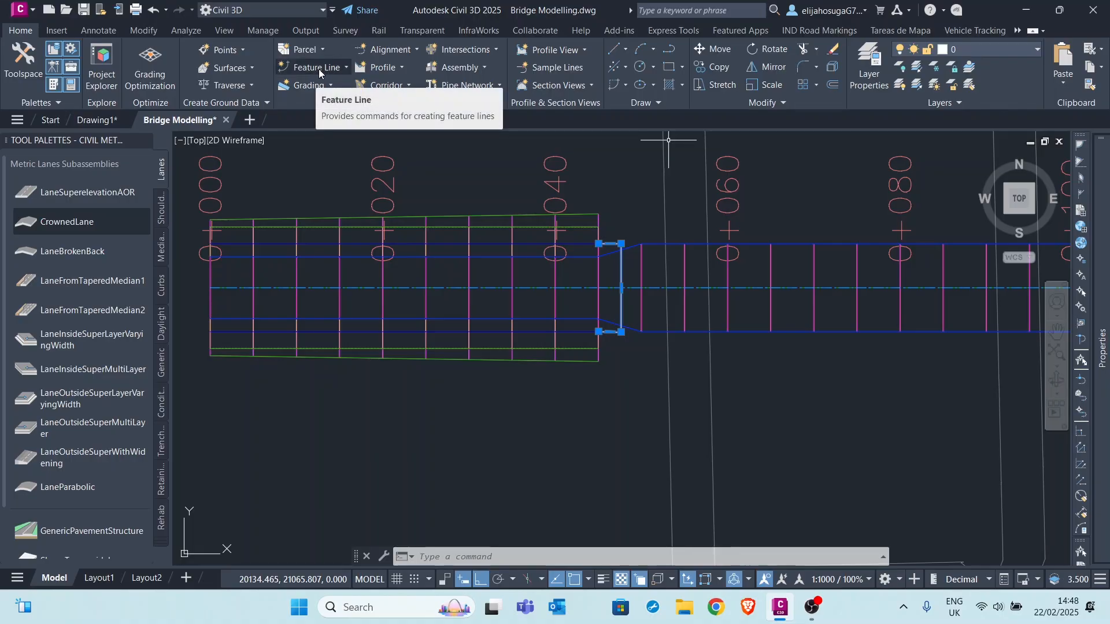
{"action": "key", "text": "Escape"}
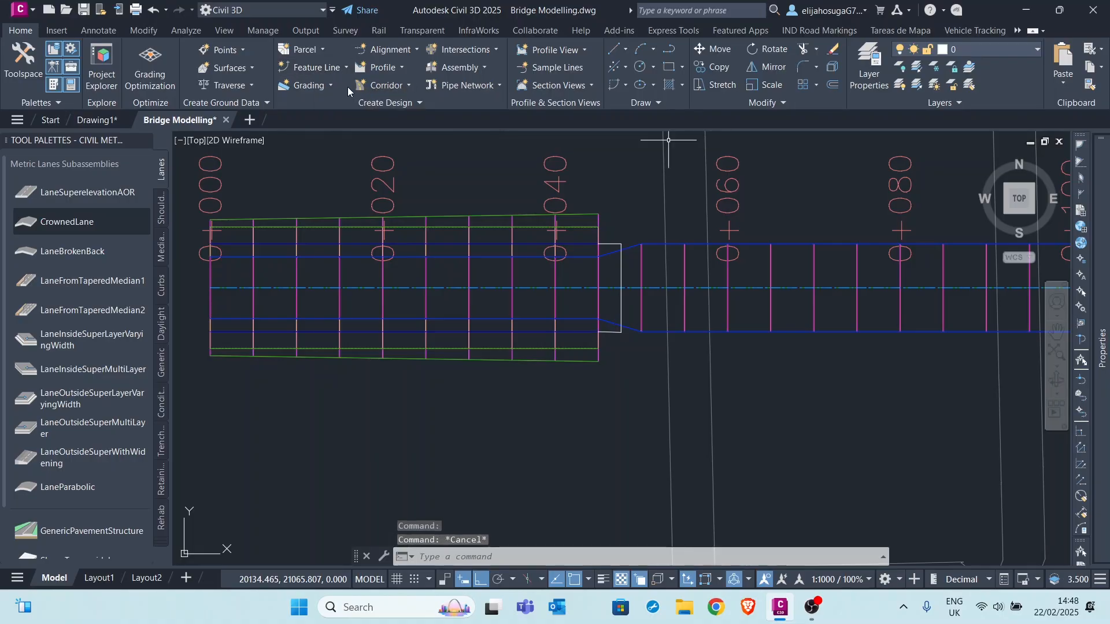
Convert the polyline outline at the western bridge end into a feature line on Site 1 with the Top Rail Line style
{"action": "left_click", "coordinate": [329, 67]}
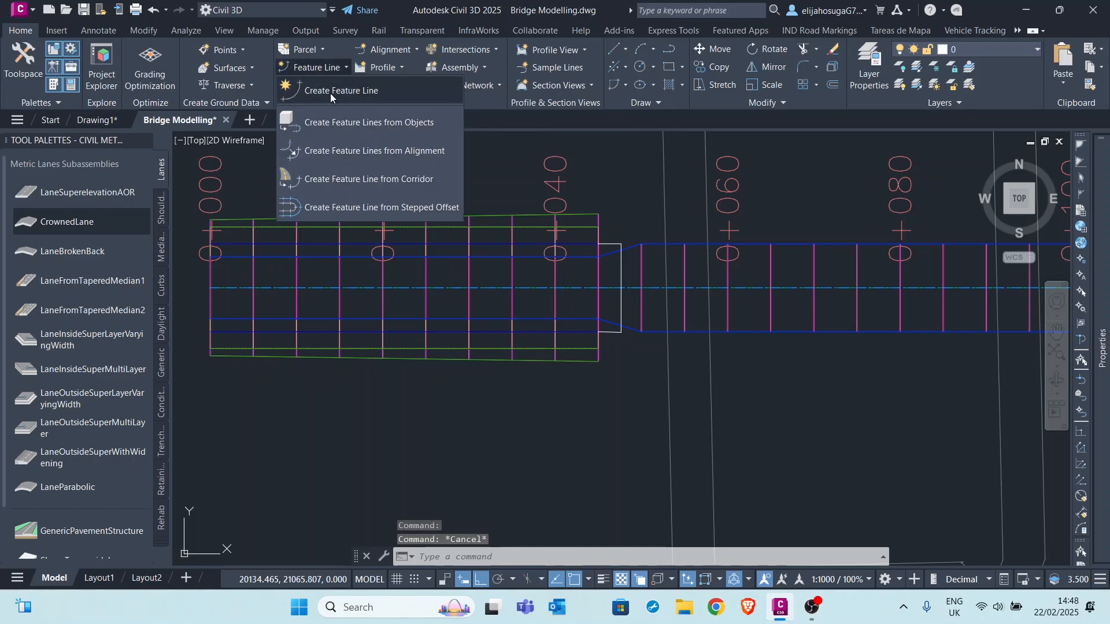
{"action": "left_click", "coordinate": [359, 123]}
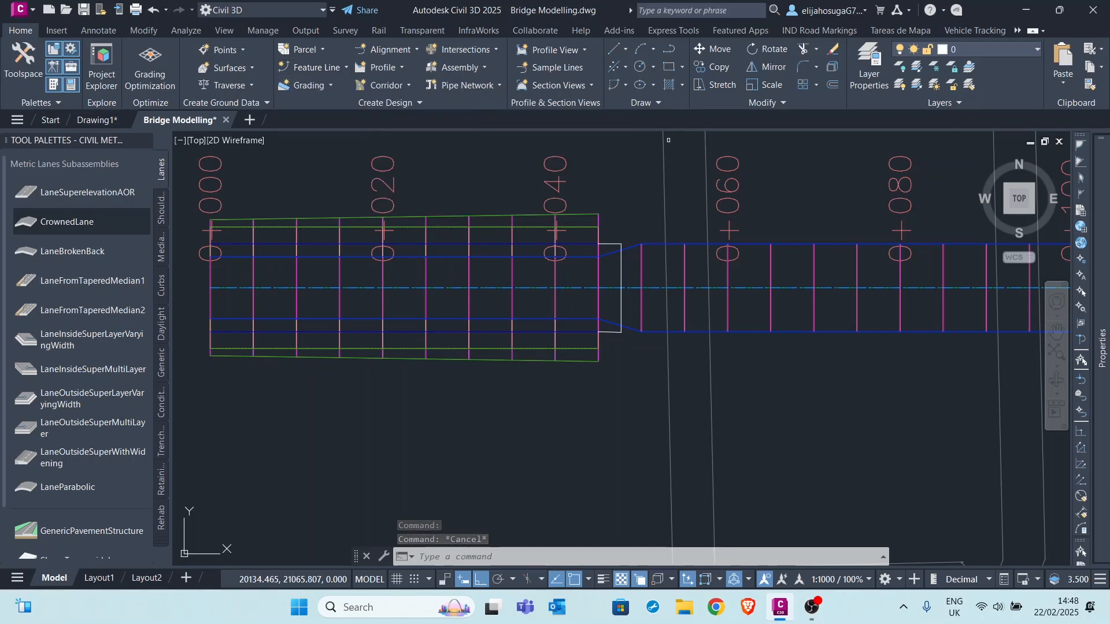
{"action": "scroll", "coordinate": [605, 252], "scroll_direction": "up", "scroll_amount": 4}
{"action": "left_click", "coordinate": [604, 252]}
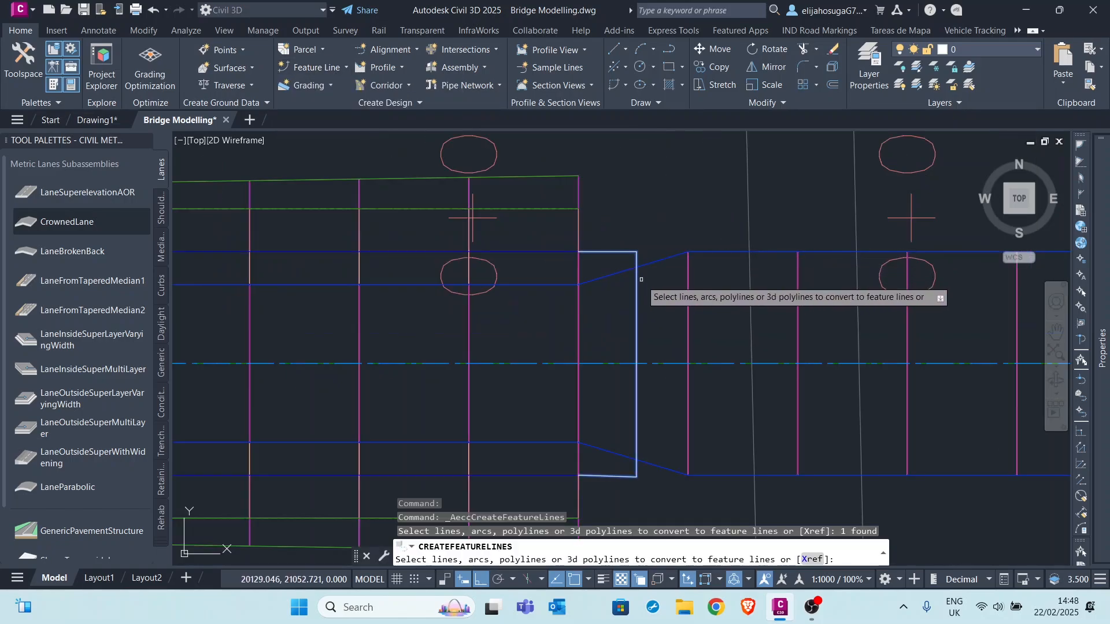
{"action": "key", "text": "Return"}
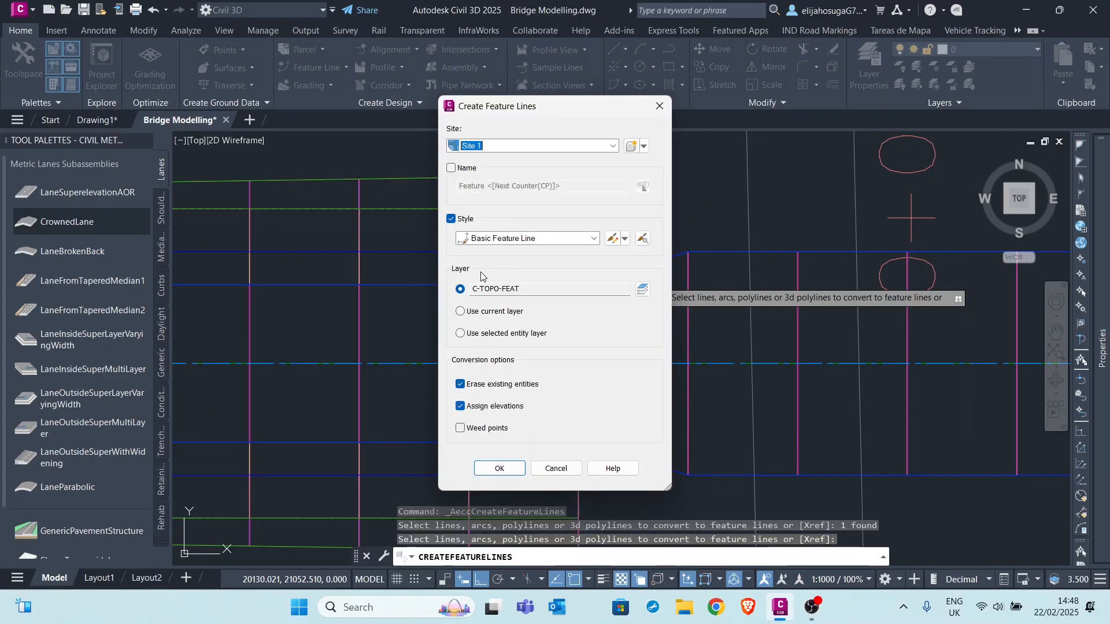
{"action": "left_click", "coordinate": [532, 236]}
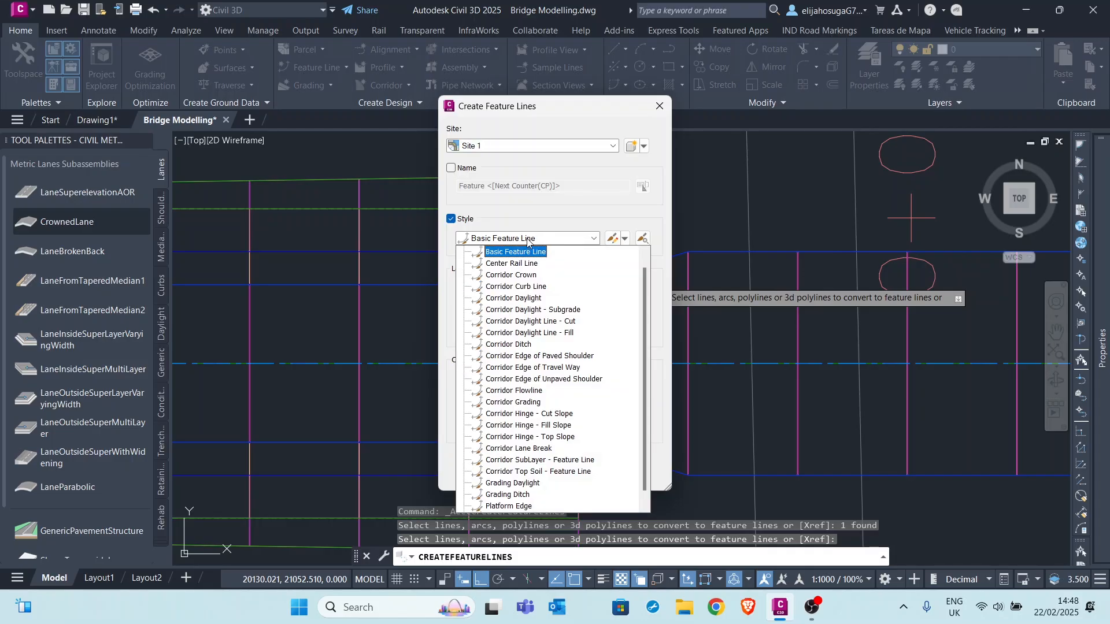
{"action": "scroll", "coordinate": [521, 347], "scroll_direction": "down", "scroll_amount": 1}
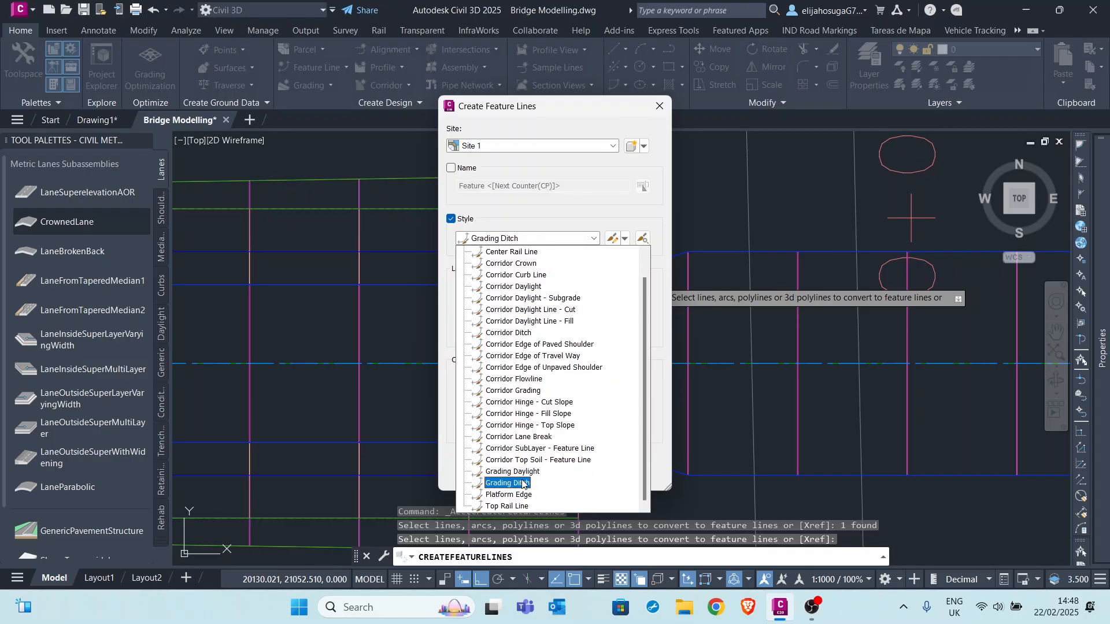
{"action": "scroll", "coordinate": [523, 491], "scroll_direction": "up", "scroll_amount": 2}
{"action": "scroll", "coordinate": [525, 484], "scroll_direction": "down", "scroll_amount": 1}
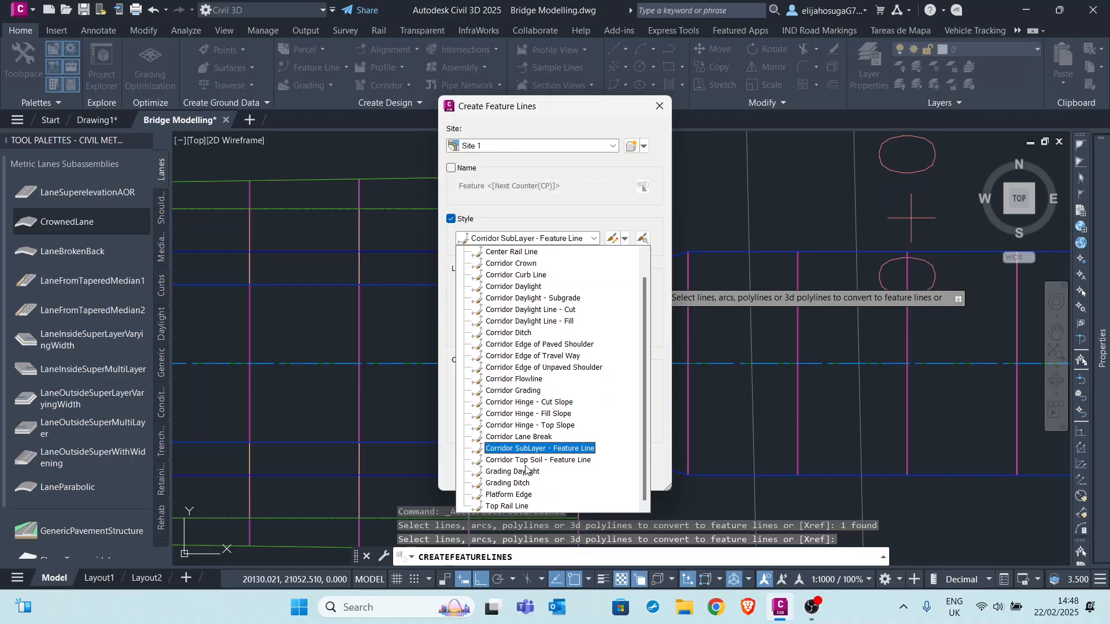
{"action": "left_click", "coordinate": [515, 507]}
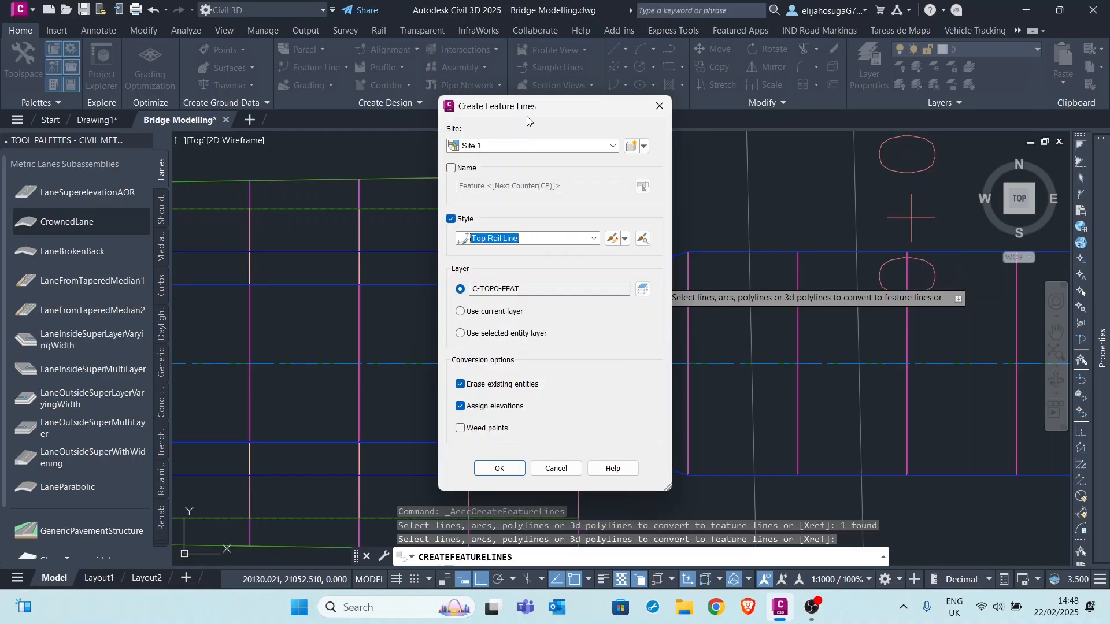
{"action": "left_click", "coordinate": [508, 470]}
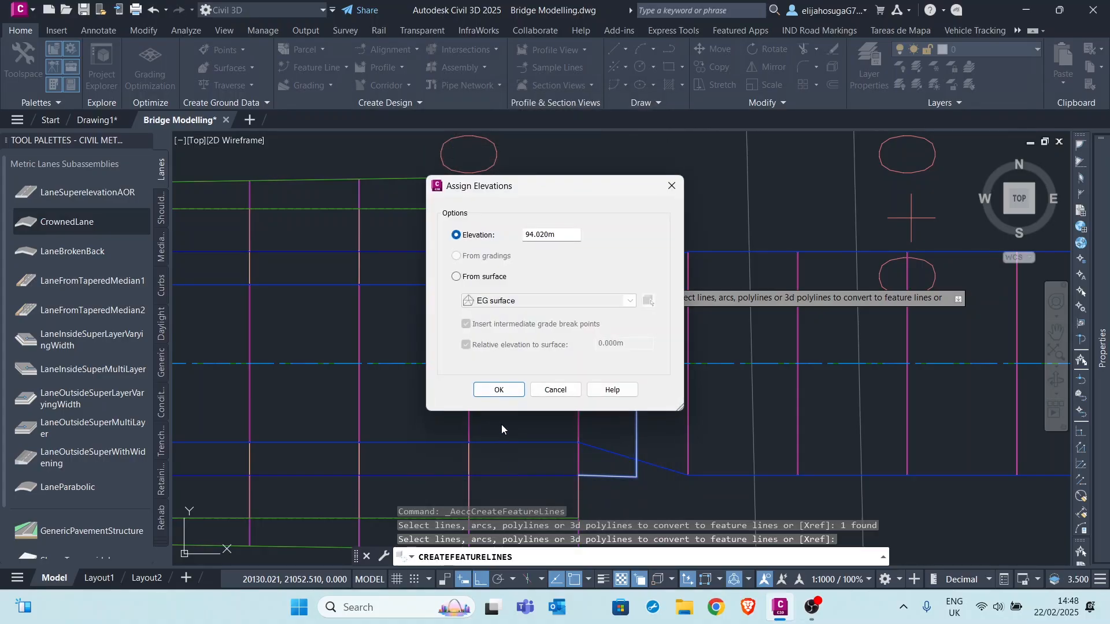
Assign the feature line's elevations from the Road and Bridge - (1) surface with intermediate grade break points and a relative elevation of -0.4 m
{"action": "left_click", "coordinate": [456, 277]}
{"action": "left_click", "coordinate": [630, 301]}
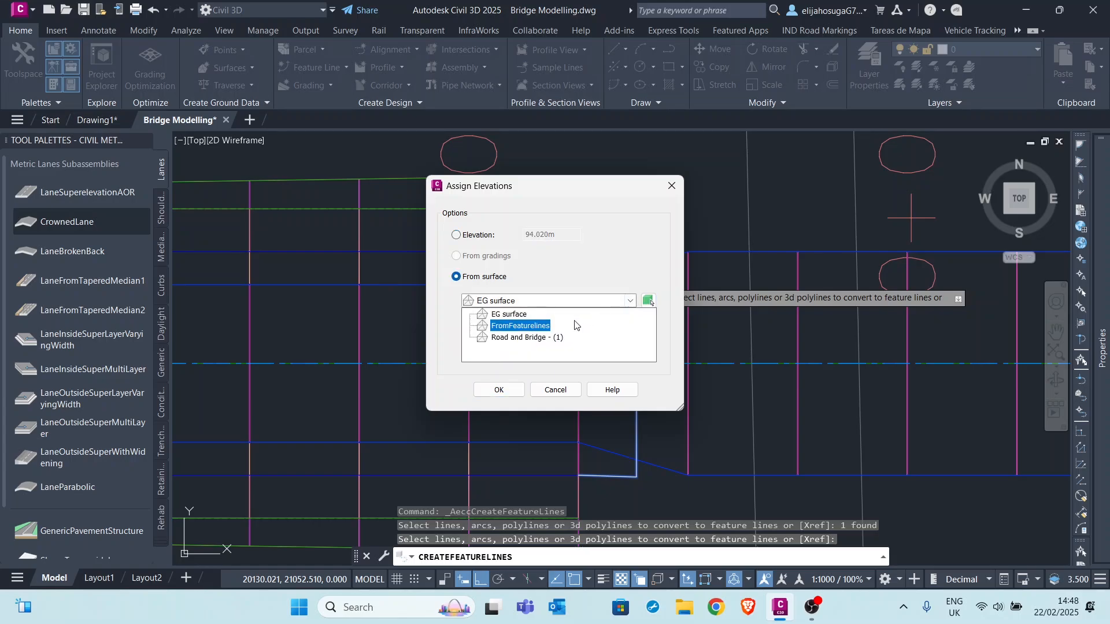
{"action": "left_click", "coordinate": [531, 327]}
{"action": "left_click", "coordinate": [530, 338]}
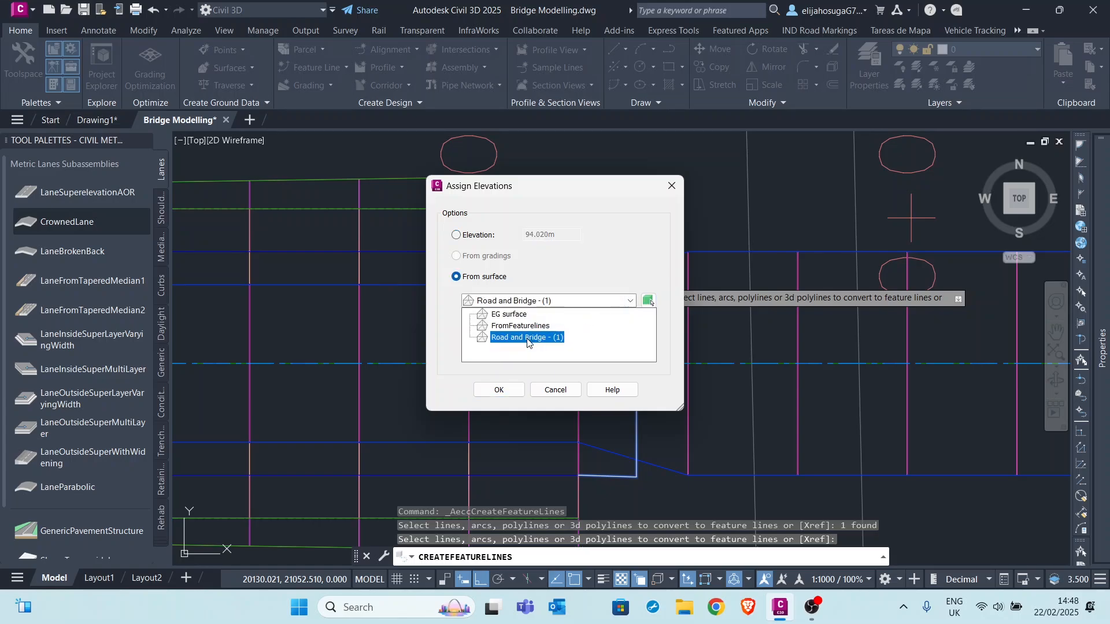
{"action": "left_click", "coordinate": [528, 339]}
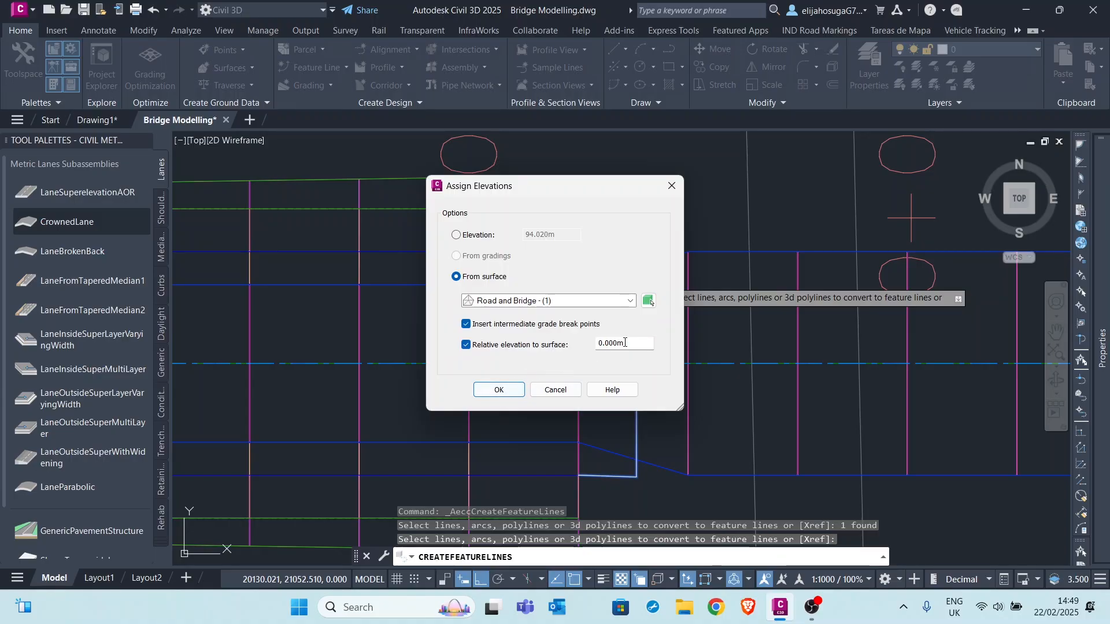
{"action": "left_click_drag", "start_coordinate": [627, 343], "coordinate": [601, 341]}
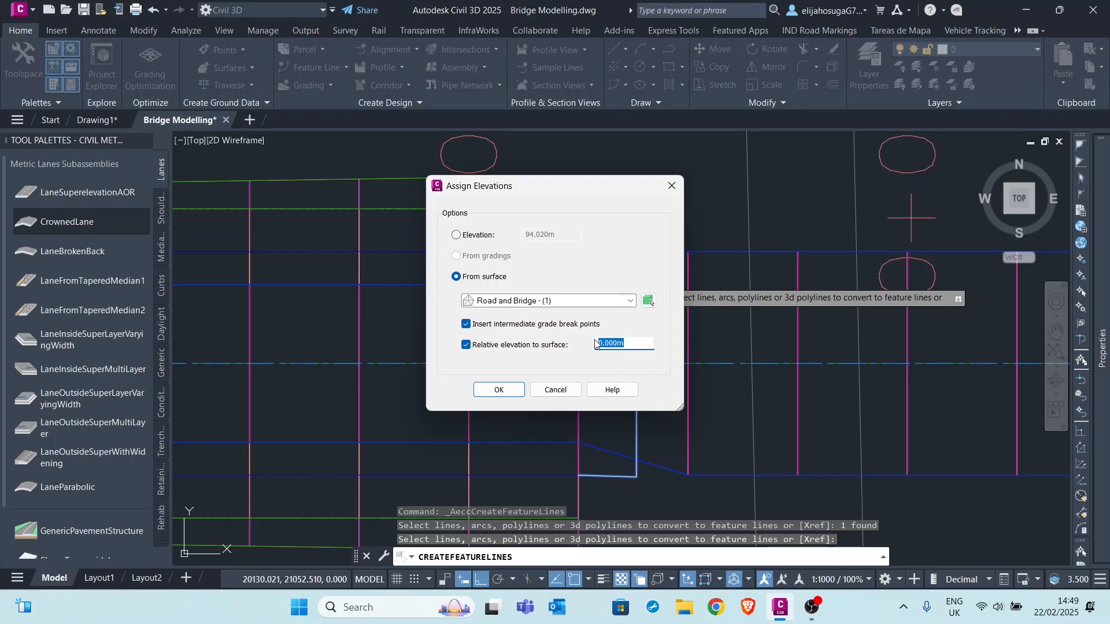
{"action": "type", "text": "-0.4"}
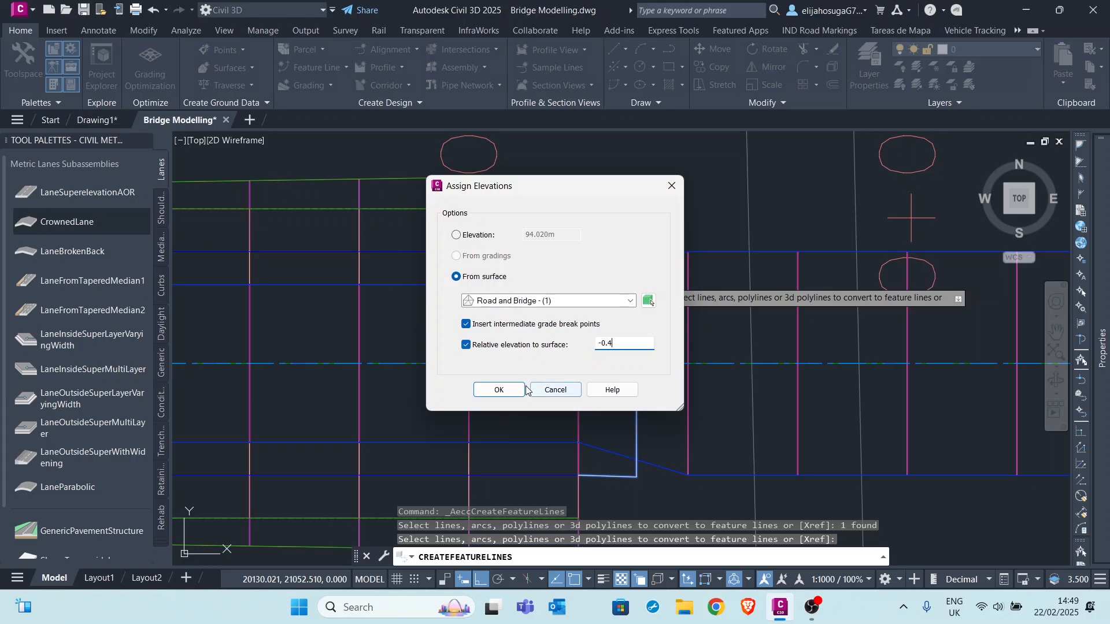
{"action": "left_click", "coordinate": [498, 390]}
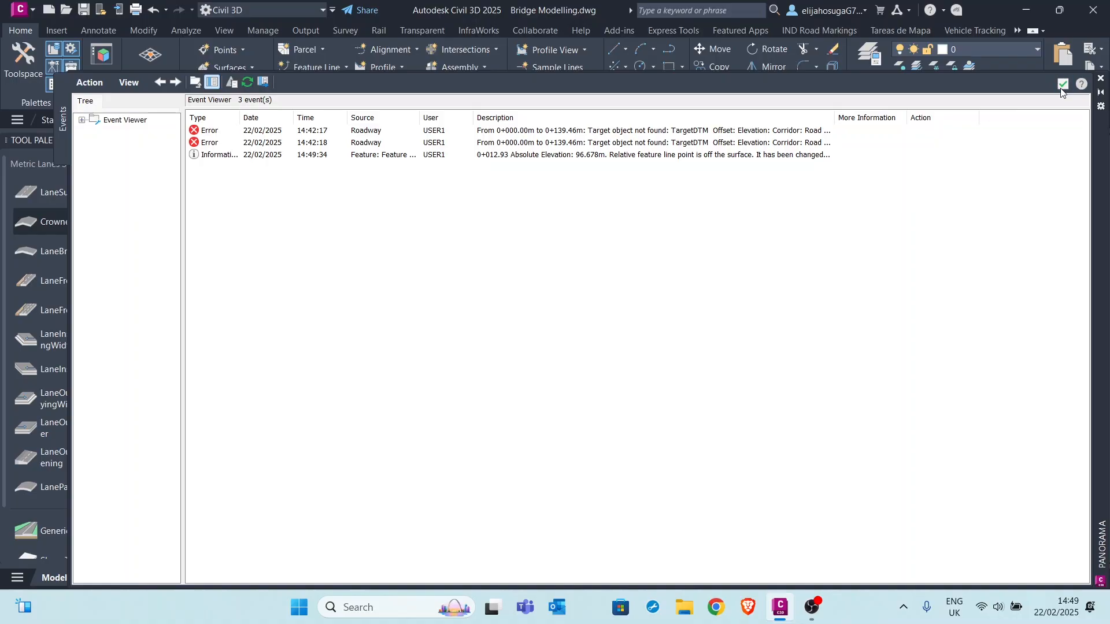
{"action": "left_click", "coordinate": [1062, 86]}
Set the actual elevation of the new feature line's point at station 0+012.93 to 96.279 m
{"action": "left_click", "coordinate": [614, 252]}
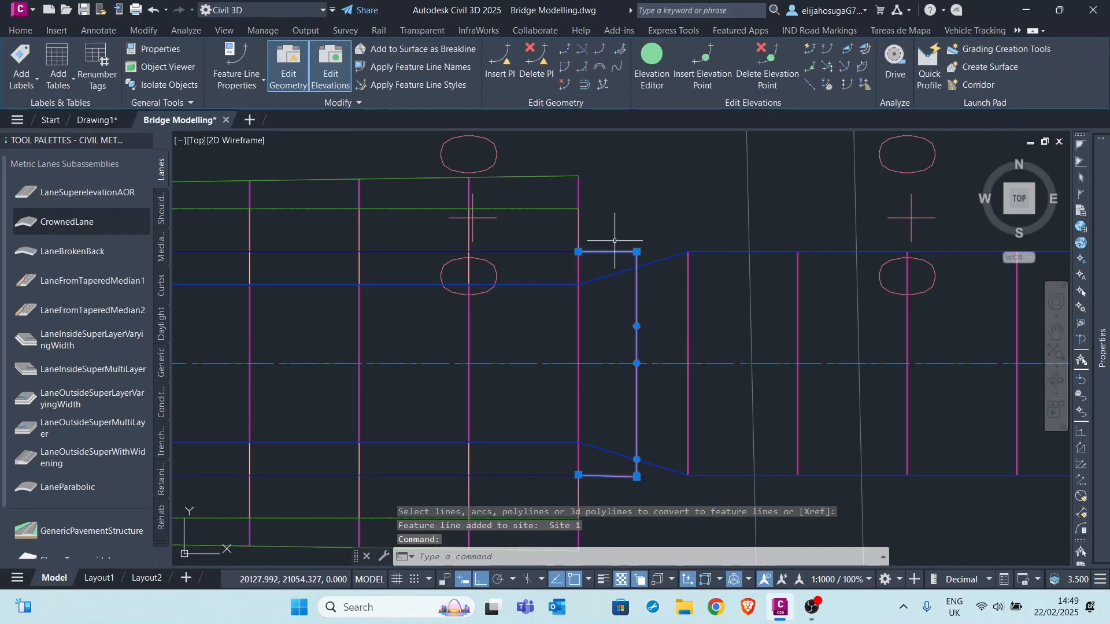
{"action": "left_click", "coordinate": [652, 63]}
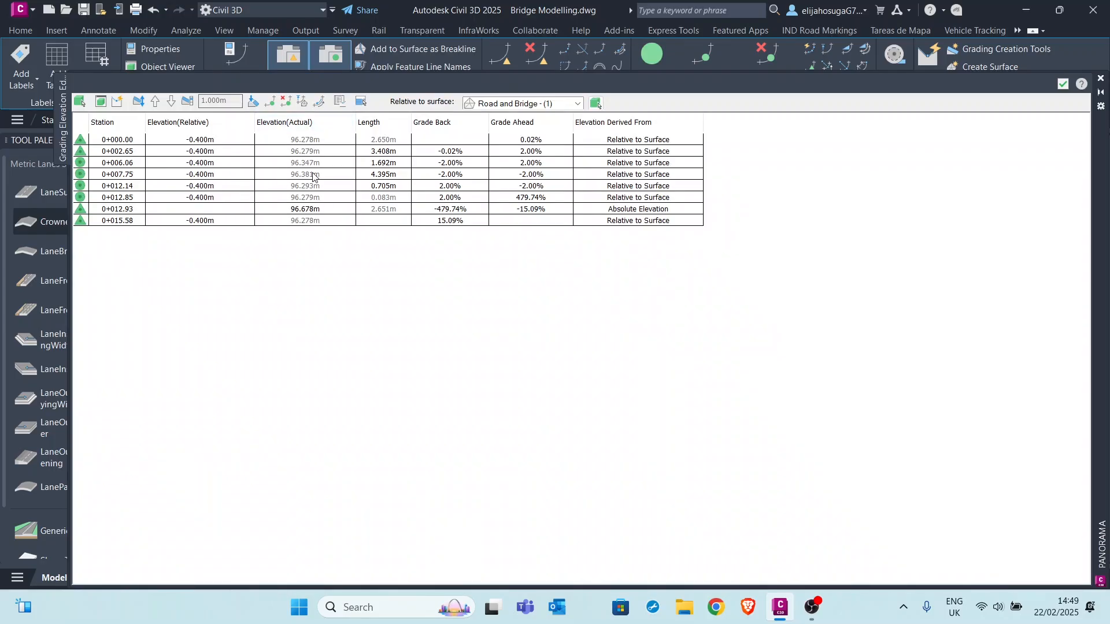
{"action": "left_click", "coordinate": [310, 210]}
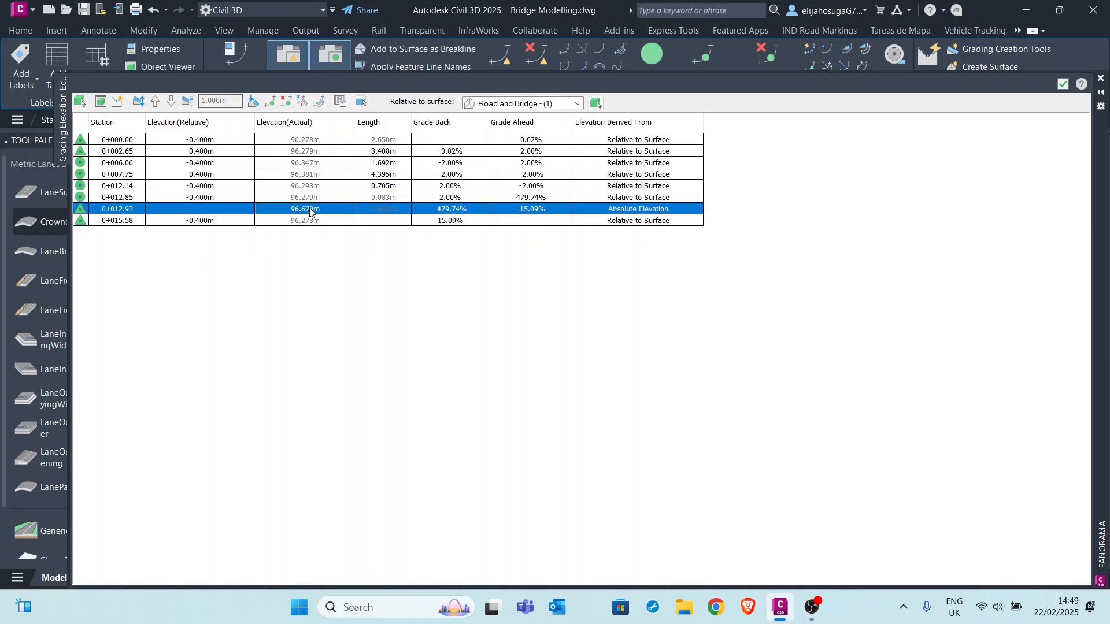
{"action": "left_click", "coordinate": [310, 211]}
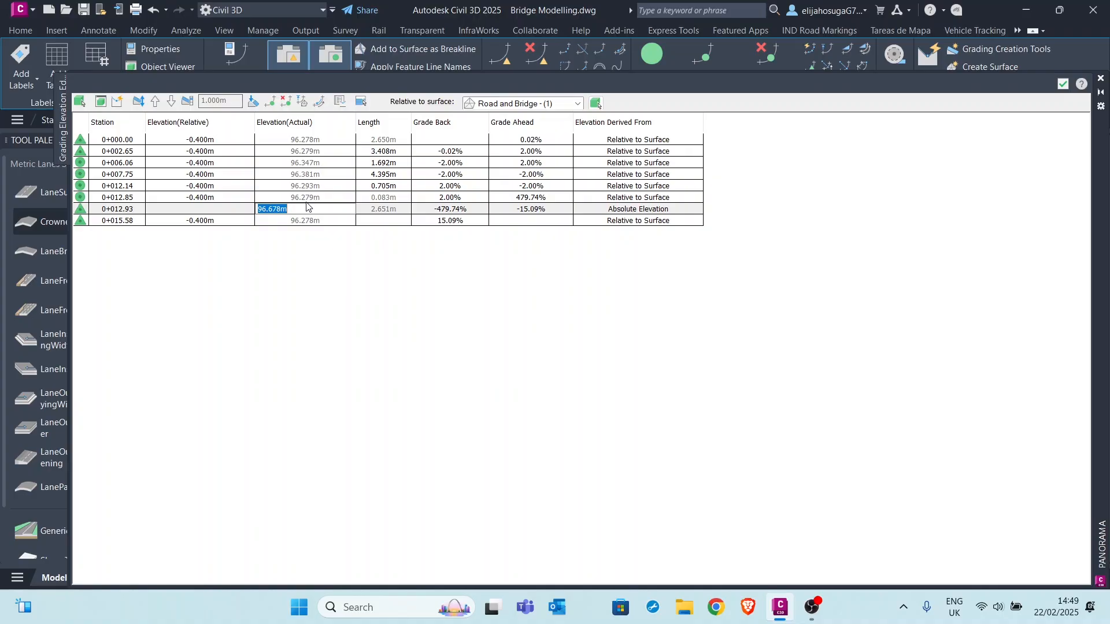
{"action": "type", "text": "9"}
{"action": "key", "text": "Return"}
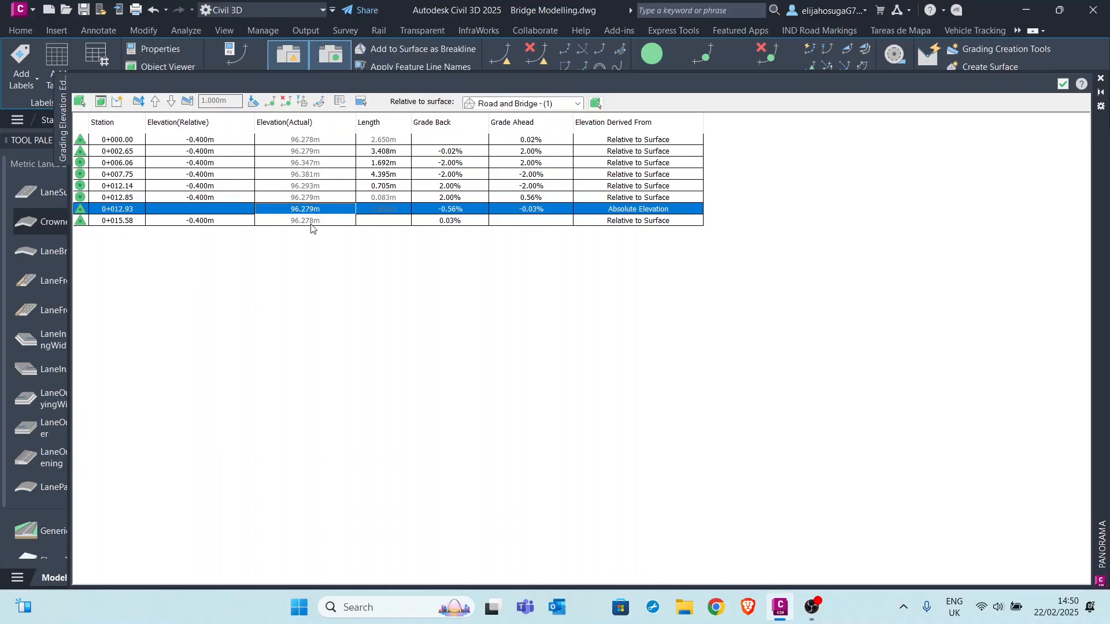
{"action": "left_click", "coordinate": [327, 225]}
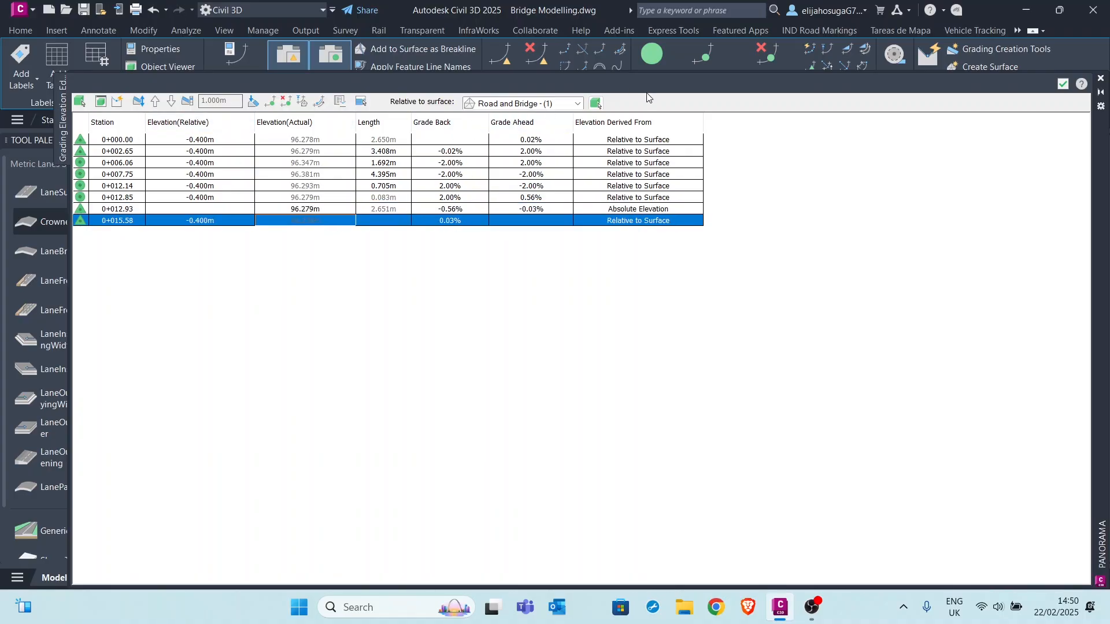
{"action": "left_click", "coordinate": [1062, 82]}
{"action": "scroll", "coordinate": [581, 263], "scroll_direction": "down", "scroll_amount": 3}
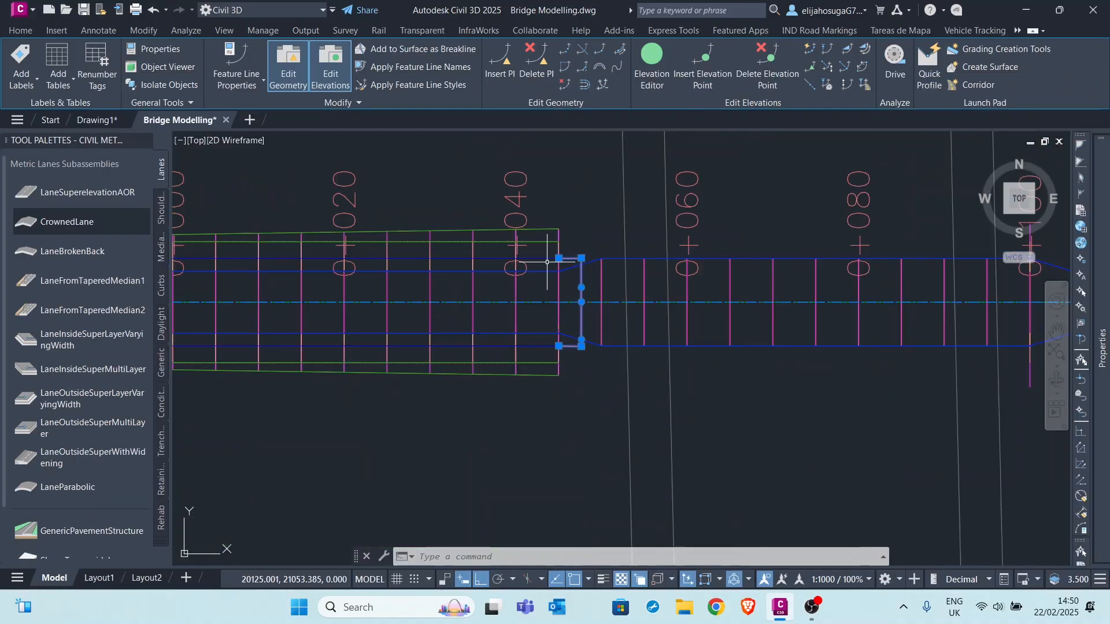
{"action": "scroll", "coordinate": [560, 264], "scroll_direction": "down", "scroll_amount": 2}
{"action": "scroll", "coordinate": [560, 264], "scroll_direction": "up", "scroll_amount": 6}
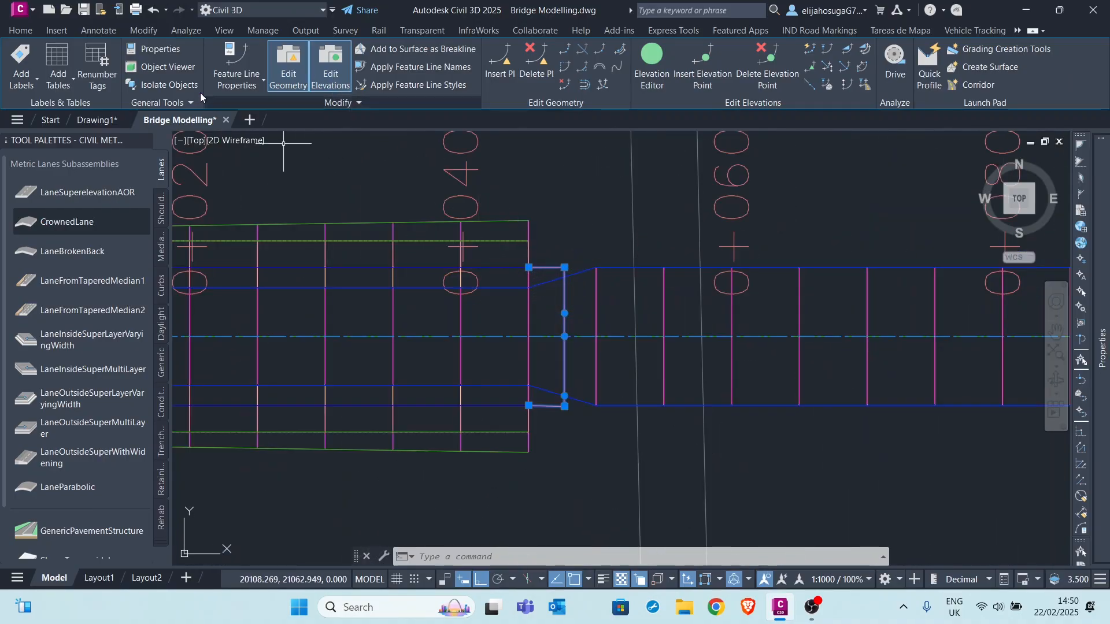
{"action": "key", "text": "Escape"}
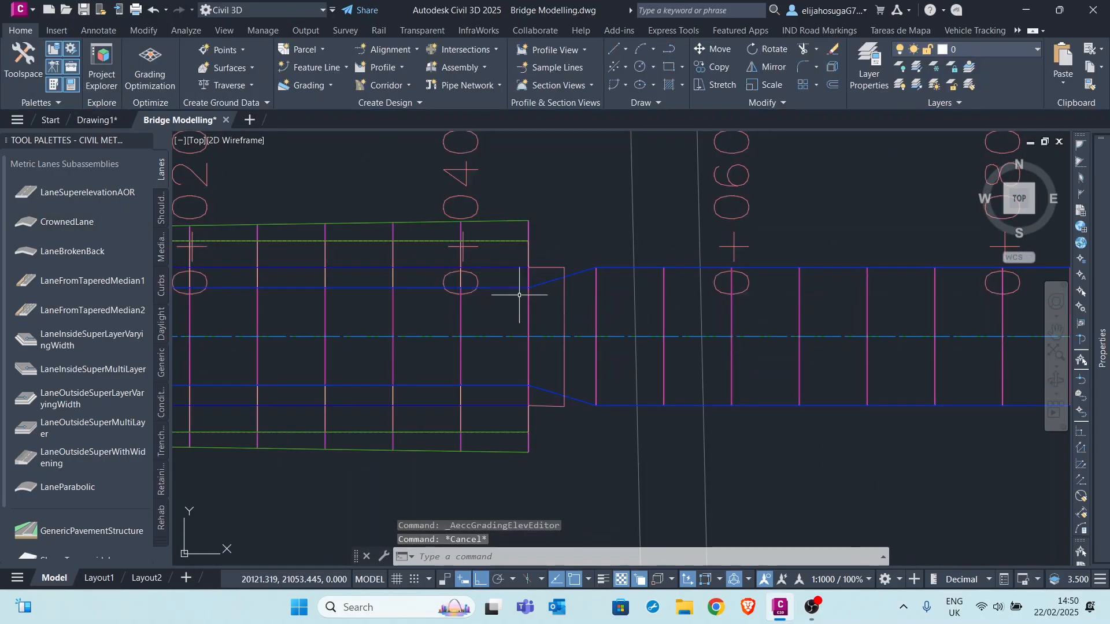
Set up a grading with the Grade to Surface criteria and EG surface as the target surface
{"action": "scroll", "coordinate": [354, 158], "scroll_direction": "down", "scroll_amount": 2}
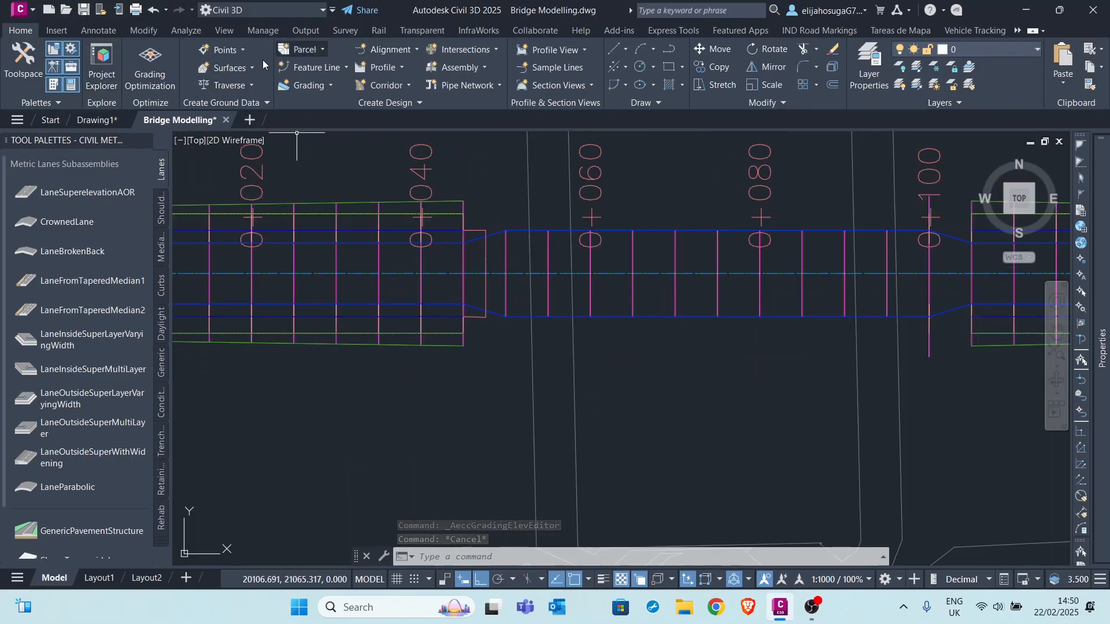
{"action": "left_click", "coordinate": [312, 85]}
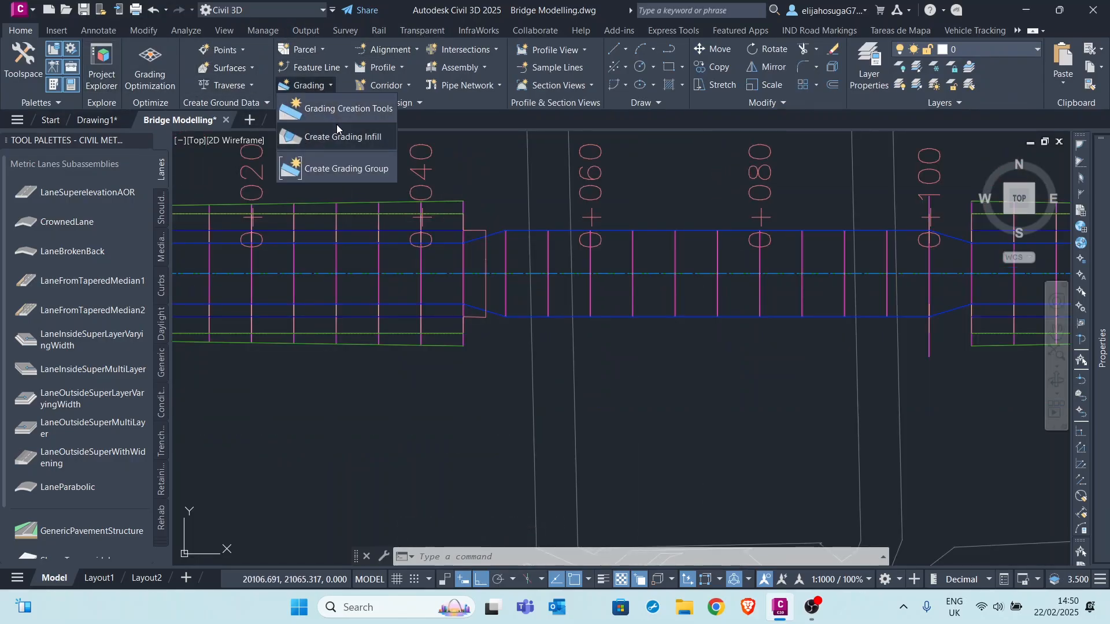
{"action": "left_click", "coordinate": [334, 110]}
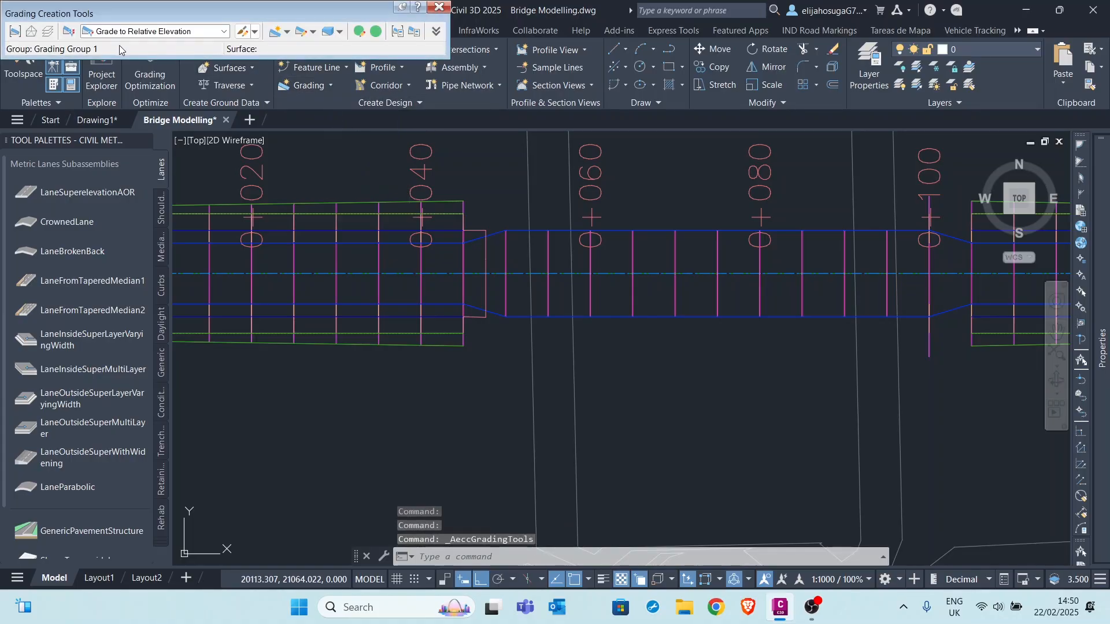
{"action": "left_click", "coordinate": [116, 33]}
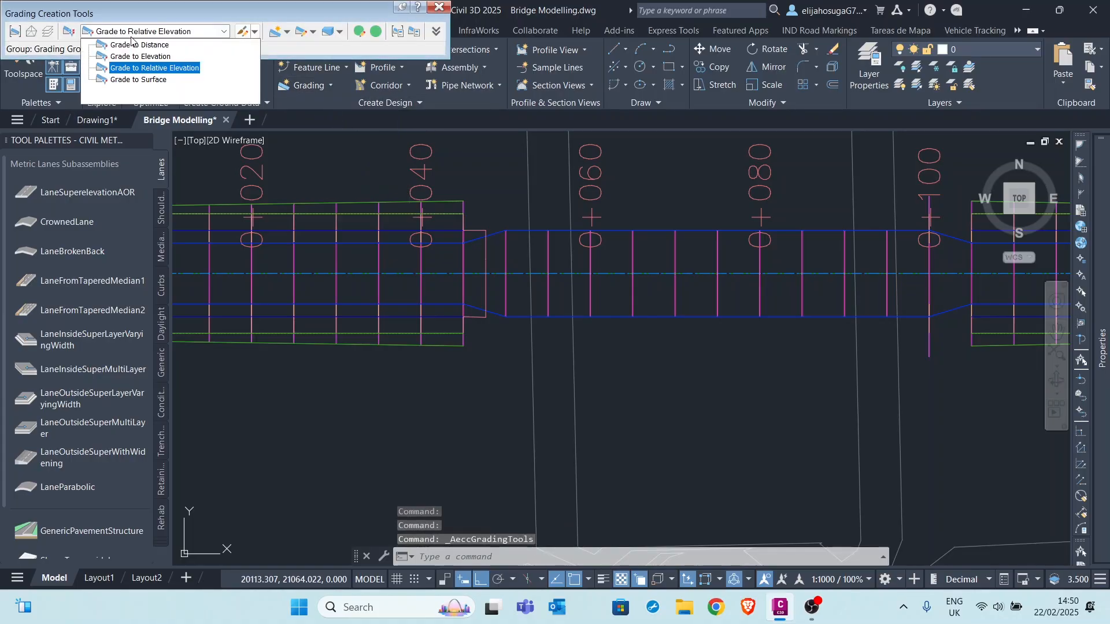
{"action": "left_click", "coordinate": [145, 81]}
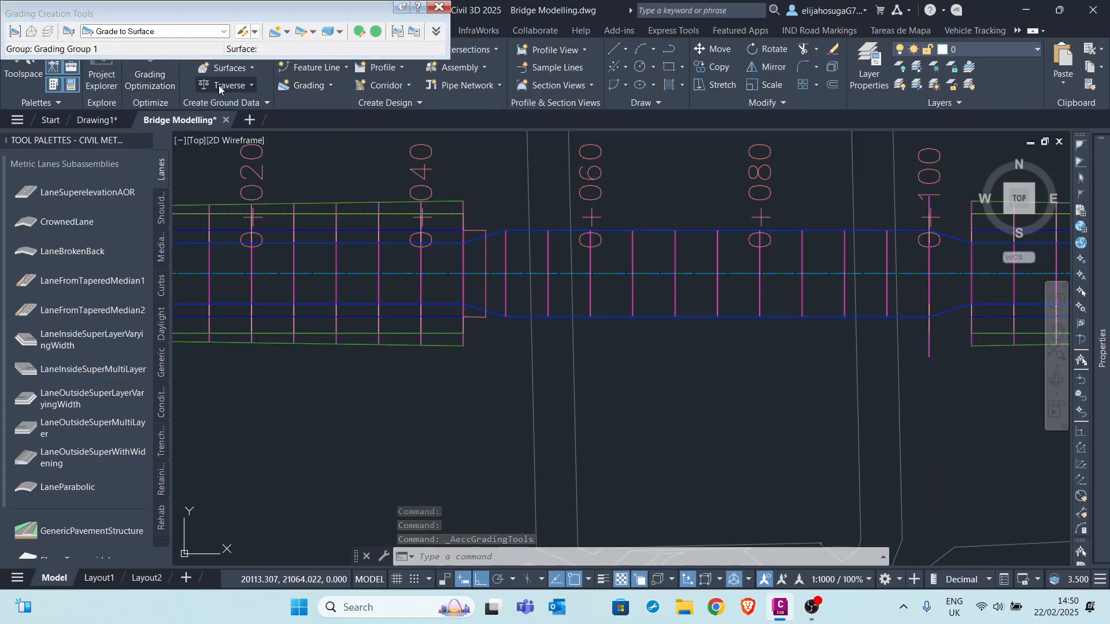
{"action": "left_click", "coordinate": [275, 35]}
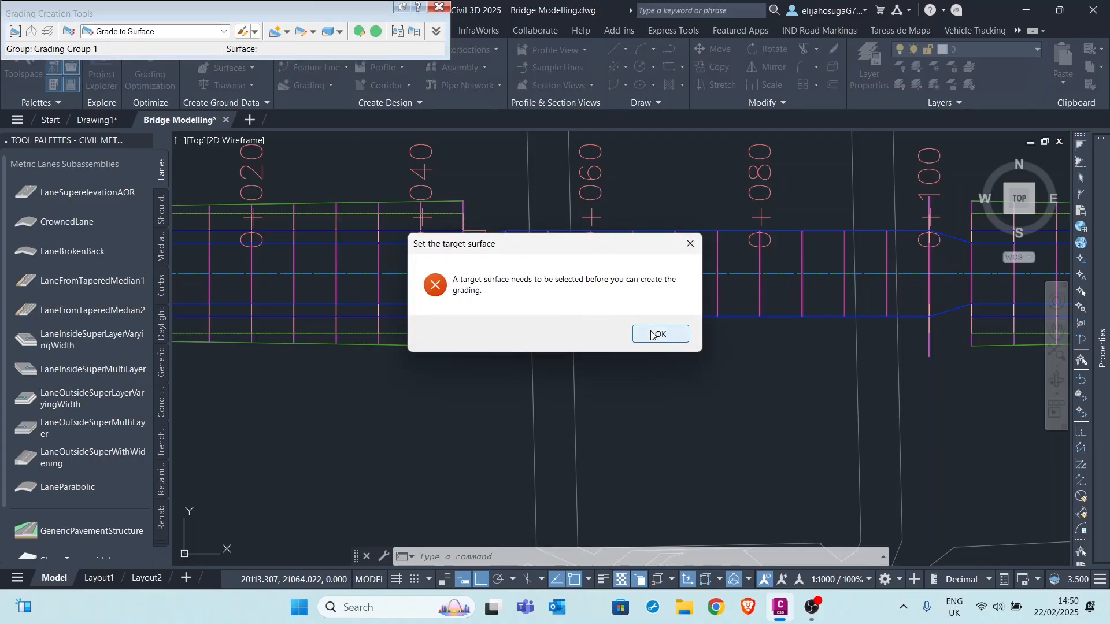
{"action": "left_click", "coordinate": [652, 335]}
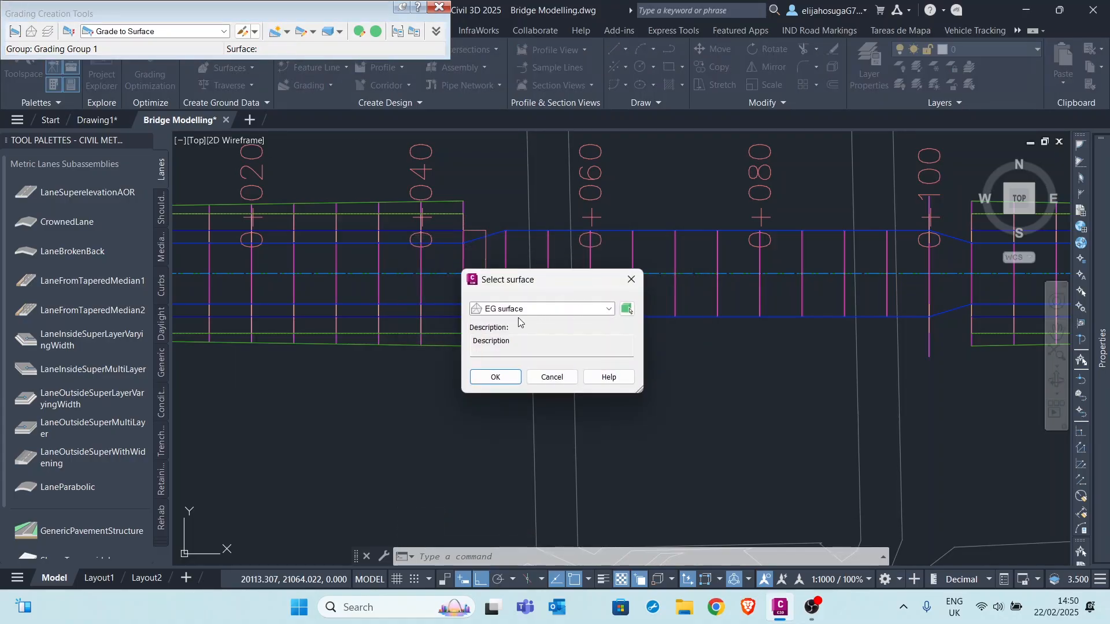
{"action": "left_click", "coordinate": [506, 383]}
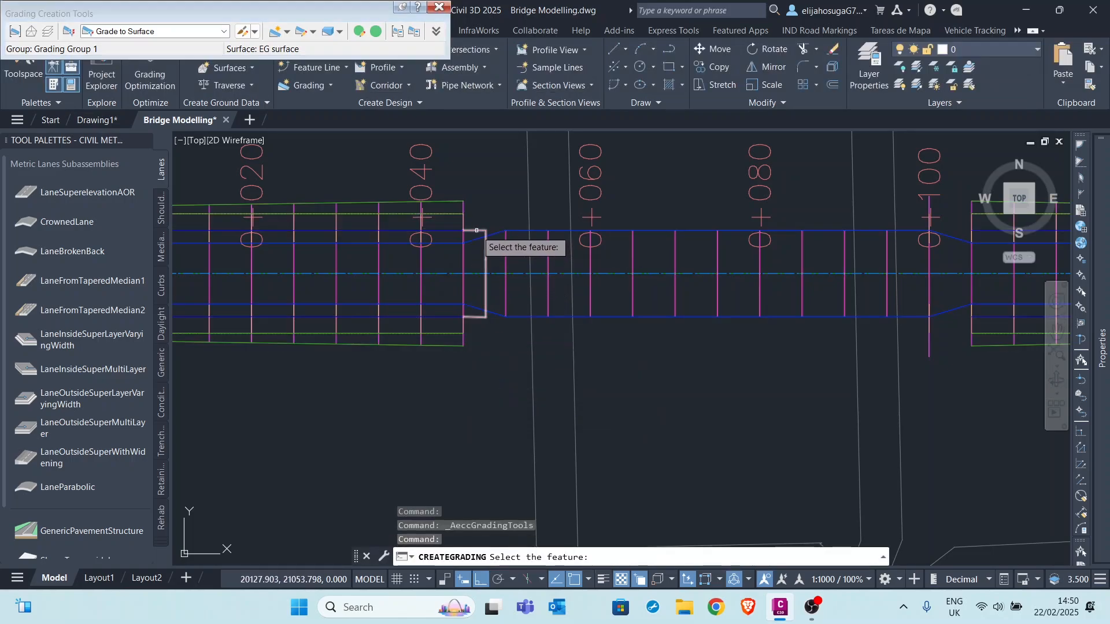
Start a grading from the western bridge-end feature line without weeding, on its outer side and over its entire length
{"action": "left_click", "coordinate": [482, 232]}
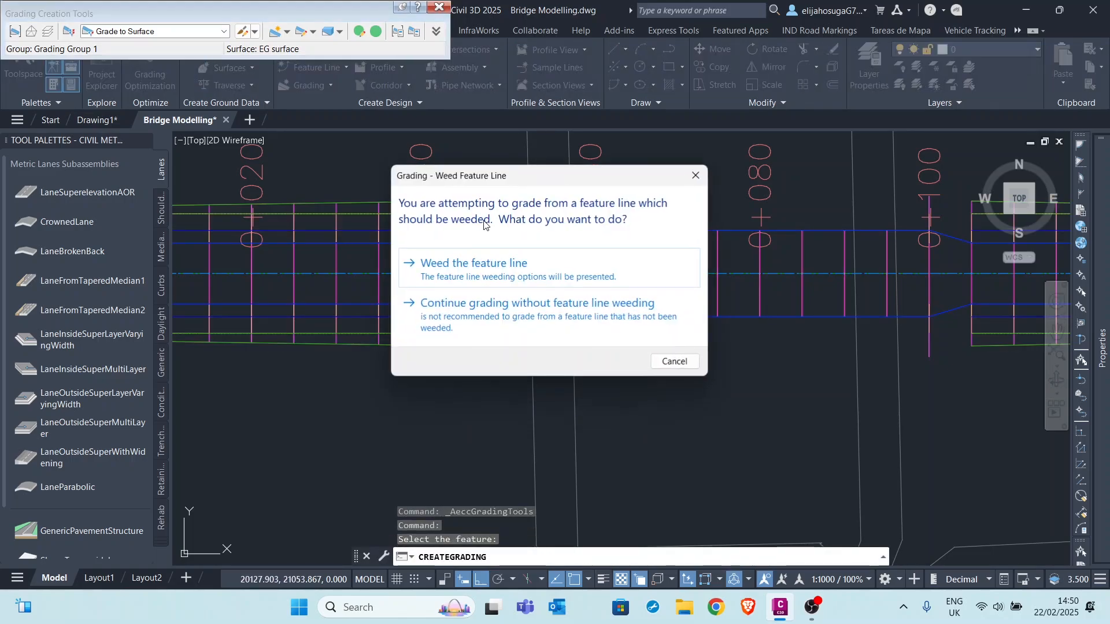
{"action": "left_click", "coordinate": [509, 306]}
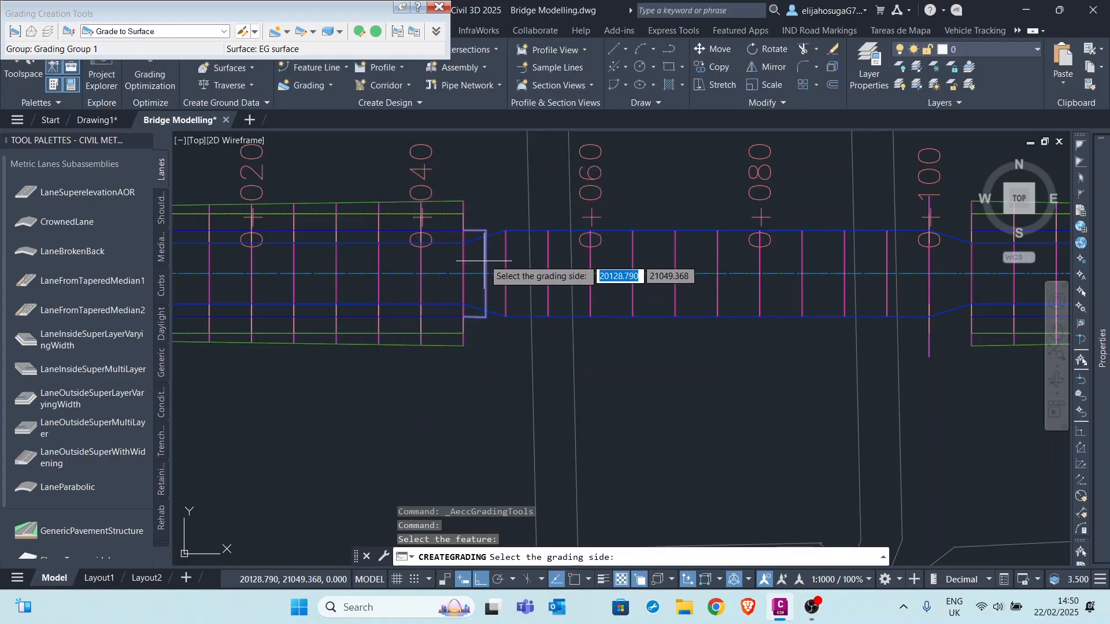
{"action": "left_click", "coordinate": [490, 216]}
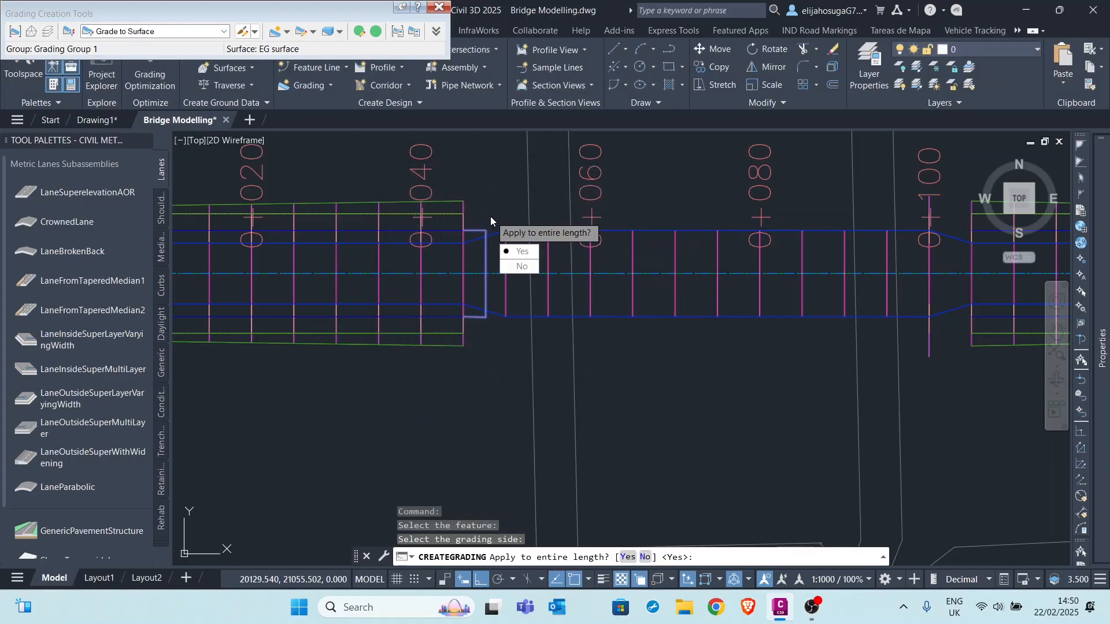
{"action": "type", "text": "y"}
{"action": "key", "text": "Return"}
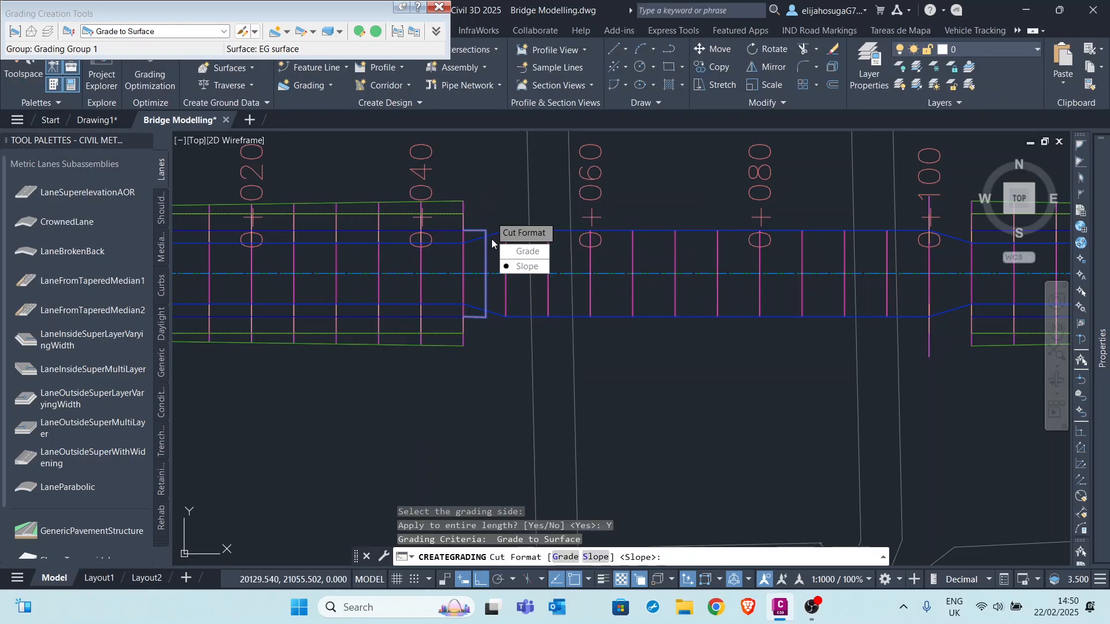
Complete the grading to the EG surface with cut and fill slopes of 2.00:1
{"action": "left_click", "coordinate": [523, 266]}
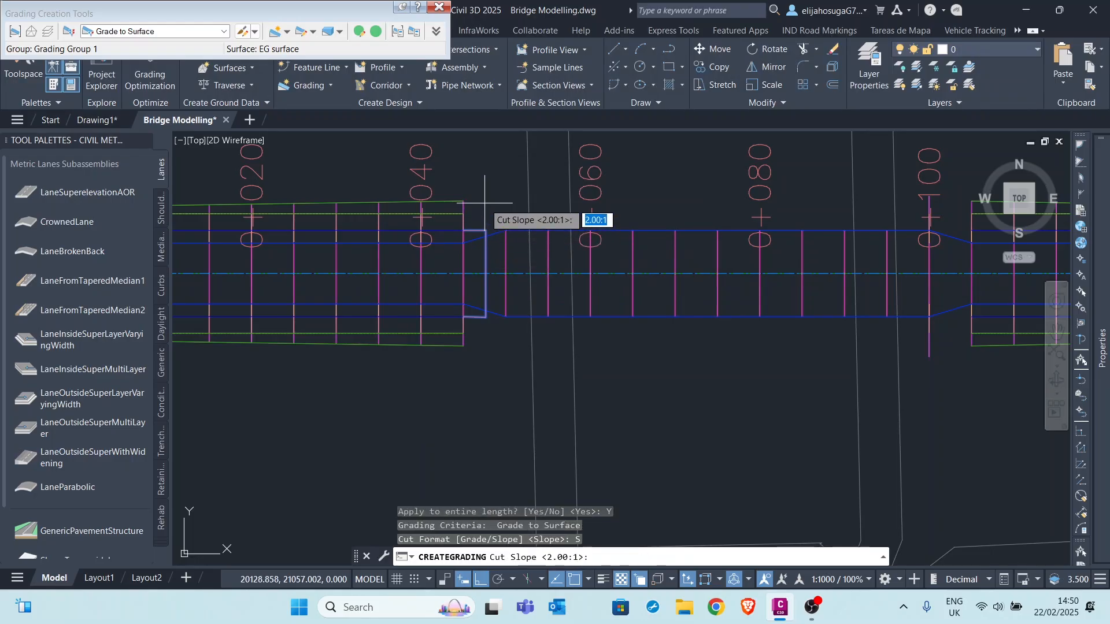
{"action": "key", "text": "Return"}
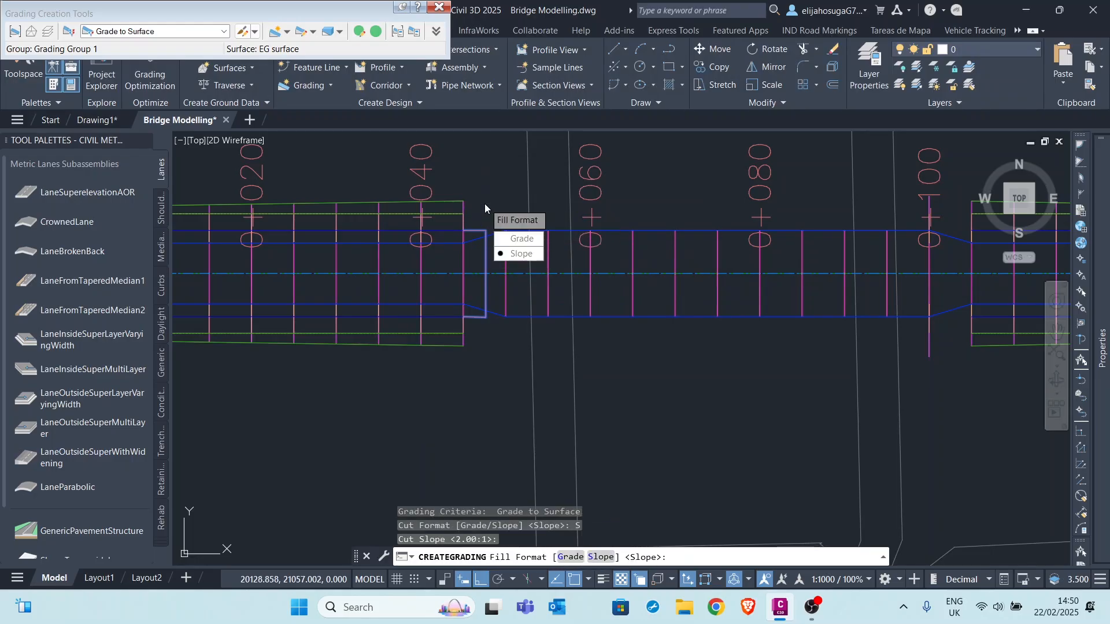
{"action": "key", "text": "Return"}
{"action": "key", "text": "Return"}
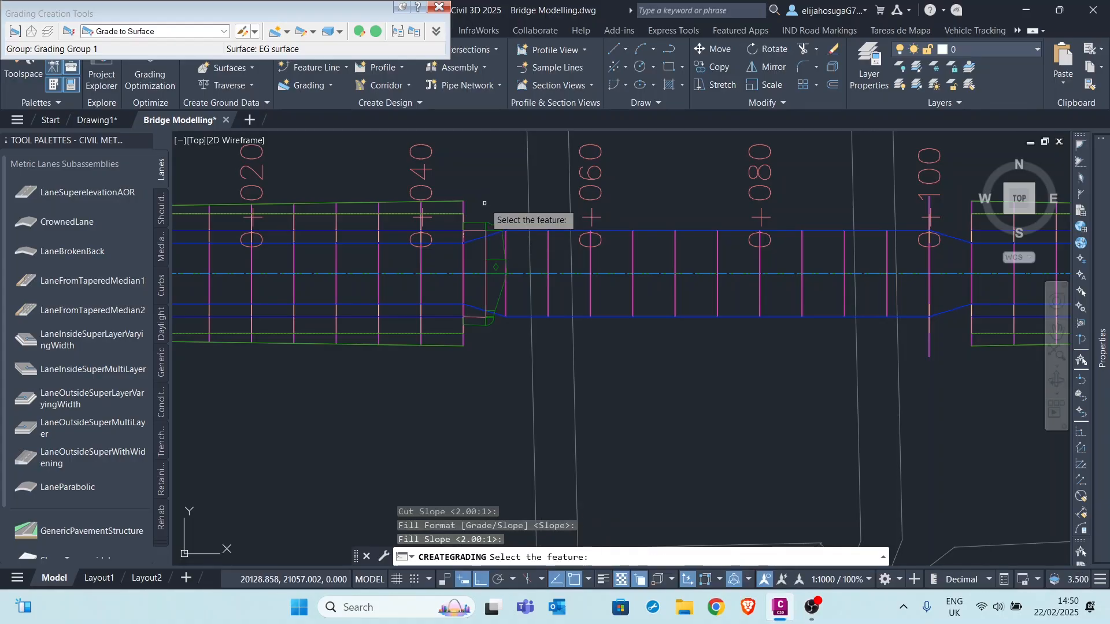
{"action": "scroll", "coordinate": [485, 211], "scroll_direction": "up", "scroll_amount": 3}
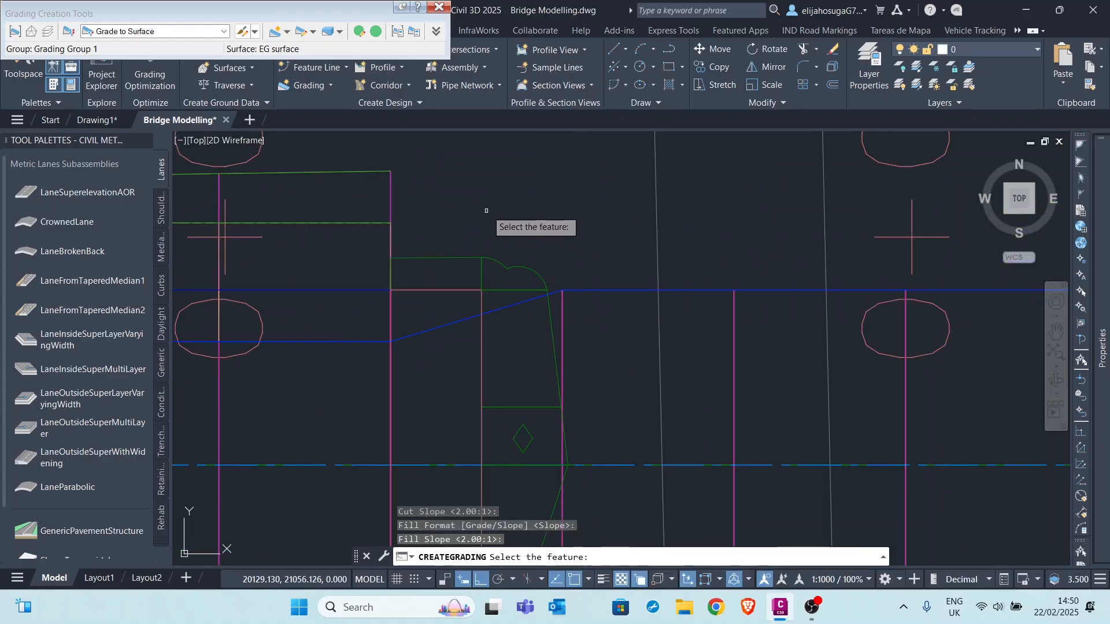
{"action": "scroll", "coordinate": [485, 211], "scroll_direction": "down", "scroll_amount": 8}
{"action": "scroll", "coordinate": [487, 215], "scroll_direction": "up", "scroll_amount": 6}
{"action": "scroll", "coordinate": [488, 220], "scroll_direction": "up", "scroll_amount": 2}
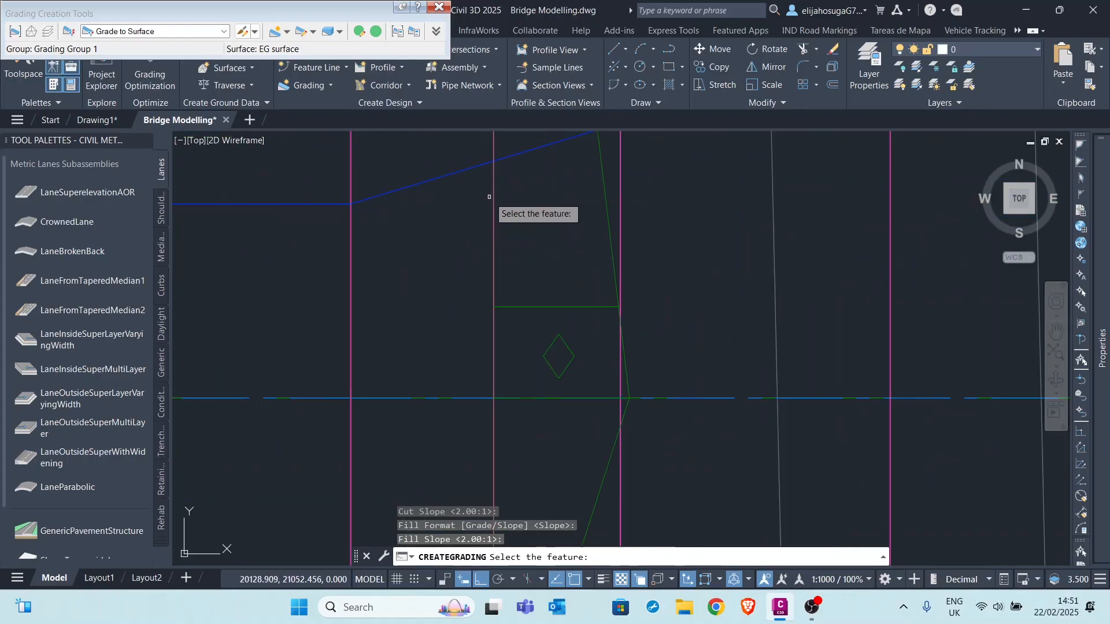
{"action": "scroll", "coordinate": [503, 249], "scroll_direction": "down", "scroll_amount": 2}
{"action": "key", "text": "Escape"}
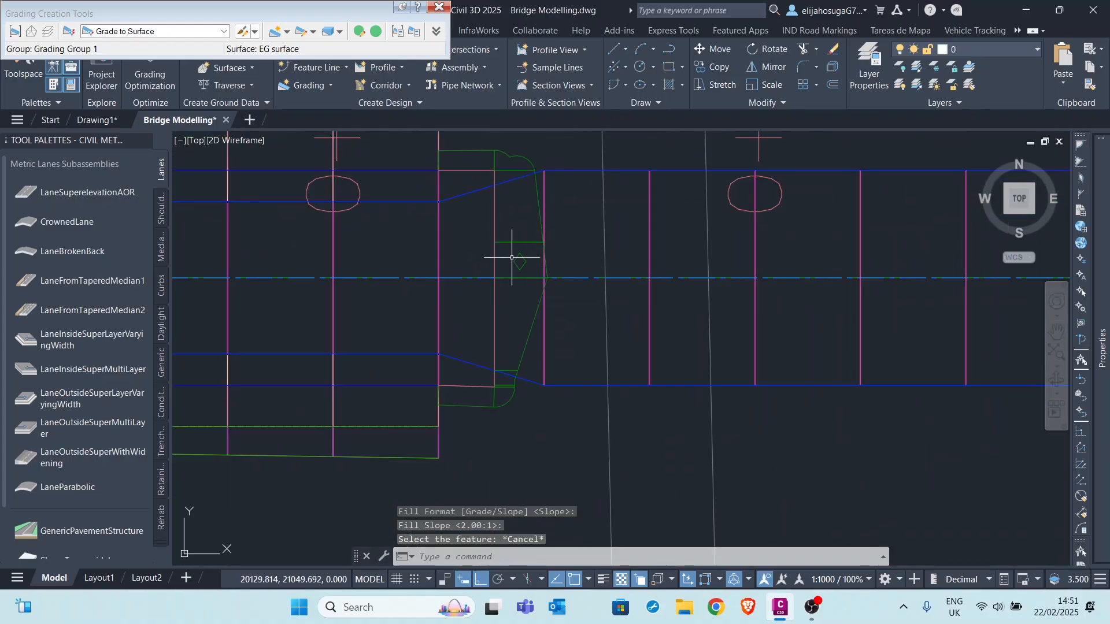
Edit the western bridge-end grading to use cut and fill slopes of 3:1, and close the grading creation tools
{"action": "left_click", "coordinate": [522, 262]}
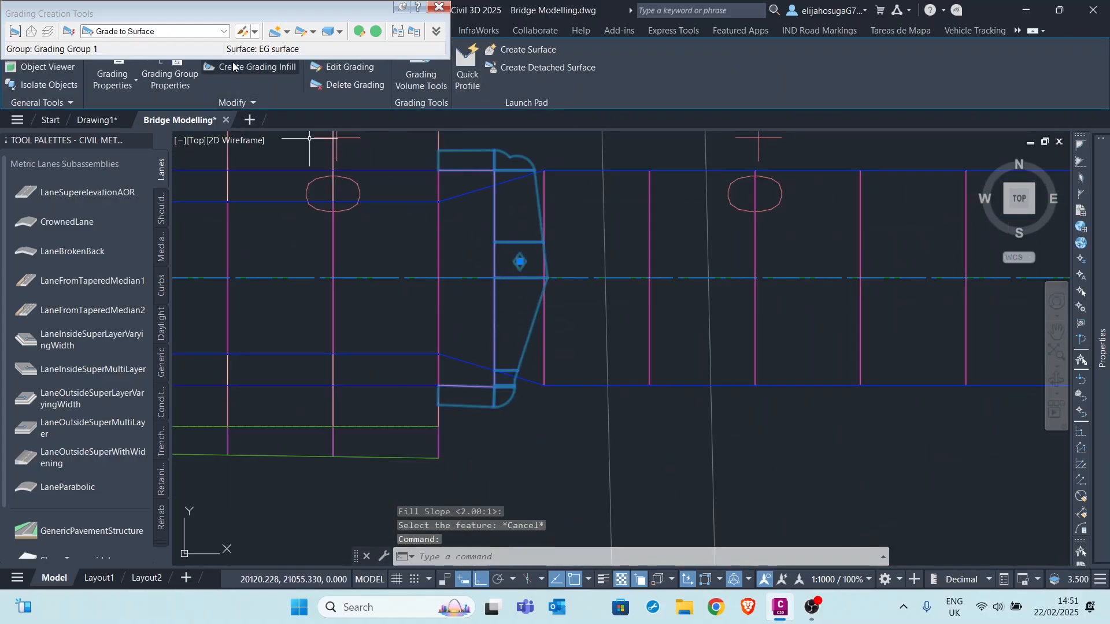
{"action": "scroll", "coordinate": [508, 161], "scroll_direction": "down", "scroll_amount": 4}
{"action": "left_click_drag", "start_coordinate": [386, 5], "coordinate": [205, 115]}
{"action": "left_click", "coordinate": [346, 68]}
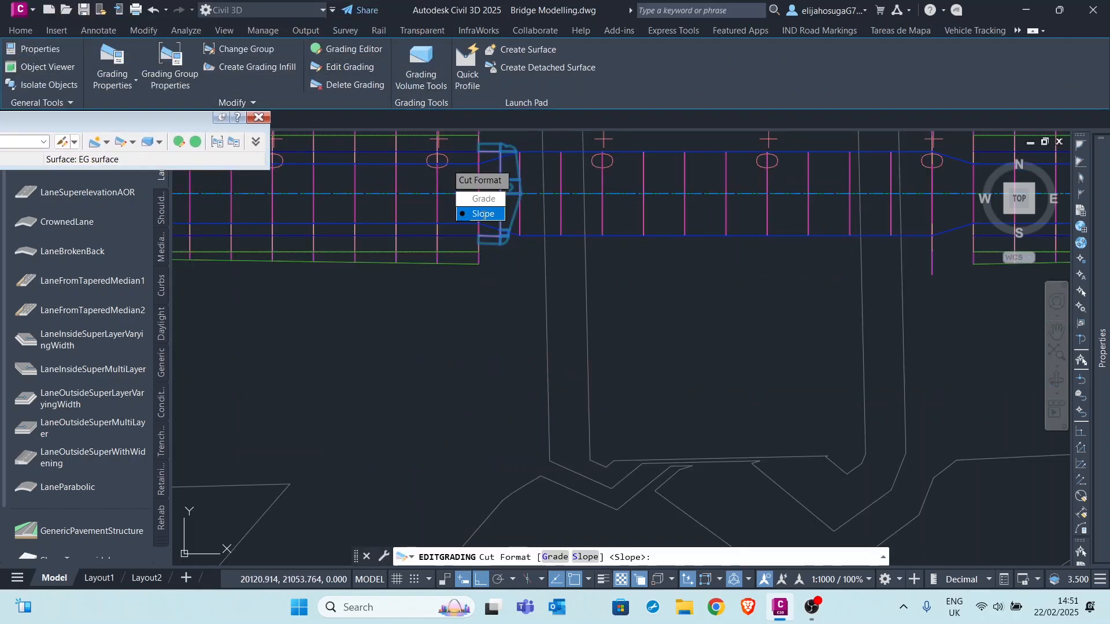
{"action": "left_click", "coordinate": [483, 214]}
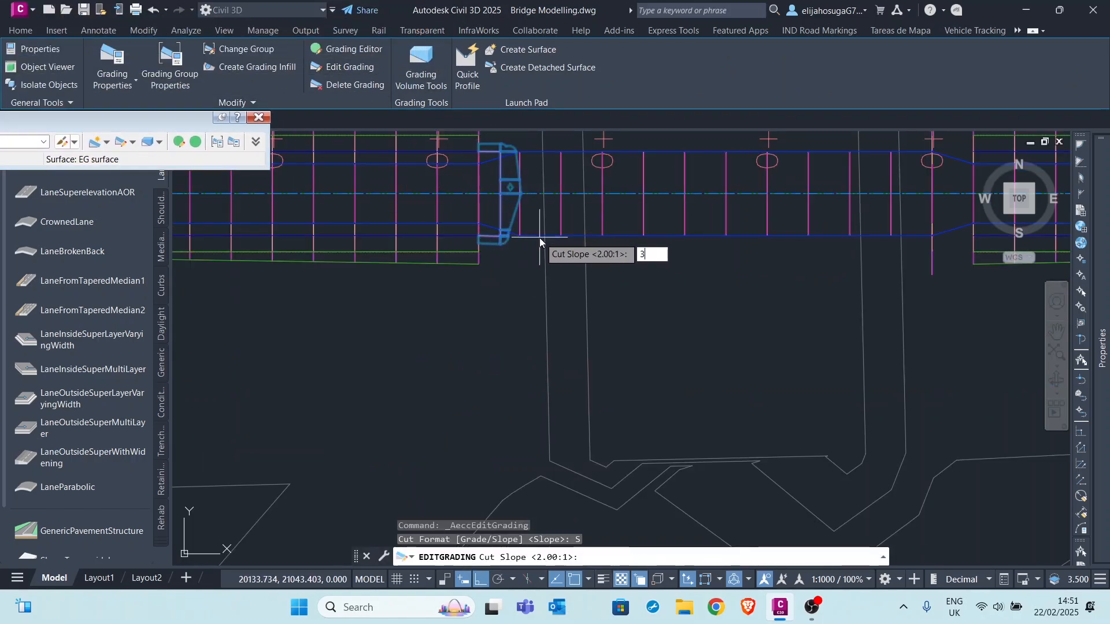
{"action": "key", "text": "Return"}
{"action": "key", "text": "Return"}
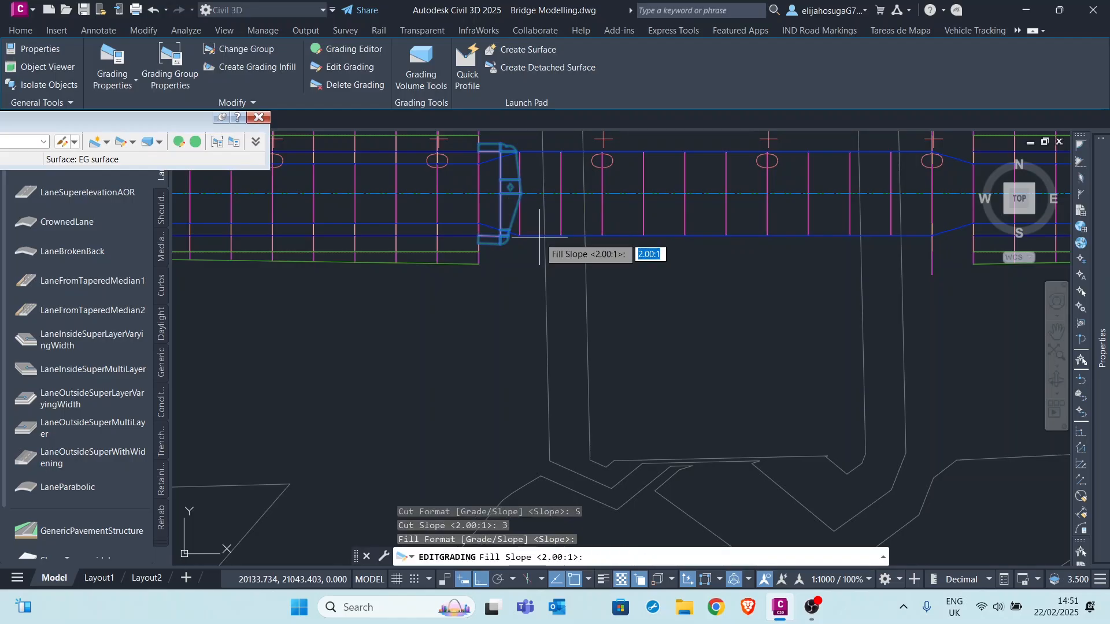
{"action": "key", "text": "Return"}
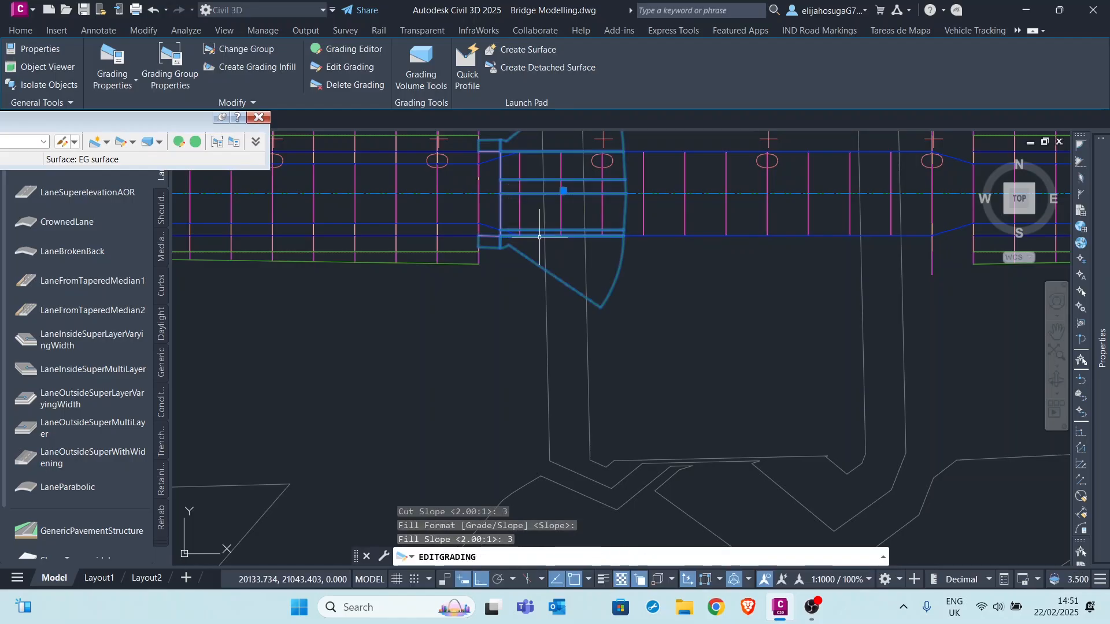
{"action": "scroll", "coordinate": [548, 267], "scroll_direction": "down", "scroll_amount": 6}
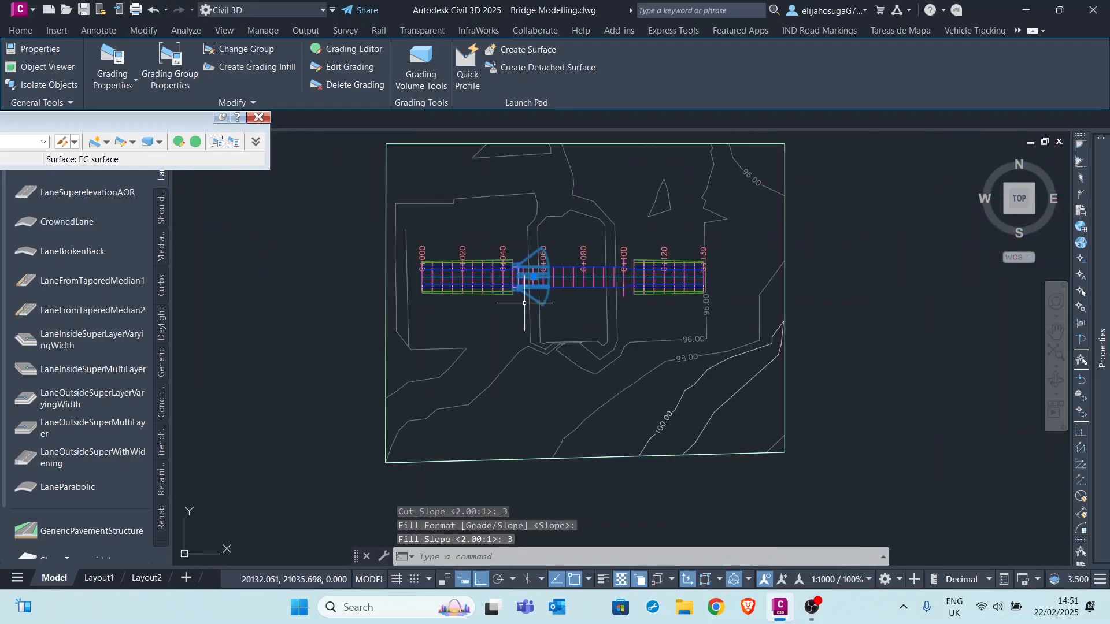
{"action": "left_click", "coordinate": [258, 118]}
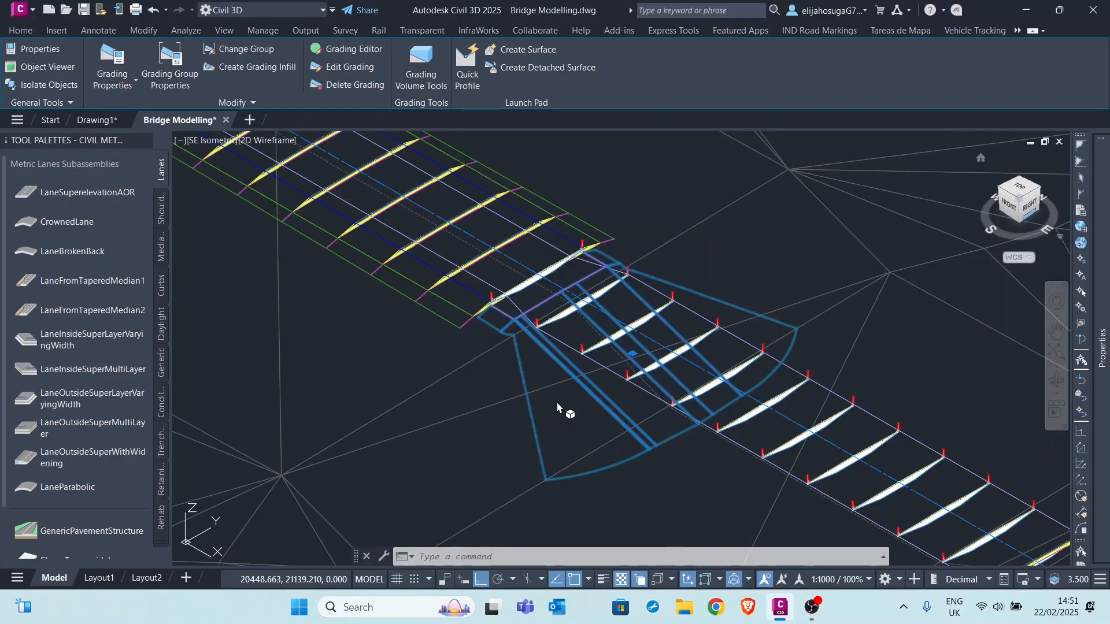
Show the model in the SE Isometric view with the Realistic visual style
{"action": "scroll", "coordinate": [546, 292], "scroll_direction": "down", "scroll_amount": 5}
{"action": "scroll", "coordinate": [538, 272], "scroll_direction": "up", "scroll_amount": 3}
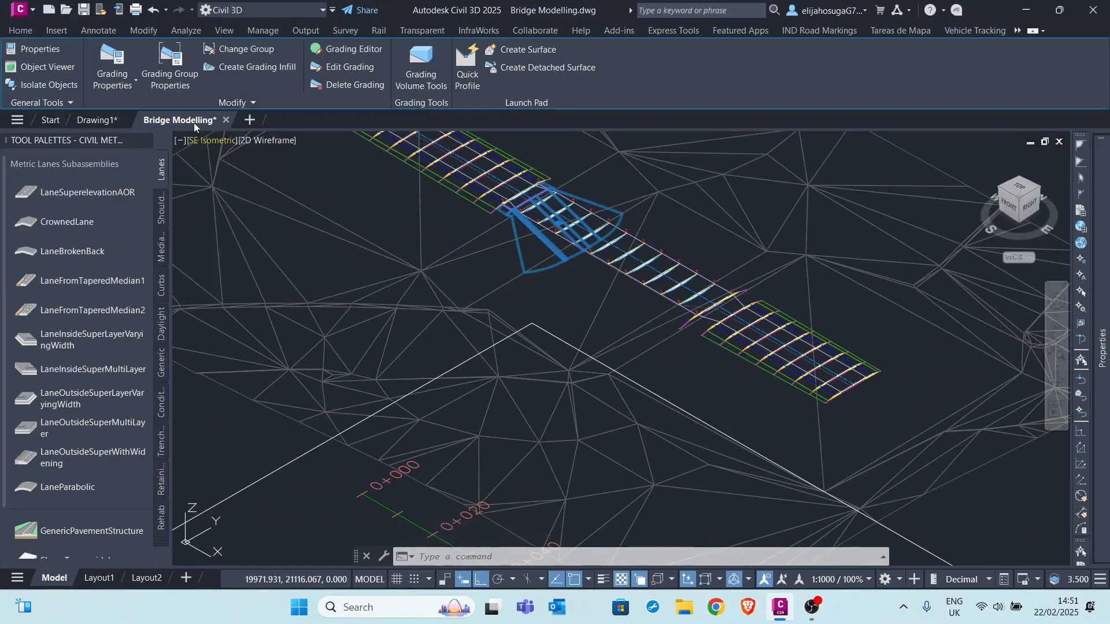
{"action": "left_click", "coordinate": [272, 142]}
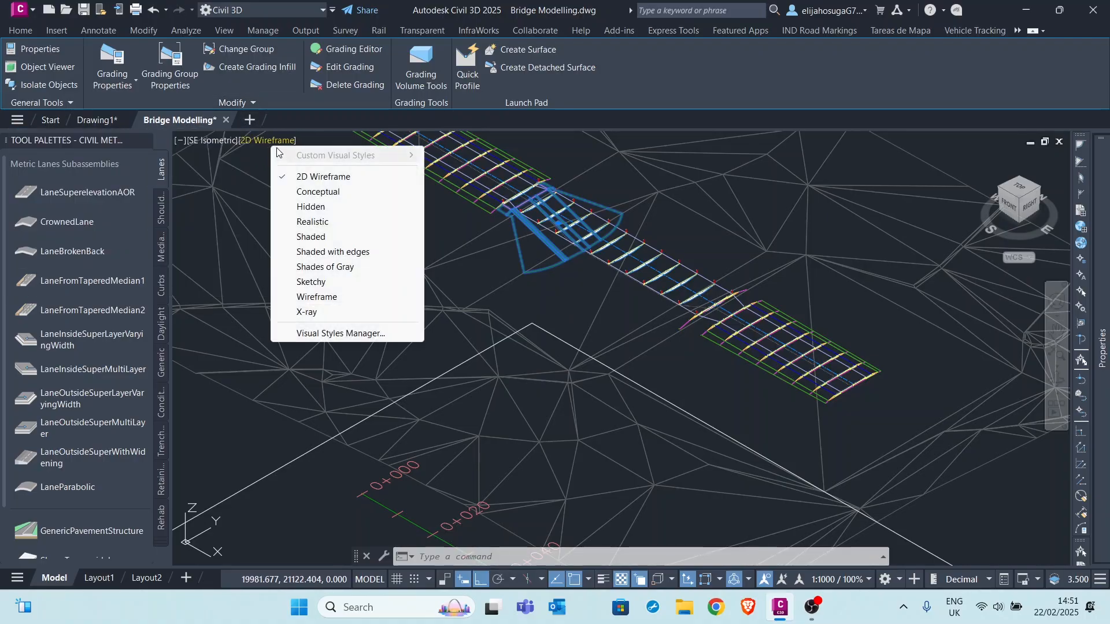
{"action": "left_click", "coordinate": [313, 222]}
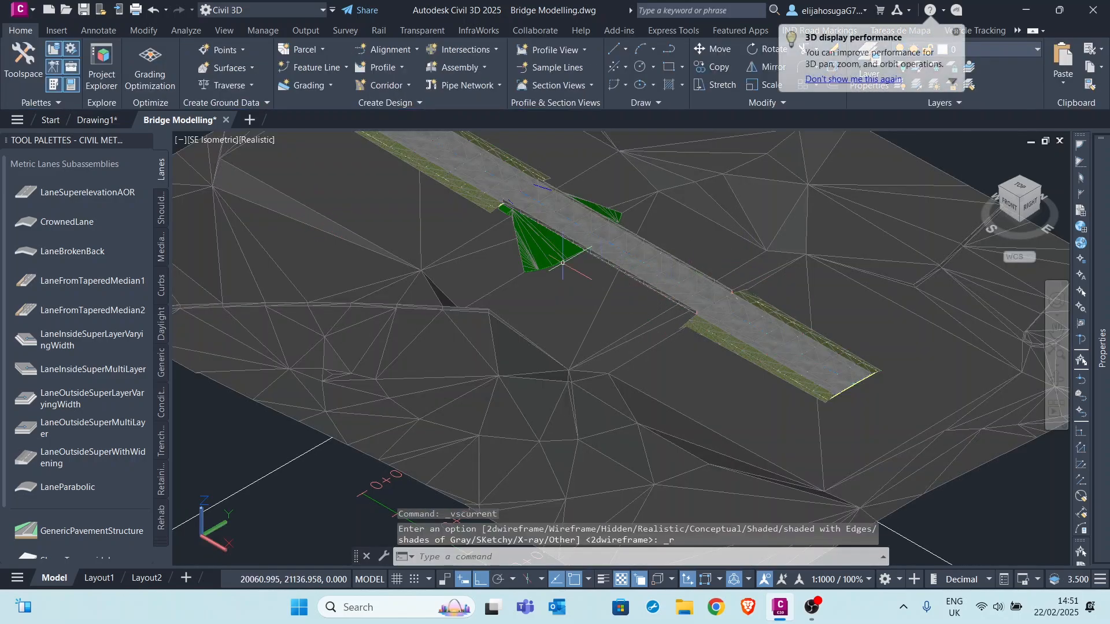
Examine the western bridge-end grading in 3D, checking how it meets the bridge, the road embankment and the existing ground
{"action": "scroll", "coordinate": [558, 261], "scroll_direction": "up", "scroll_amount": 3}
{"action": "scroll", "coordinate": [520, 241], "scroll_direction": "down", "scroll_amount": 2}
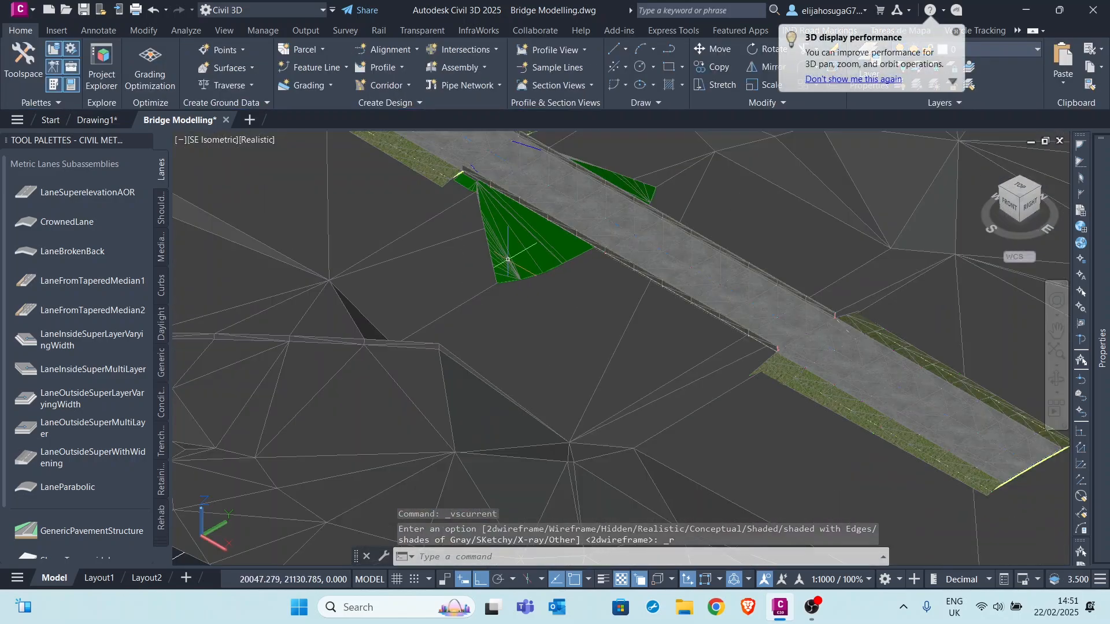
{"action": "scroll", "coordinate": [508, 259], "scroll_direction": "down", "scroll_amount": 4}
{"action": "middle_click_drag", "start_coordinate": [601, 347], "coordinate": [614, 305]}
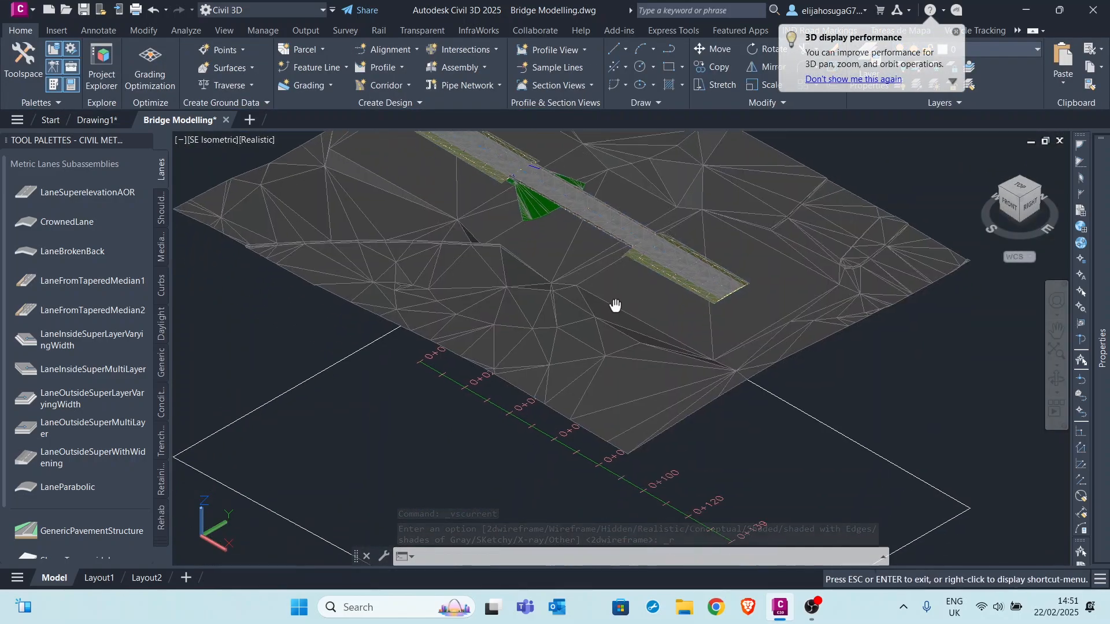
{"action": "scroll", "coordinate": [627, 321], "scroll_direction": "up", "scroll_amount": 1}
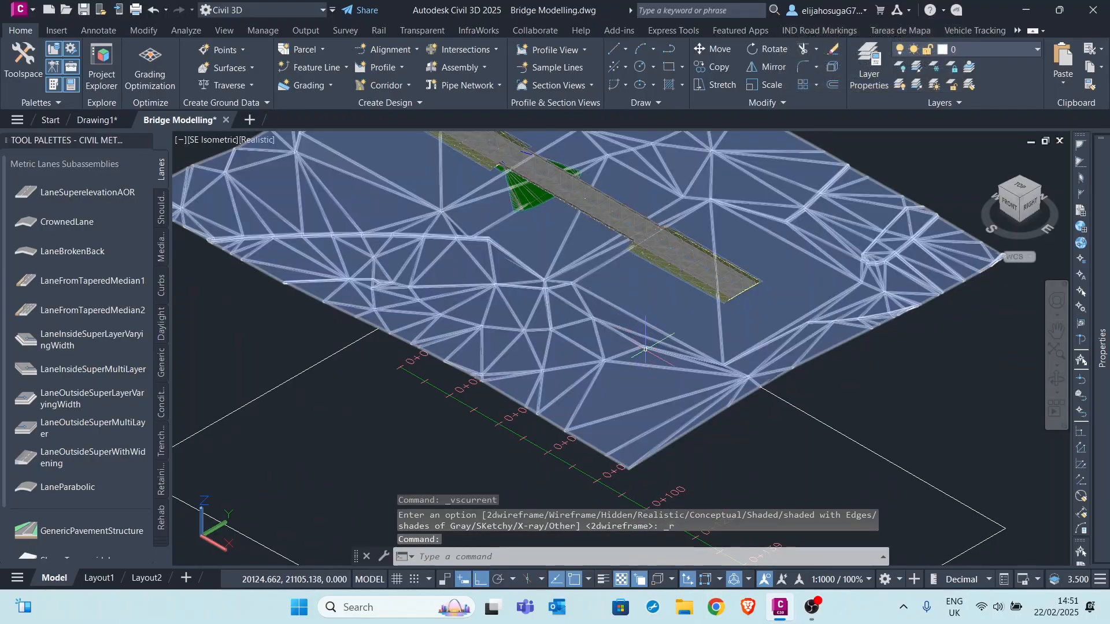
{"action": "middle_click_drag", "start_coordinate": [637, 315], "coordinate": [697, 321], "text": "shift"}
{"action": "scroll", "coordinate": [520, 249], "scroll_direction": "up", "scroll_amount": 5}
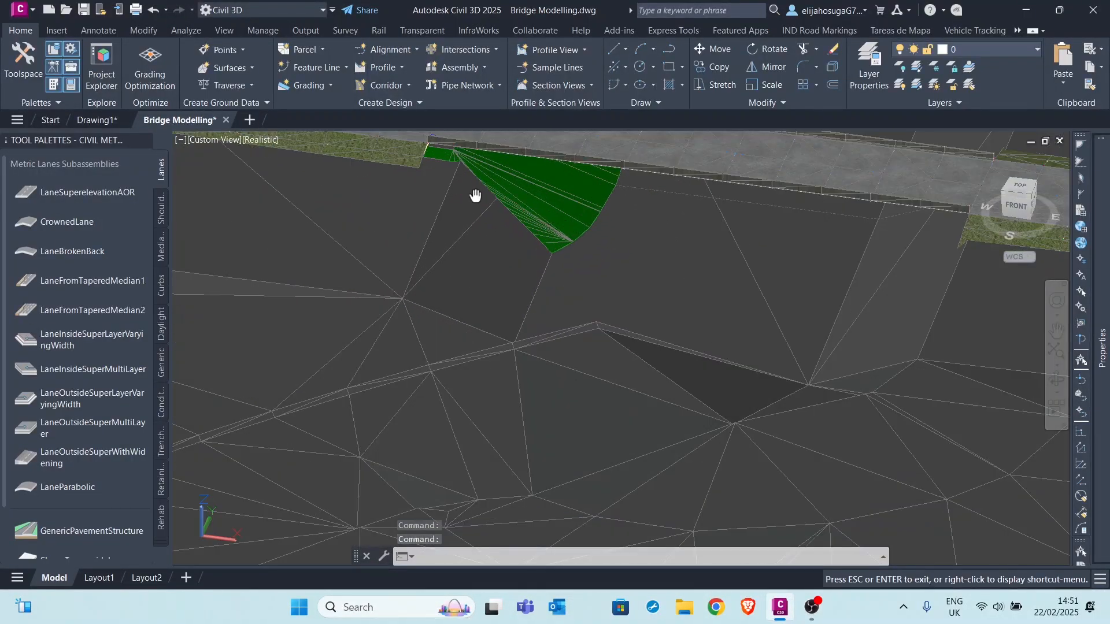
{"action": "middle_click_drag", "start_coordinate": [520, 248], "coordinate": [538, 293]}
{"action": "scroll", "coordinate": [491, 272], "scroll_direction": "up", "scroll_amount": 3}
{"action": "scroll", "coordinate": [463, 240], "scroll_direction": "down", "scroll_amount": 5}
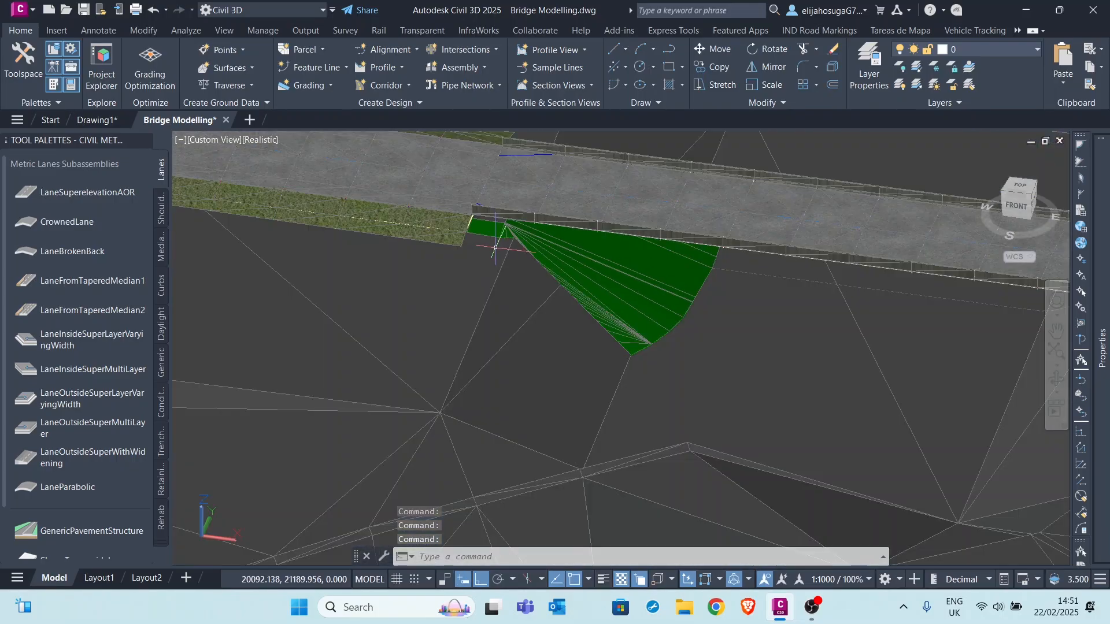
{"action": "scroll", "coordinate": [582, 289], "scroll_direction": "down", "scroll_amount": 5}
{"action": "scroll", "coordinate": [636, 292], "scroll_direction": "up", "scroll_amount": 2}
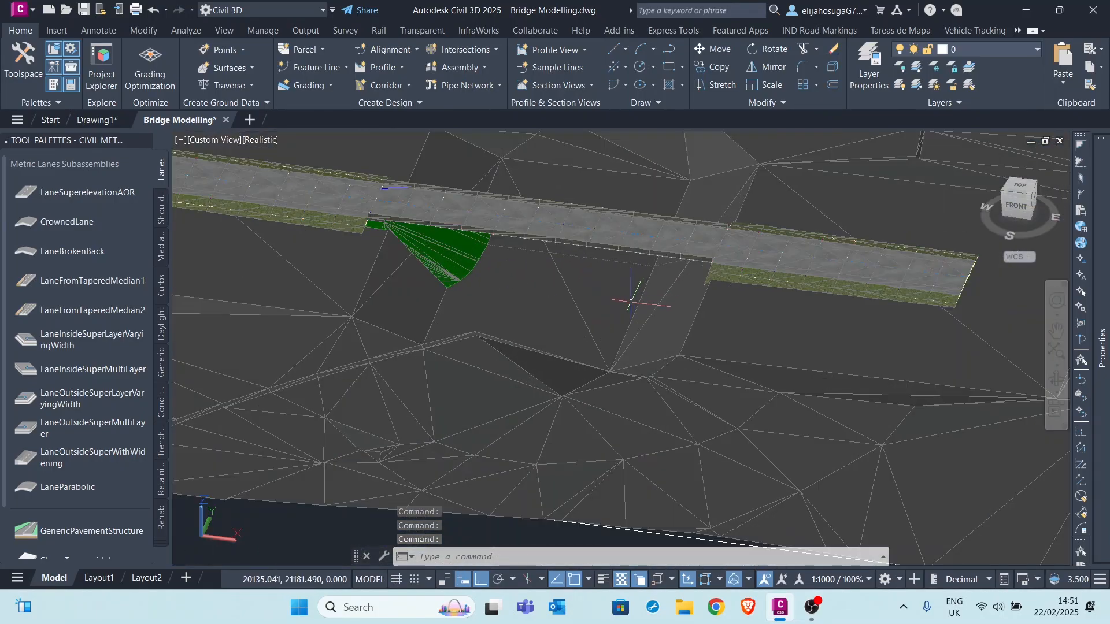
{"action": "scroll", "coordinate": [613, 284], "scroll_direction": "down", "scroll_amount": 4}
{"action": "scroll", "coordinate": [669, 301], "scroll_direction": "up", "scroll_amount": 2}
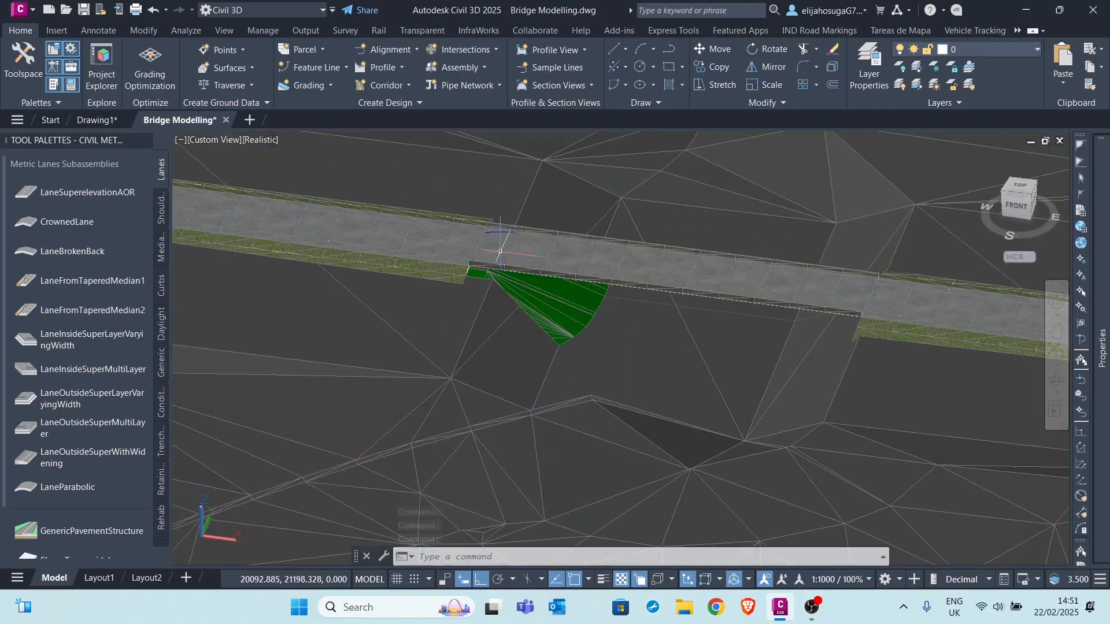
{"action": "scroll", "coordinate": [670, 301], "scroll_direction": "down", "scroll_amount": 4}
{"action": "middle_click_drag", "start_coordinate": [670, 300], "coordinate": [598, 350], "text": "shift"}
{"action": "scroll", "coordinate": [552, 298], "scroll_direction": "up", "scroll_amount": 4}
{"action": "scroll", "coordinate": [553, 299], "scroll_direction": "up", "scroll_amount": 3}
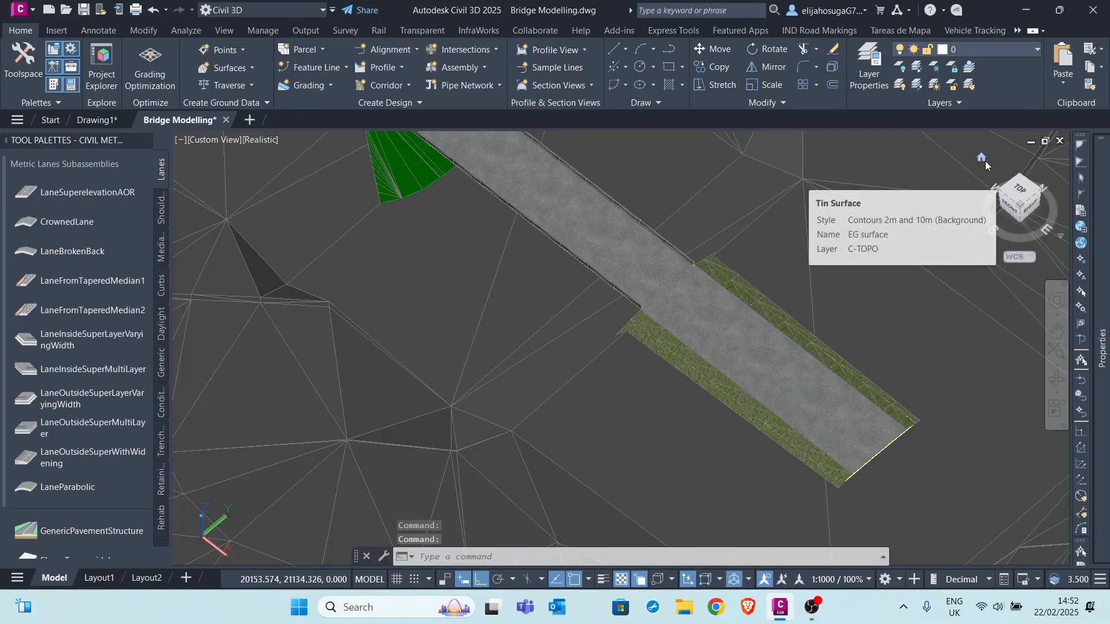
Return the model to the Top view with the 2D Wireframe visual style
{"action": "left_click", "coordinate": [981, 156]}
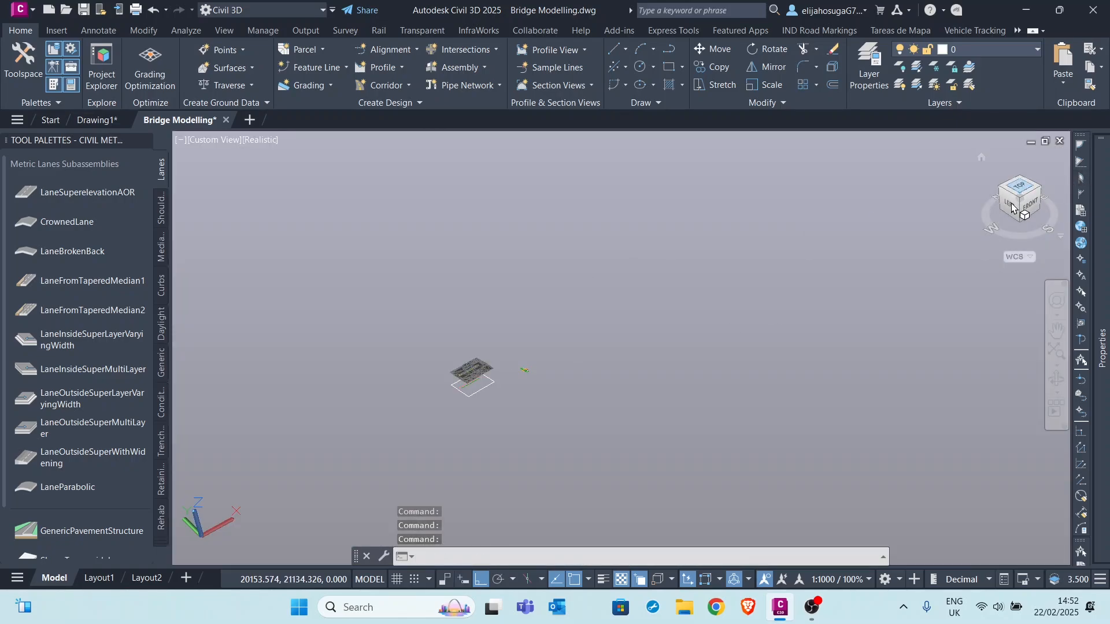
{"action": "left_click", "coordinate": [1019, 187]}
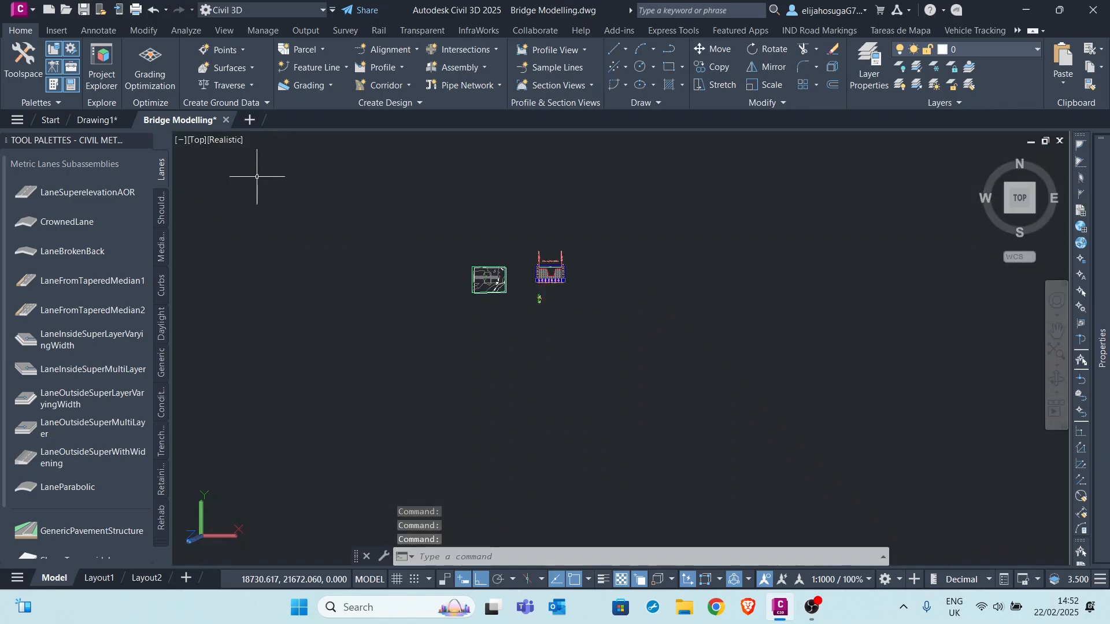
{"action": "left_click", "coordinate": [225, 140]}
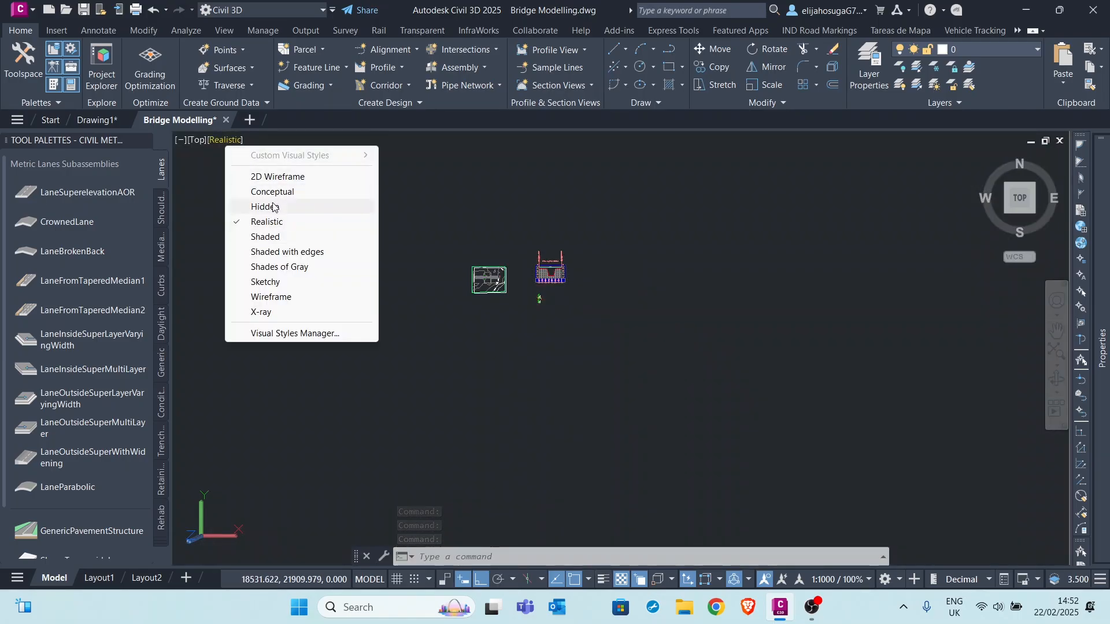
{"action": "left_click", "coordinate": [275, 178]}
Examine the corridor in plan at both bridge ends, checking the region boundaries and the deck edges near station 0+100
{"action": "scroll", "coordinate": [509, 293], "scroll_direction": "up", "scroll_amount": 10}
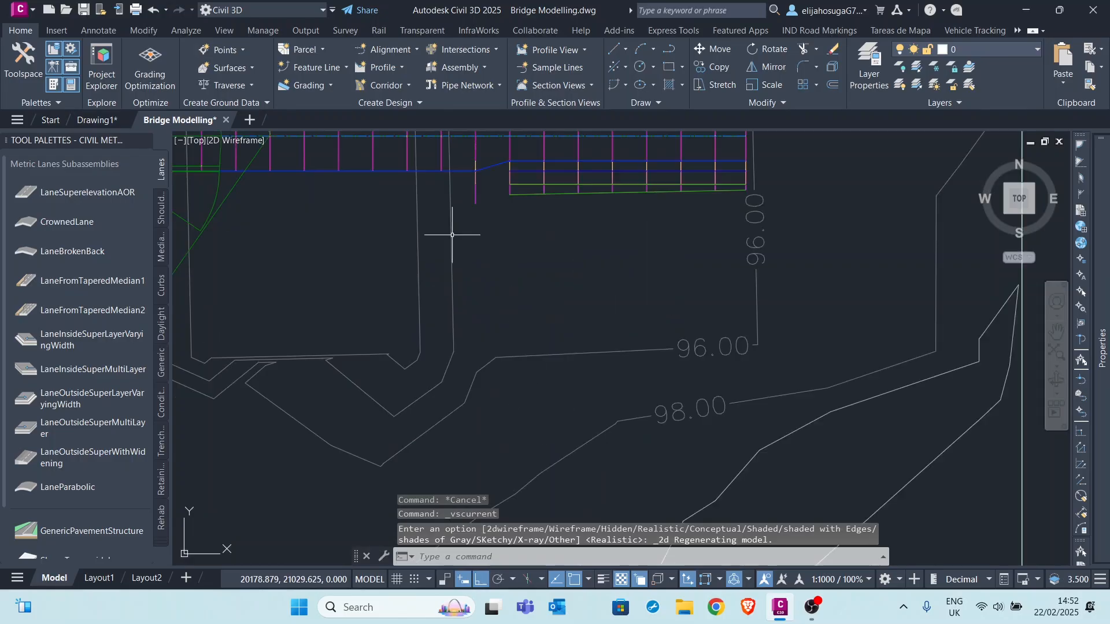
{"action": "scroll", "coordinate": [624, 405], "scroll_direction": "down", "scroll_amount": 4}
{"action": "scroll", "coordinate": [620, 379], "scroll_direction": "up", "scroll_amount": 6}
{"action": "scroll", "coordinate": [619, 381], "scroll_direction": "down", "scroll_amount": 5}
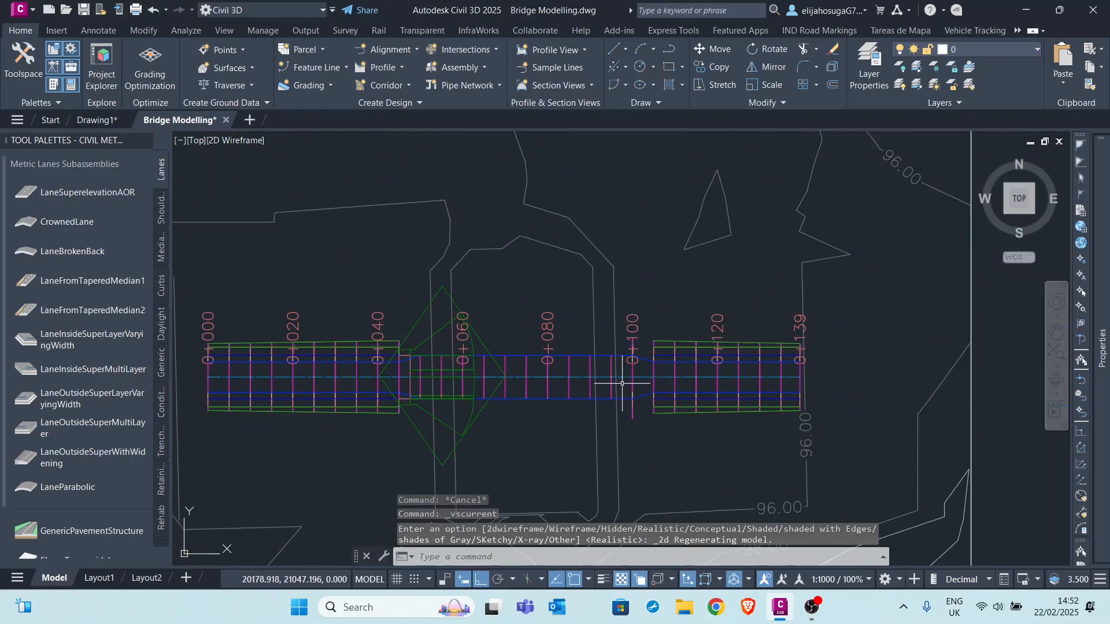
{"action": "scroll", "coordinate": [621, 384], "scroll_direction": "up", "scroll_amount": 5}
{"action": "scroll", "coordinate": [619, 383], "scroll_direction": "down", "scroll_amount": 3}
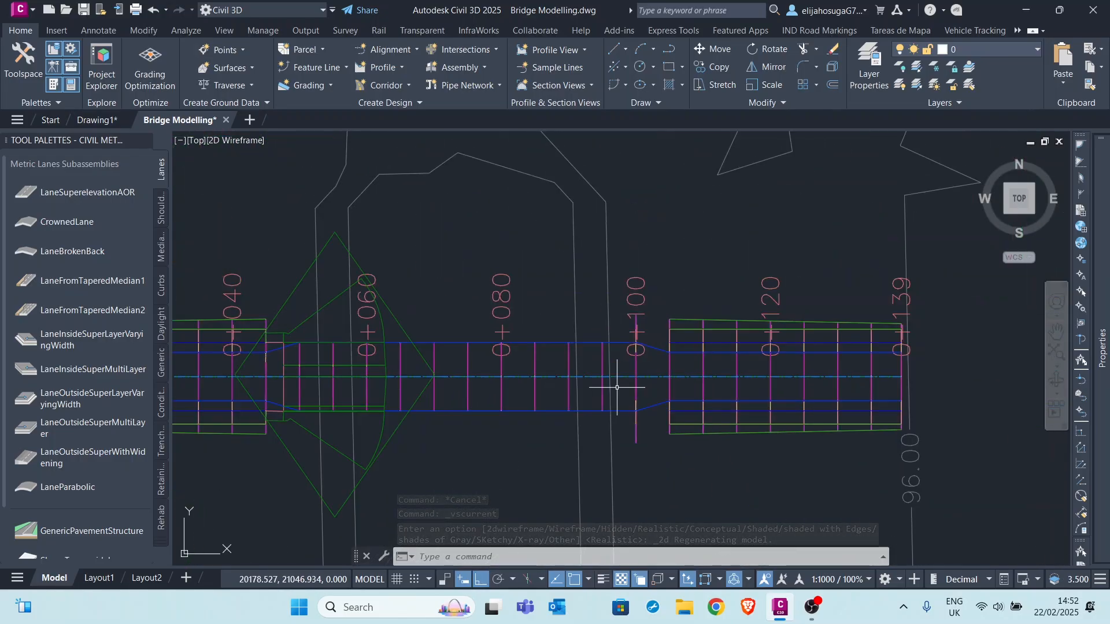
{"action": "middle_click_drag", "start_coordinate": [635, 367], "coordinate": [647, 364]}
{"action": "left_click", "coordinate": [655, 366]}
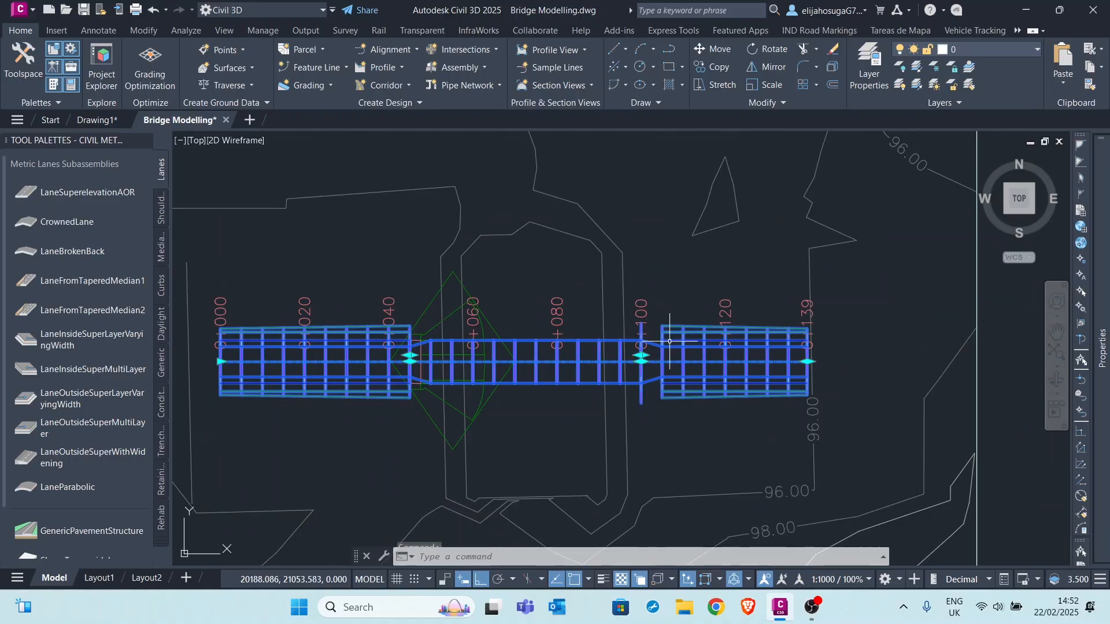
{"action": "scroll", "coordinate": [650, 365], "scroll_direction": "up", "scroll_amount": 4}
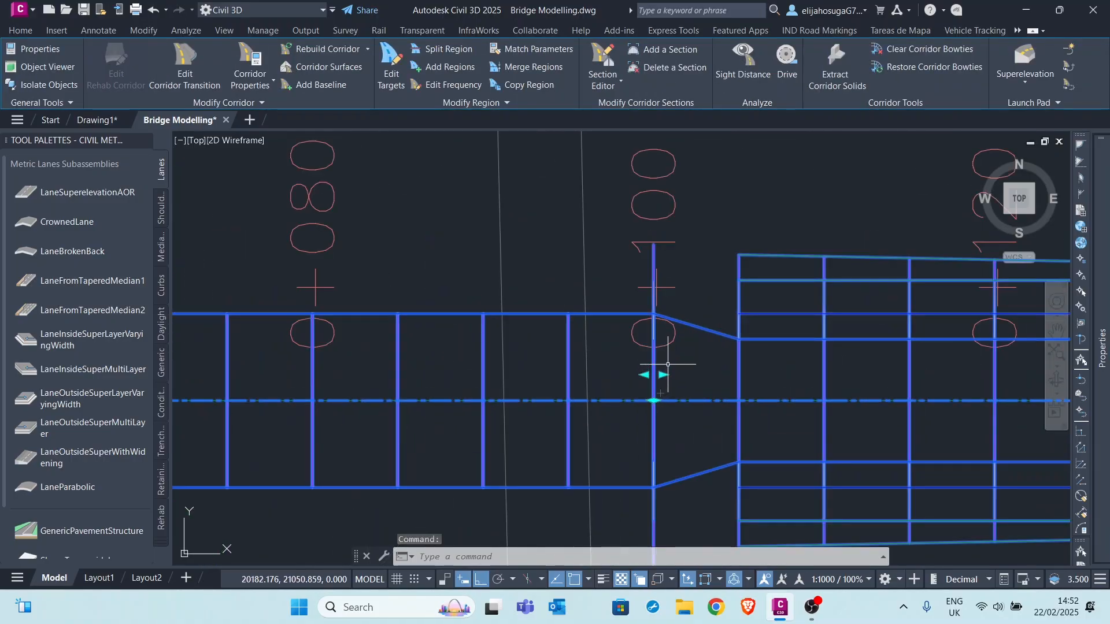
{"action": "scroll", "coordinate": [665, 365], "scroll_direction": "down", "scroll_amount": 2}
{"action": "scroll", "coordinate": [670, 363], "scroll_direction": "down", "scroll_amount": 2}
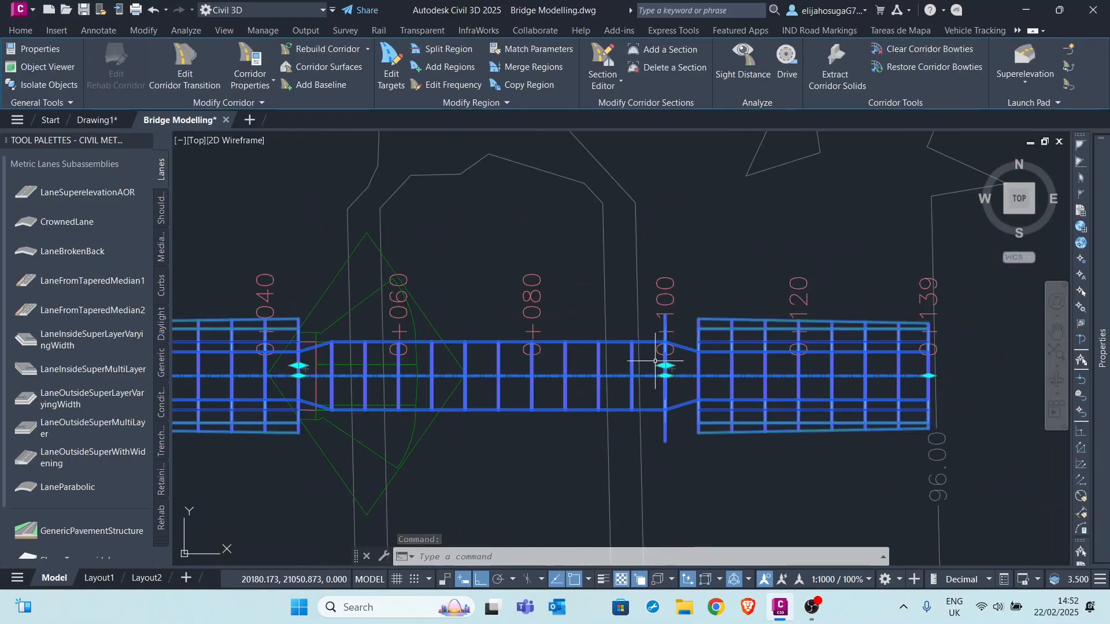
{"action": "scroll", "coordinate": [300, 365], "scroll_direction": "up", "scroll_amount": 3}
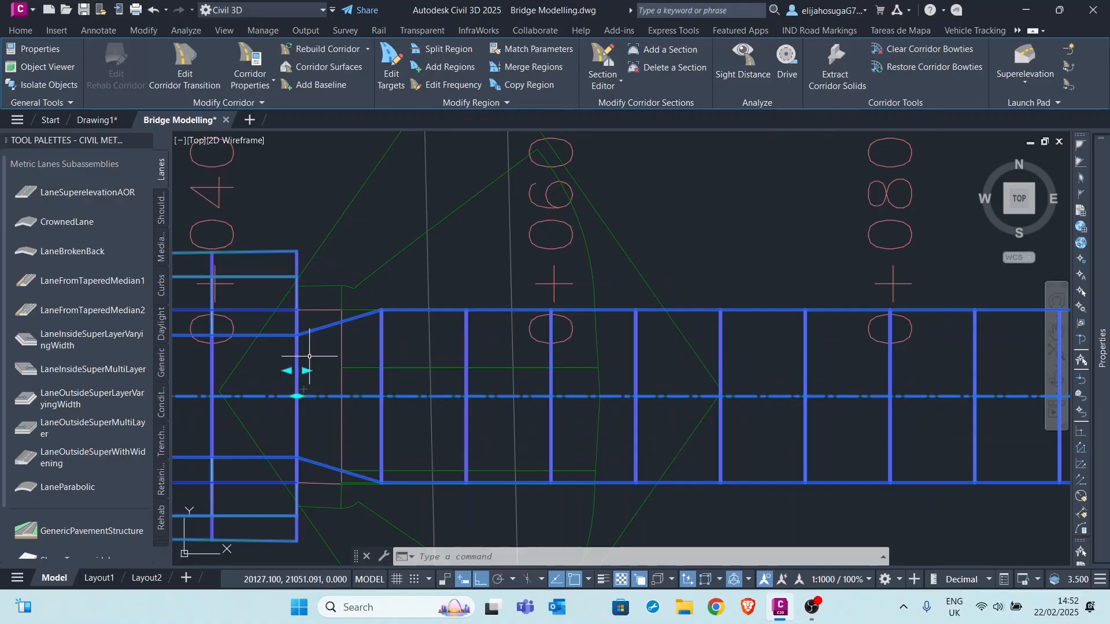
{"action": "scroll", "coordinate": [301, 365], "scroll_direction": "down", "scroll_amount": 2}
{"action": "scroll", "coordinate": [737, 318], "scroll_direction": "up", "scroll_amount": 3}
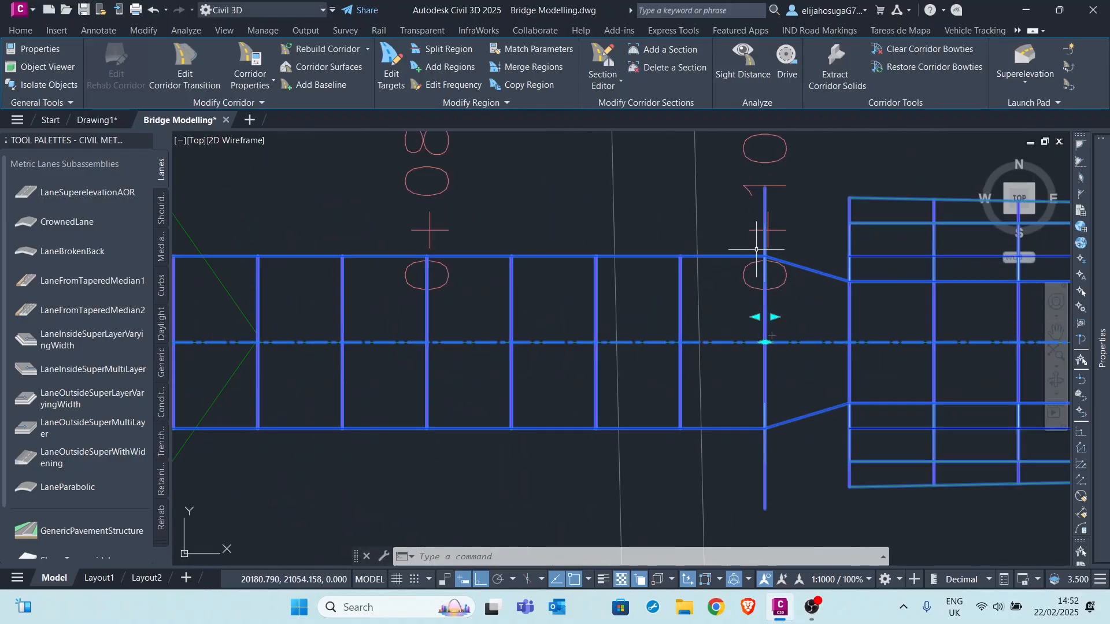
{"action": "scroll", "coordinate": [756, 249], "scroll_direction": "up", "scroll_amount": 5}
{"action": "key", "text": "Escape"}
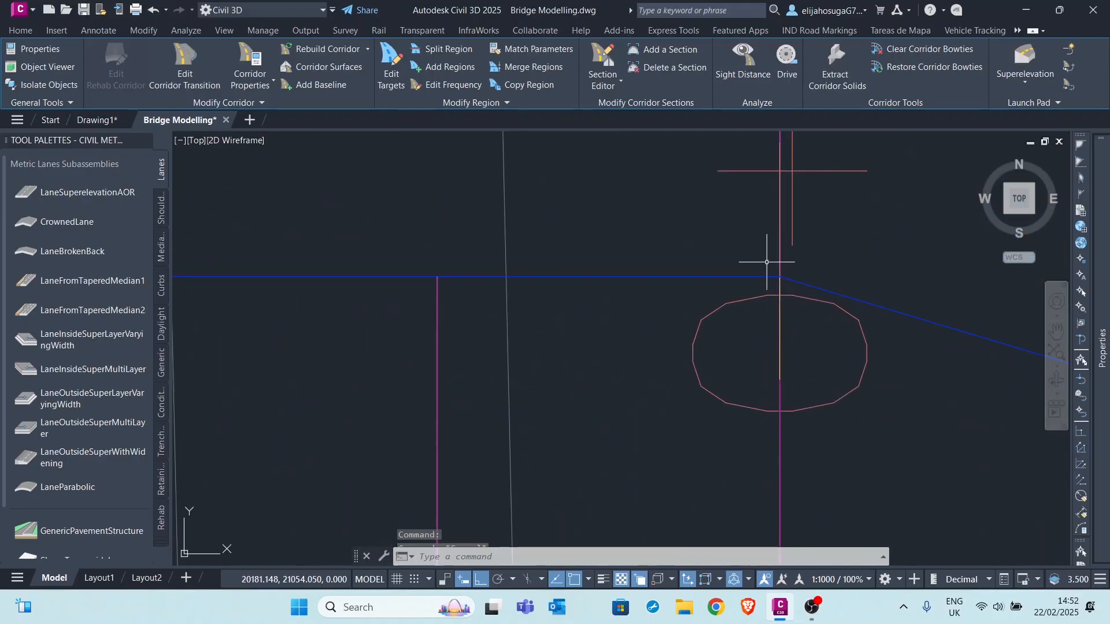
{"action": "scroll", "coordinate": [773, 248], "scroll_direction": "up", "scroll_amount": 1}
{"action": "scroll", "coordinate": [775, 255], "scroll_direction": "down", "scroll_amount": 2}
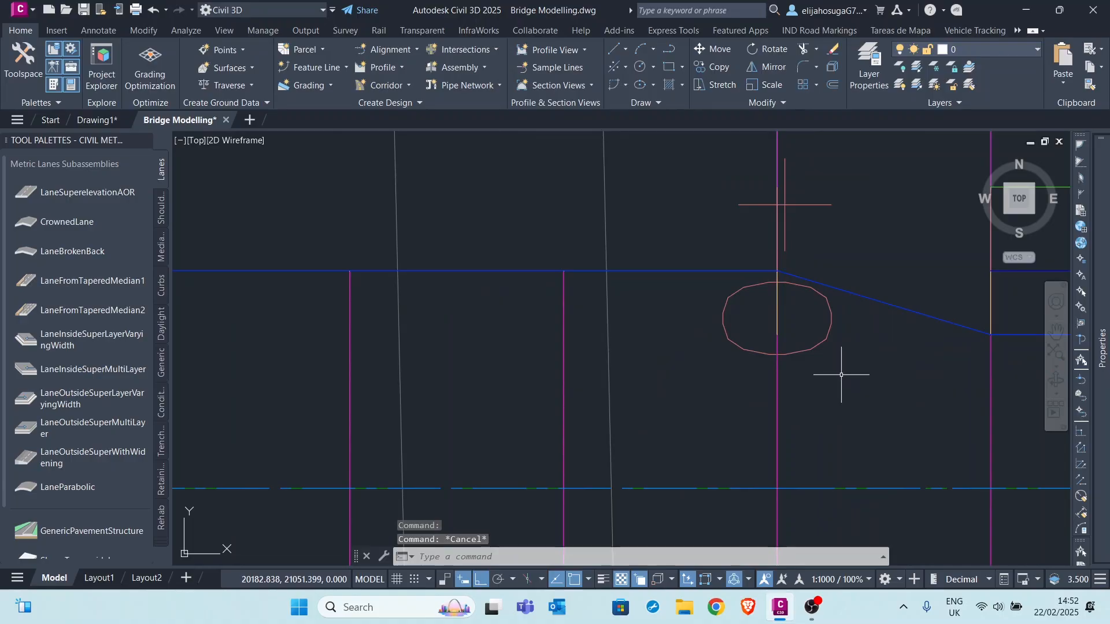
{"action": "type", "text": "Pl"}
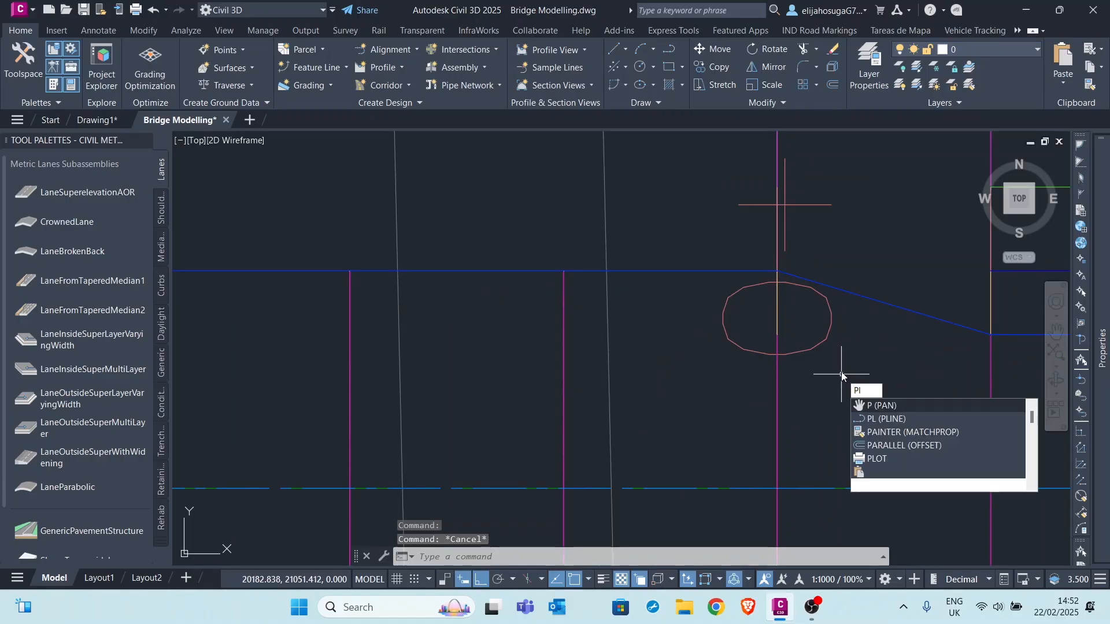
{"action": "key", "text": "Return"}
{"action": "left_click", "coordinate": [886, 420]}
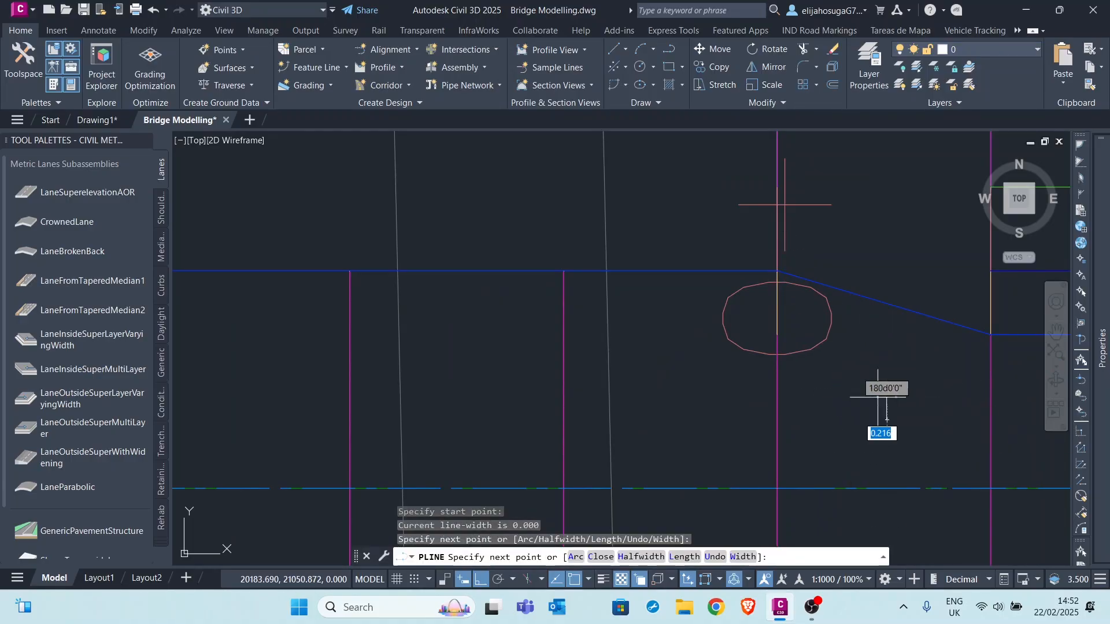
{"action": "key", "text": "Escape"}
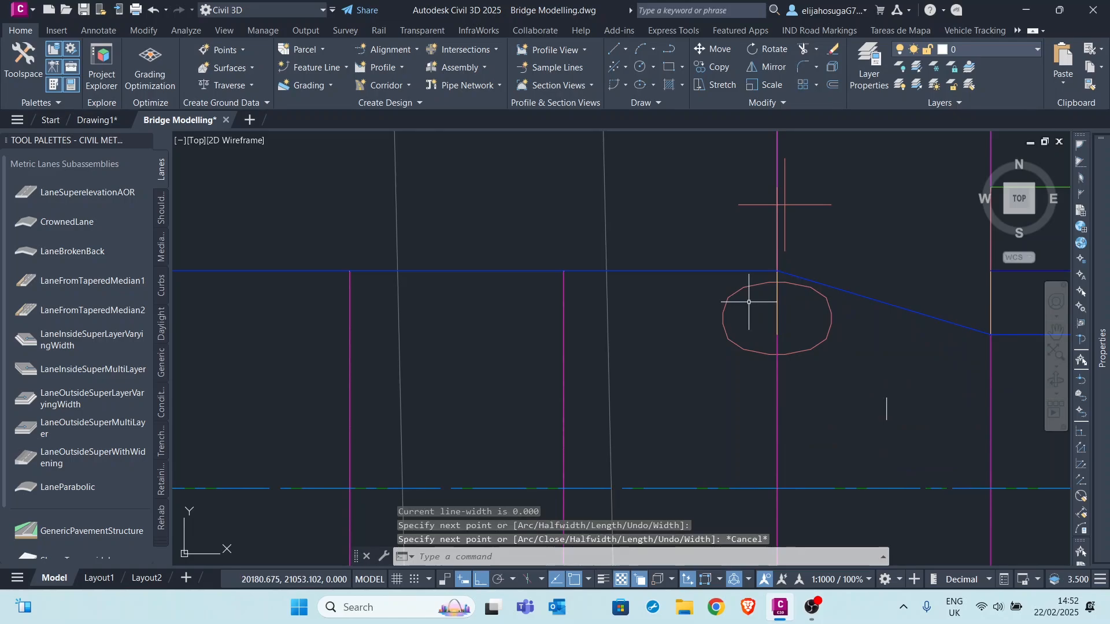
Draw an open three-sided polyline, about 2.4 m by 10.2 m, between the deck edges at the eastern bridge end near station 0+100
{"action": "scroll", "coordinate": [748, 301], "scroll_direction": "down", "scroll_amount": 4}
{"action": "type", "text": "pl"}
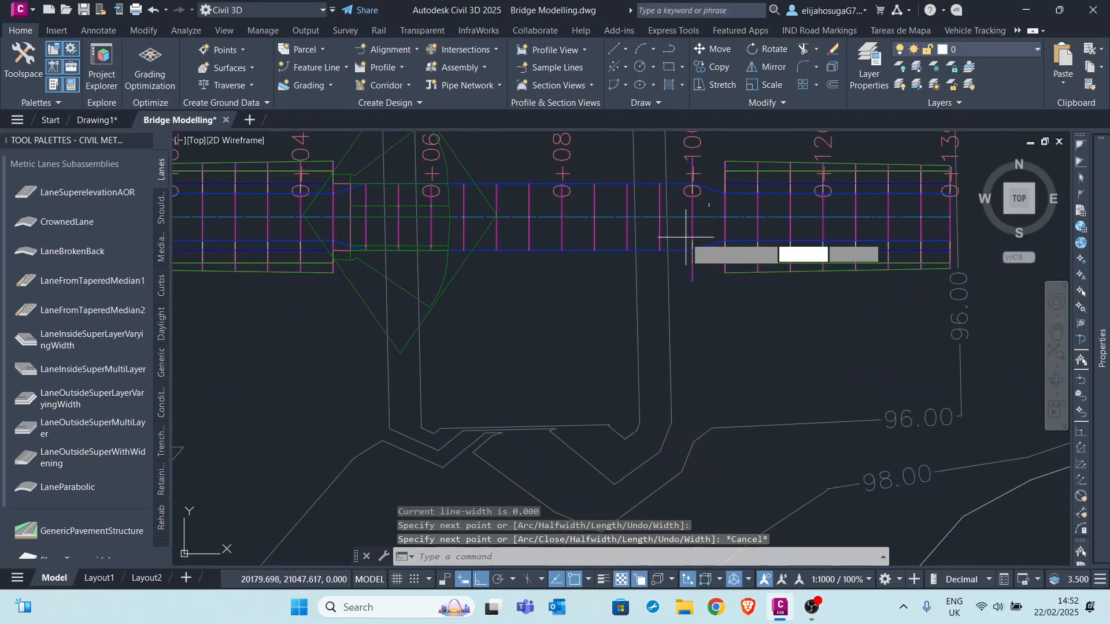
{"action": "key", "text": "Return"}
{"action": "scroll", "coordinate": [696, 184], "scroll_direction": "up", "scroll_amount": 2}
{"action": "scroll", "coordinate": [696, 186], "scroll_direction": "up", "scroll_amount": 2}
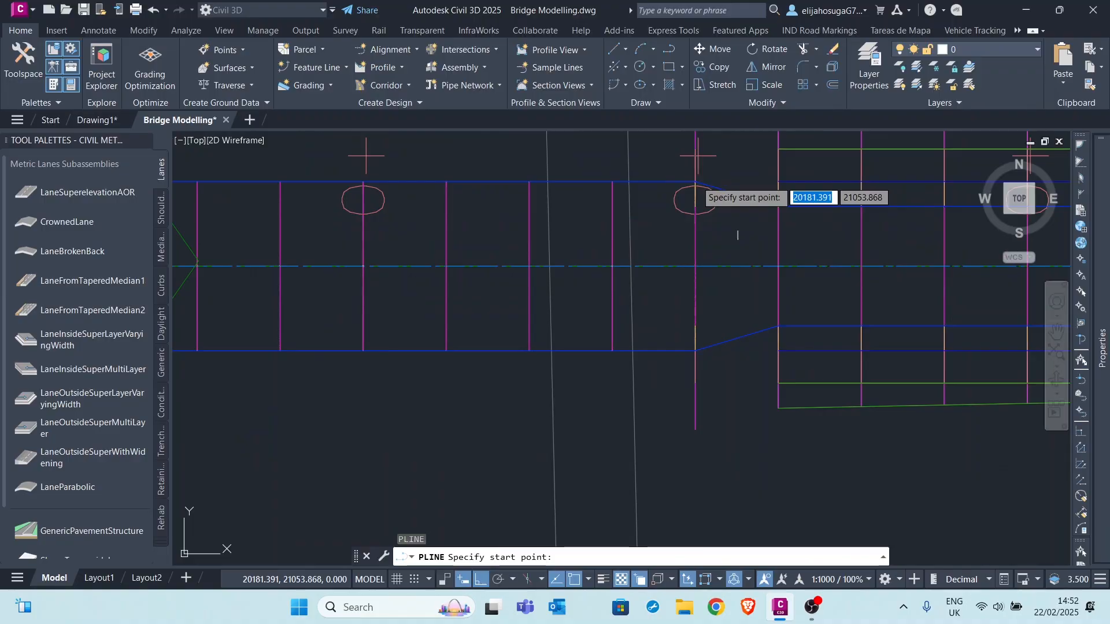
{"action": "left_click", "coordinate": [696, 181]}
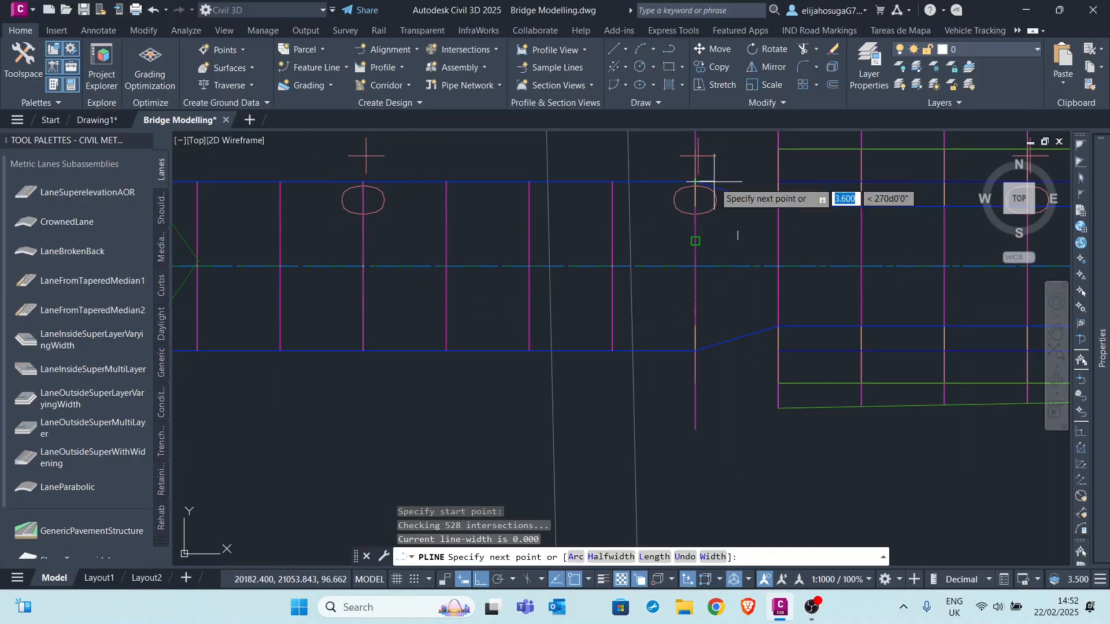
{"action": "scroll", "coordinate": [715, 181], "scroll_direction": "down", "scroll_amount": 3}
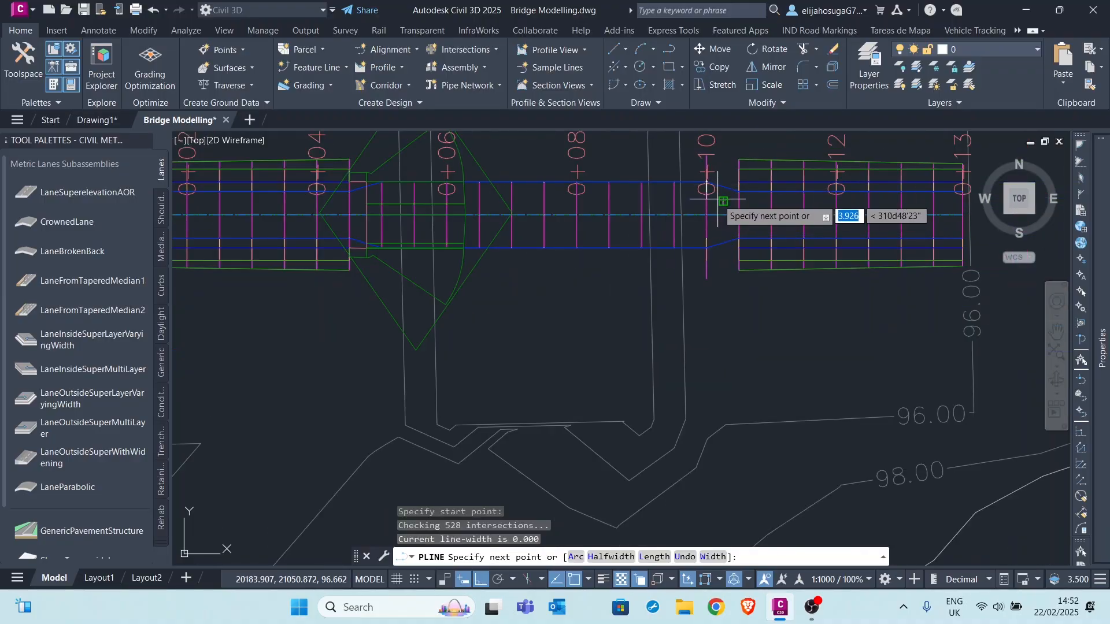
{"action": "scroll", "coordinate": [705, 178], "scroll_direction": "up", "scroll_amount": 4}
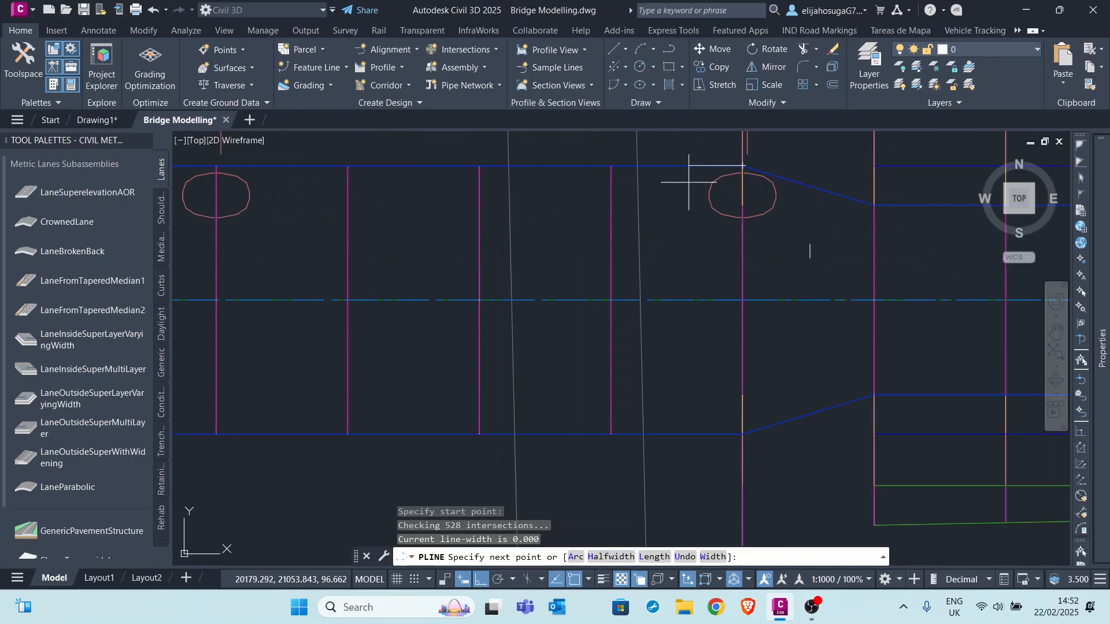
{"action": "left_click", "coordinate": [681, 167]}
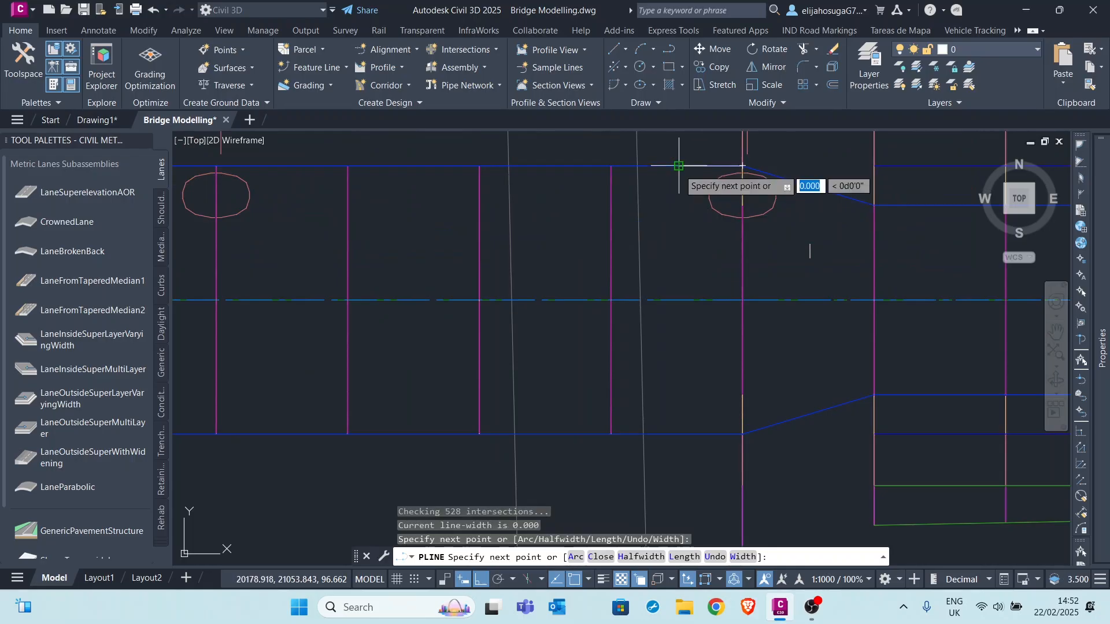
{"action": "left_click", "coordinate": [680, 433]}
{"action": "scroll", "coordinate": [743, 435], "scroll_direction": "up", "scroll_amount": 4}
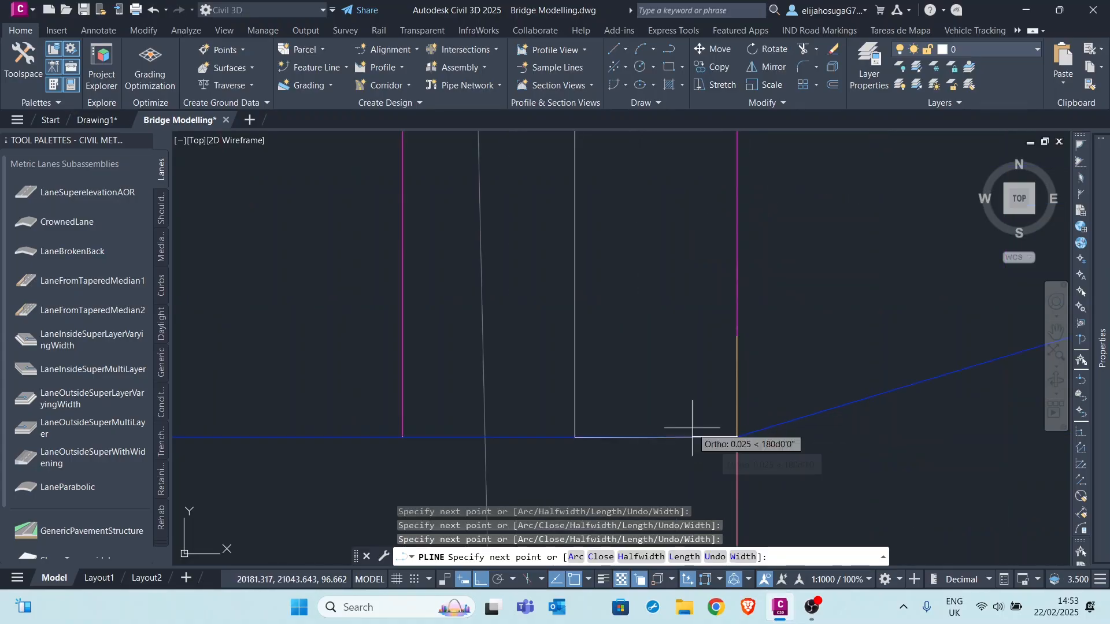
{"action": "key", "text": "Escape"}
{"action": "scroll", "coordinate": [676, 284], "scroll_direction": "down", "scroll_amount": 5}
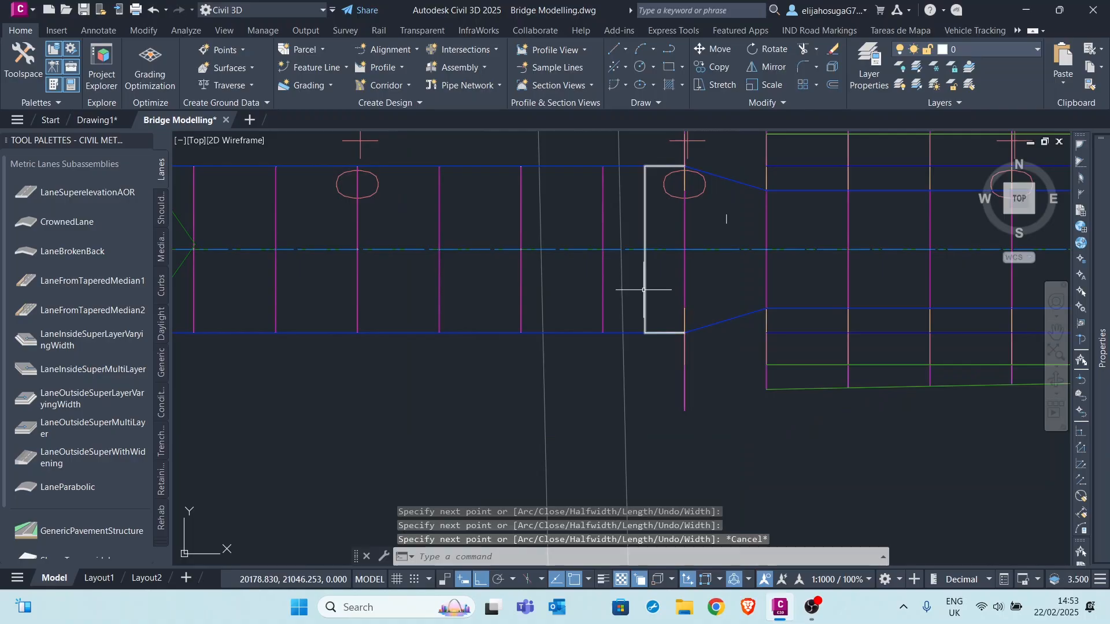
Convert the eastern polyline to a feature line with elevations from surface Road and Bridge - (1), offset -0.400 m, including intermediate grade breaks
{"action": "left_click", "coordinate": [643, 280]}
{"action": "left_click", "coordinate": [311, 66]}
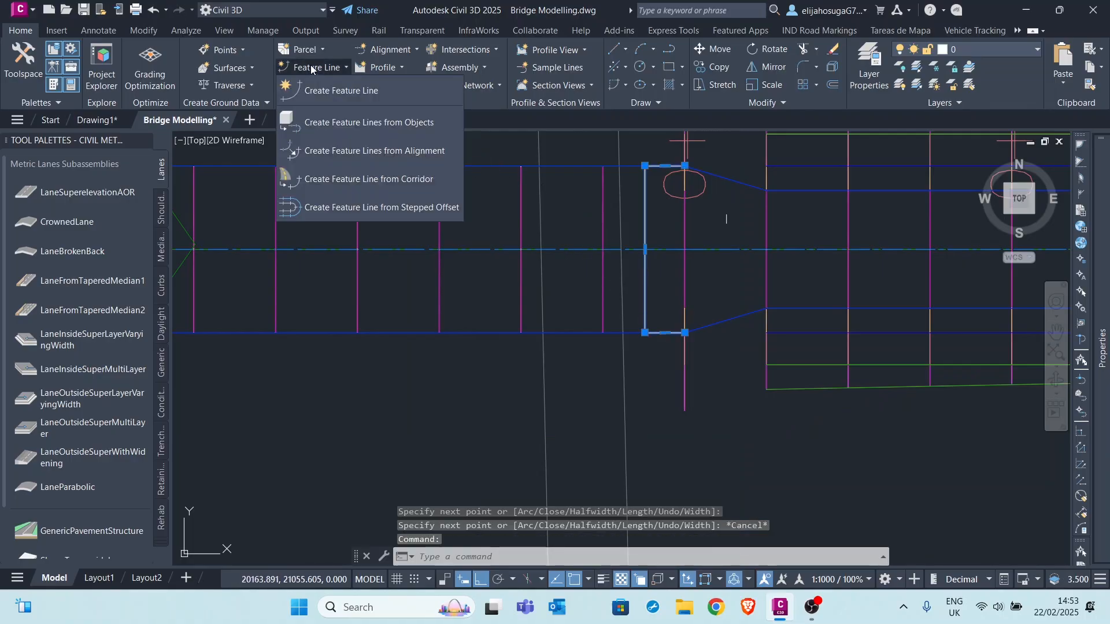
{"action": "left_click", "coordinate": [359, 124]}
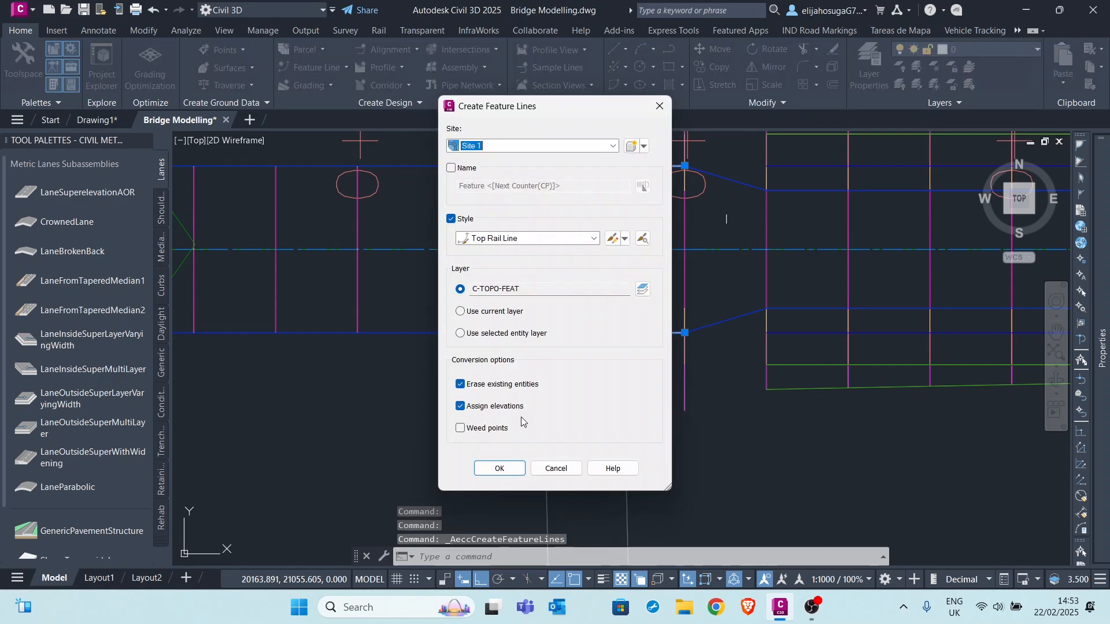
{"action": "left_click", "coordinate": [501, 472]}
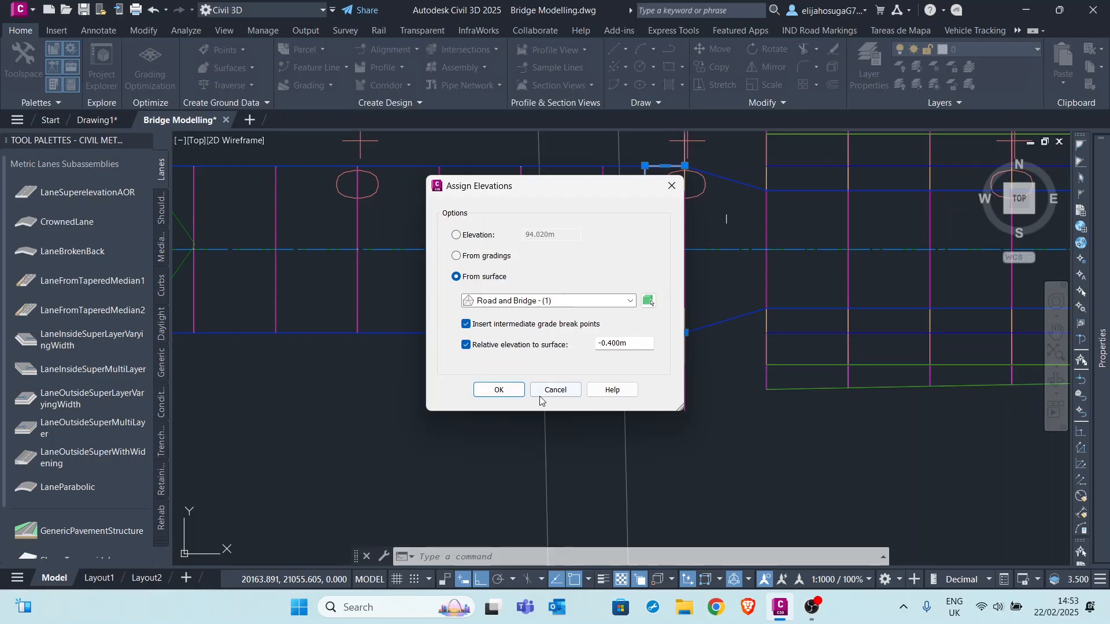
{"action": "left_click", "coordinate": [500, 390]}
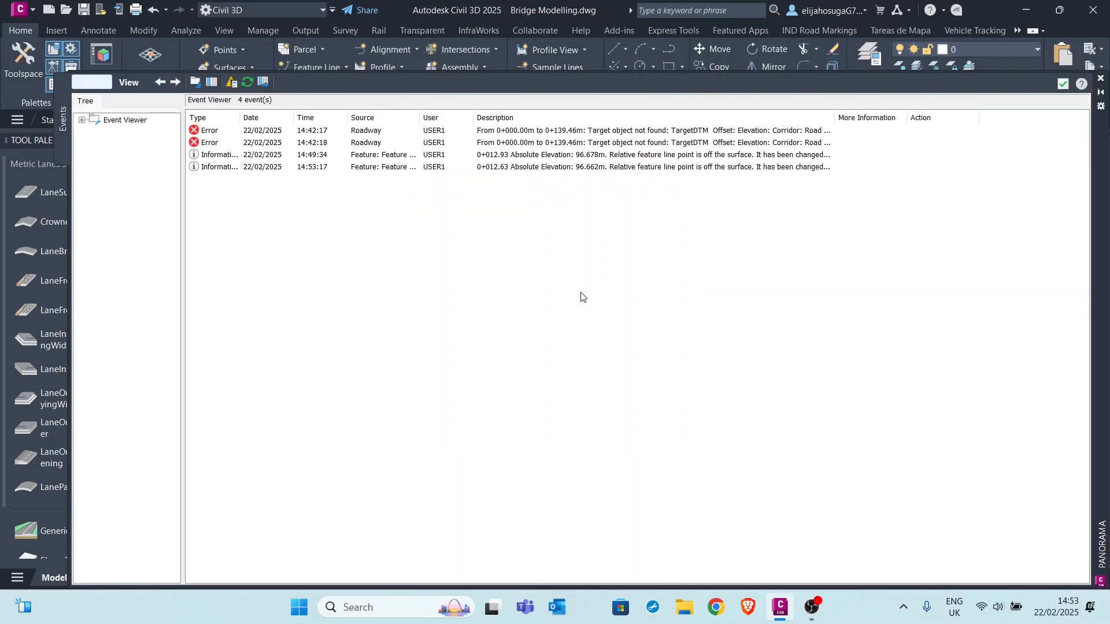
{"action": "left_click", "coordinate": [1063, 85]}
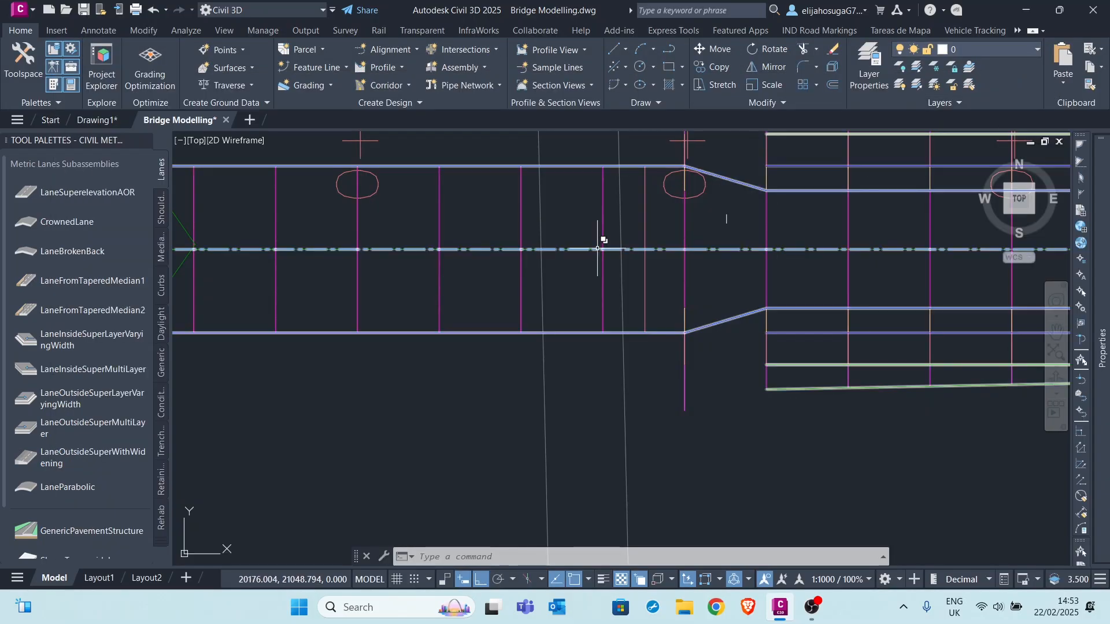
Set the actual elevation at station 0+012.63 of the eastern bridge-end feature line to 96.302 m
{"action": "left_click", "coordinate": [644, 204]}
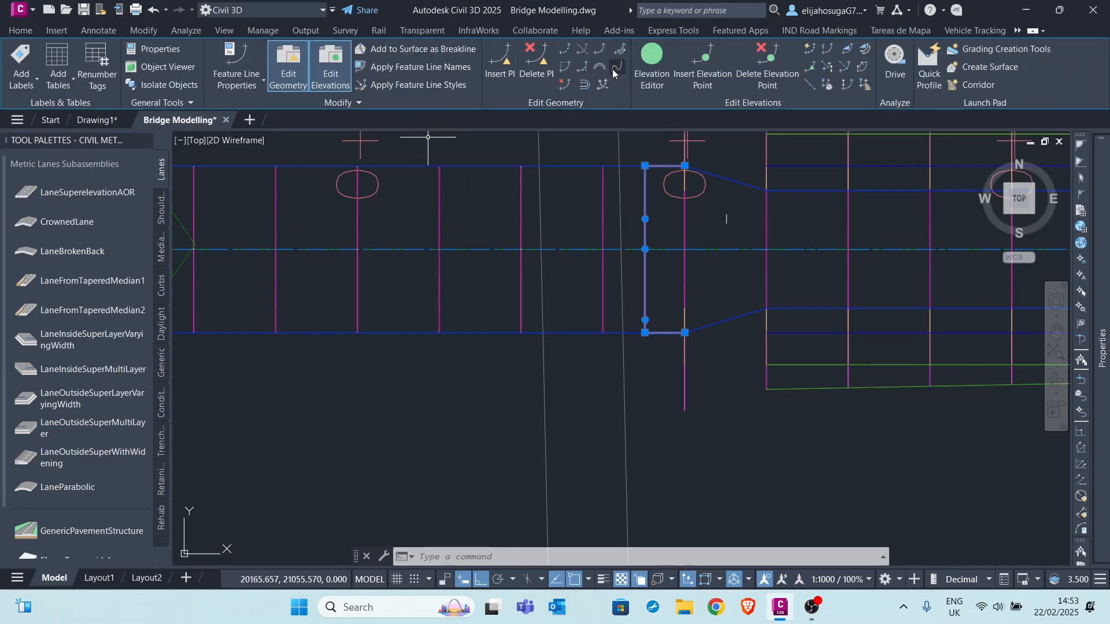
{"action": "left_click", "coordinate": [653, 56]}
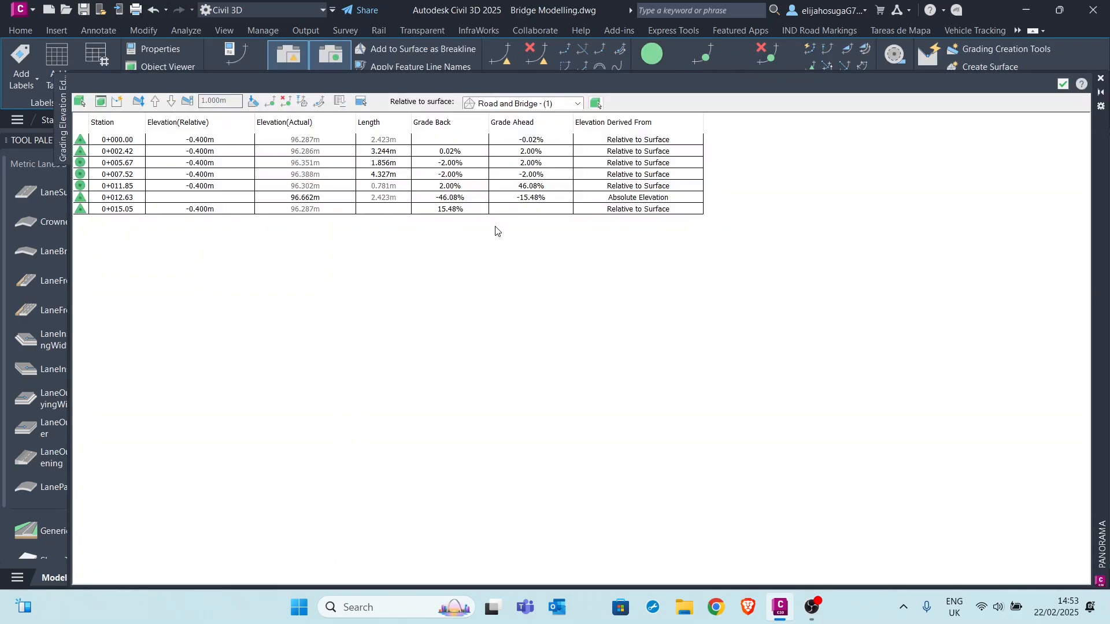
{"action": "left_click", "coordinate": [315, 198]}
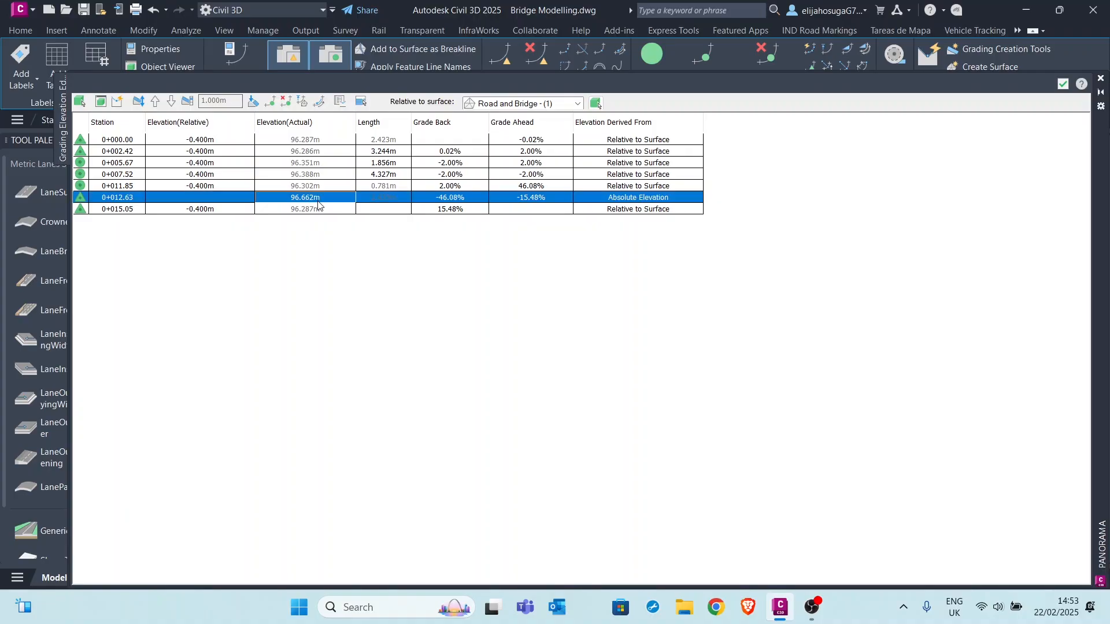
{"action": "left_click", "coordinate": [316, 199]}
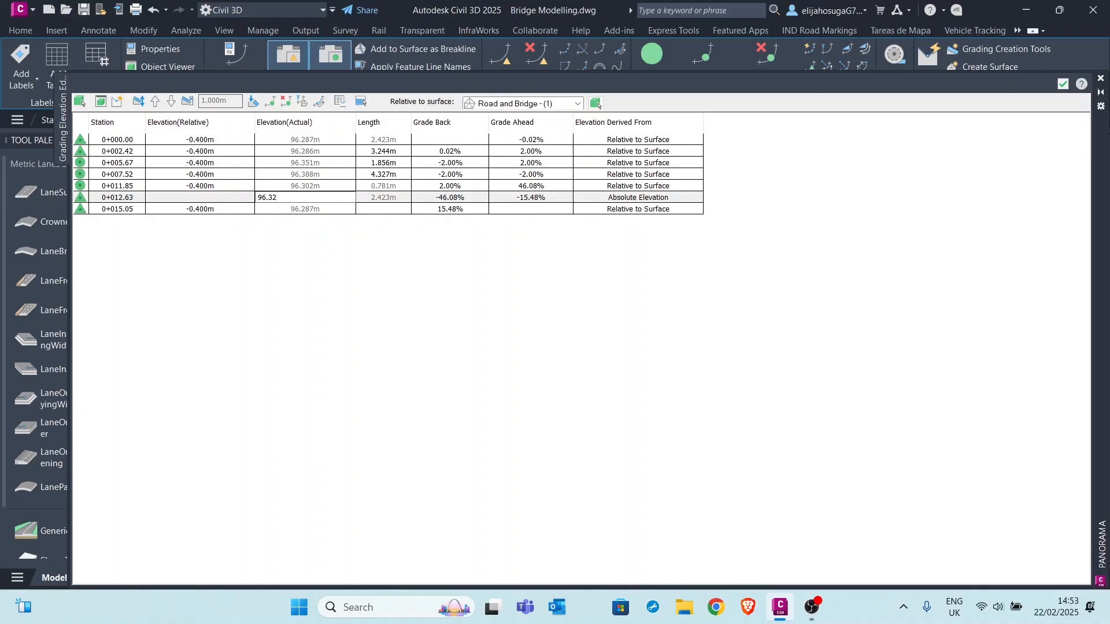
{"action": "left_click", "coordinate": [316, 202]}
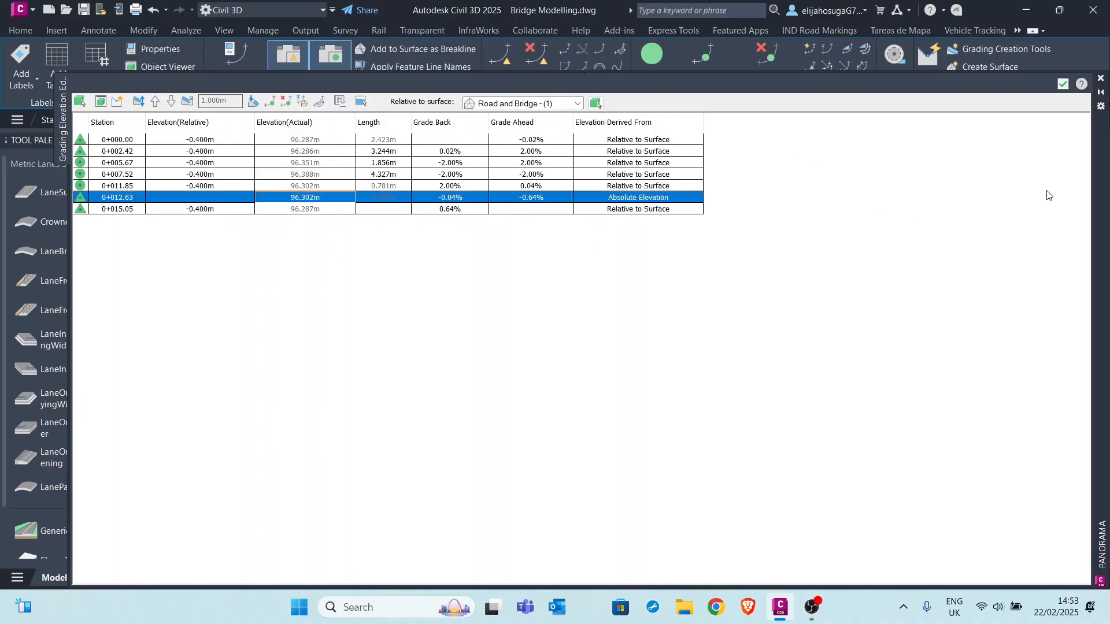
{"action": "left_click", "coordinate": [1064, 85]}
{"action": "scroll", "coordinate": [688, 237], "scroll_direction": "down", "scroll_amount": 5}
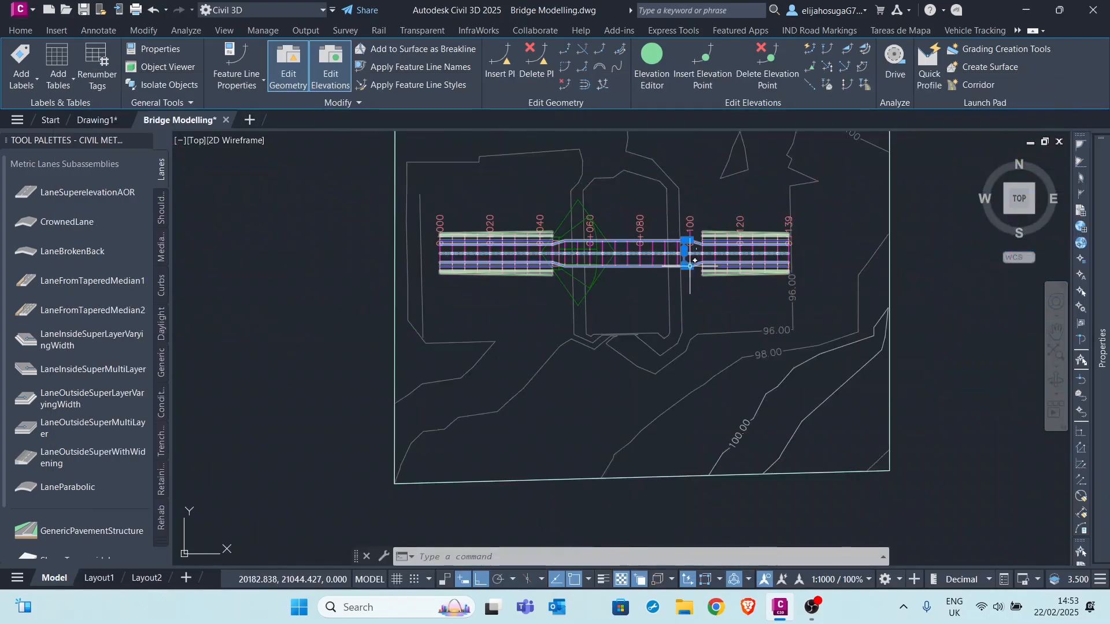
{"action": "scroll", "coordinate": [699, 267], "scroll_direction": "up", "scroll_amount": 5}
{"action": "scroll", "coordinate": [699, 268], "scroll_direction": "up", "scroll_amount": 3}
{"action": "key", "text": "Escape"}
Open the Grading Creation Tools and move their window clear of the bridge drawing
{"action": "scroll", "coordinate": [700, 268], "scroll_direction": "down", "scroll_amount": 3}
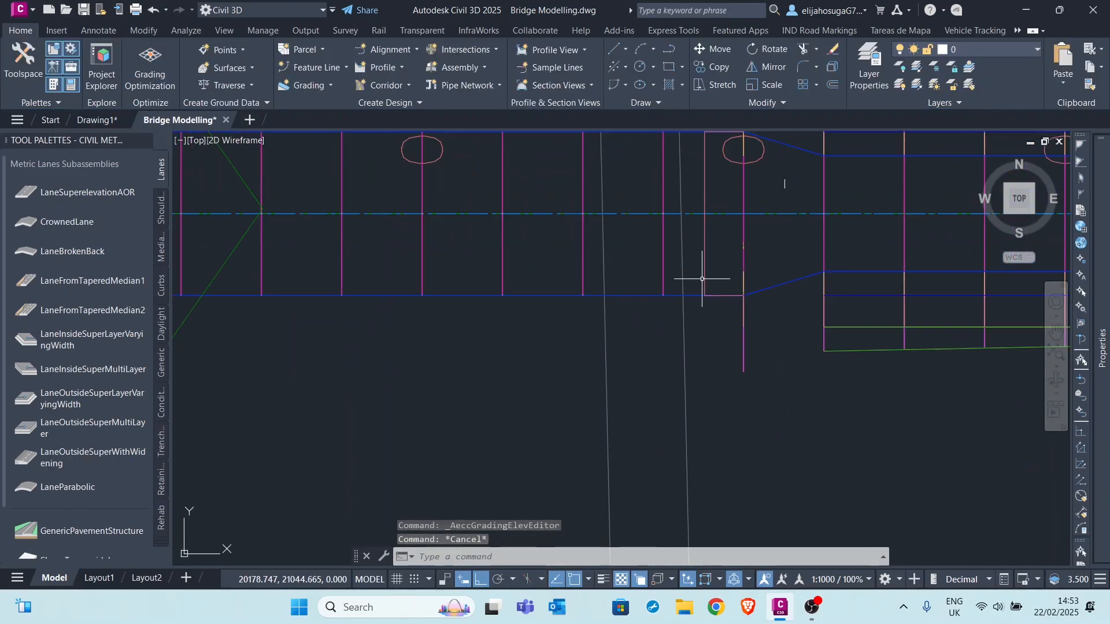
{"action": "scroll", "coordinate": [703, 268], "scroll_direction": "down", "scroll_amount": 3}
{"action": "scroll", "coordinate": [703, 263], "scroll_direction": "up", "scroll_amount": 2}
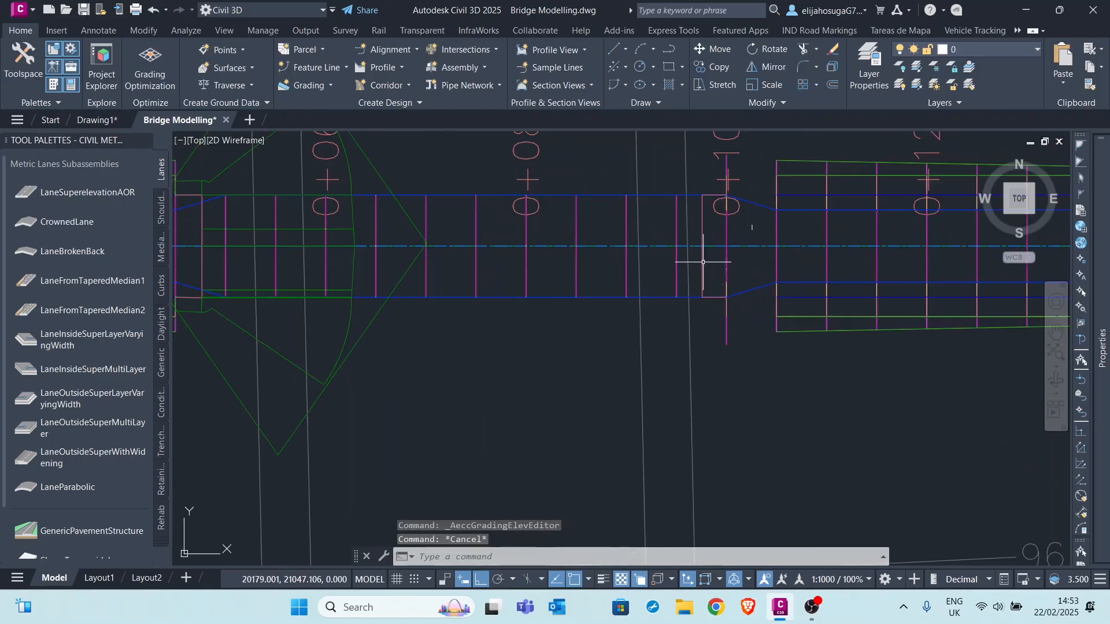
{"action": "left_click", "coordinate": [701, 268]}
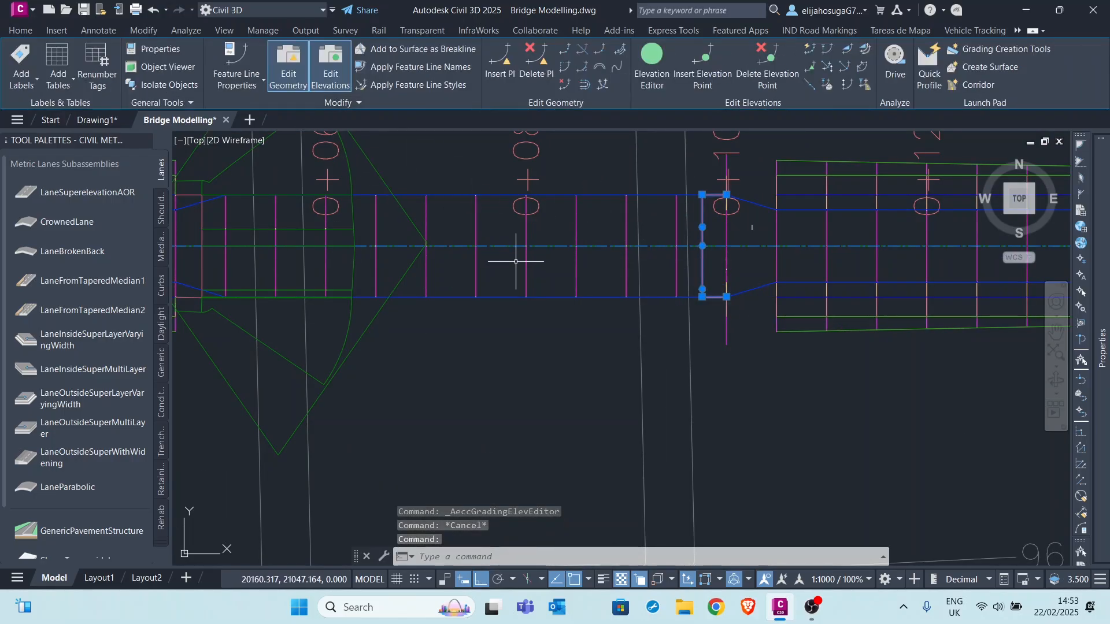
{"action": "key", "text": "Escape"}
{"action": "scroll", "coordinate": [272, 248], "scroll_direction": "down", "scroll_amount": 4}
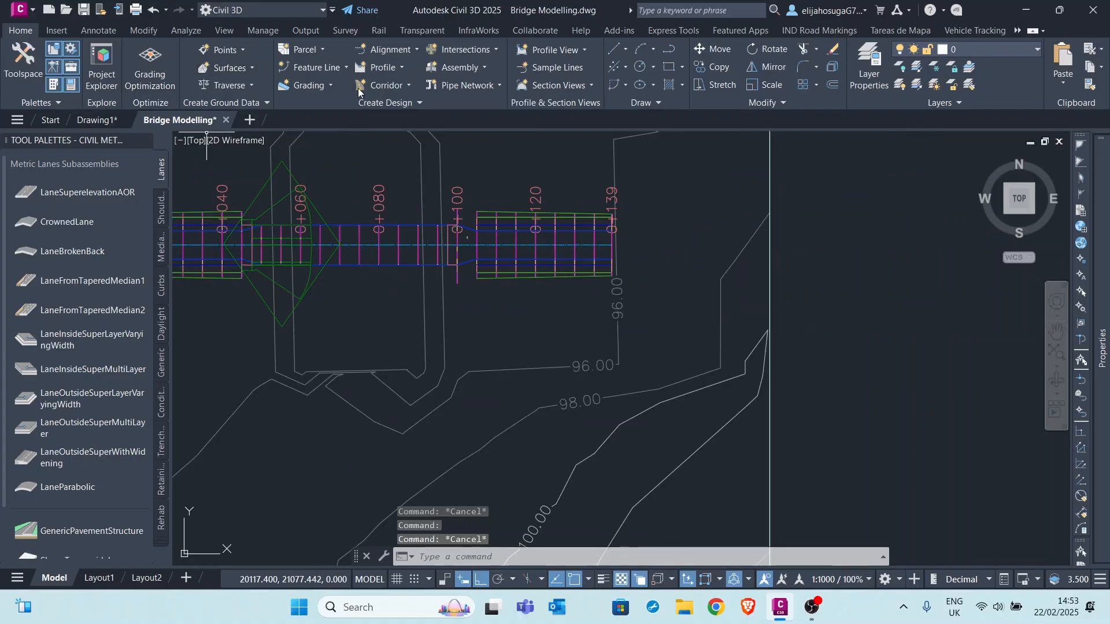
{"action": "left_click", "coordinate": [315, 85]}
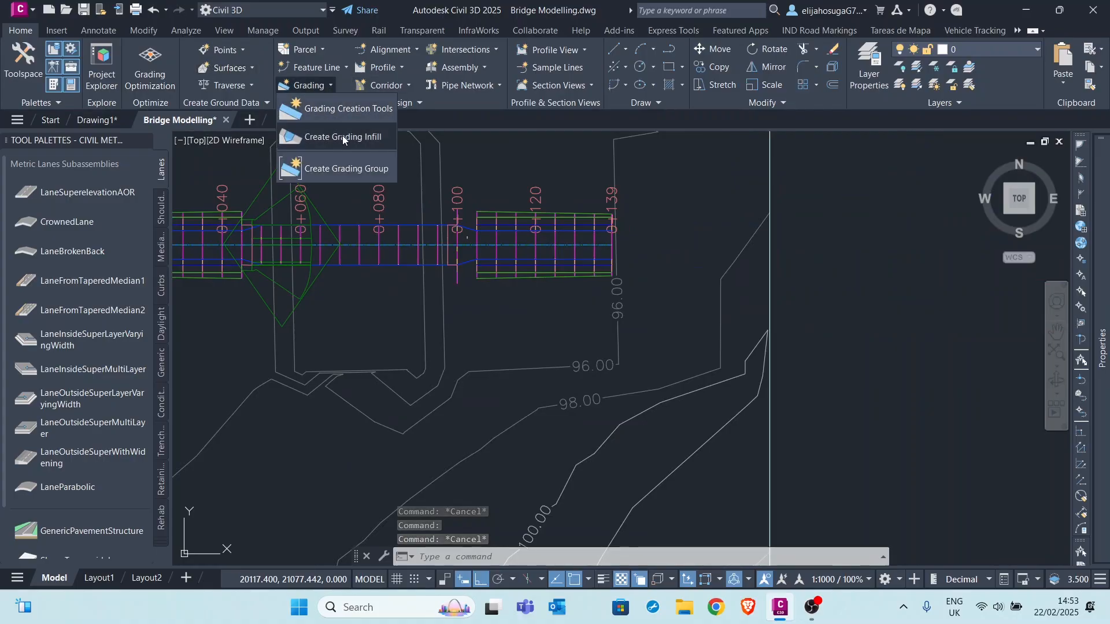
{"action": "left_click", "coordinate": [337, 101]}
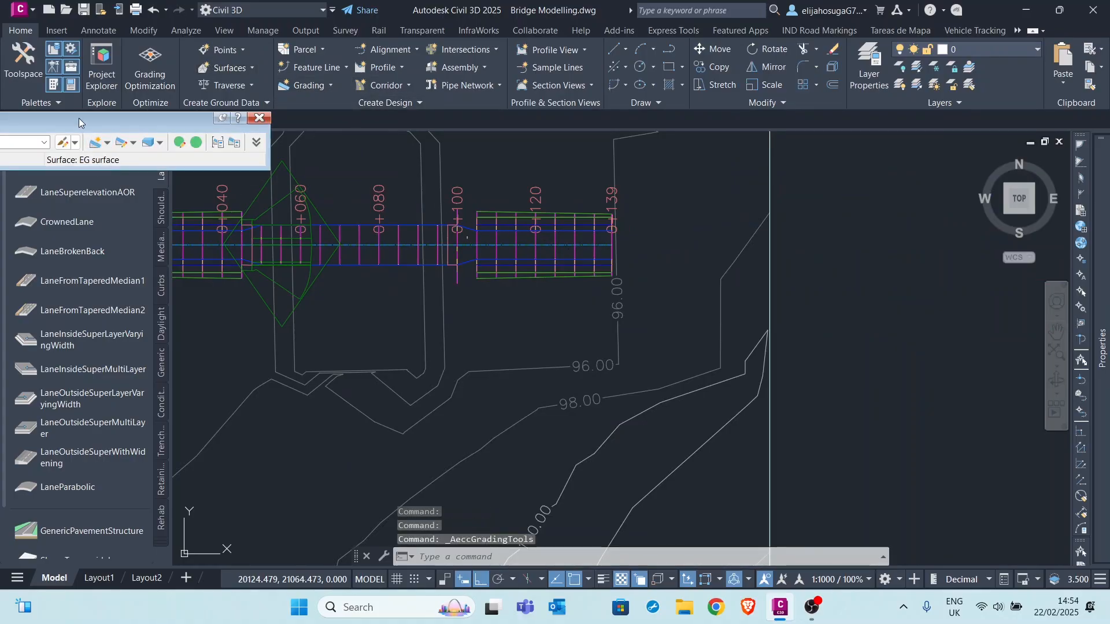
{"action": "left_click_drag", "start_coordinate": [78, 118], "coordinate": [300, 39]}
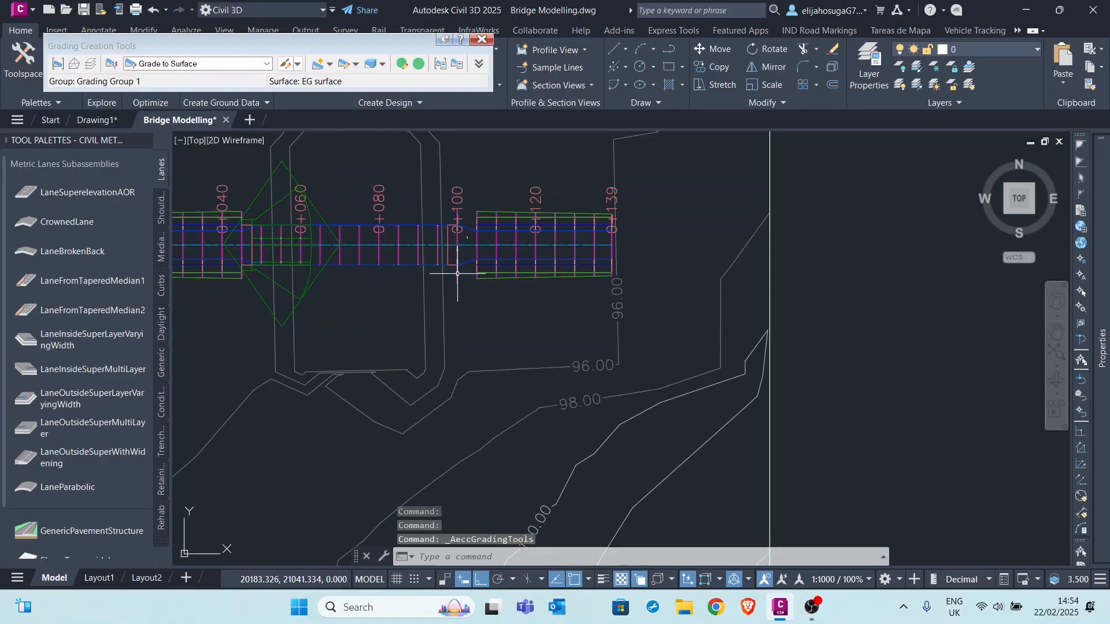
Create a Grade to Surface grading from the eastern bridge-end feature line towards the span, along its entire length, with the cut format as Slope
{"action": "scroll", "coordinate": [457, 274], "scroll_direction": "up", "scroll_amount": 2}
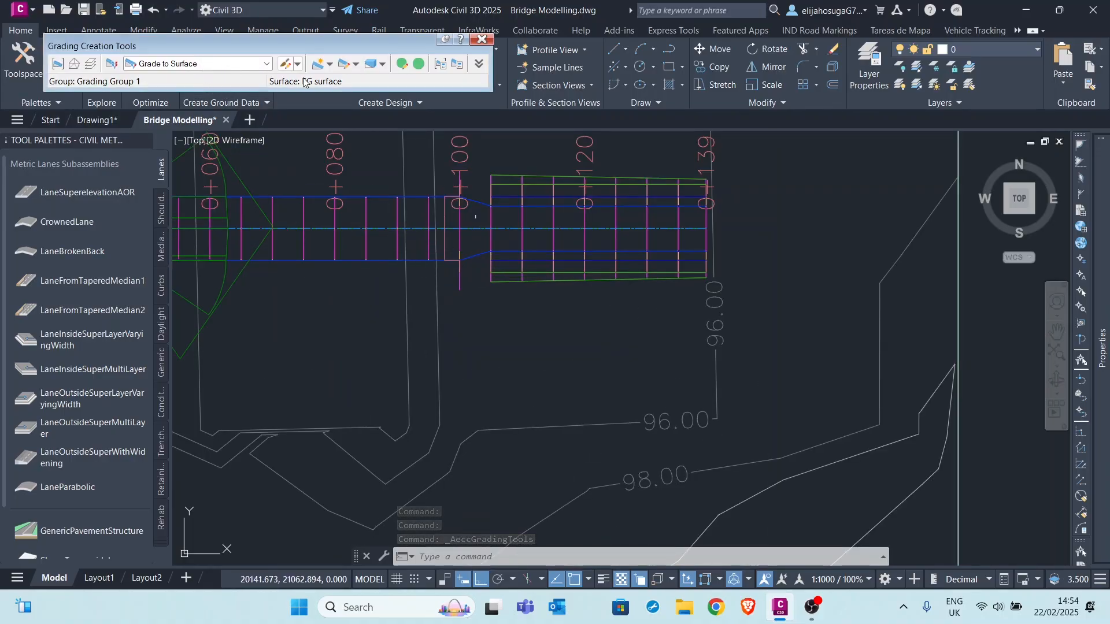
{"action": "left_click", "coordinate": [318, 63]}
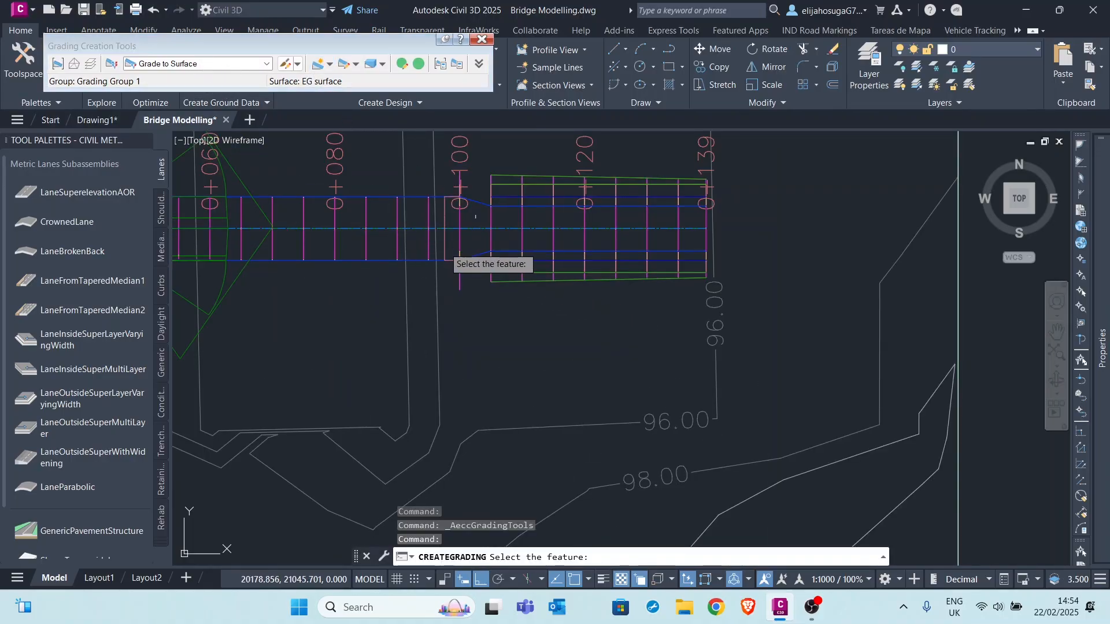
{"action": "left_click", "coordinate": [438, 260]}
{"action": "left_click", "coordinate": [480, 311]}
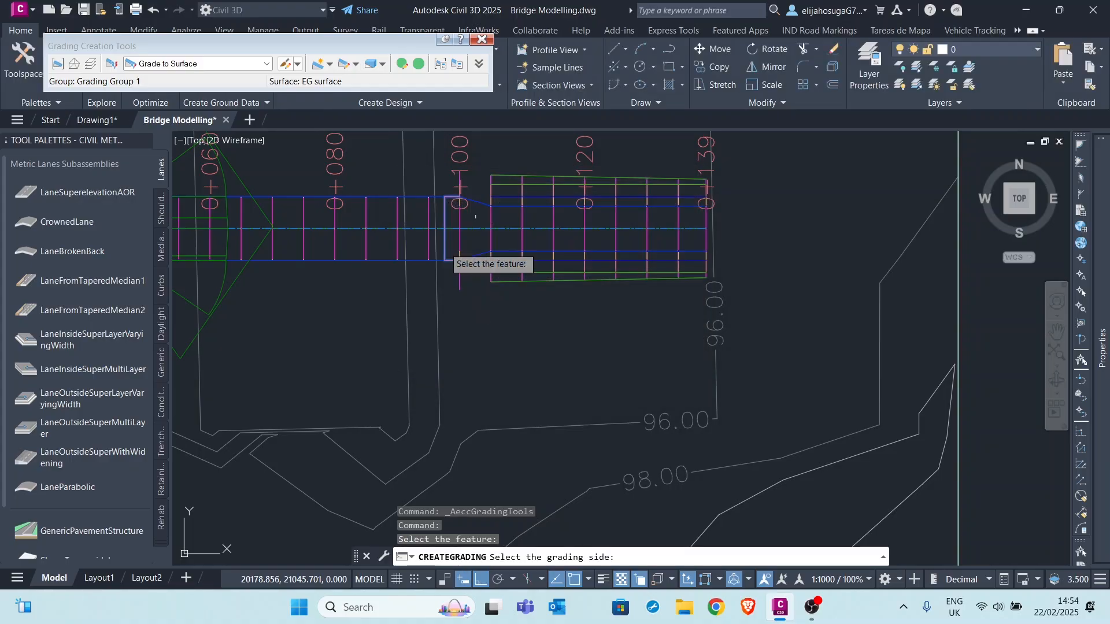
{"action": "left_click", "coordinate": [445, 277]}
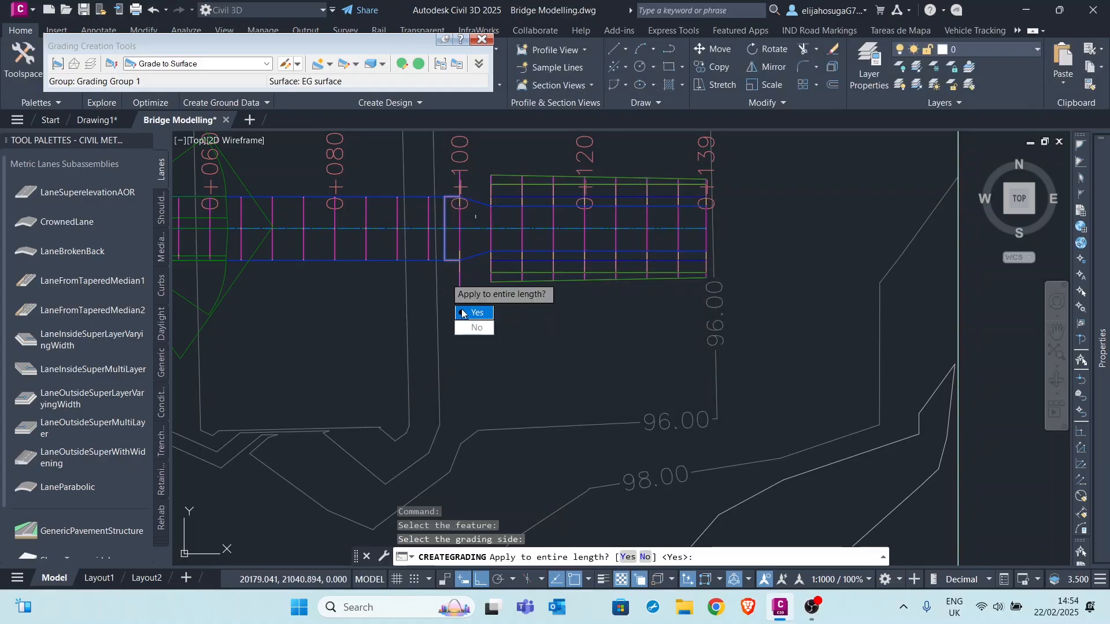
{"action": "left_click", "coordinate": [462, 313]}
{"action": "key", "text": "Down"}
{"action": "key", "text": "Return"}
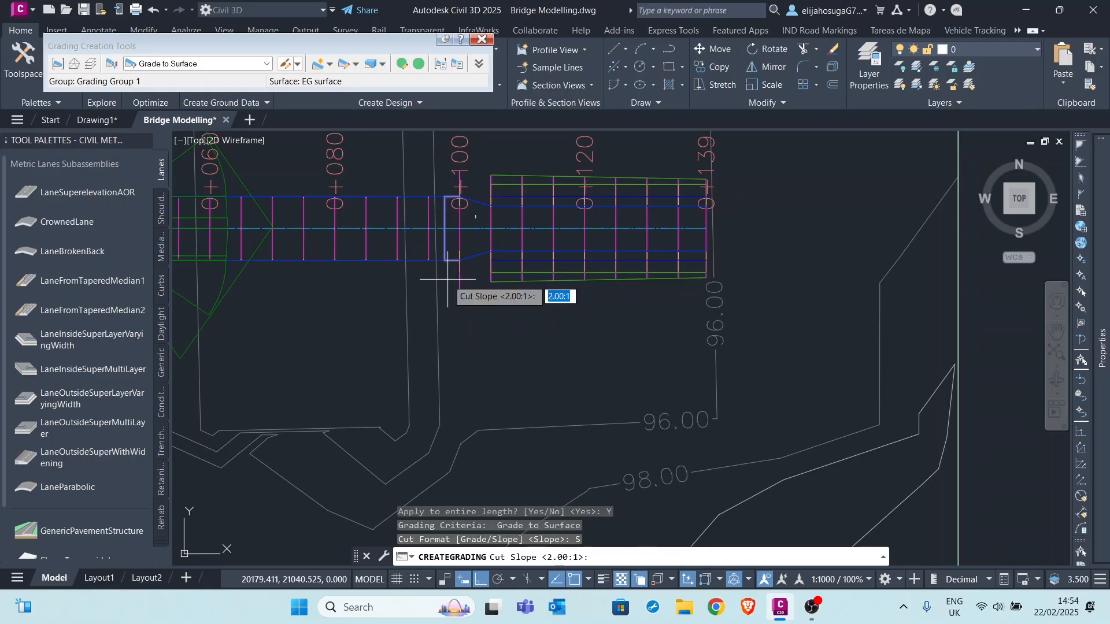
Set the eastern grading's cut slope to 3:1 and its fill slope to 3:1 in Slope format, and finish the grading
{"action": "key", "text": "Return"}
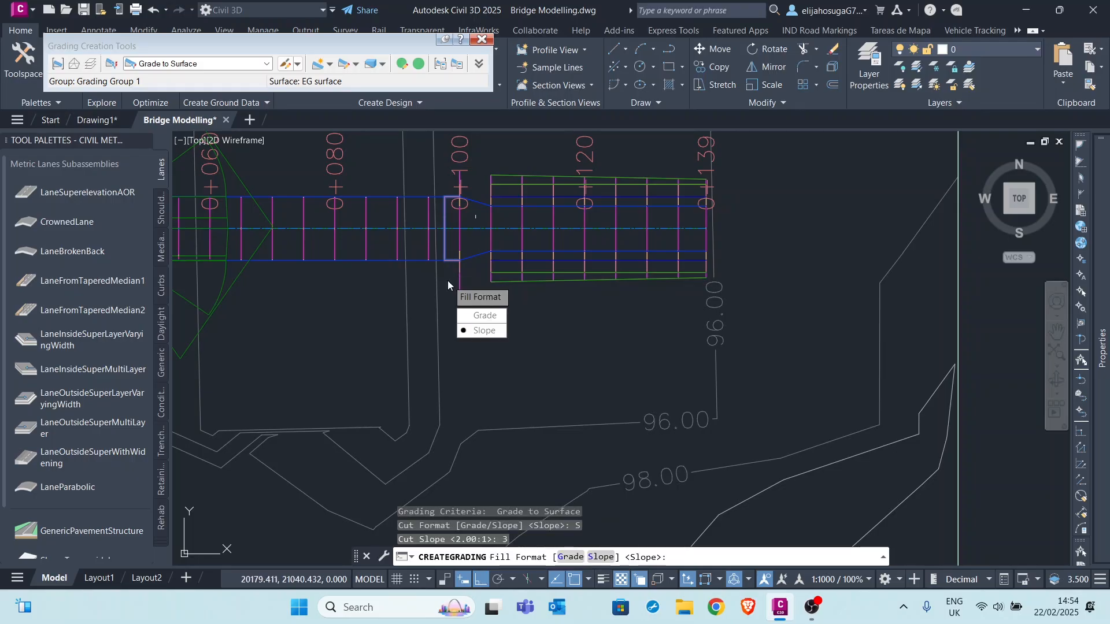
{"action": "key", "text": "Return"}
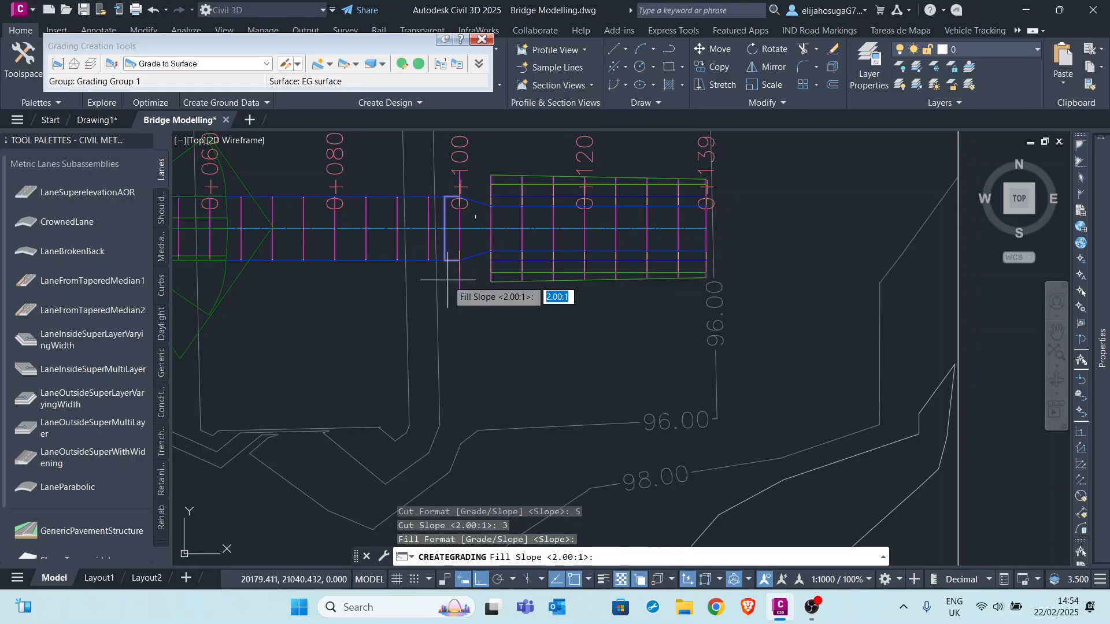
{"action": "type", "text": "3"}
{"action": "key", "text": "Return"}
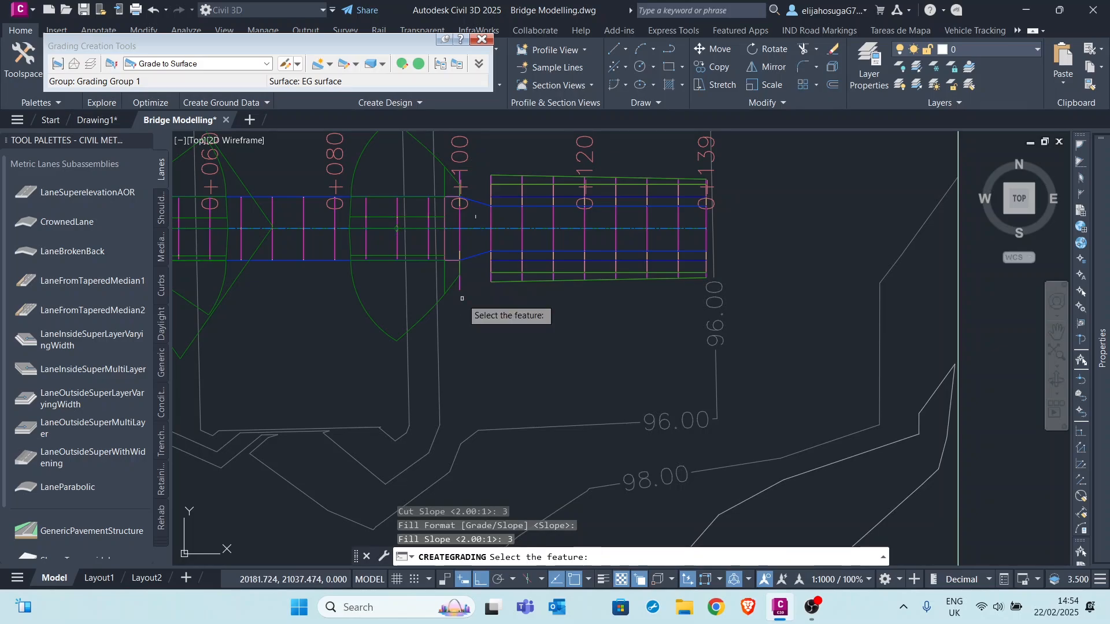
{"action": "scroll", "coordinate": [451, 278], "scroll_direction": "down", "scroll_amount": 3}
{"action": "scroll", "coordinate": [411, 242], "scroll_direction": "down", "scroll_amount": 3}
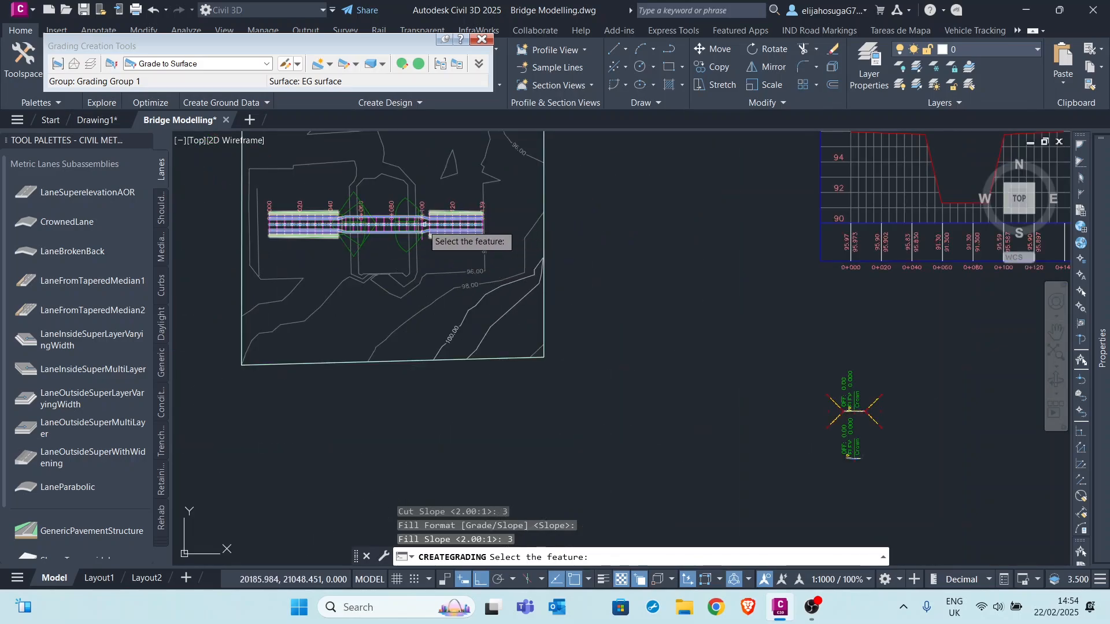
{"action": "key", "text": "Escape"}
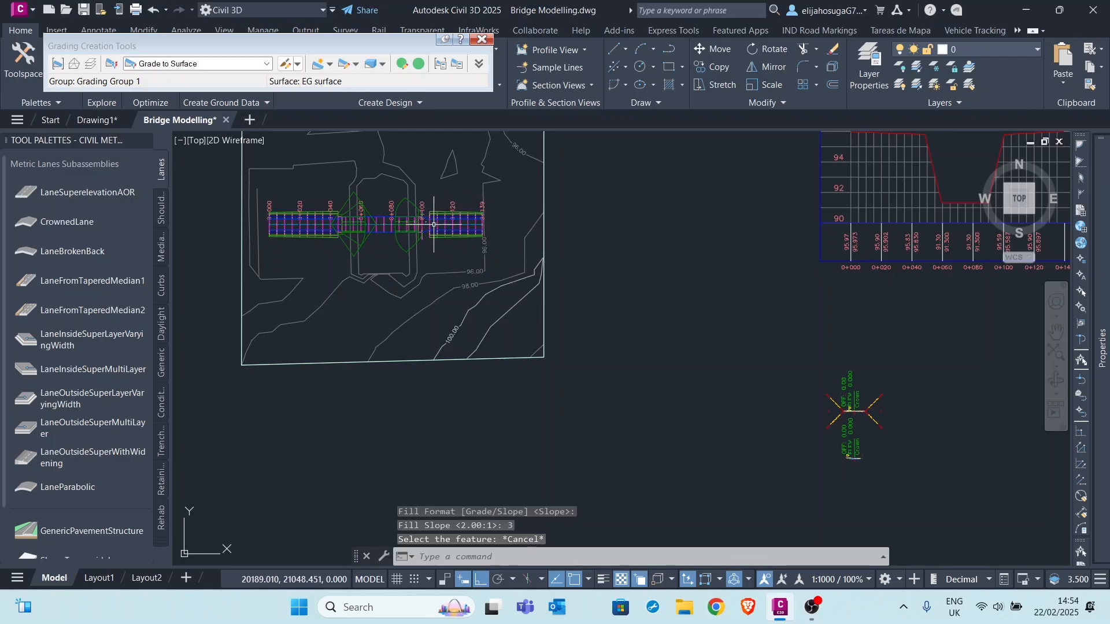
Show the bridge model in the SE Isometric view with the Realistic visual style
{"action": "scroll", "coordinate": [433, 224], "scroll_direction": "up", "scroll_amount": 2}
{"action": "scroll", "coordinate": [451, 260], "scroll_direction": "down", "scroll_amount": 5}
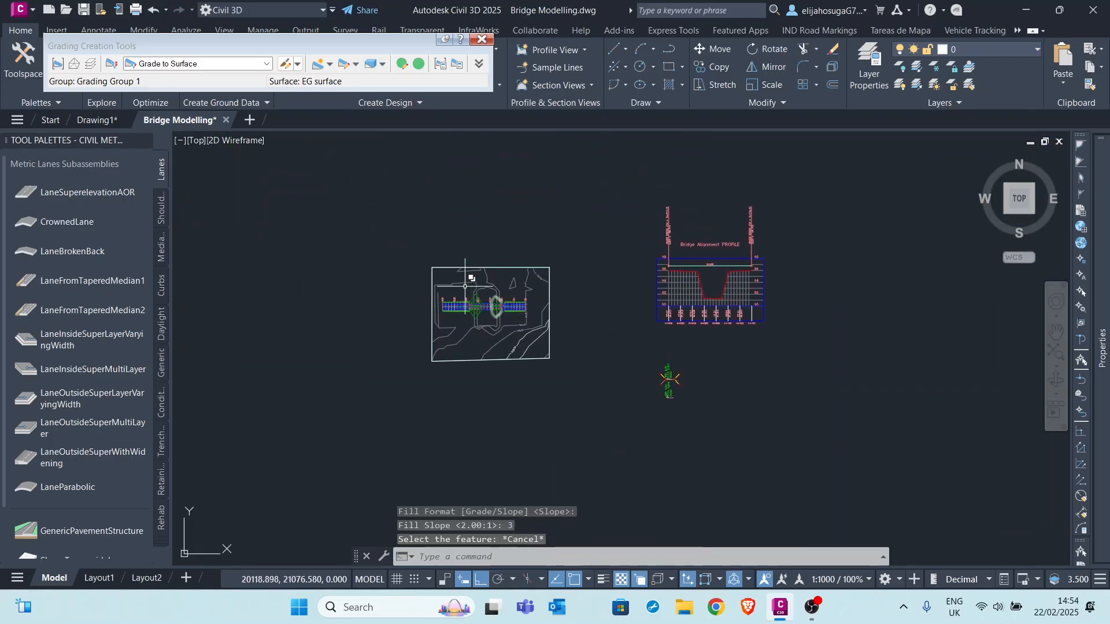
{"action": "scroll", "coordinate": [477, 303], "scroll_direction": "up", "scroll_amount": 4}
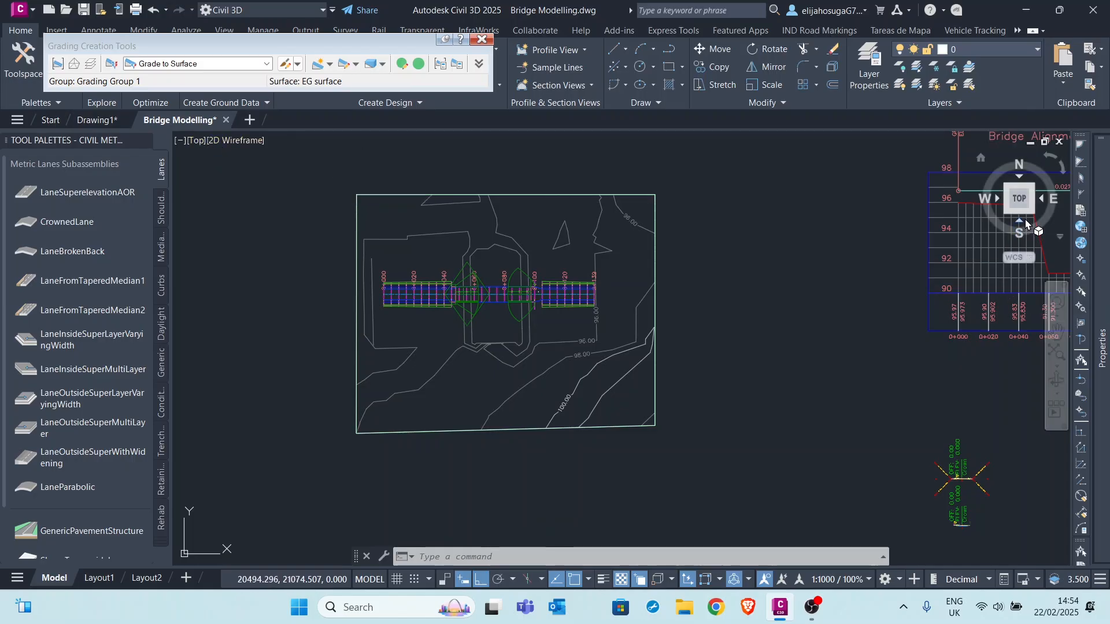
{"action": "left_click_drag", "start_coordinate": [1035, 212], "coordinate": [496, 358]}
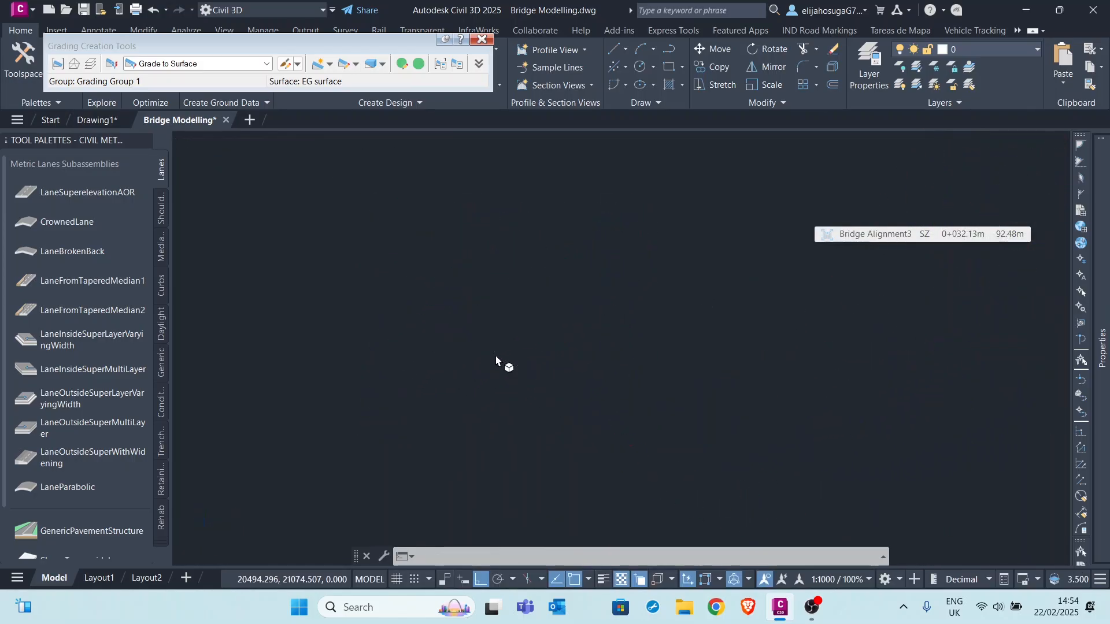
{"action": "scroll", "coordinate": [515, 309], "scroll_direction": "up", "scroll_amount": 10}
{"action": "middle_click_drag", "start_coordinate": [522, 284], "coordinate": [565, 368]}
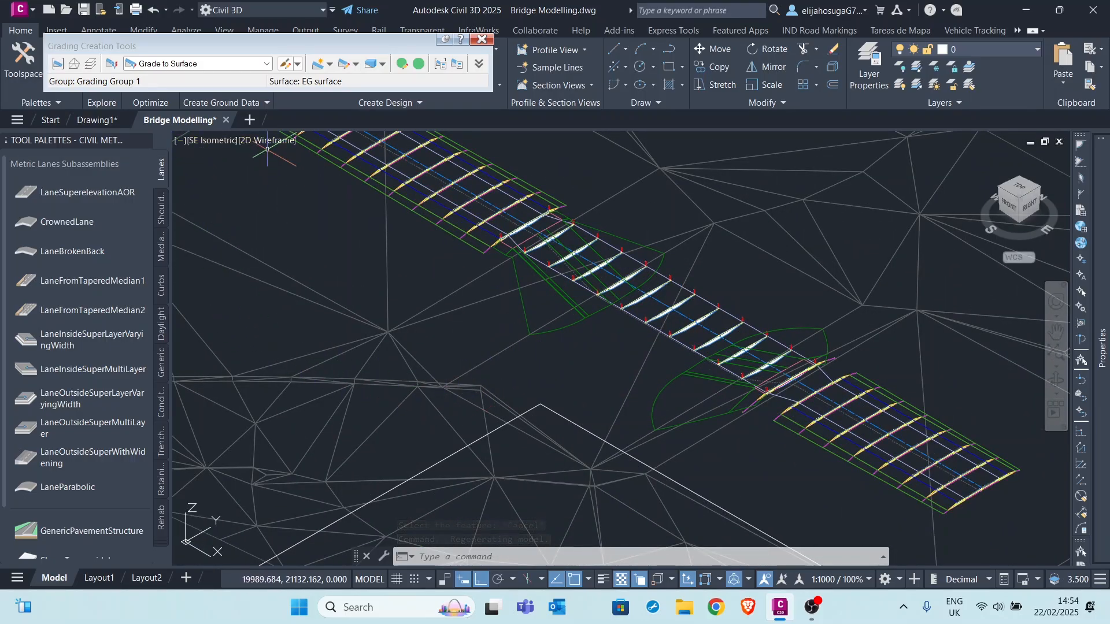
{"action": "left_click", "coordinate": [223, 140]}
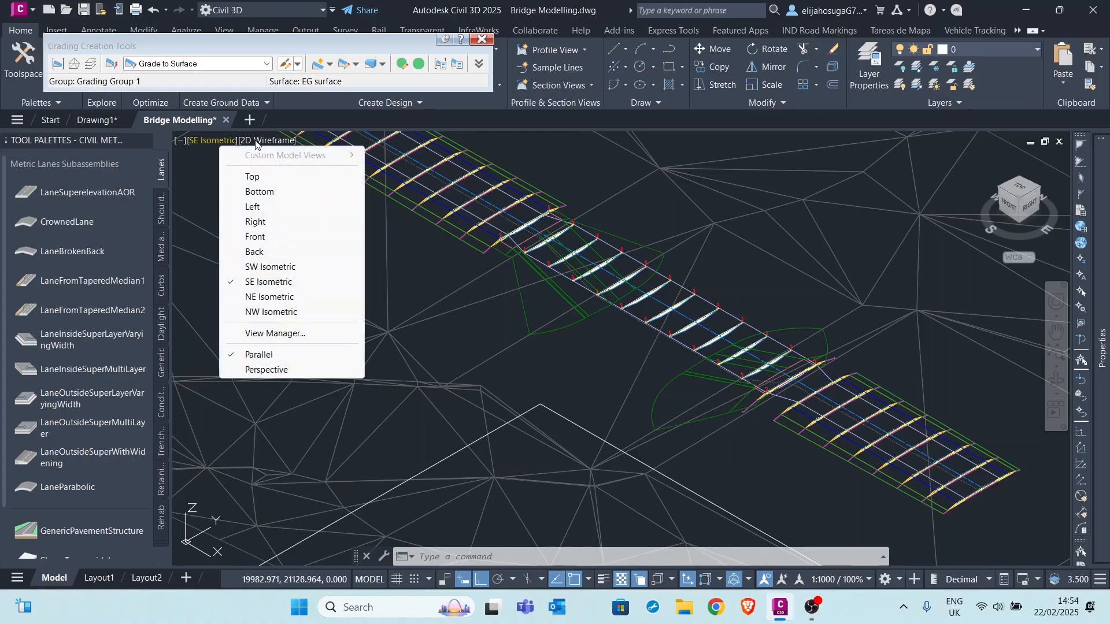
{"action": "left_click", "coordinate": [267, 141]}
{"action": "left_click", "coordinate": [268, 141]}
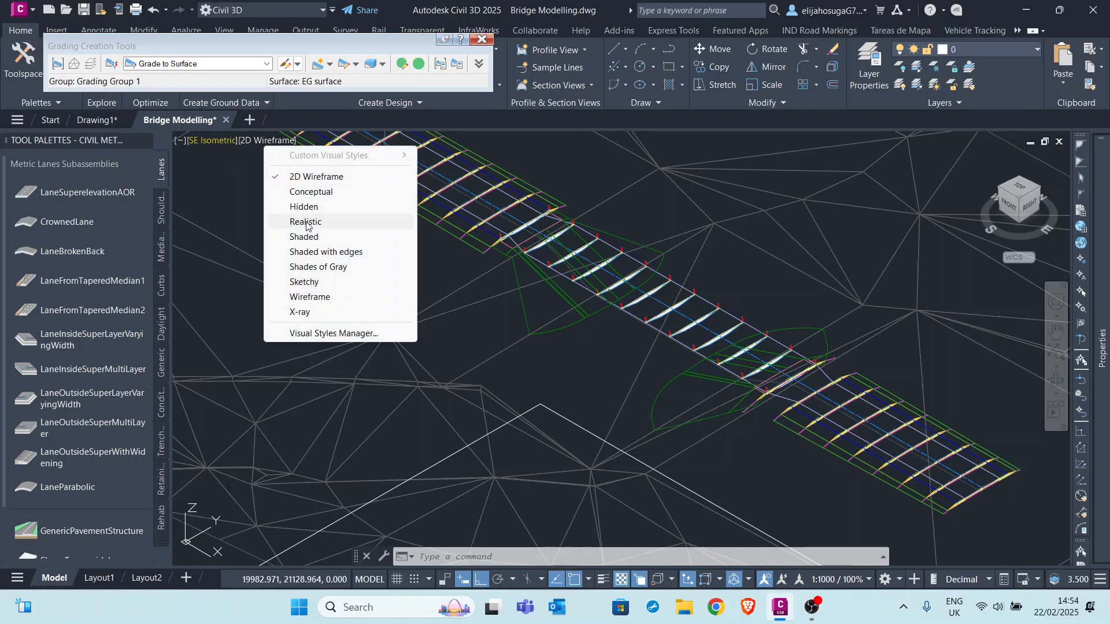
{"action": "left_click", "coordinate": [306, 222]}
Examine in 3D how the gradings at both bridge ends meet the deck and the existing ground surface
{"action": "scroll", "coordinate": [689, 363], "scroll_direction": "down", "scroll_amount": 3}
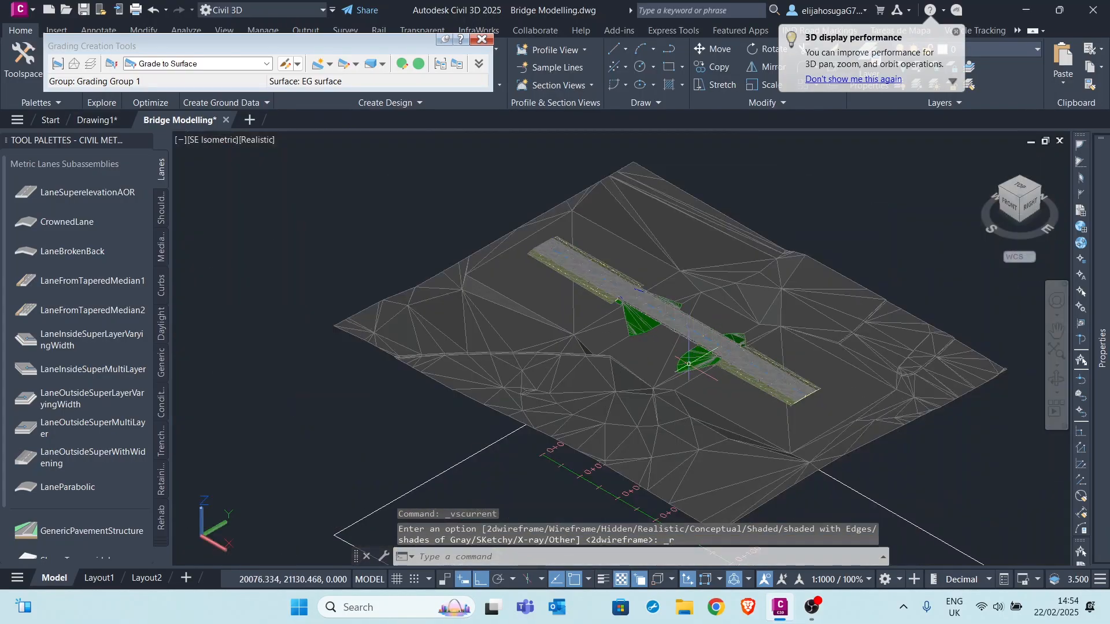
{"action": "scroll", "coordinate": [693, 373], "scroll_direction": "up", "scroll_amount": 4}
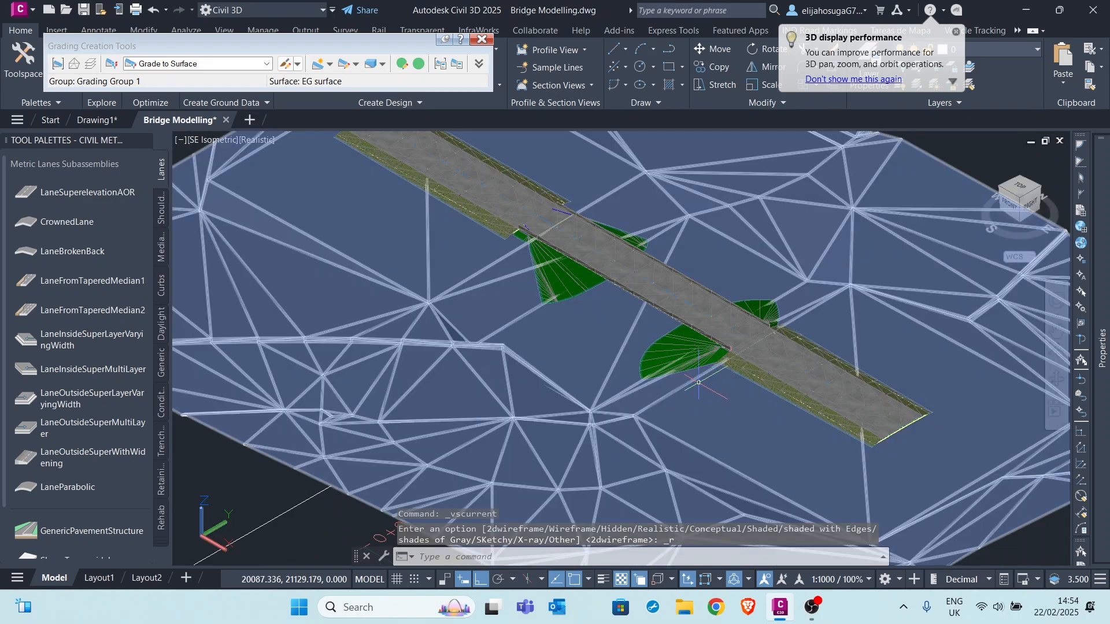
{"action": "scroll", "coordinate": [698, 382], "scroll_direction": "down", "scroll_amount": 3}
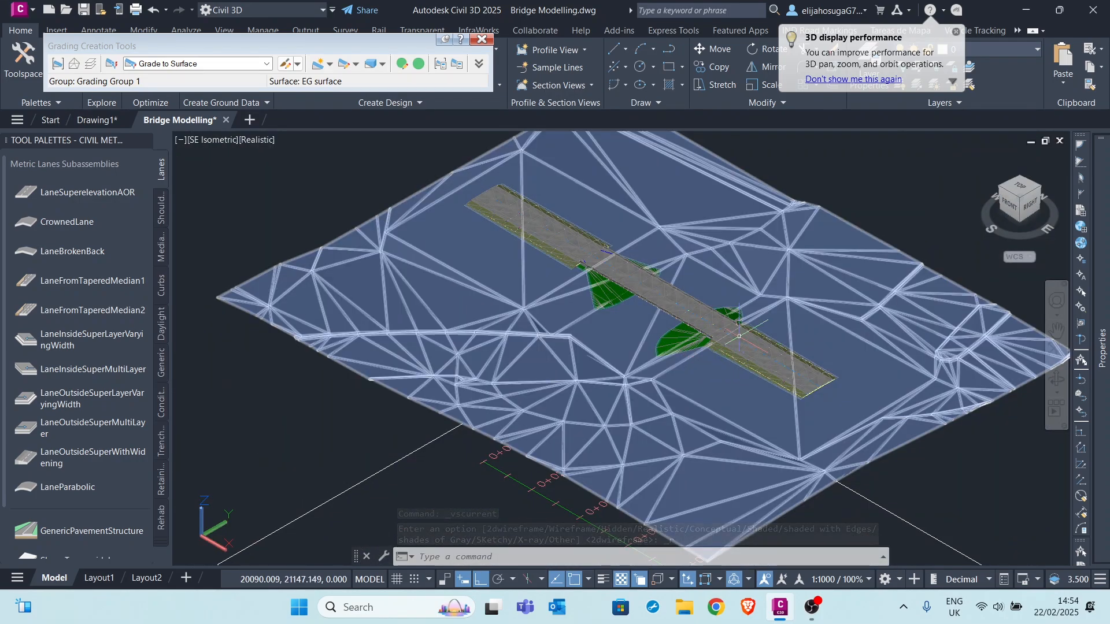
{"action": "scroll", "coordinate": [563, 241], "scroll_direction": "up", "scroll_amount": 2}
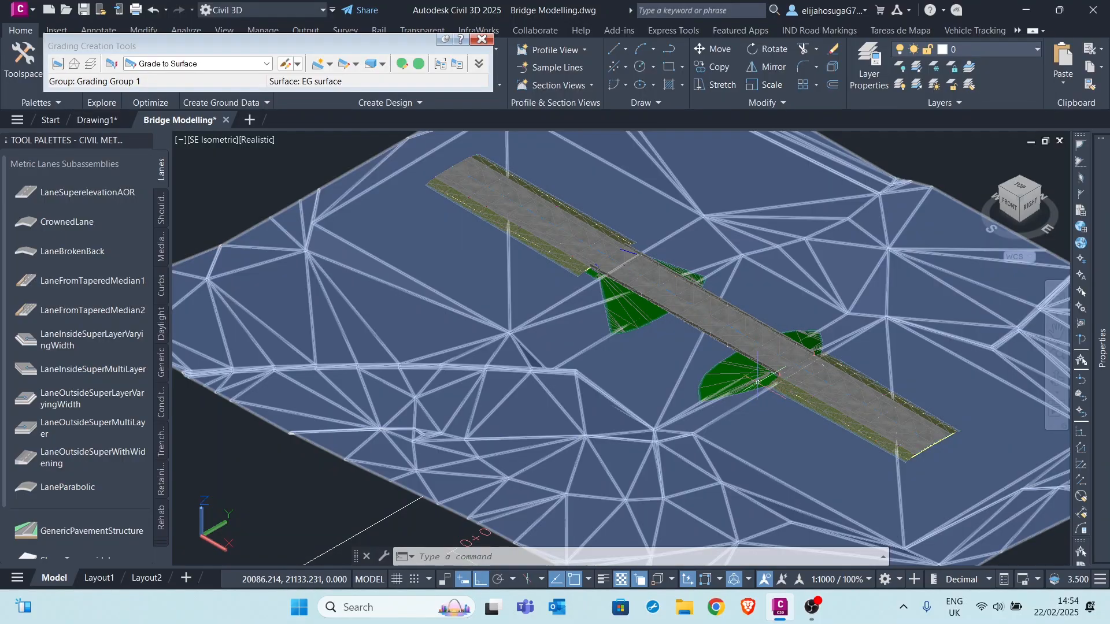
{"action": "scroll", "coordinate": [757, 370], "scroll_direction": "down", "scroll_amount": 2}
{"action": "middle_click_drag", "start_coordinate": [783, 423], "coordinate": [750, 394]}
{"action": "scroll", "coordinate": [665, 350], "scroll_direction": "up", "scroll_amount": 1}
{"action": "middle_click_drag", "start_coordinate": [653, 333], "coordinate": [607, 387]}
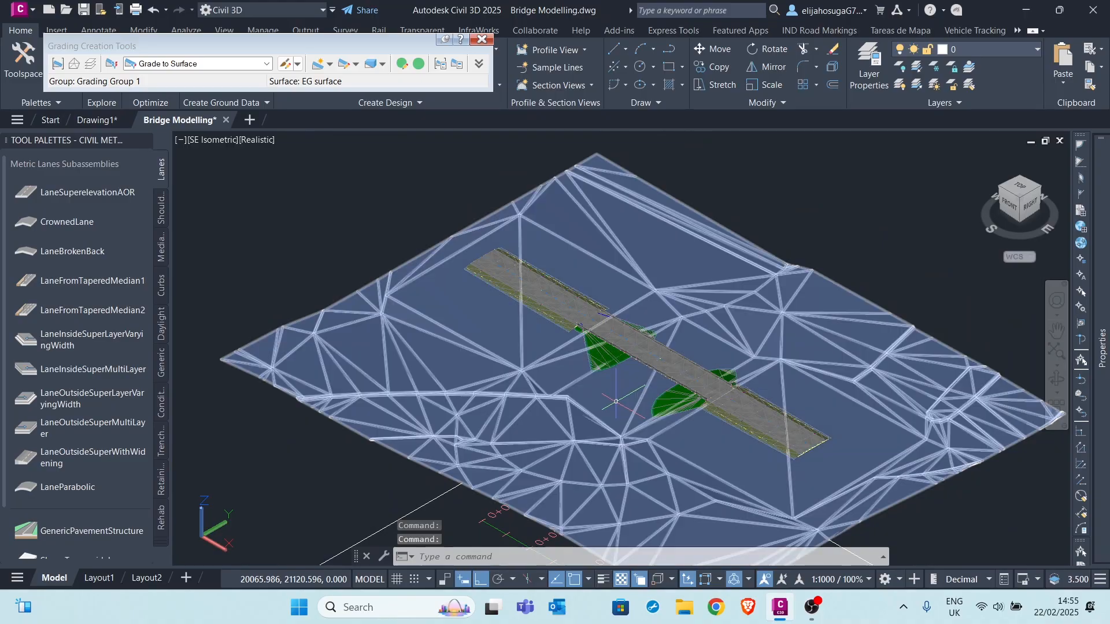